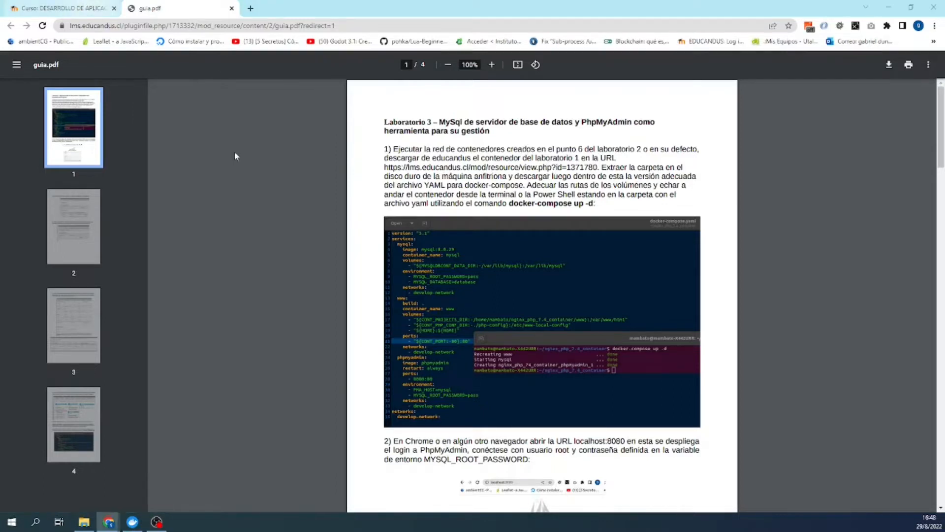
- Save the Contenedor laboratorio 1 zip from Educandus into the lenovo user folder on C:
click(90, 6)
scroll(289, 222, down, 5)
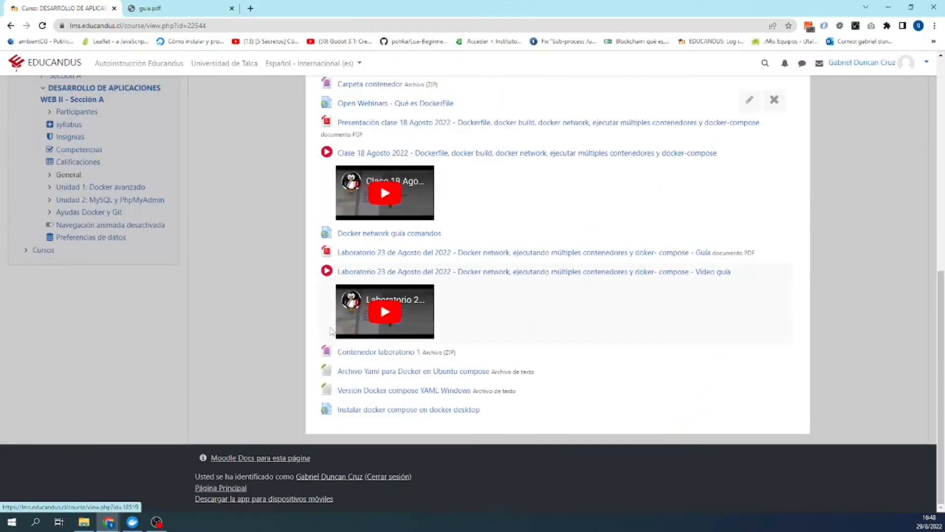
right_click(362, 358)
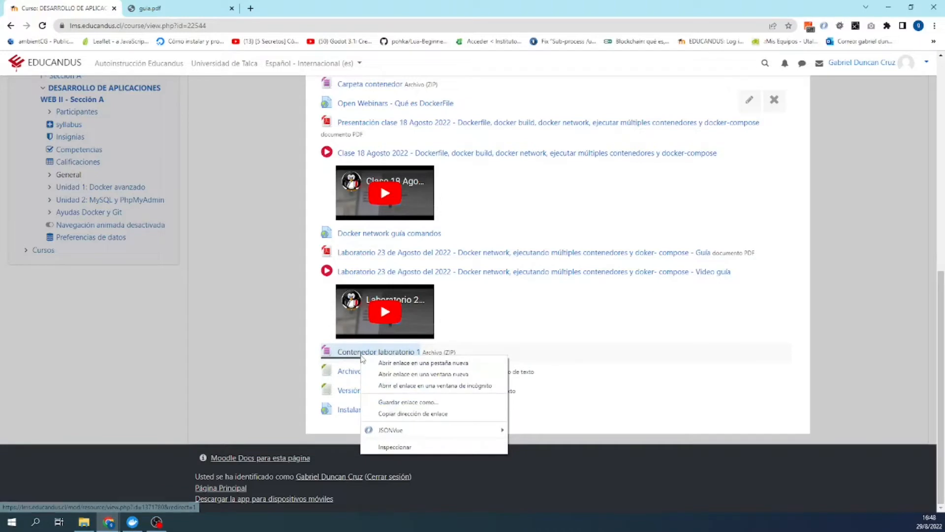
click(400, 365)
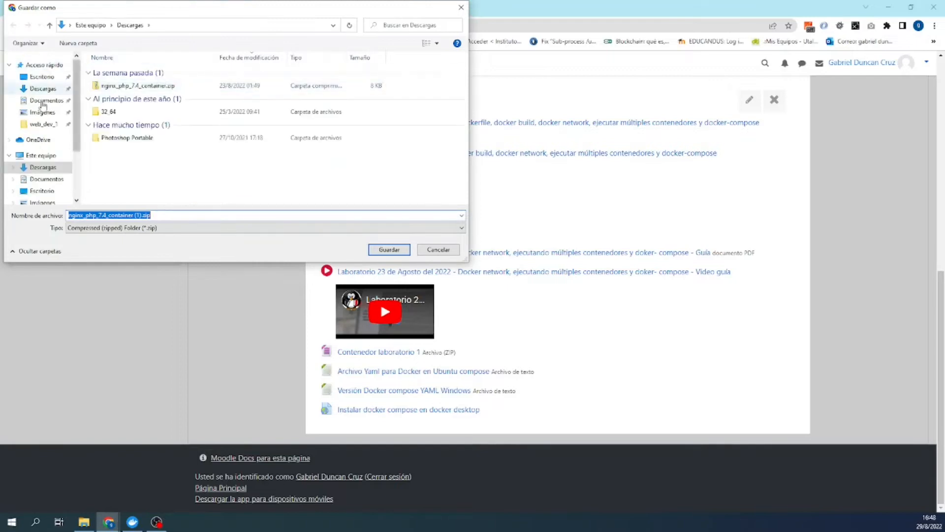
scroll(48, 174, down, 2)
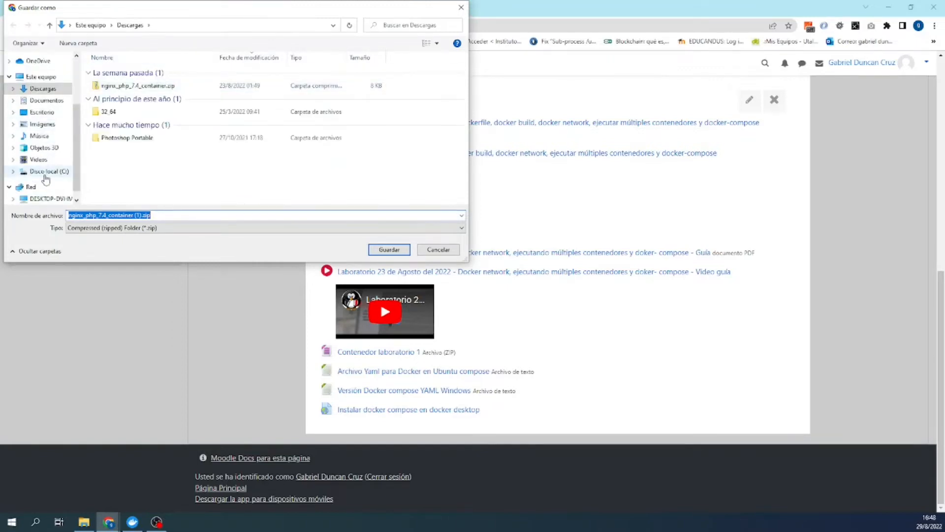
click(48, 174)
click(375, 251)
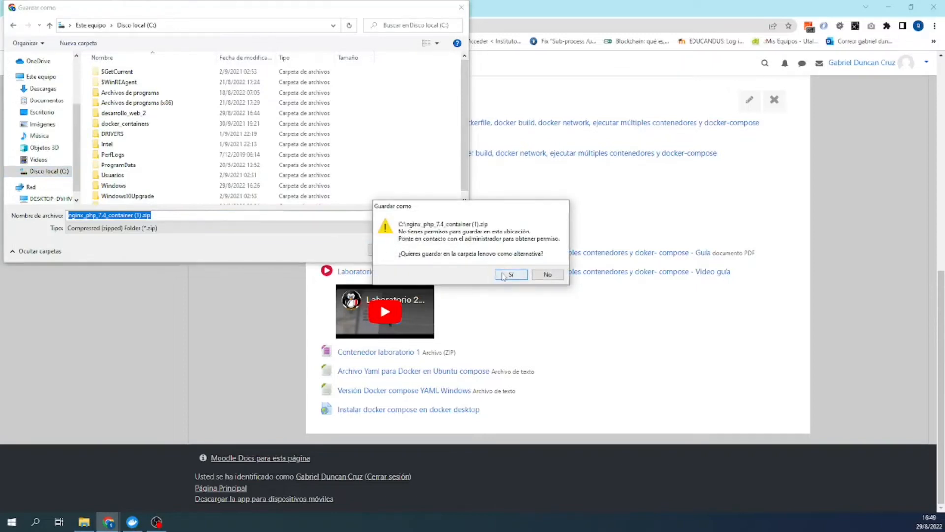
click(499, 274)
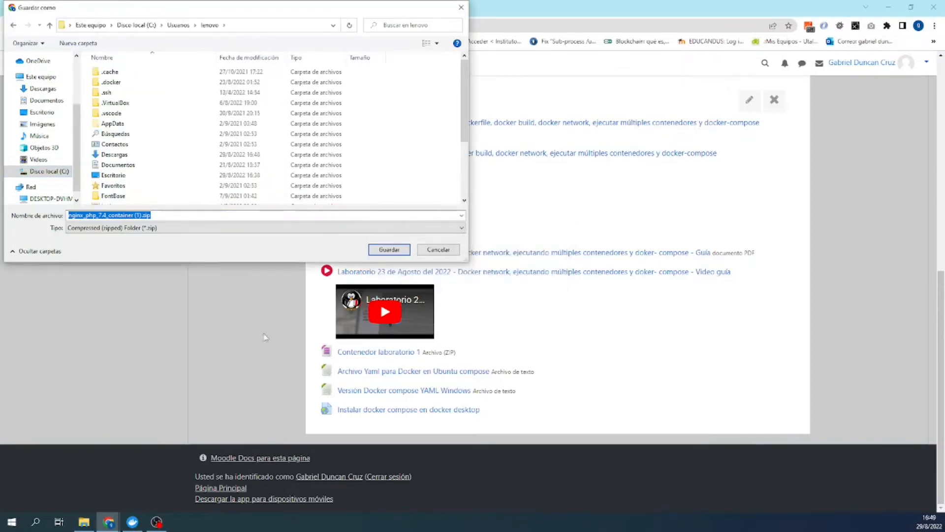
click(138, 216)
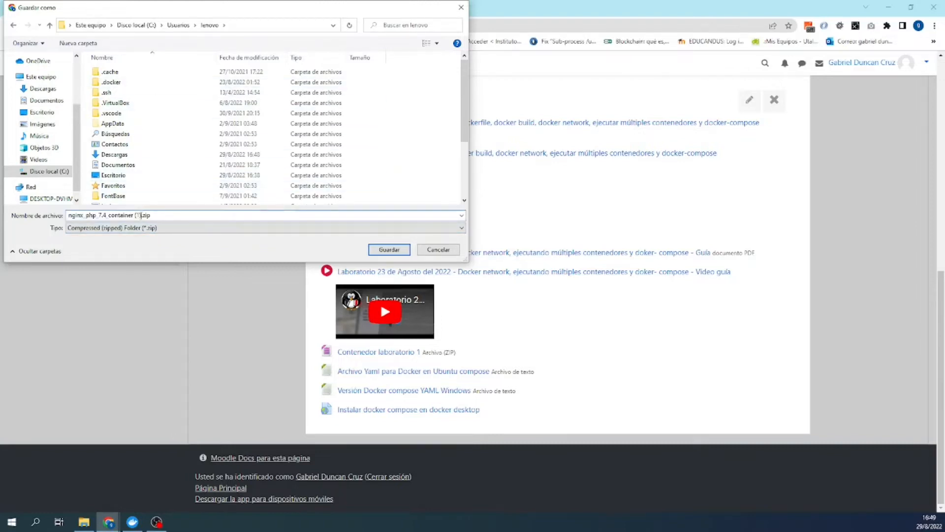
scroll(148, 168, down, 3)
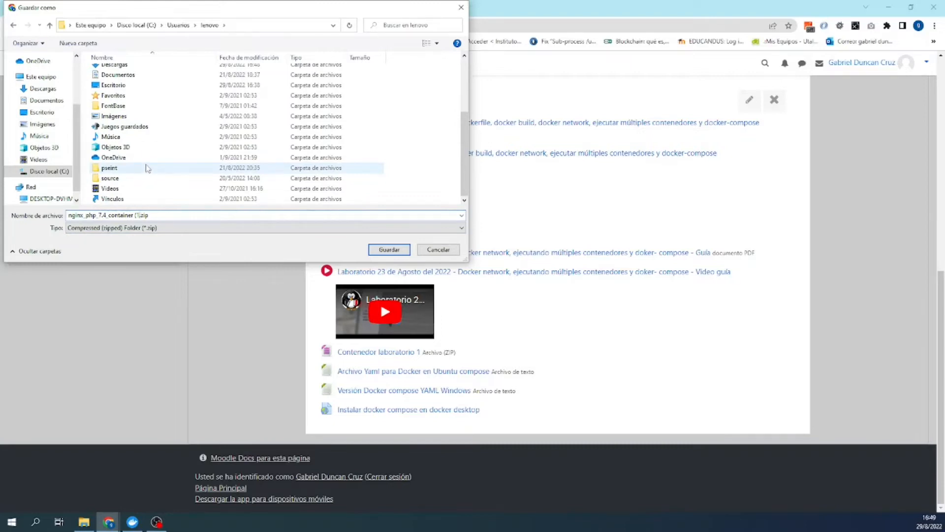
key(Return)
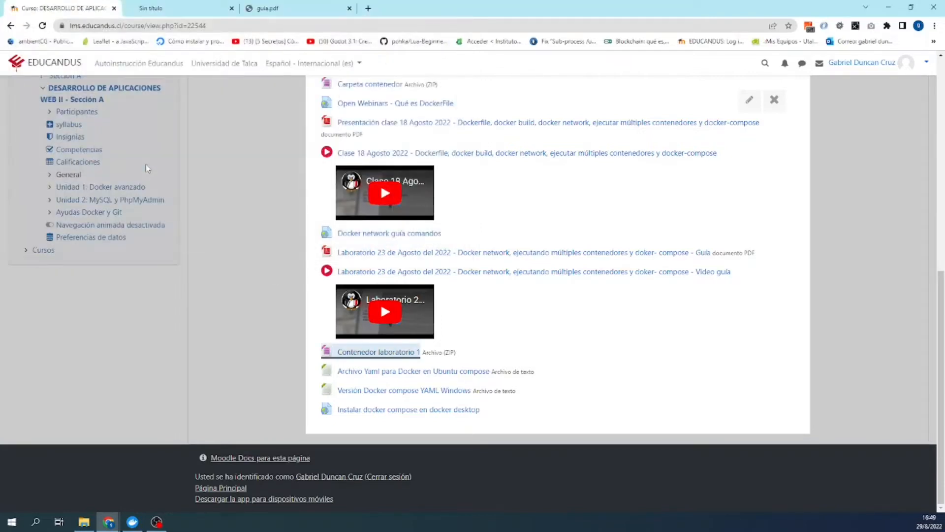
- Show the downloaded zip in its folder and bring File Explorer into view
click(105, 498)
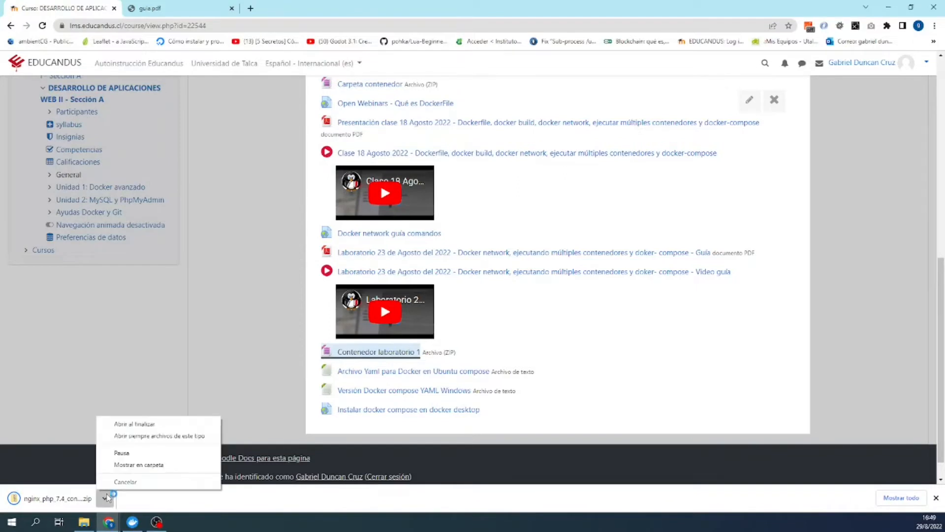
click(122, 465)
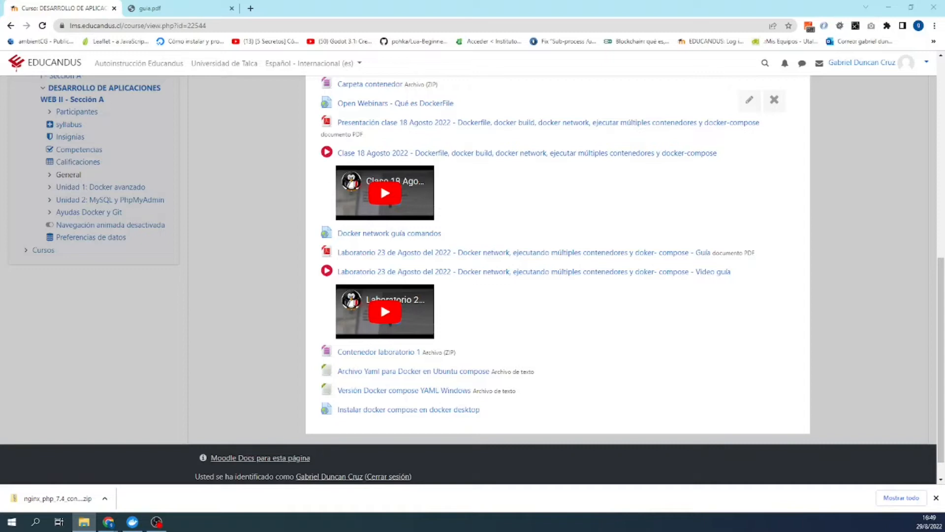
drag(944, 216, 150, 89)
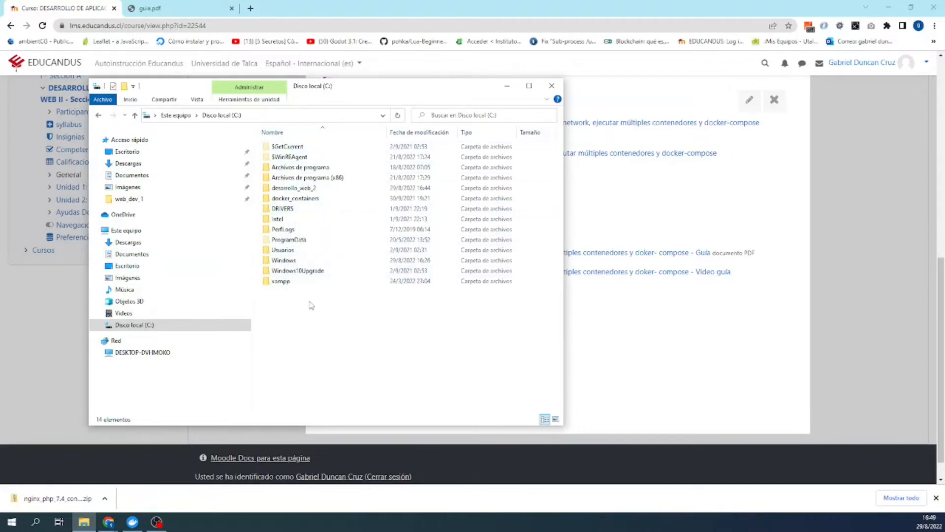
- Reveal the downloaded nginx_php_7.4_container.zip in the lenovo folder via the download's 'Mostrar en carpeta'
right_click(283, 316)
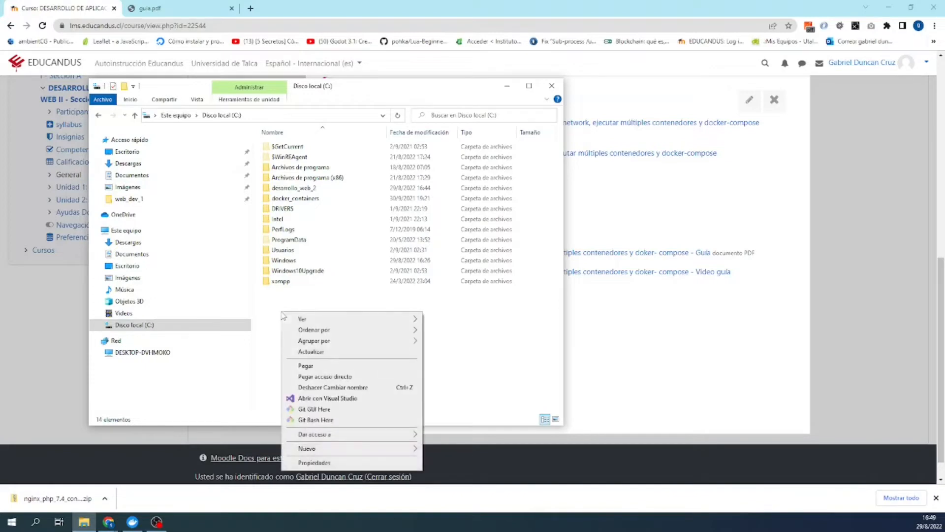
click(278, 303)
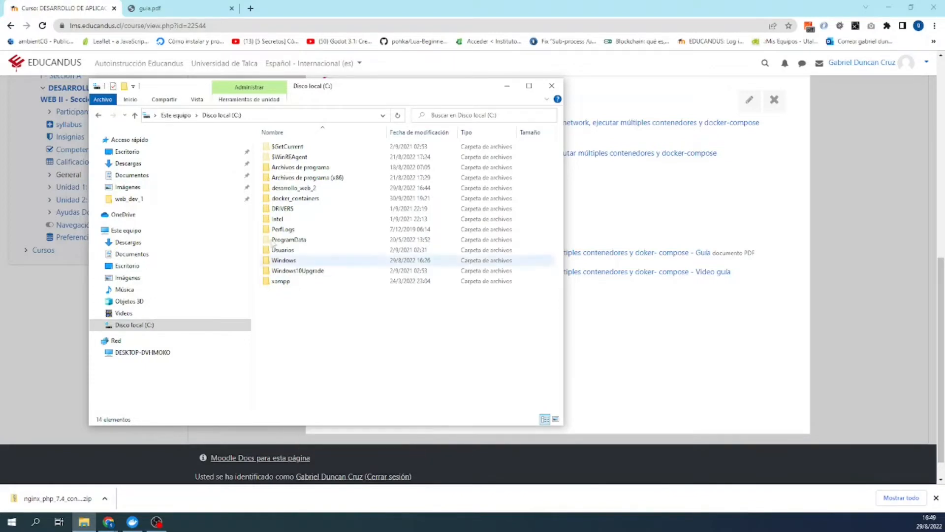
click(180, 116)
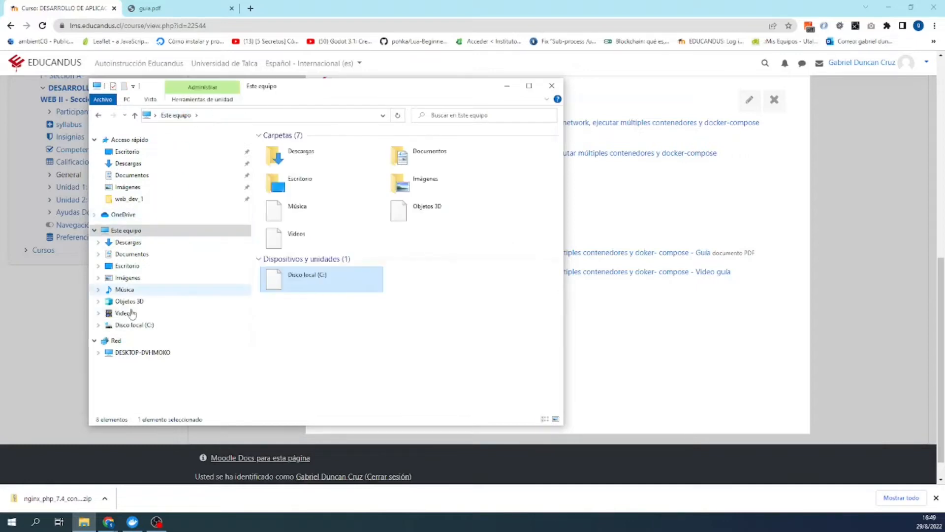
click(134, 325)
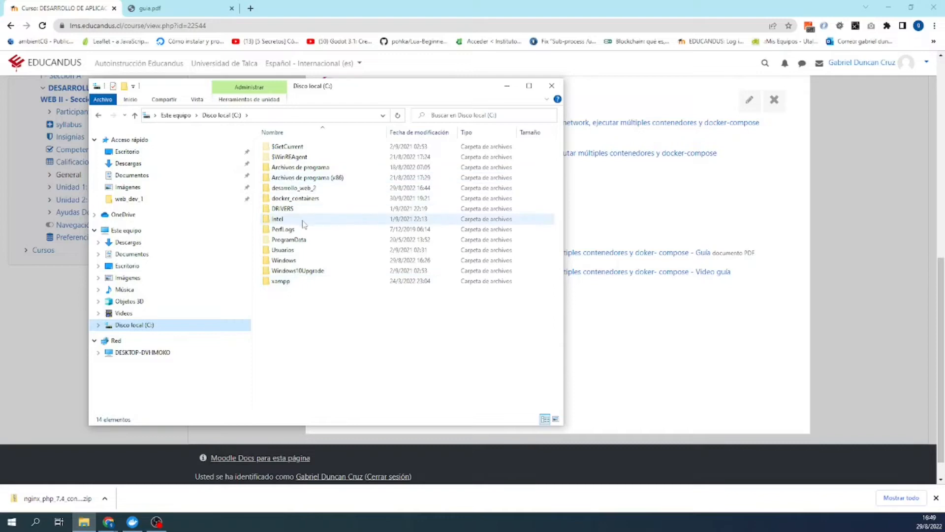
click(104, 498)
click(128, 465)
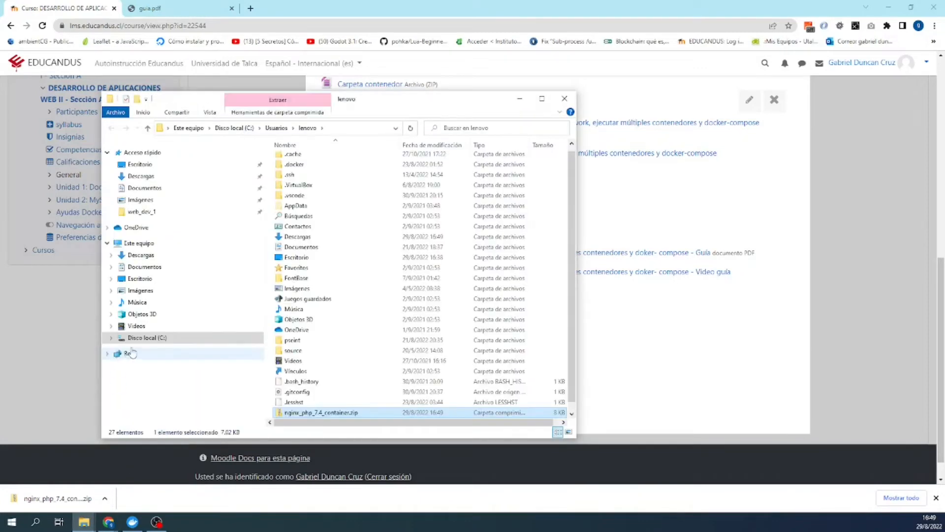
- Begin extracting the whole nginx_php_7.4_container.zip archive
click(303, 412)
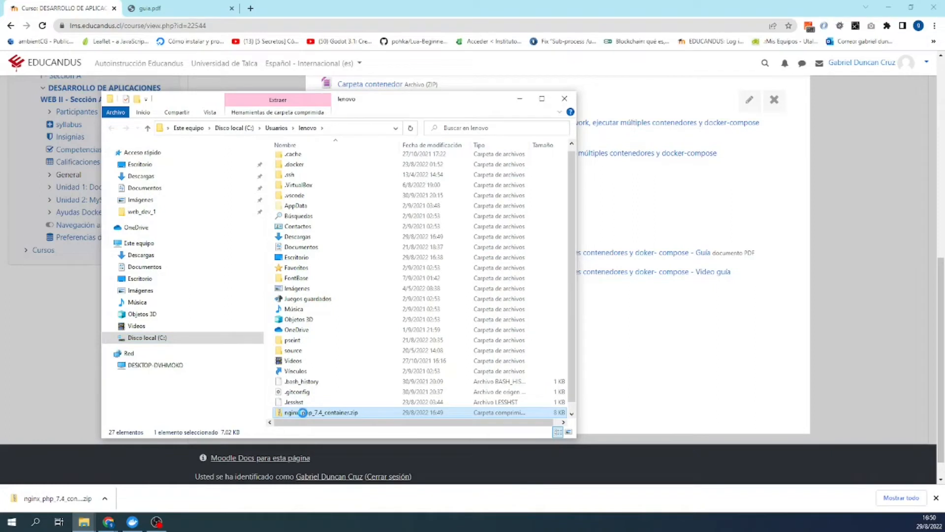
right_click(304, 414)
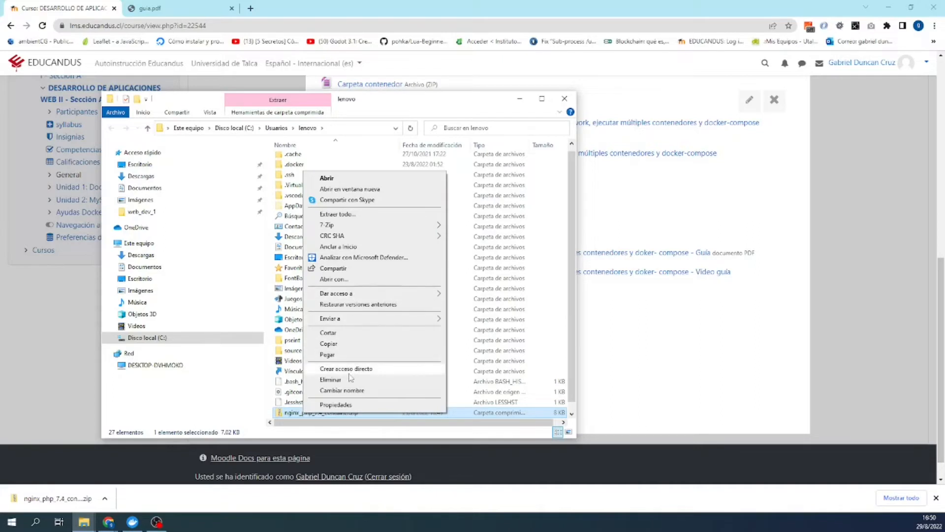
click(344, 214)
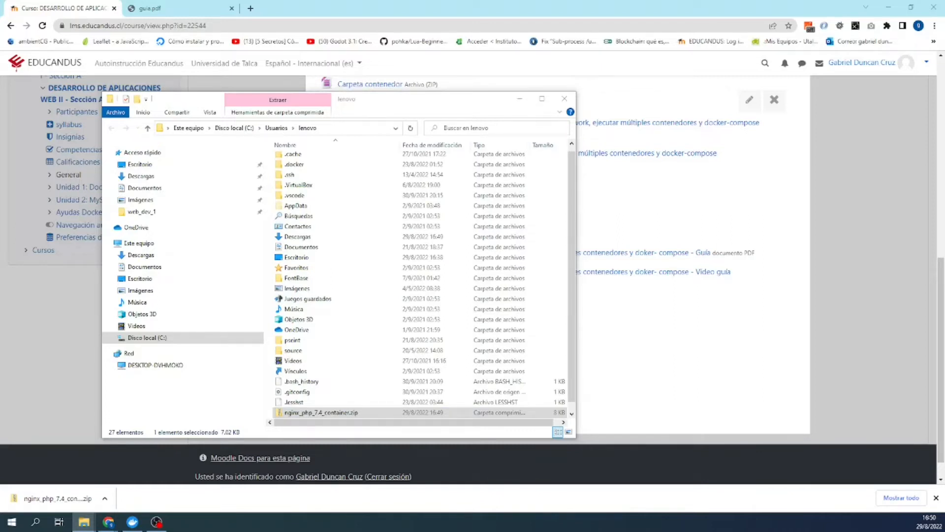
- Copy the nginx_php_7.4_container folder from inside the zip and paste it into the C: root
double_click(285, 413)
right_click(311, 164)
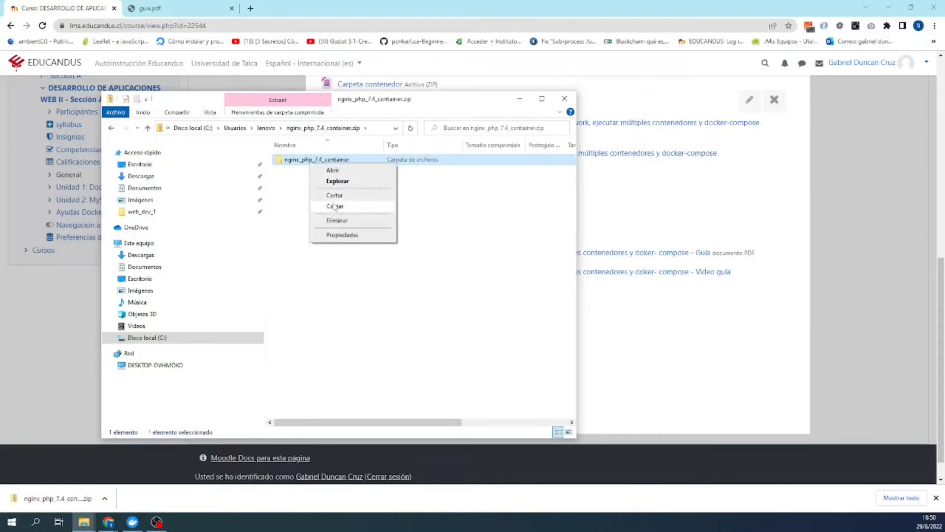
click(335, 205)
click(207, 128)
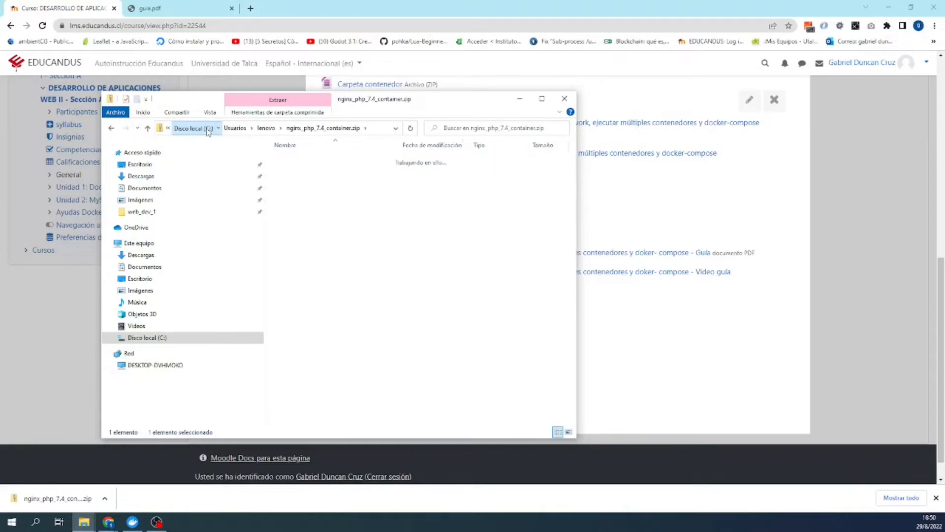
right_click(298, 345)
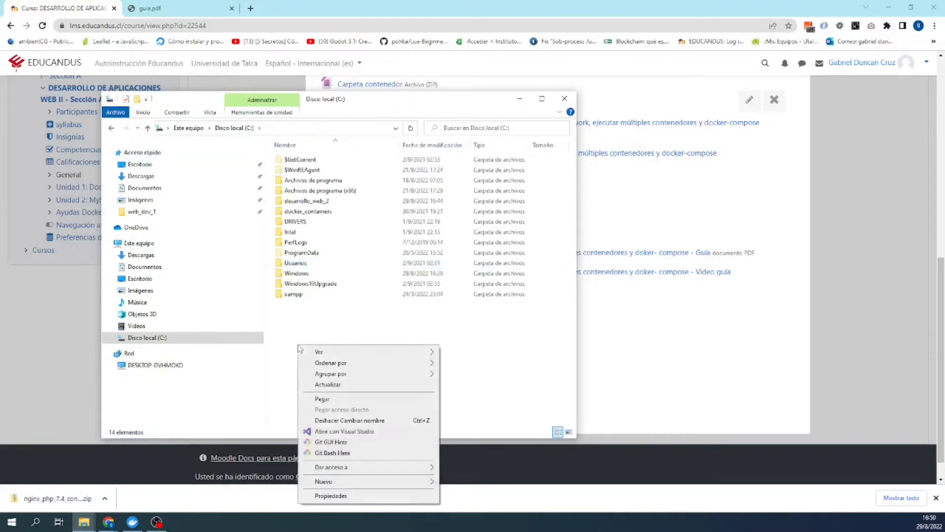
click(320, 403)
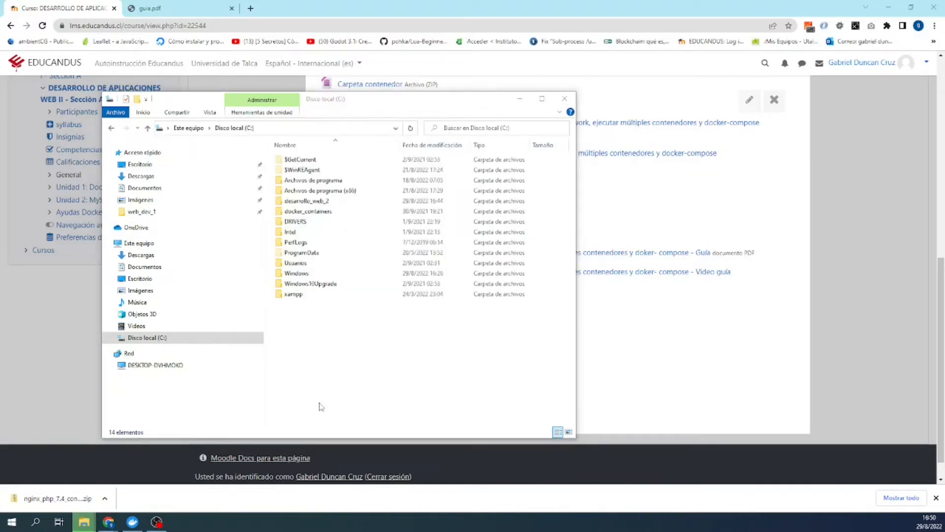
- Peek inside the pasted nginx_php_7.4_container folder, then abandon a first rename attempt
double_click(297, 305)
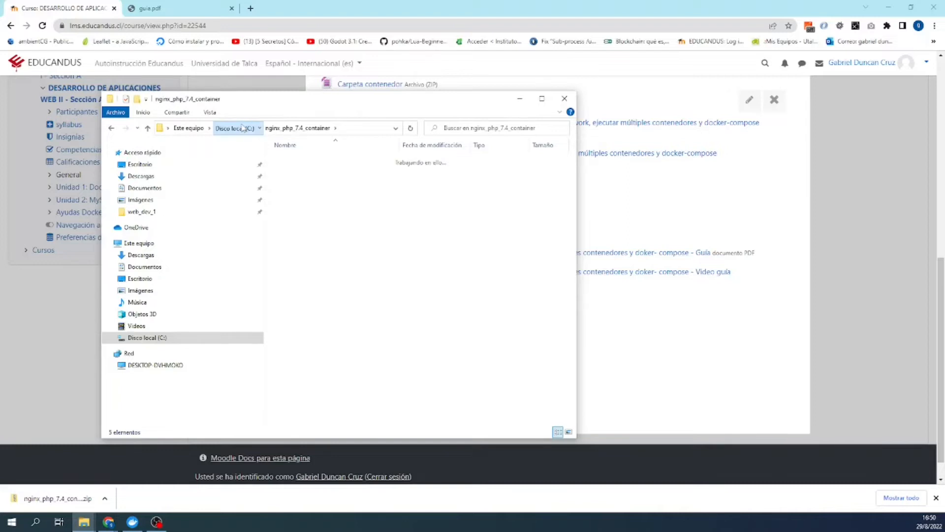
click(243, 128)
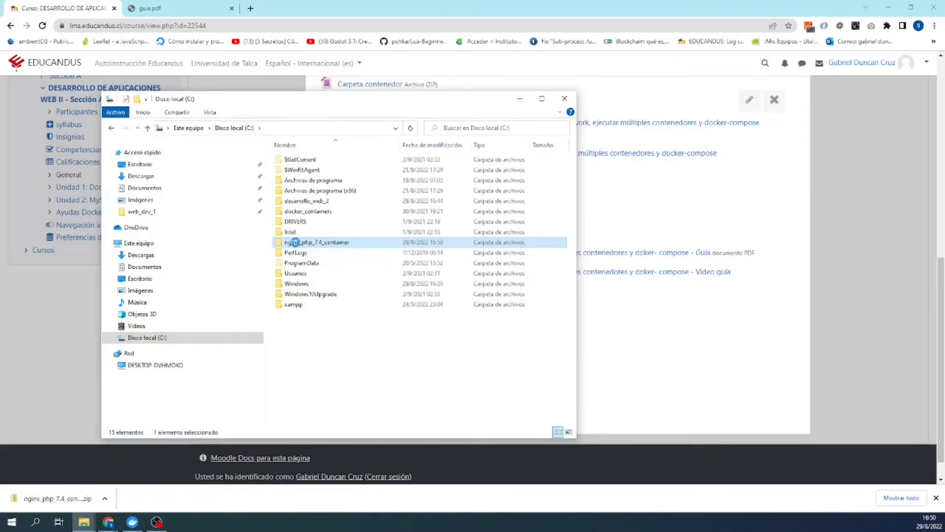
right_click(297, 243)
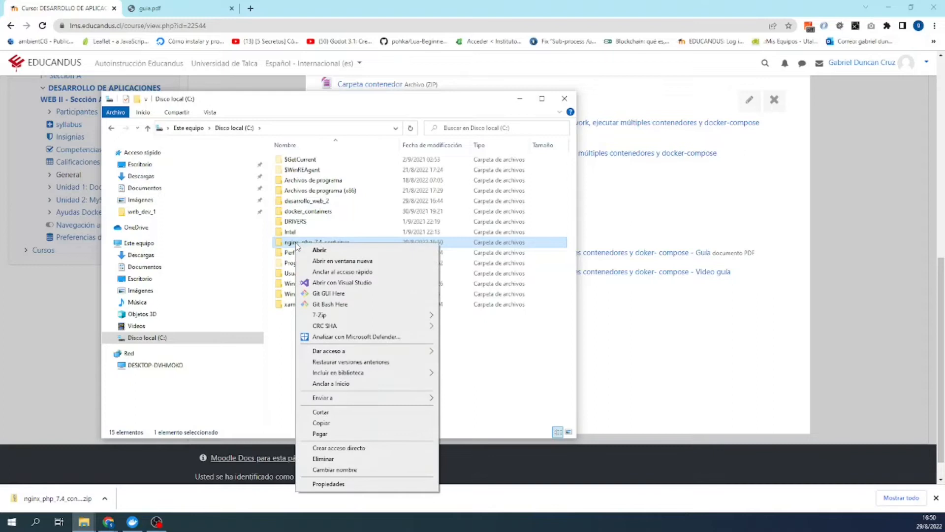
click(330, 471)
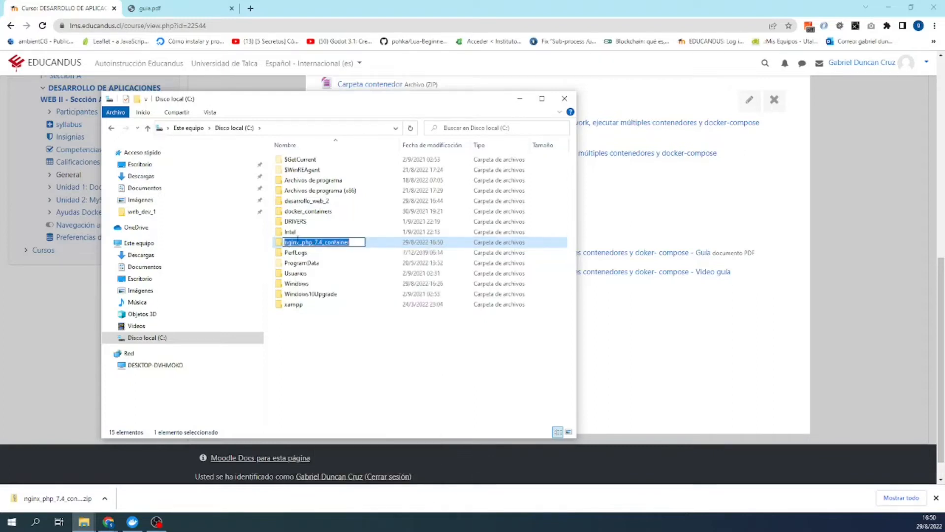
click(297, 242)
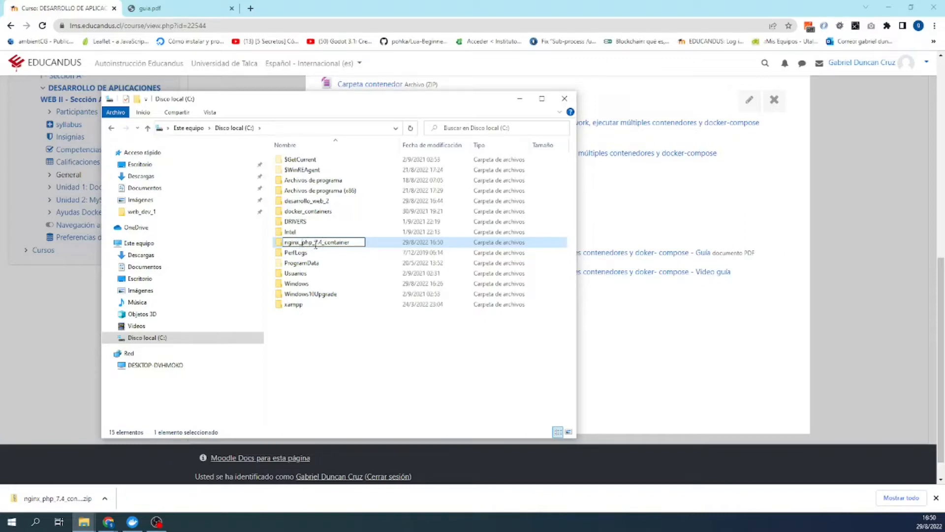
click(339, 315)
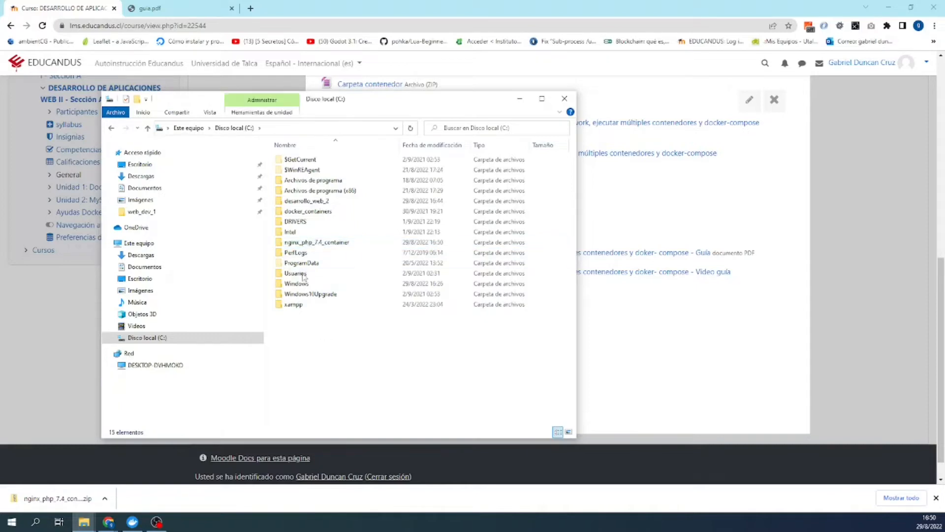
- Prefix the folder name with compose_ to make compose_nginx_php_7.4_container, then open it
click(292, 245)
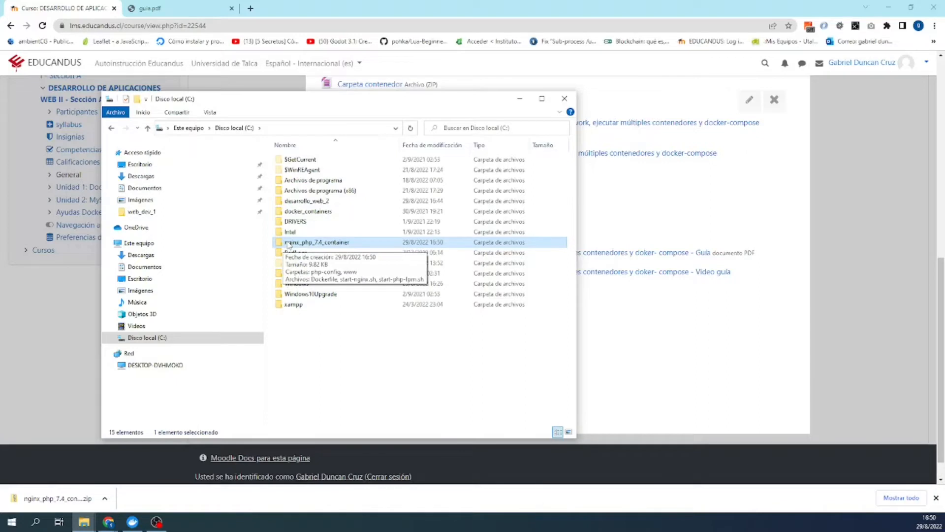
double_click(291, 243)
click(246, 130)
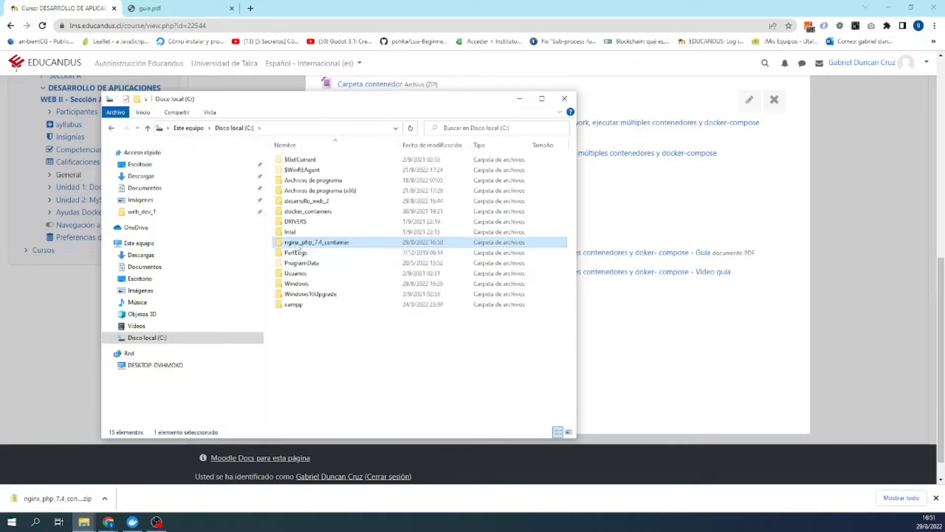
right_click(297, 244)
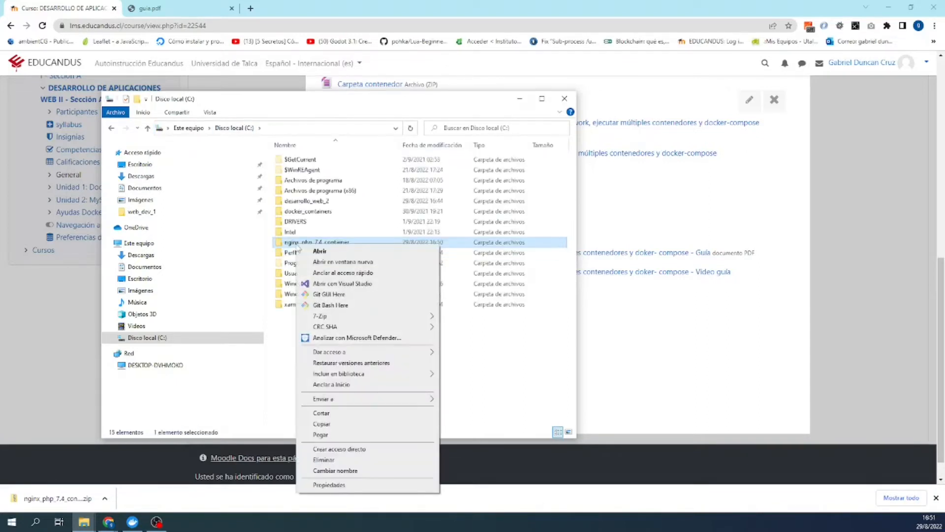
click(335, 471)
click(285, 242)
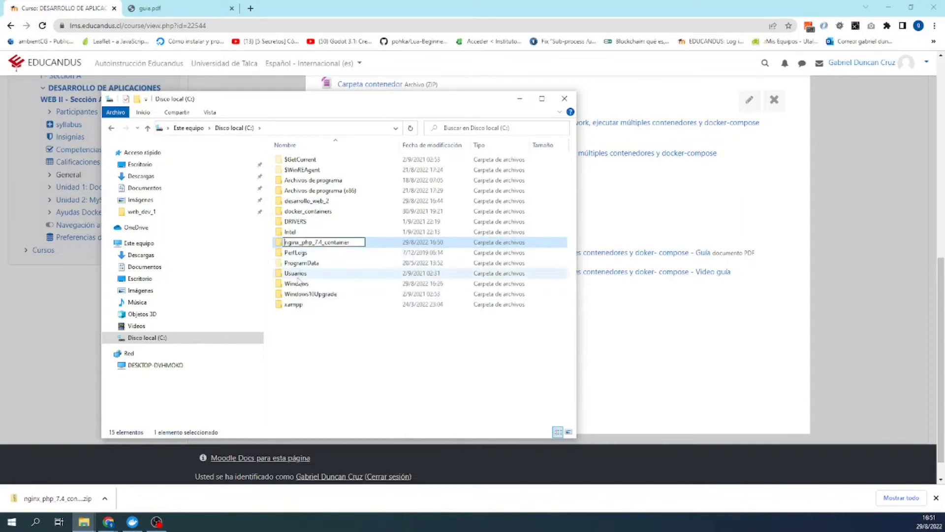
text(compose_)
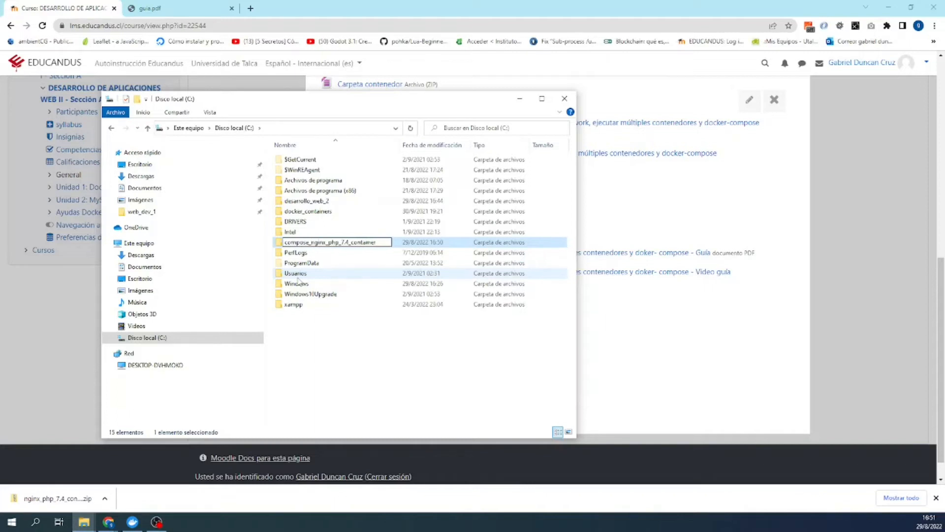
key(Return)
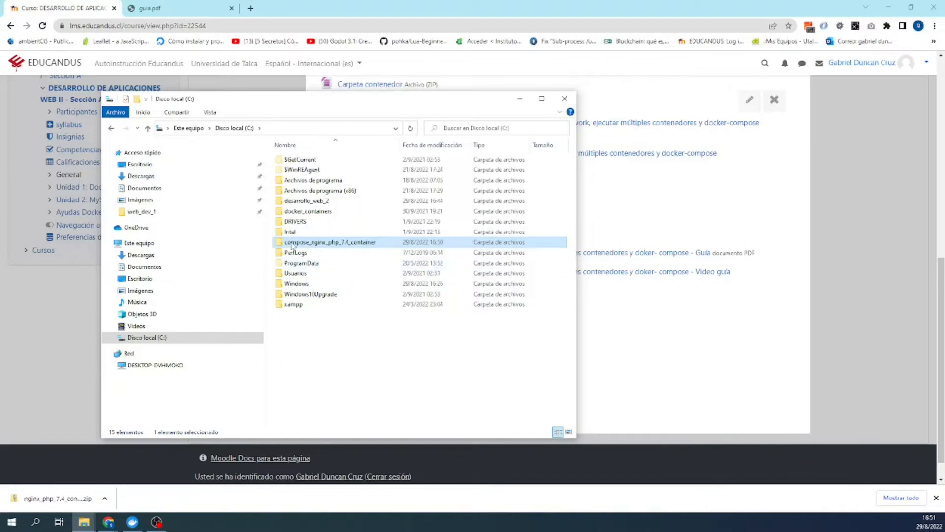
double_click(293, 243)
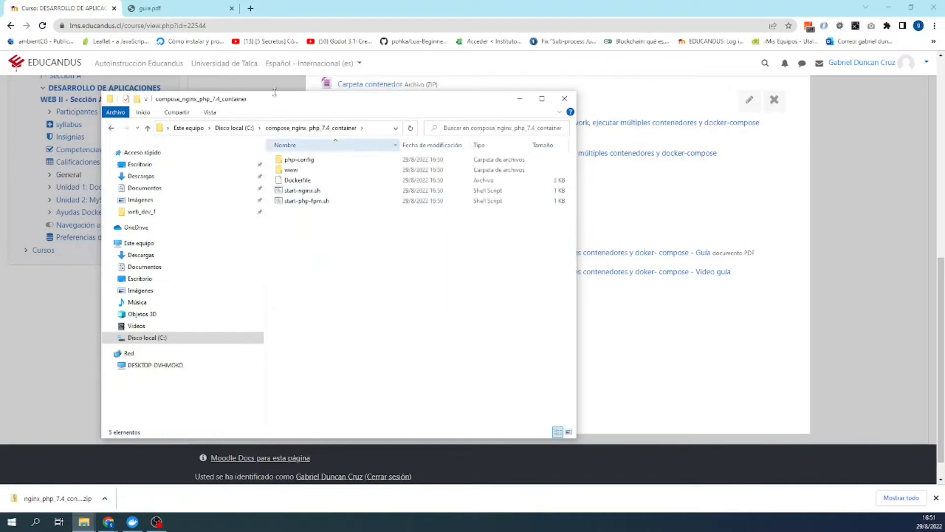
- Glance at guia.pdf, then open the Ubuntu compose YAML link from Educandus in a new tab
click(201, 15)
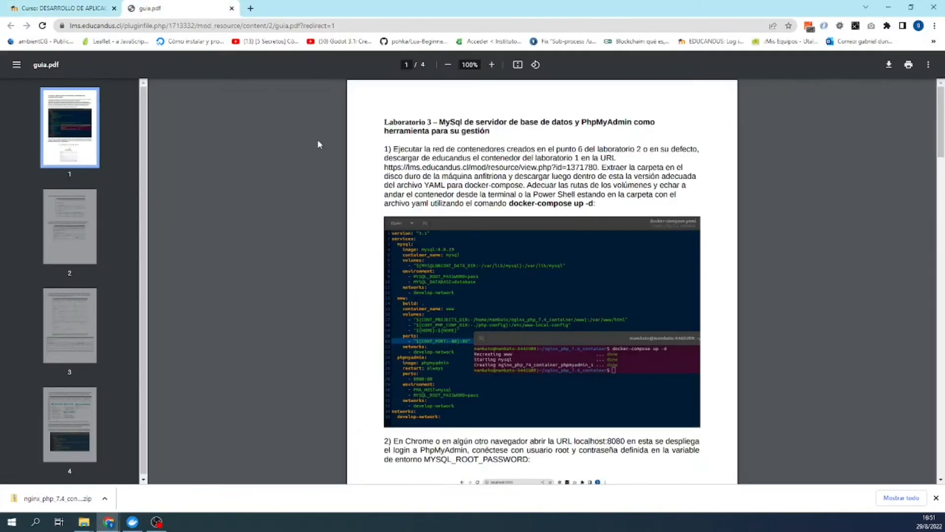
click(74, 9)
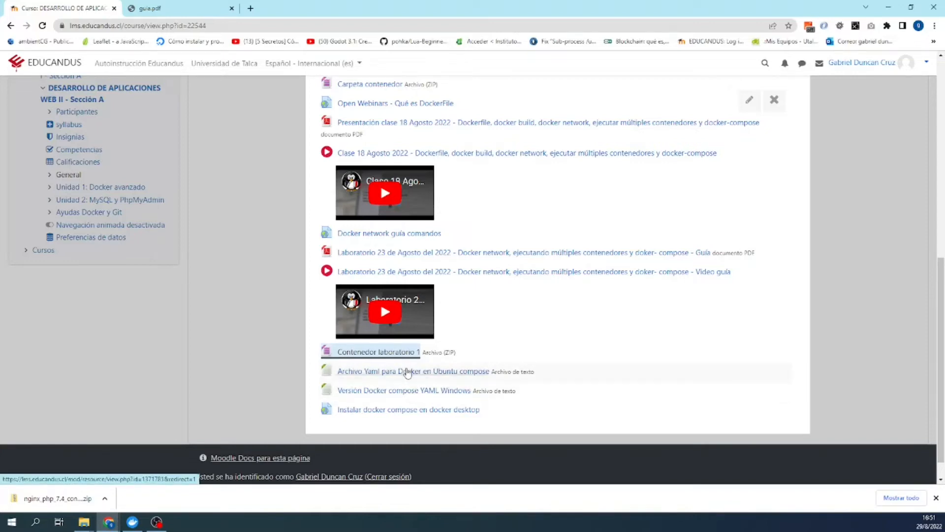
right_click(407, 373)
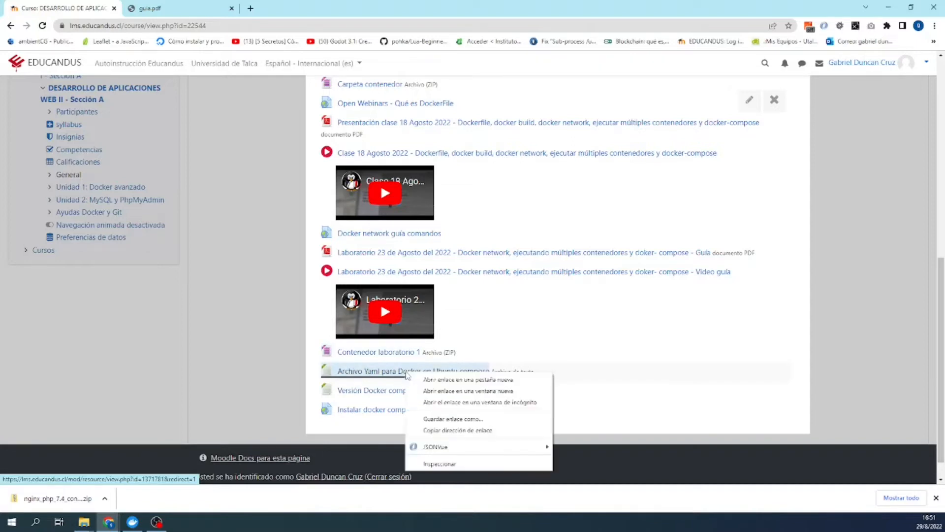
click(435, 381)
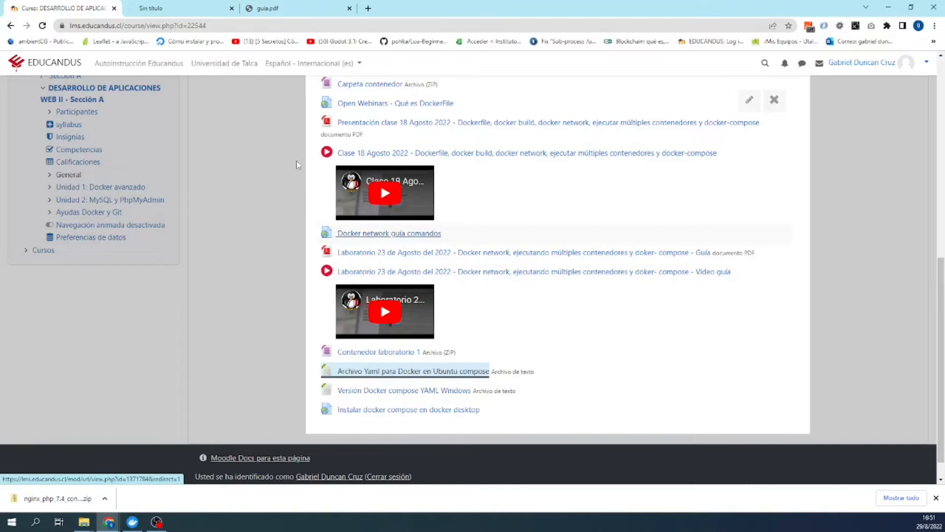
- Save the YAML as docker-compose.yaml in C:\compose_nginx_php_7.4_container and show it in its folder
click(402, 369)
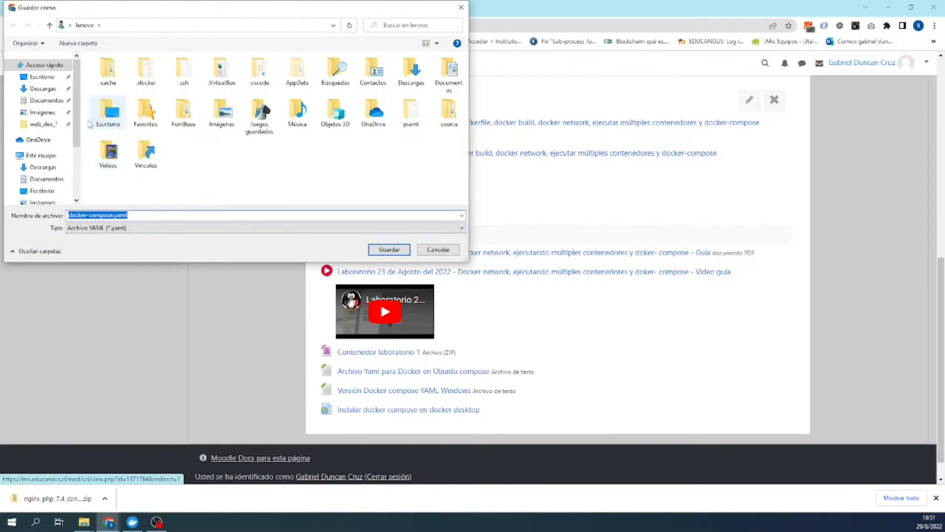
scroll(40, 192, down, 2)
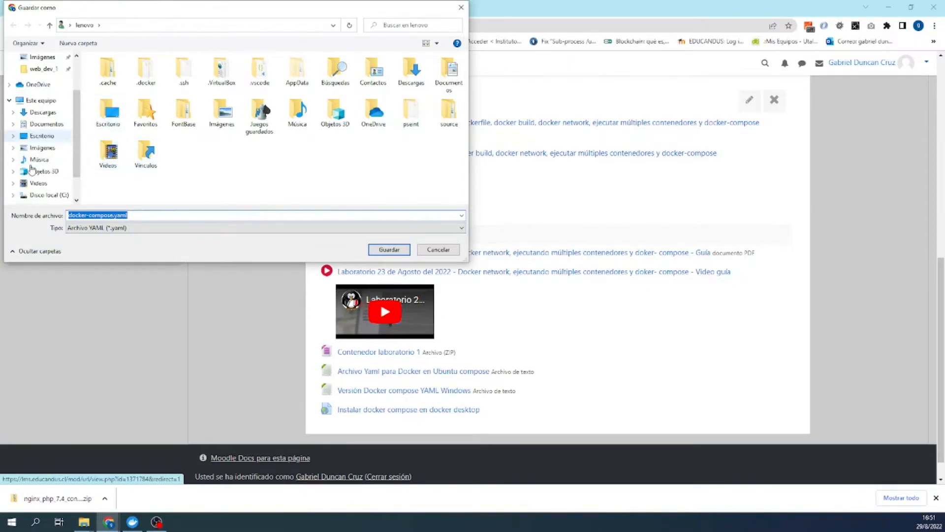
click(39, 196)
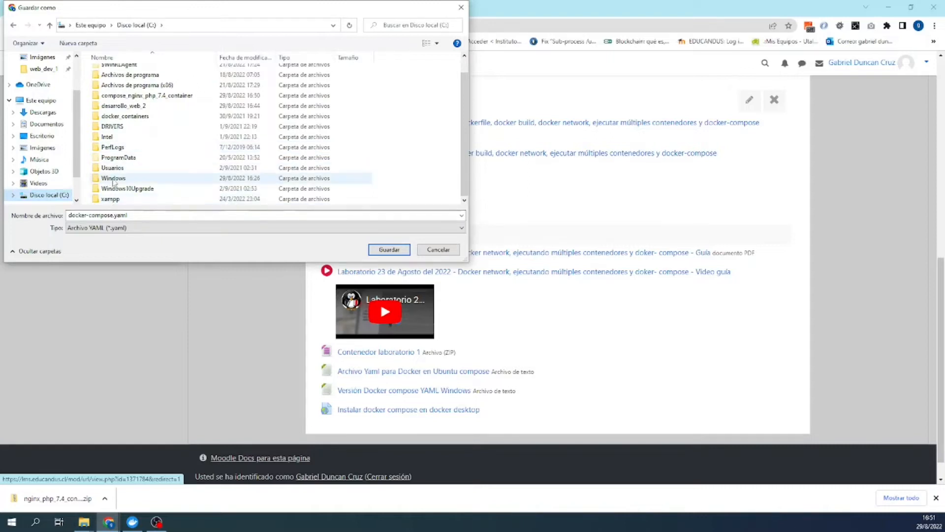
click(127, 98)
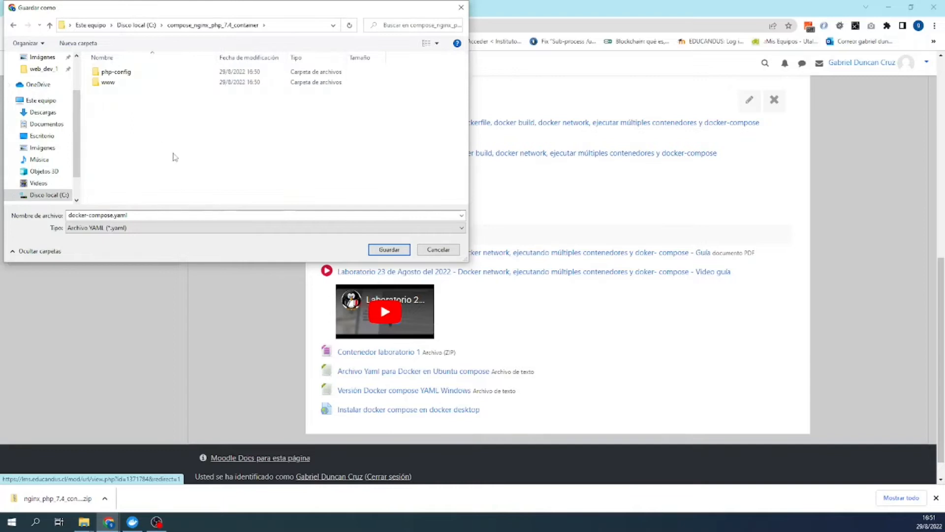
click(397, 251)
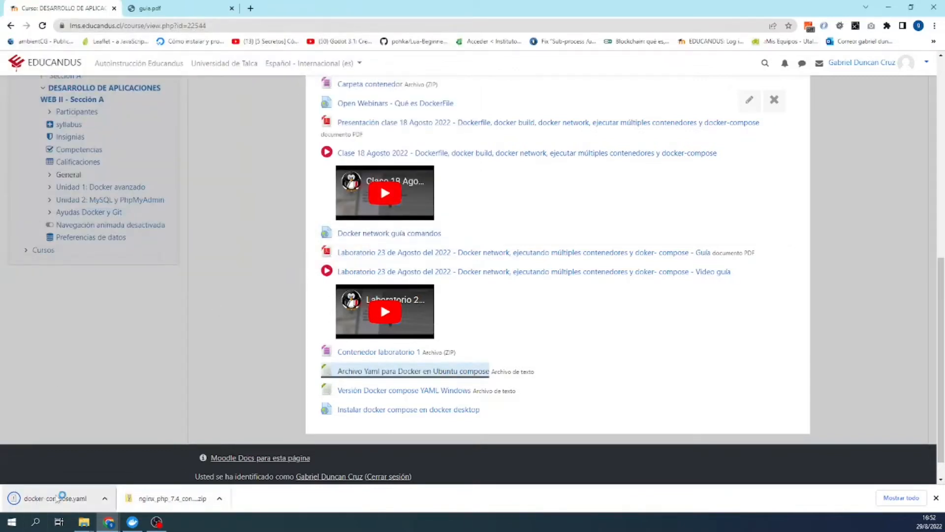
click(104, 498)
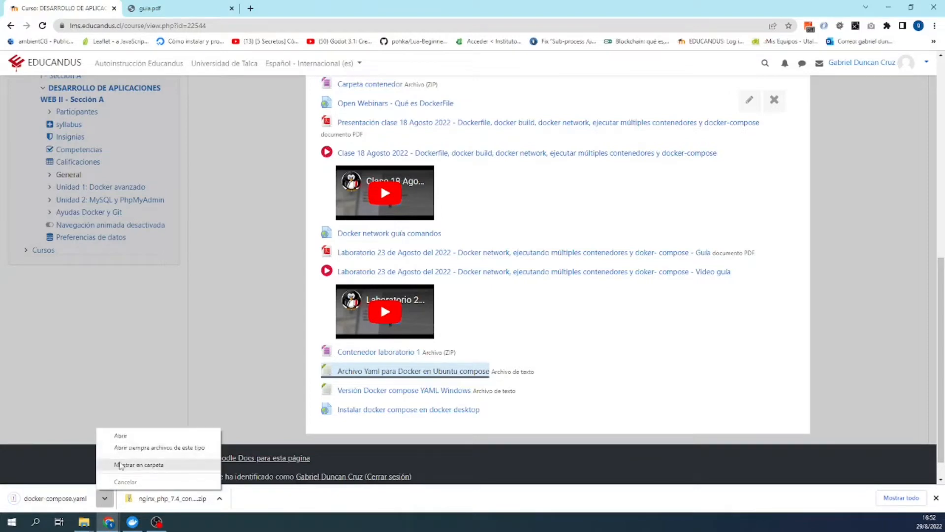
click(119, 463)
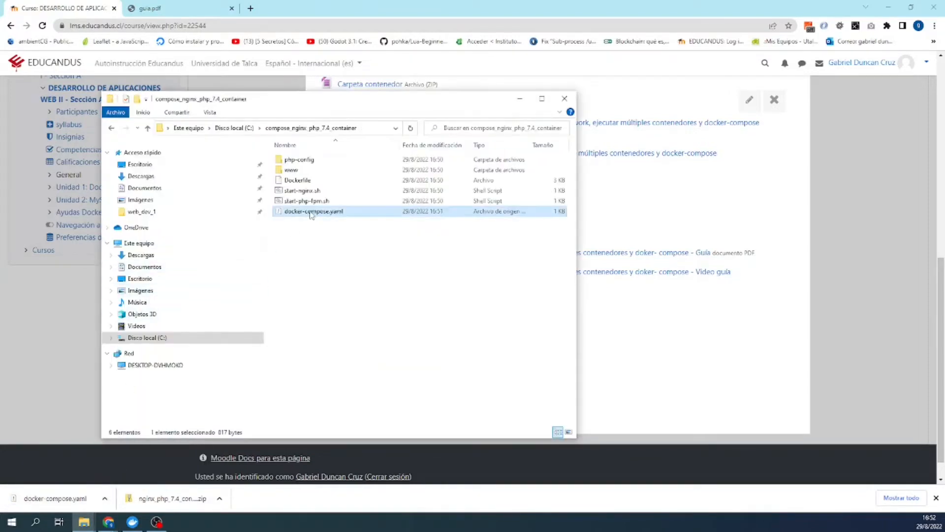
- Open docker-compose.yaml in Visual Studio Code and maximize the editor window
double_click(311, 211)
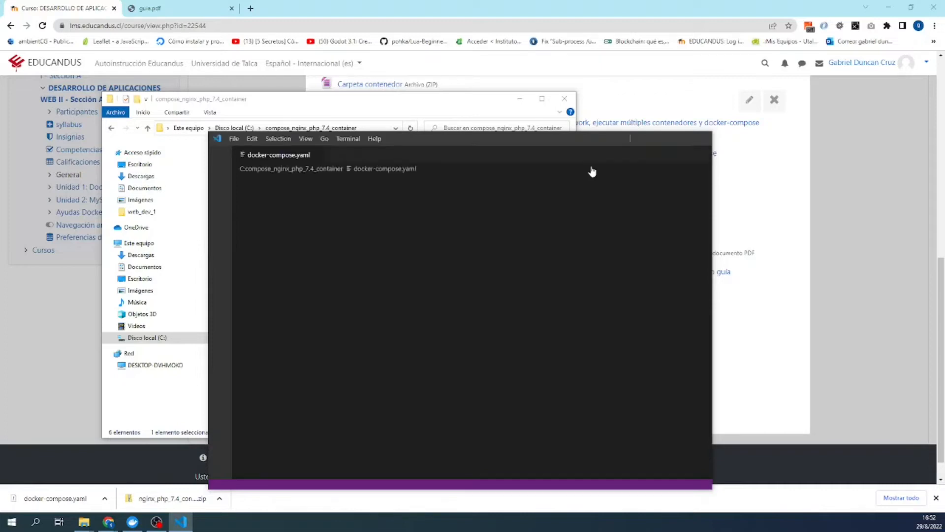
double_click(422, 137)
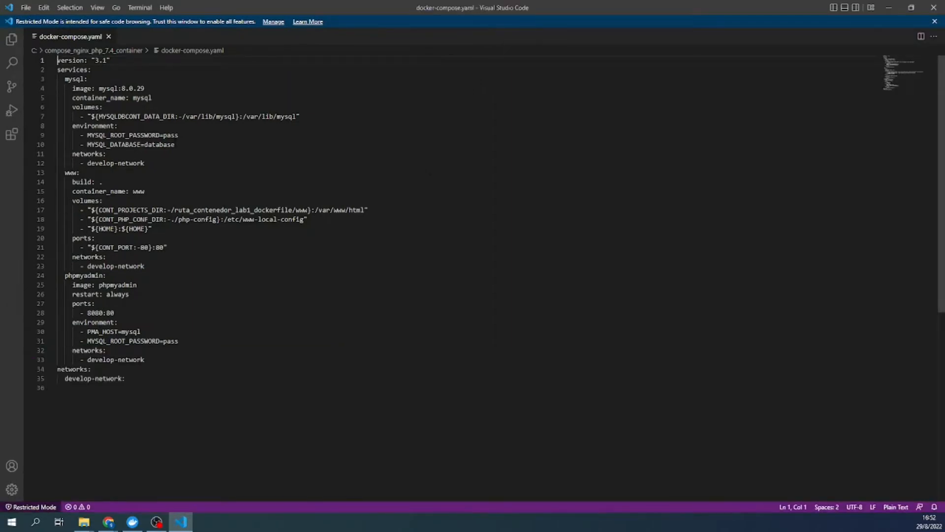
- Replace /var/lib/mysql with ../mysql in the line 7 MySQL data default and save
drag(213, 117, 182, 116)
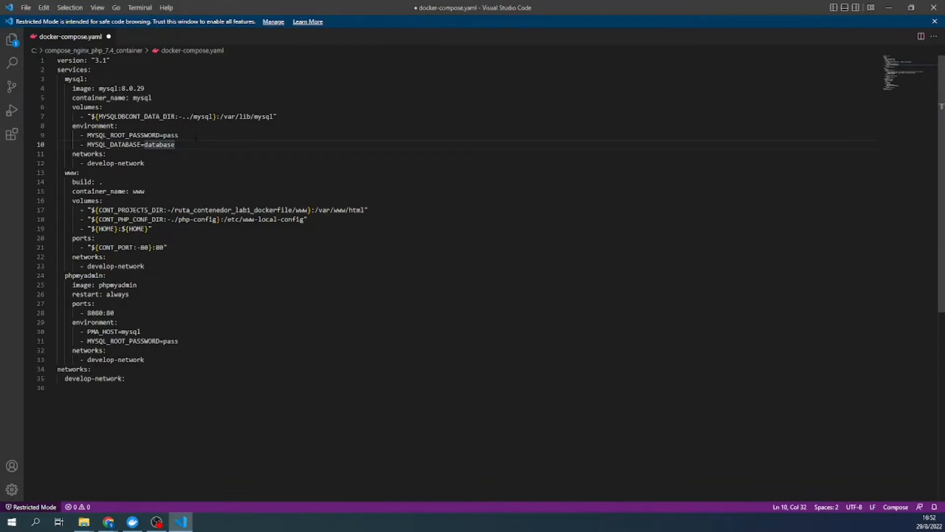
key(ctrl+space)
click(187, 99)
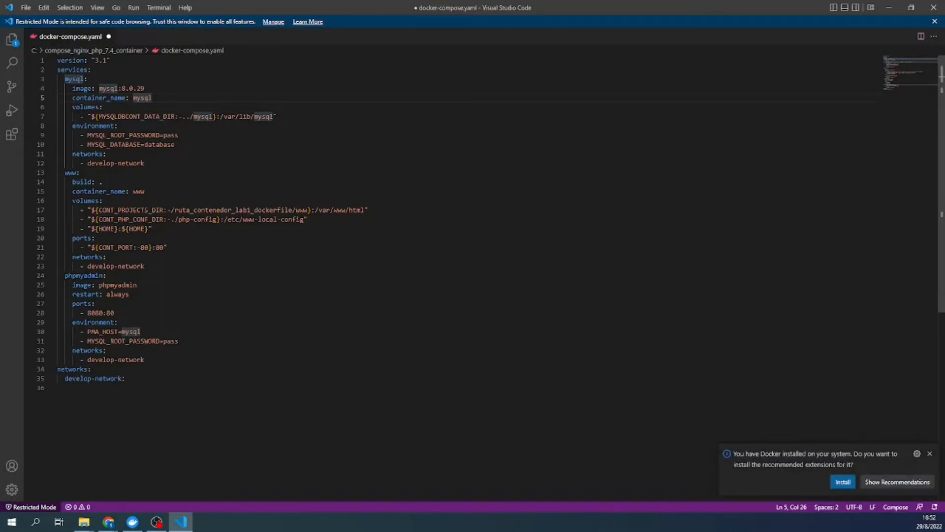
key(ctrl+s)
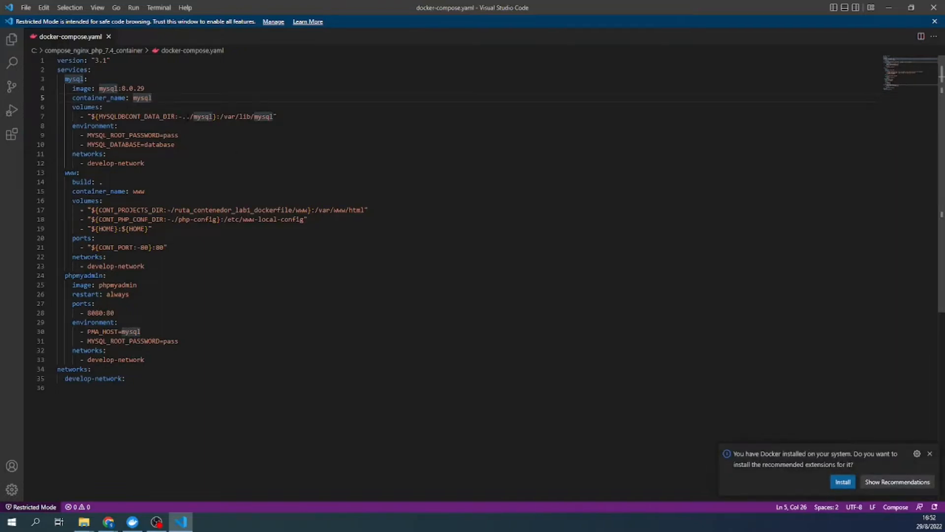
- Check the C: drive Explorer window, then place the caret before the line 17 projects path
click(78, 523)
click(43, 485)
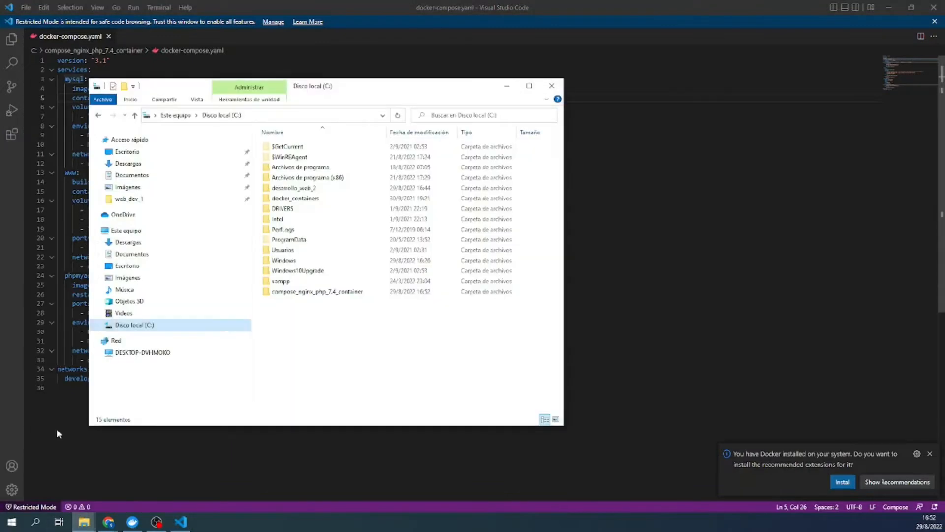
click(614, 230)
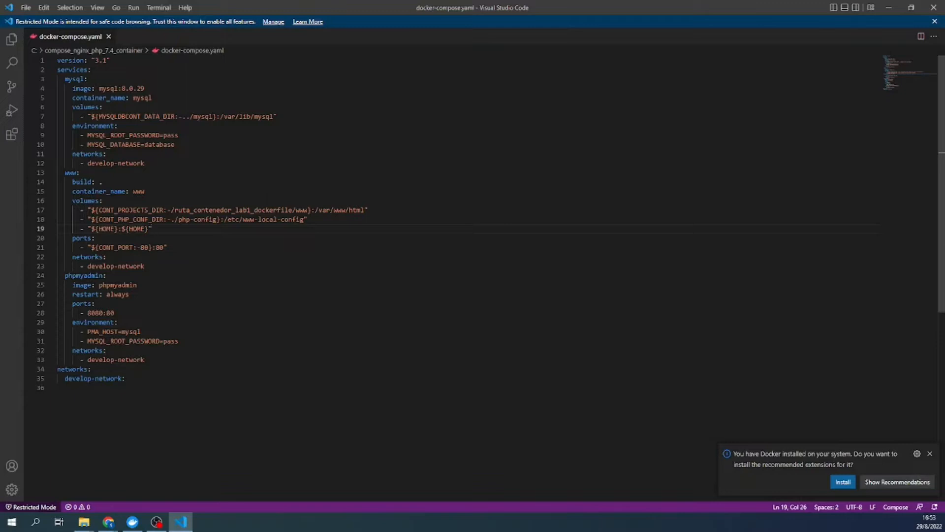
click(170, 210)
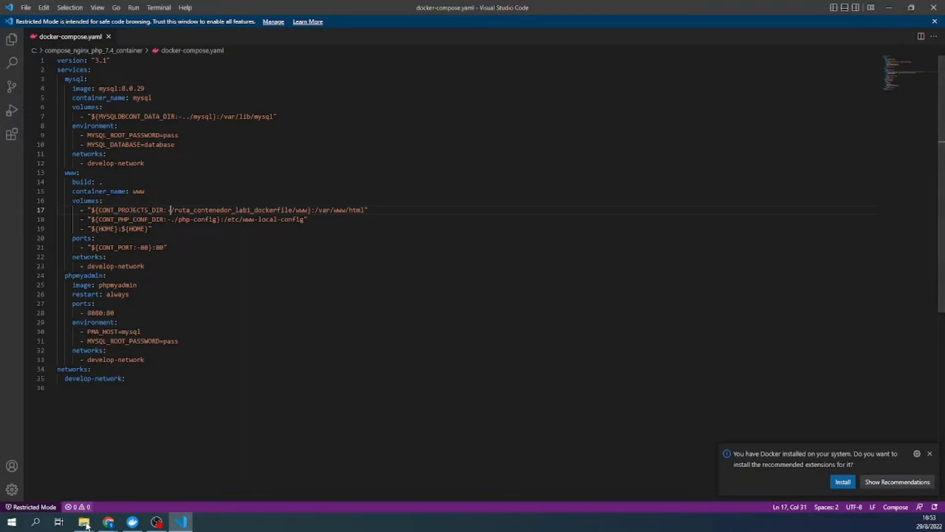
- Drag the Escritorio docker-compose.yaml onto Visual Studio Code to open it in a new tab
mouse_move(92, 520)
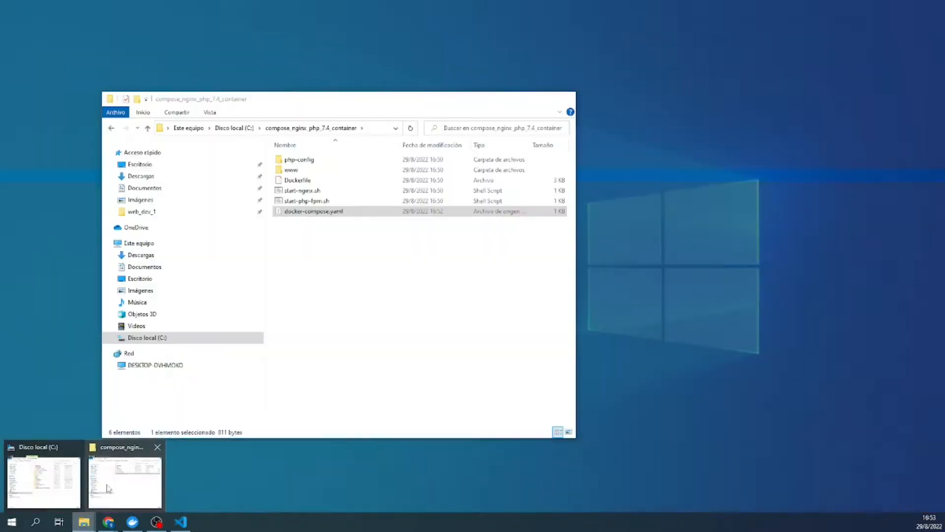
click(125, 481)
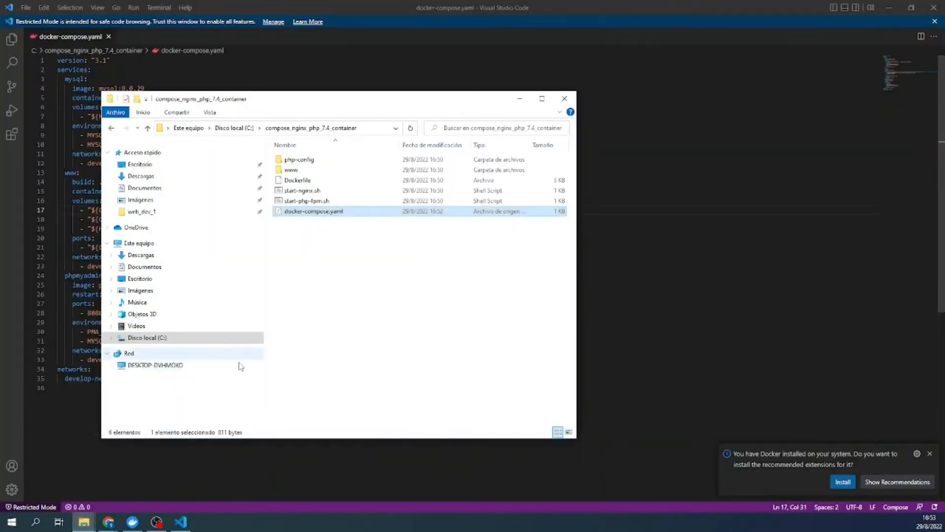
mouse_move(92, 528)
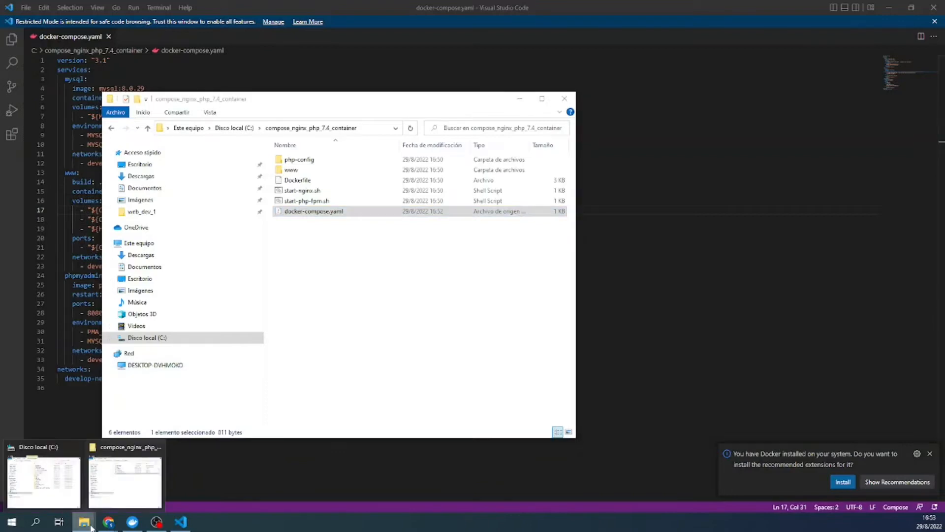
click(45, 472)
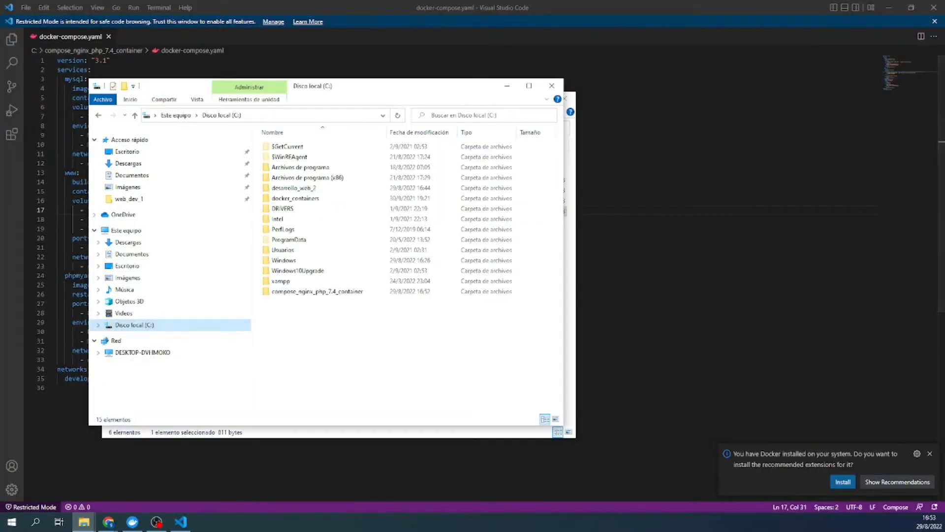
click(134, 325)
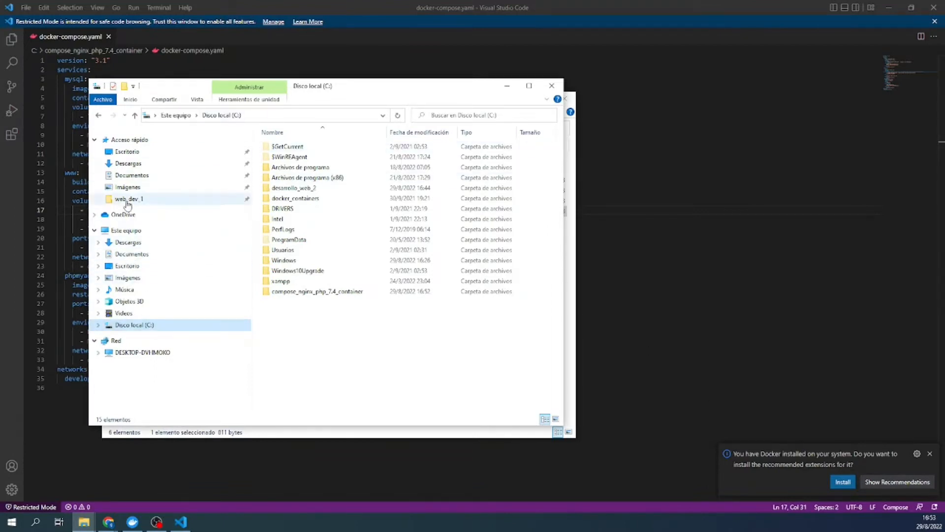
click(123, 151)
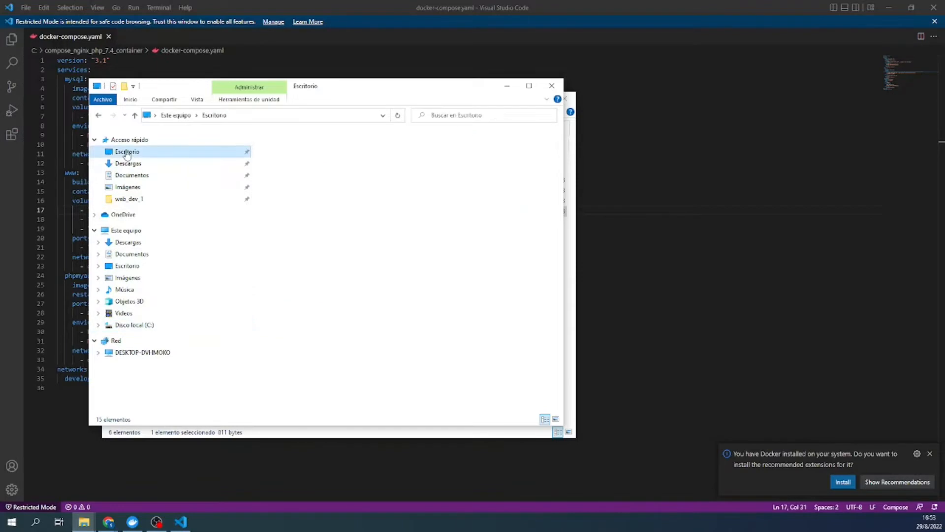
click(292, 209)
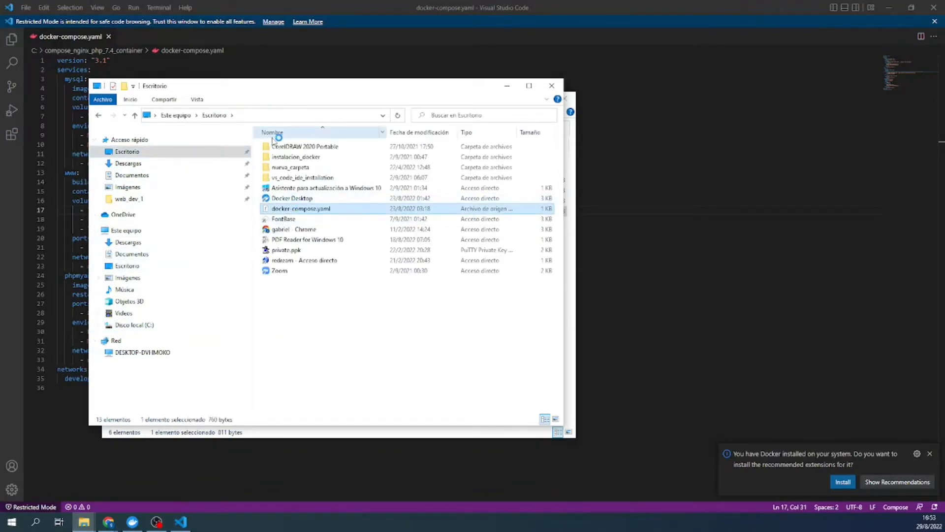
drag(265, 91, 236, 56)
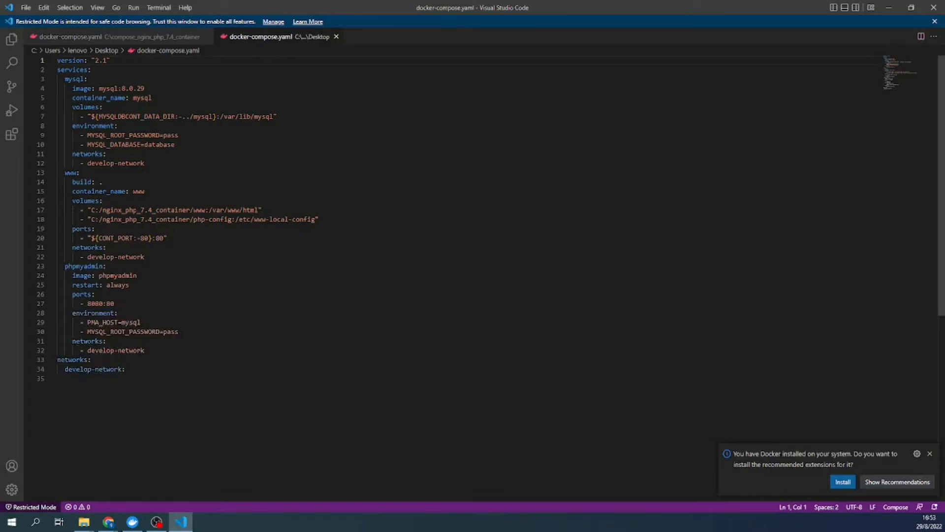
- Copy the host path C:/nginx_php_7.4_container/www from line 17 of the Desktop compose file
drag(91, 210, 206, 210)
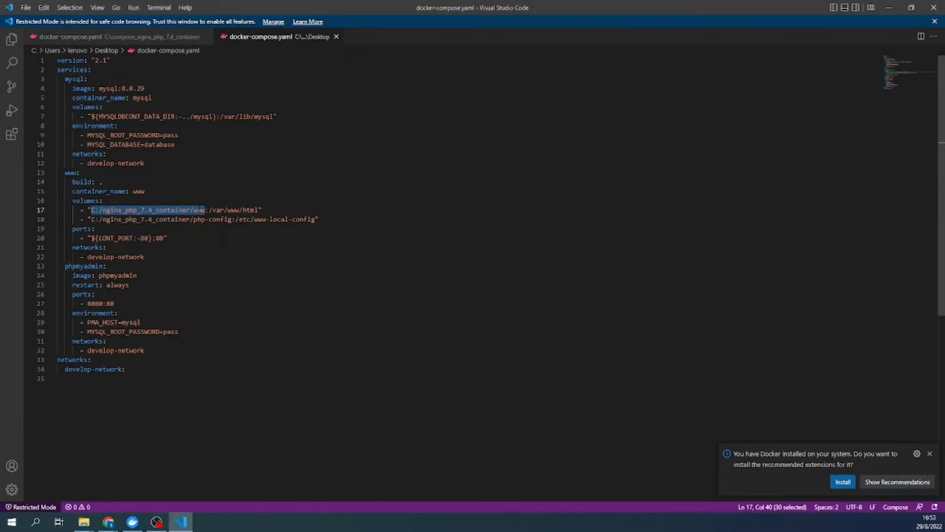
right_click(199, 215)
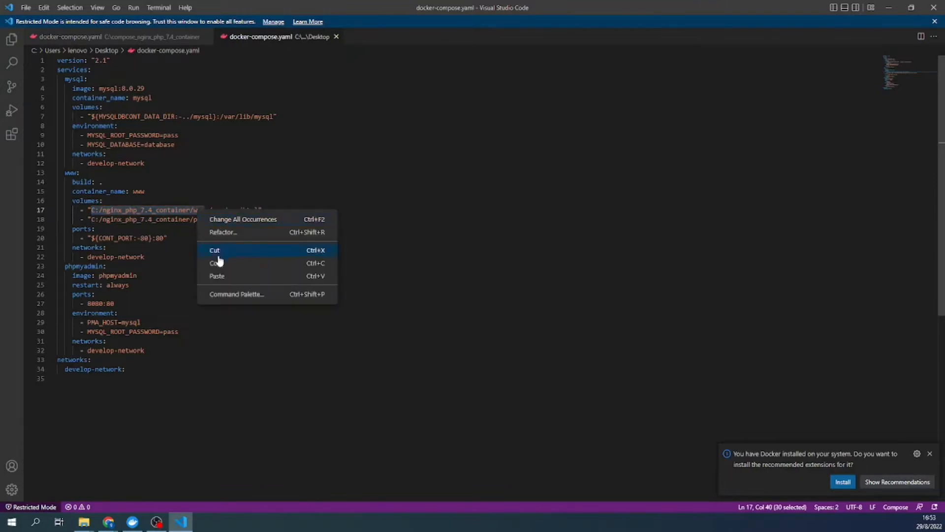
click(219, 263)
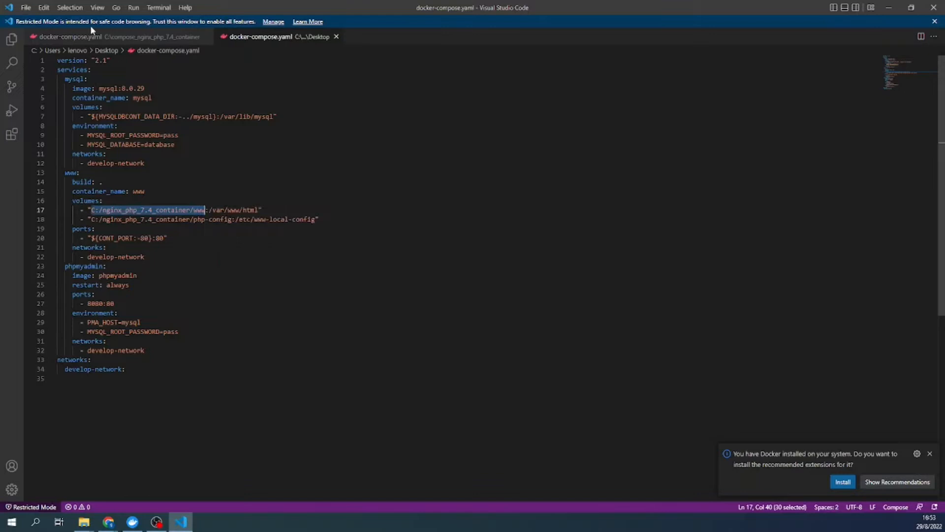
- Paste it over /ruta_contenedor_lab1_dockerfile in the container folder's file, drop the duplicate www, and save
click(136, 38)
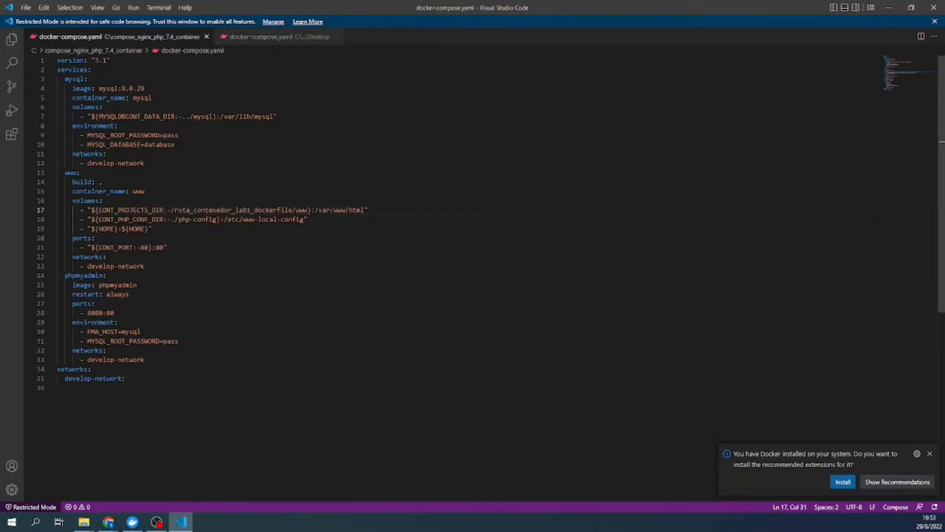
drag(170, 209, 293, 210)
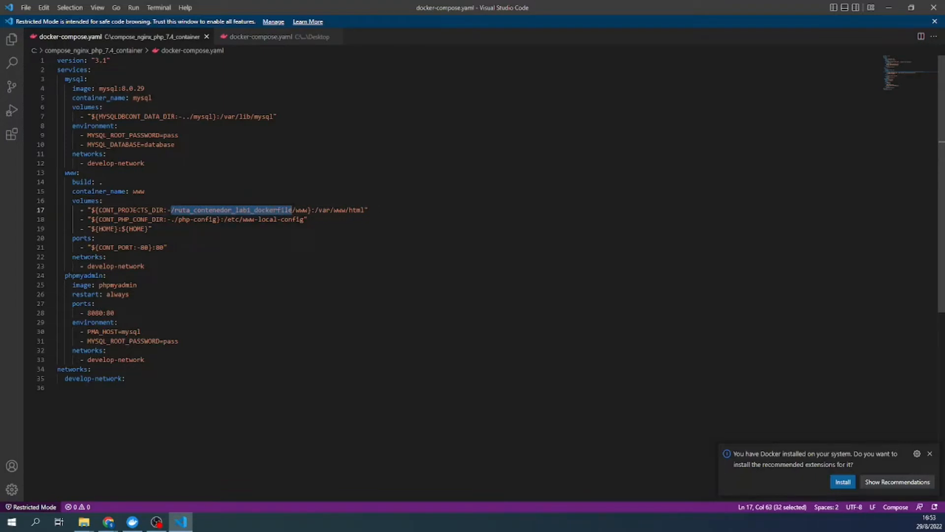
key(ctrl+v)
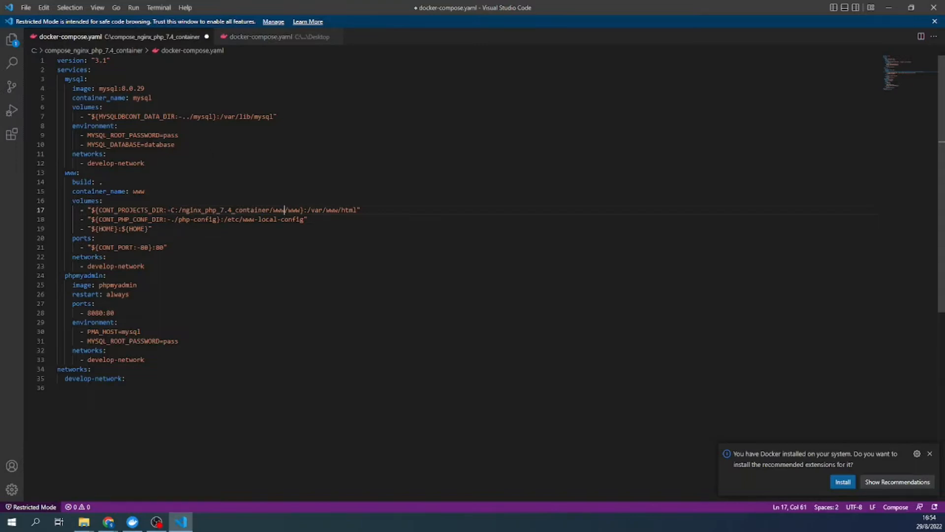
key(Delete)
key(Delete)
key(Delete)
key(Delete)
key(ctrl+s)
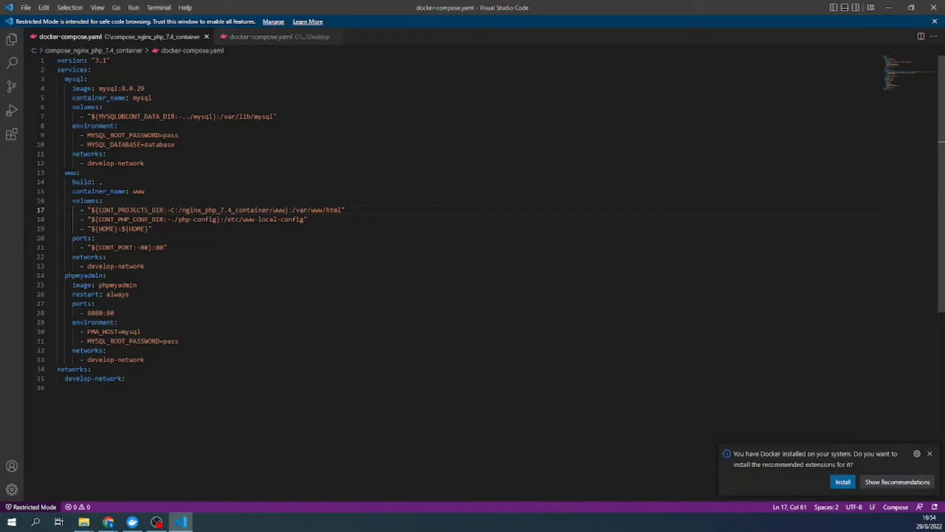
click(255, 39)
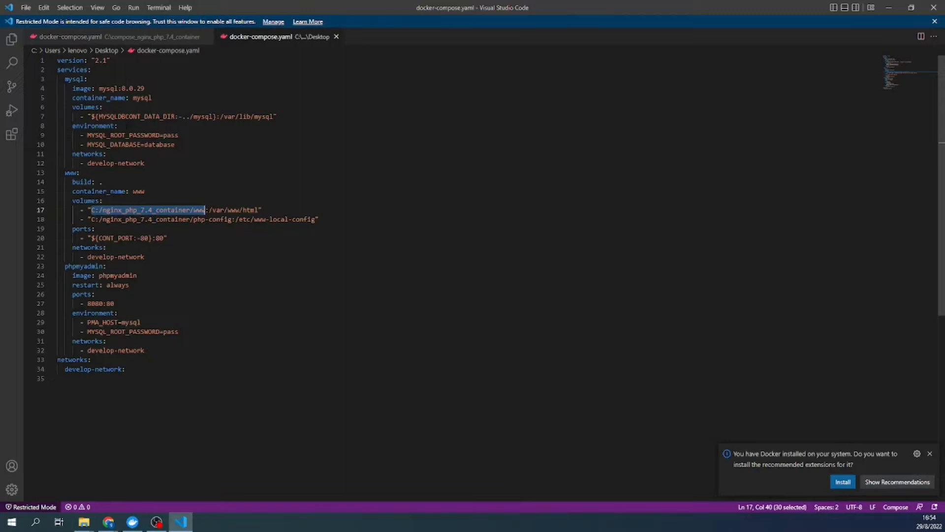
click(140, 41)
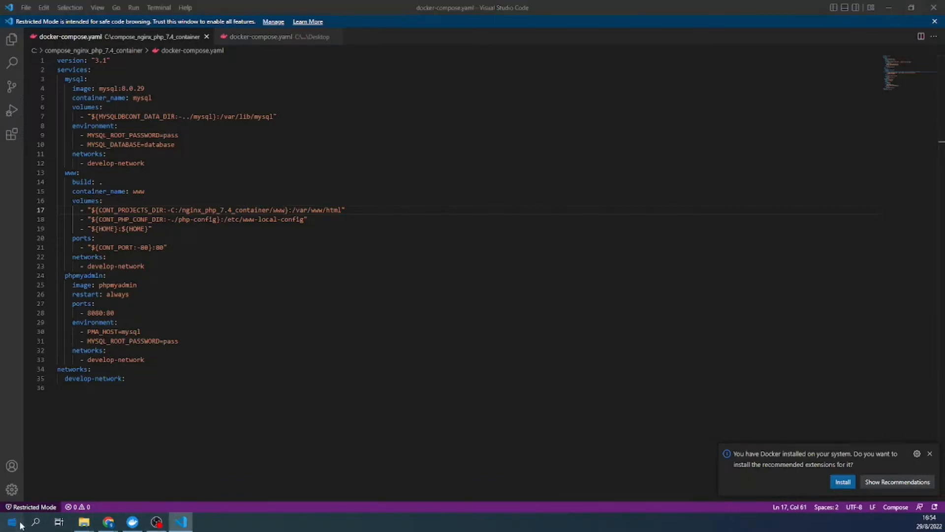
- Launch Windows PowerShell by searching 'power' from the Start menu
key(super)
click(35, 524)
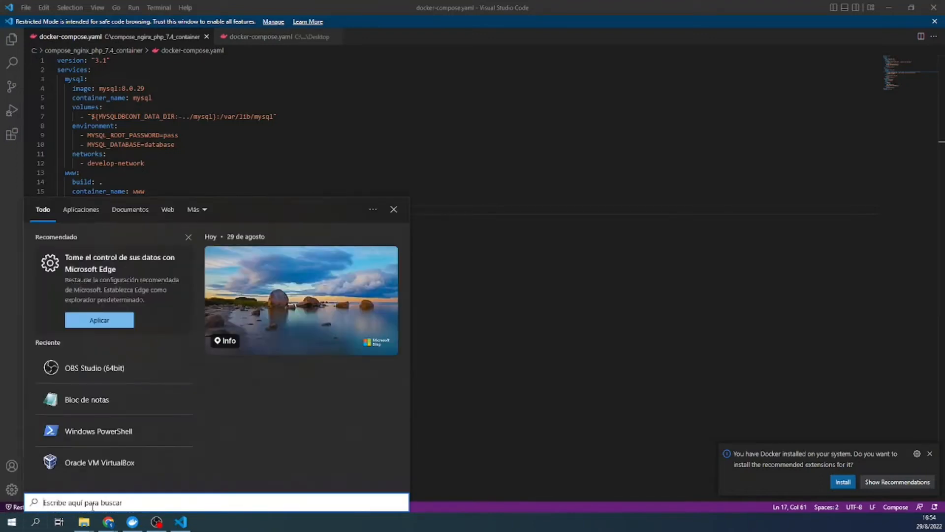
text(power)
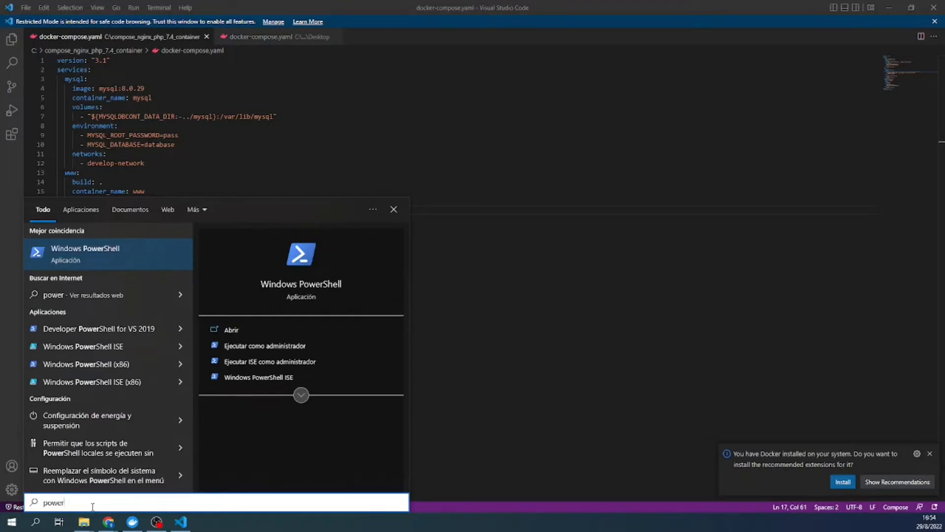
click(71, 257)
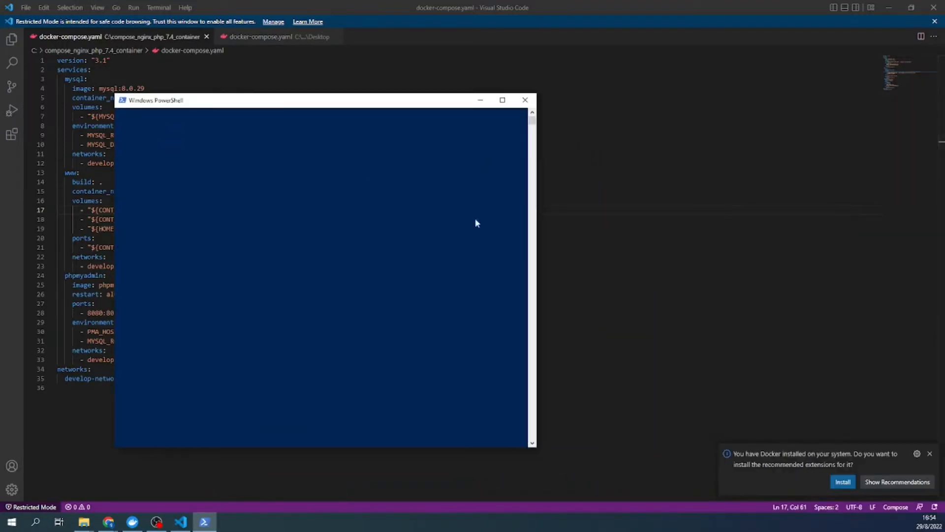
- Widen the PowerShell console window and shift it up and to the left
drag(536, 206, 642, 205)
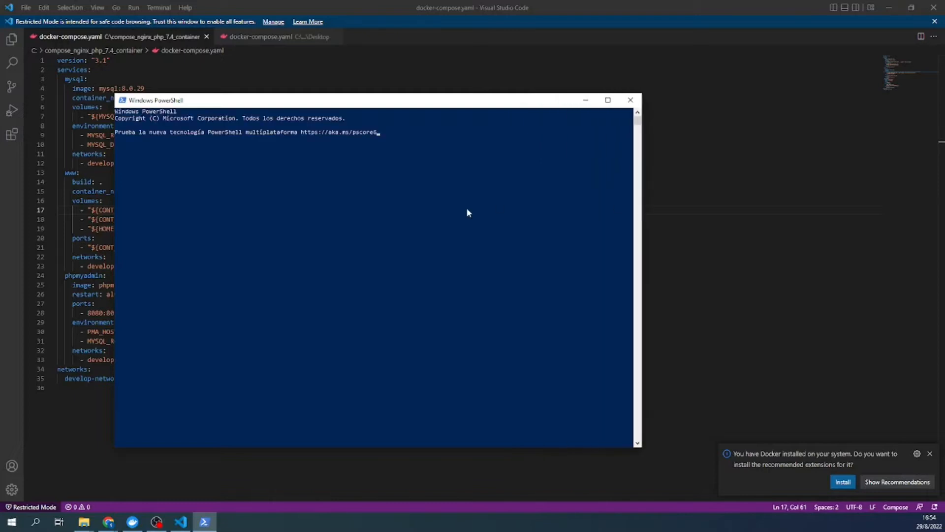
click(350, 207)
drag(351, 106, 336, 77)
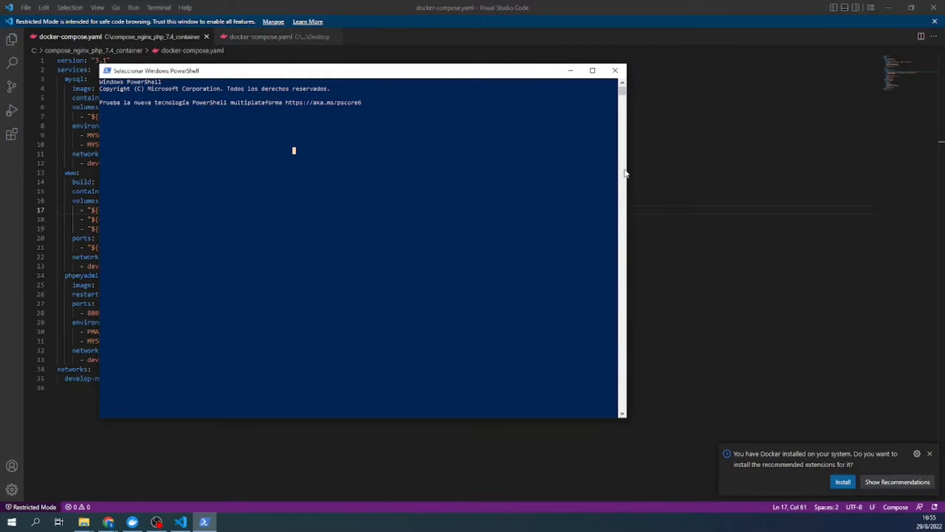
drag(628, 169, 728, 190)
click(581, 178)
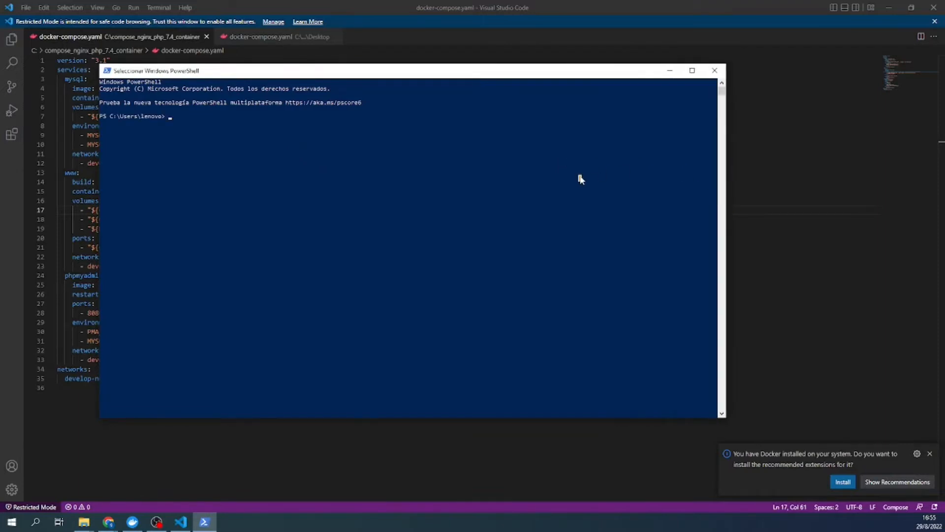
- Change into C:\compose_nginx_php_7.4_container, using Tab completion for the folder name
right_click(580, 175)
text(cd)
text(com)
key(BackSpace)
key(BackSpace)
text(cd comp)
key(Tab)
key(Return)
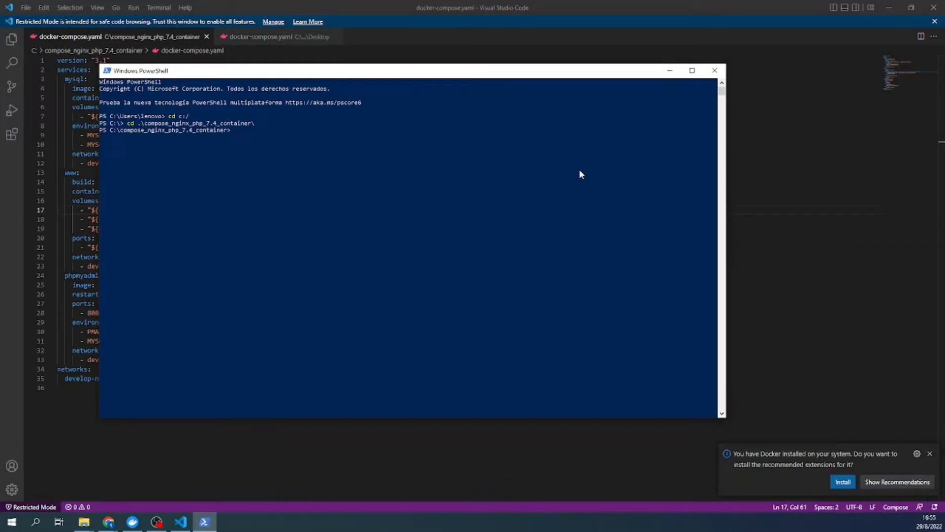
- List the folder with dir, showing the Dockerfile and docker-compose.yaml
text(docker)
key(BackSpace)
key(BackSpace)
key(BackSpace)
key(BackSpace)
key(BackSpace)
text(dir)
key(Return)
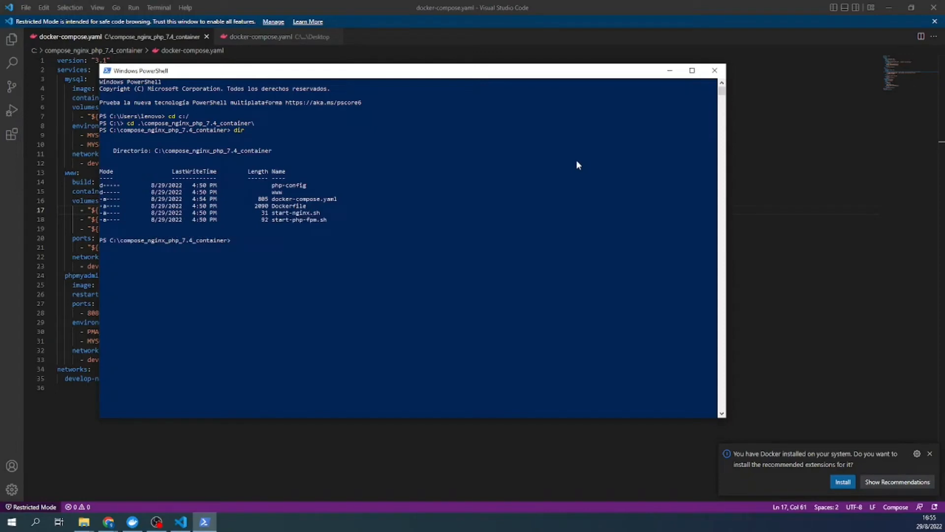
click(180, 38)
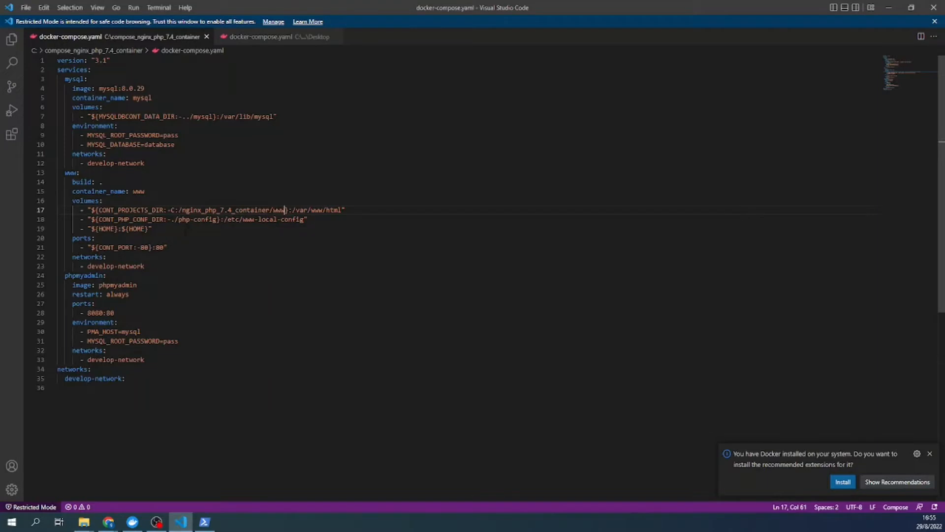
- Run the misordered docker-compose -d up command, which only prints usage help
mouse_move(190, 522)
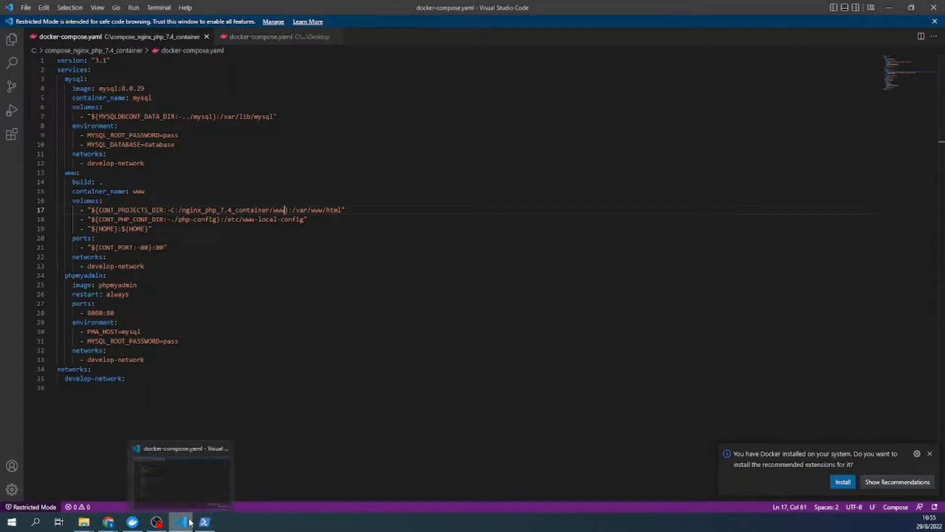
click(175, 492)
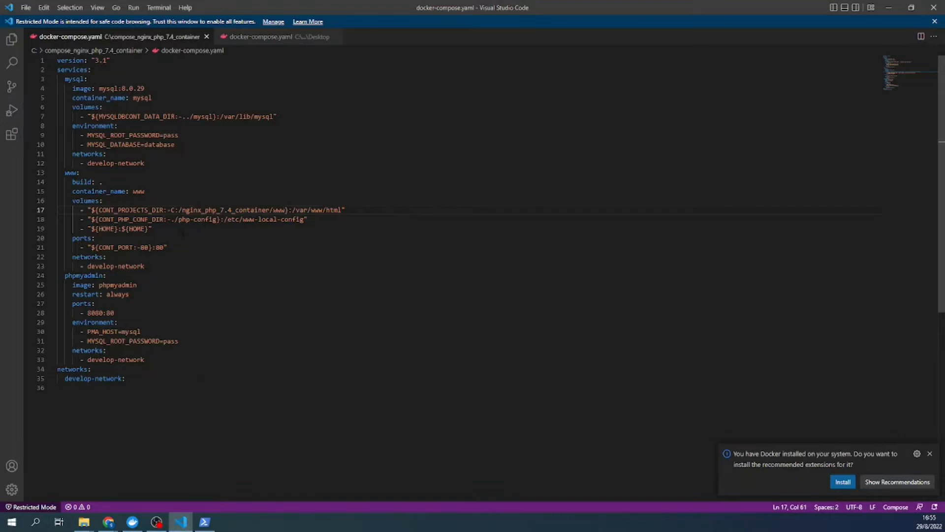
click(205, 522)
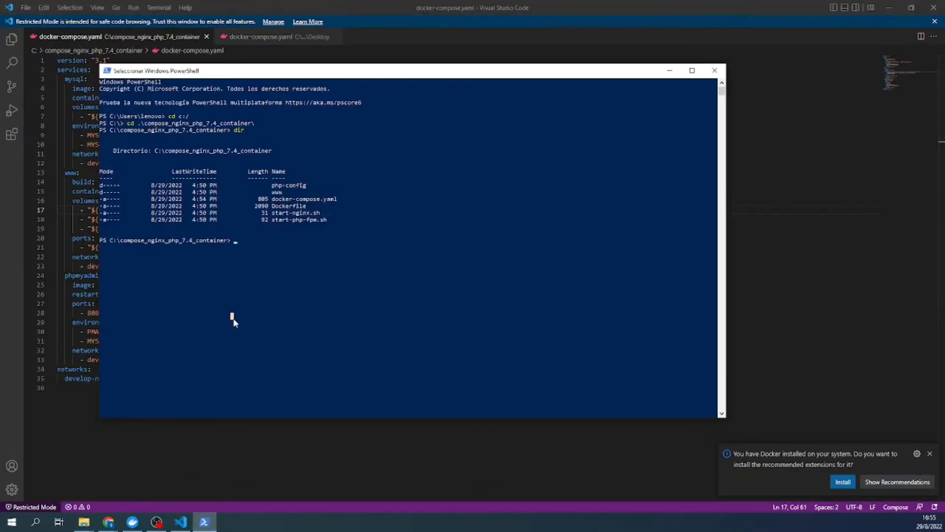
text(docker-compose)
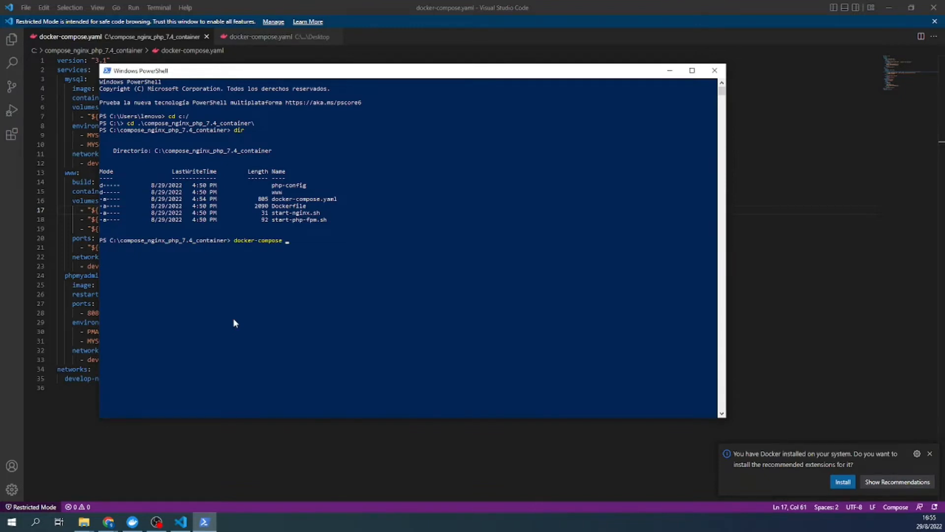
text( -d up)
click(333, 245)
right_click(332, 245)
click(308, 240)
right_click(309, 242)
click(280, 268)
click(312, 241)
key(Escape)
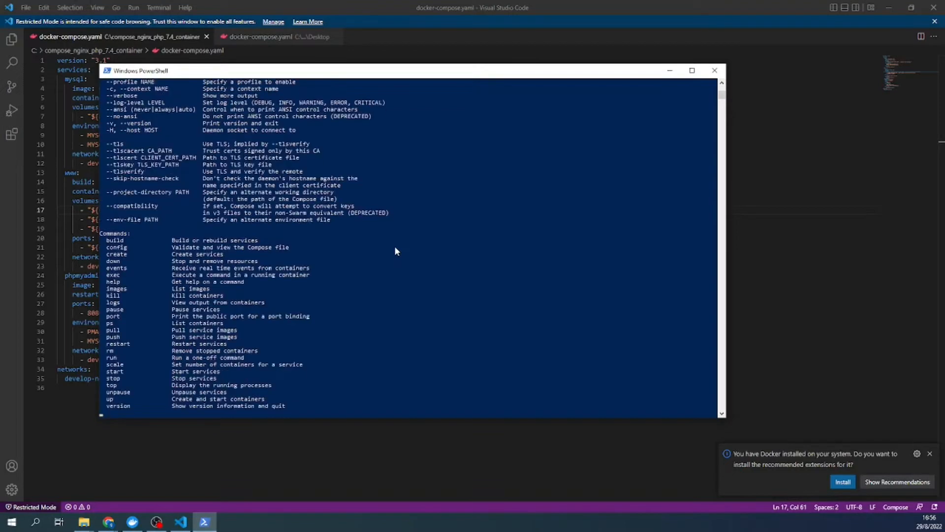
key(Return)
key(Return)
key(Return)
key(Return)
key(Return)
key(Return)
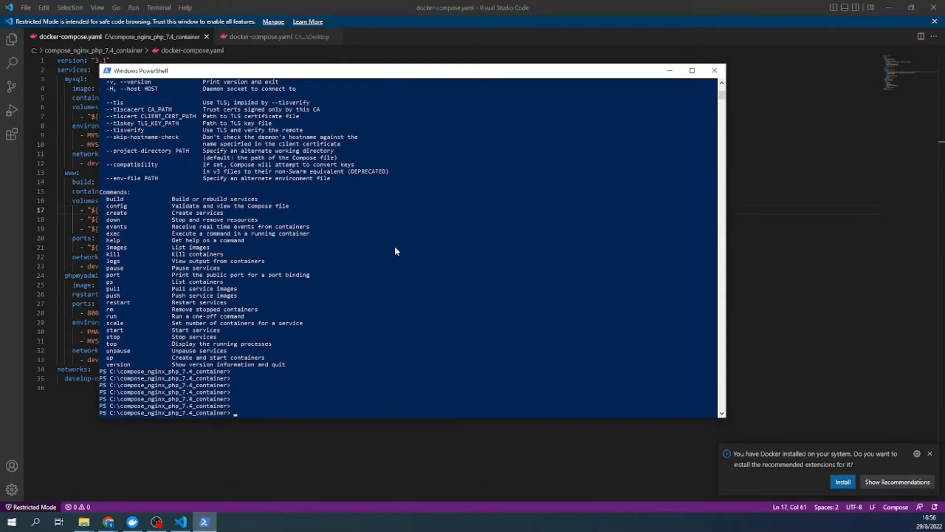
- Recall the previous command and correct it to docker-compose up -d
scroll(393, 250, up, 8)
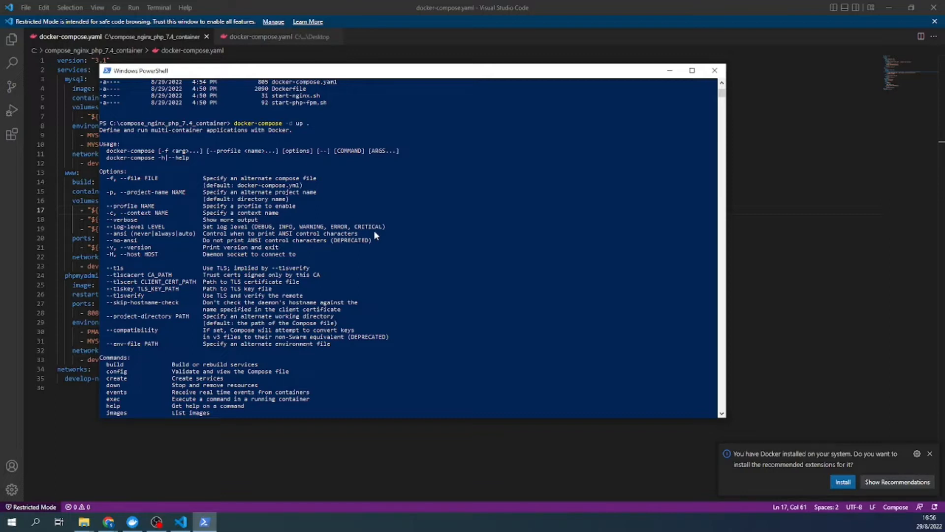
scroll(376, 235, down, 12)
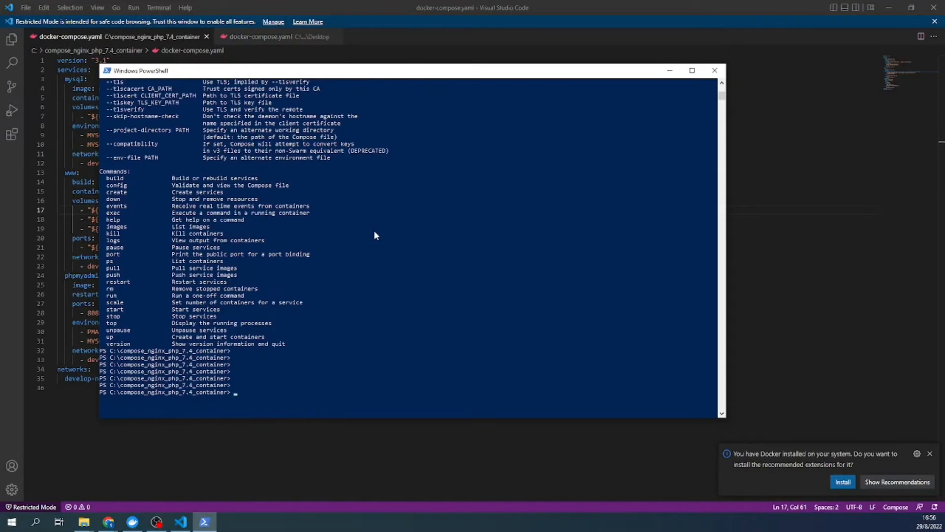
key(Up)
key(BackSpace)
key(BackSpace)
key(BackSpace)
key(BackSpace)
key(BackSpace)
text(up -d)
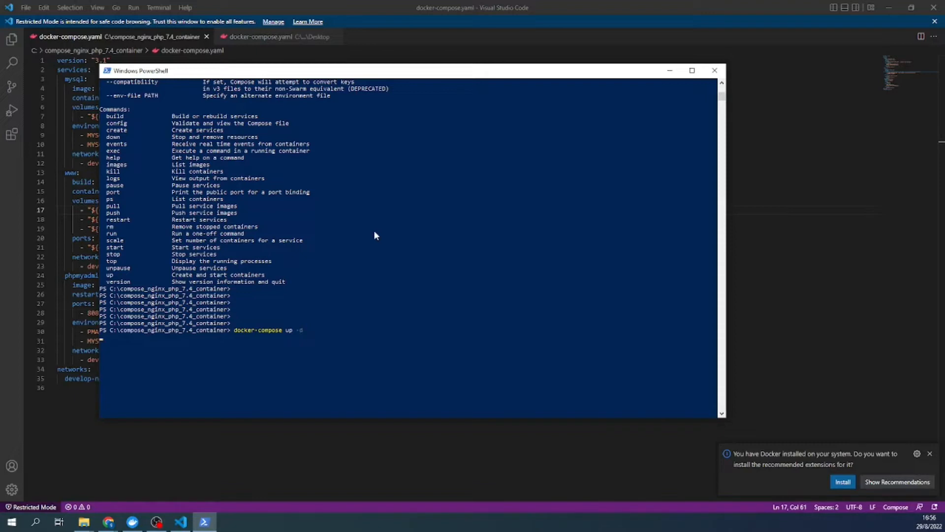
- Run docker-compose up -d and view Docker Desktop's images, currently only httpd and nginx
key(Return)
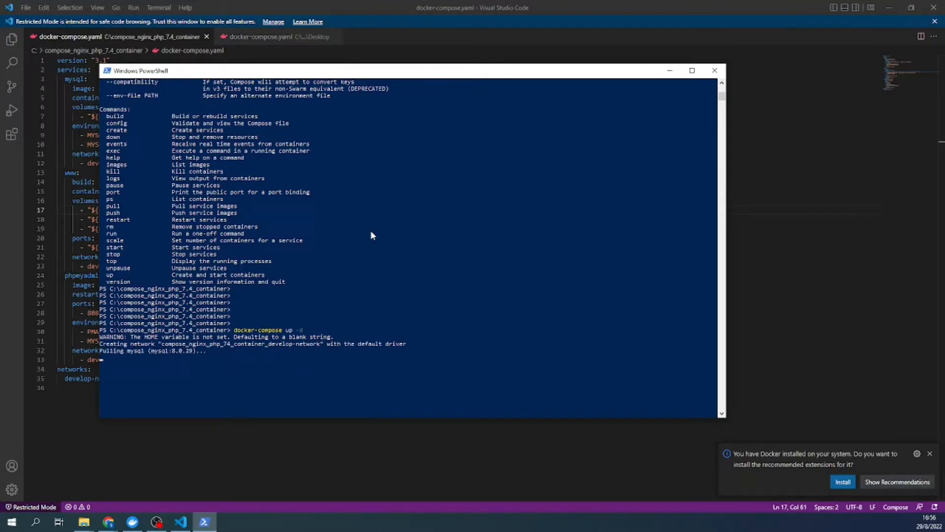
click(140, 524)
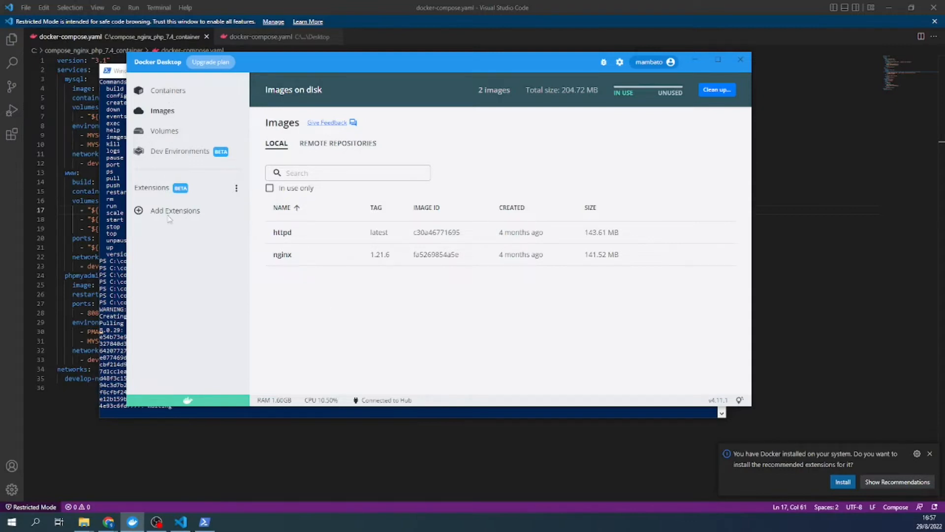
- Check Docker Desktop's Containers list, then return to PowerShell's docker-compose output
click(161, 90)
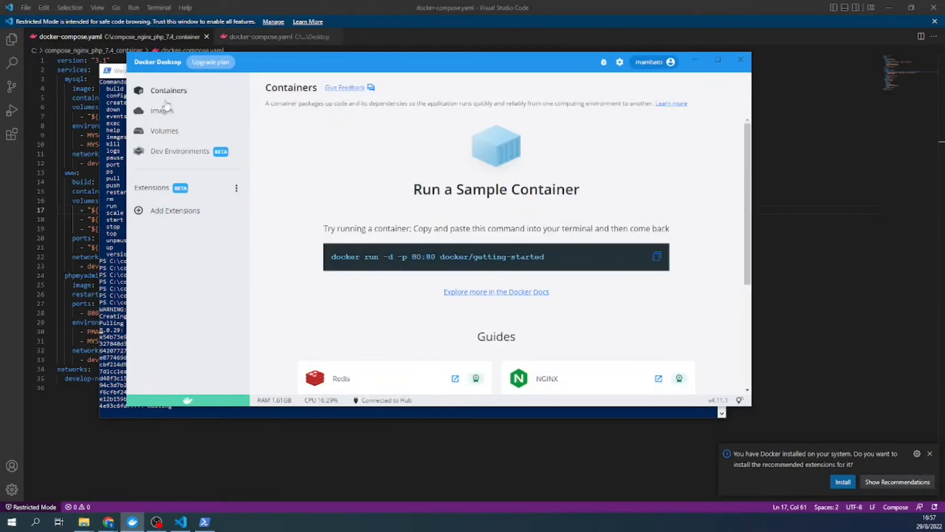
click(121, 119)
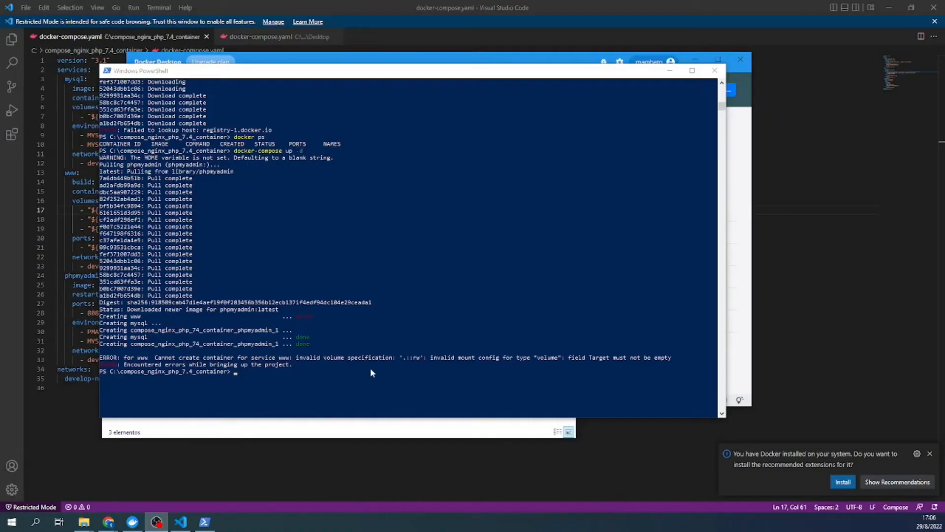
- Expand the compose group in Docker Desktop's Containers list to inspect its containers
click(847, 182)
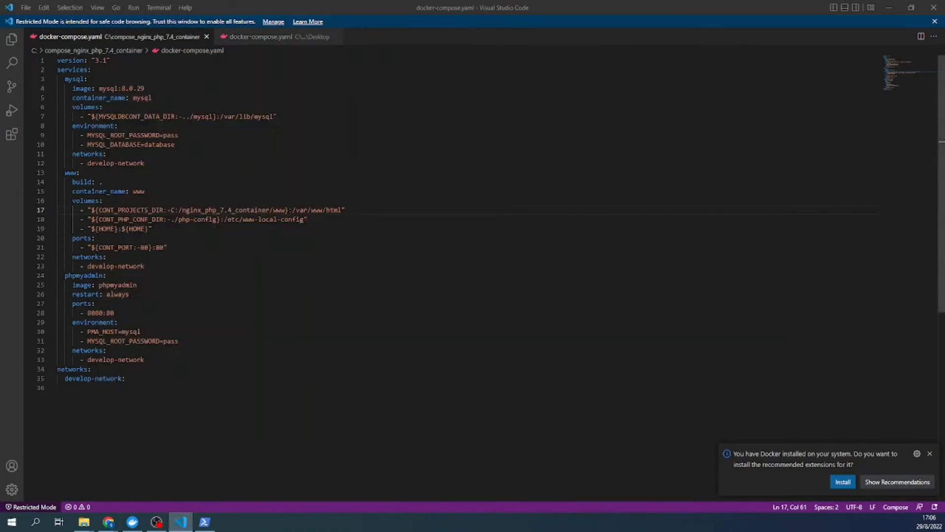
click(102, 181)
click(151, 229)
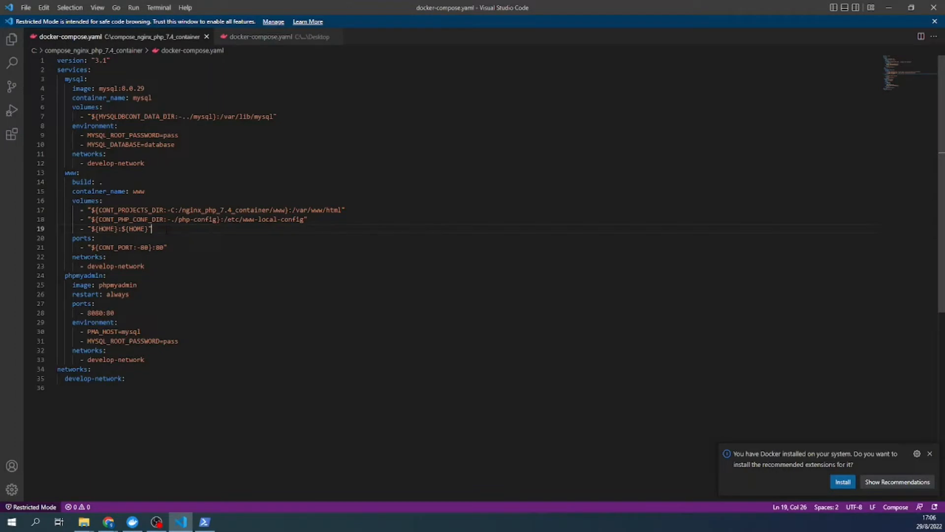
click(133, 522)
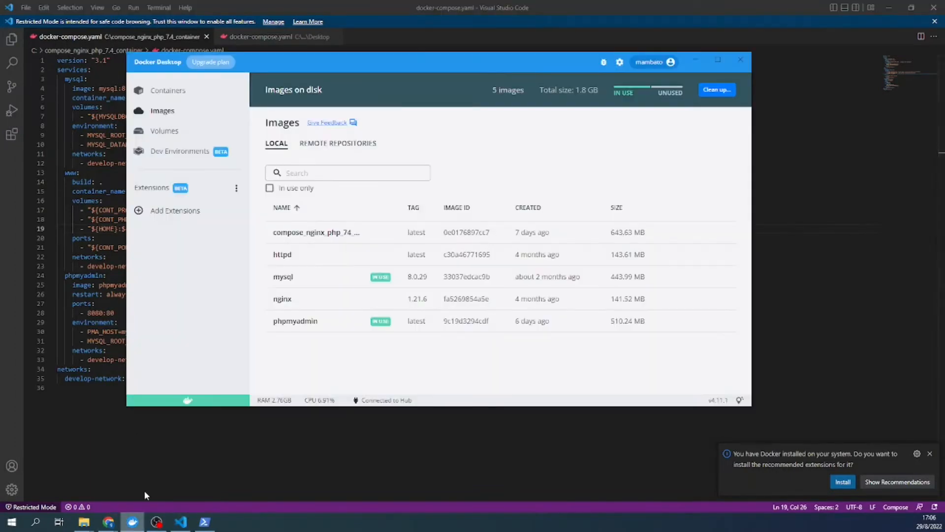
click(168, 93)
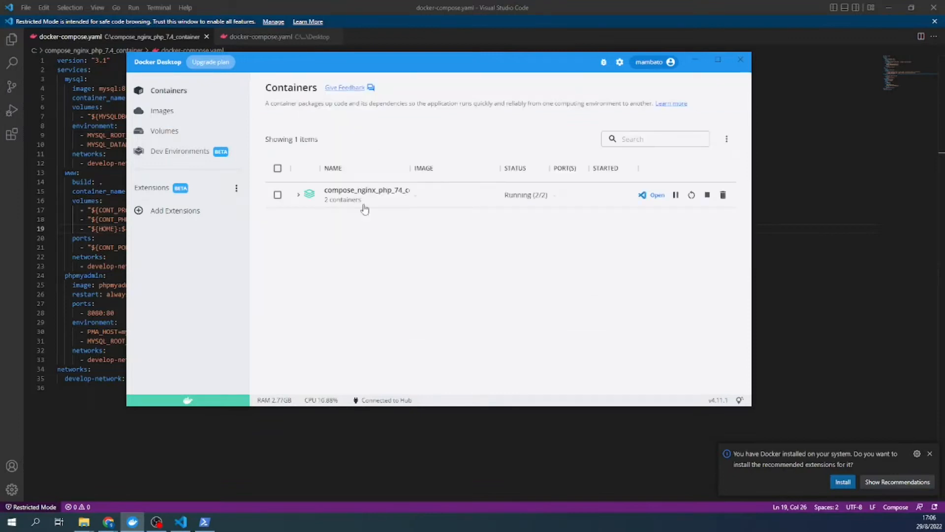
click(298, 195)
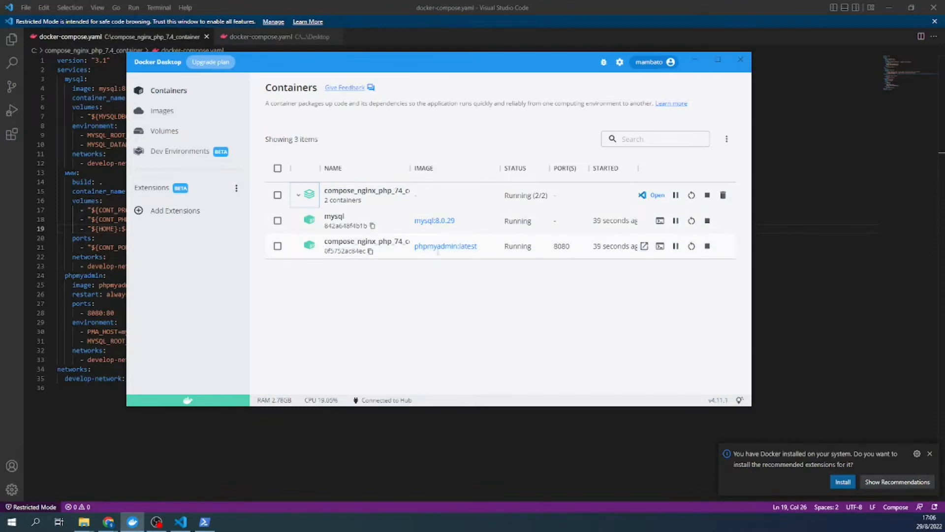
- Replace the '.' on line 18 with C:/nginx_php_7.4_container/ copied from line 17, then save
click(797, 230)
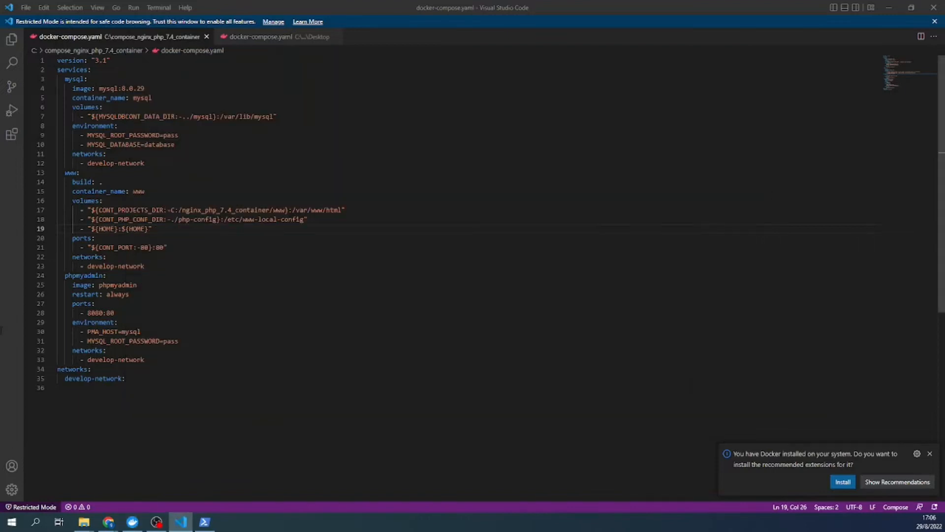
click(145, 191)
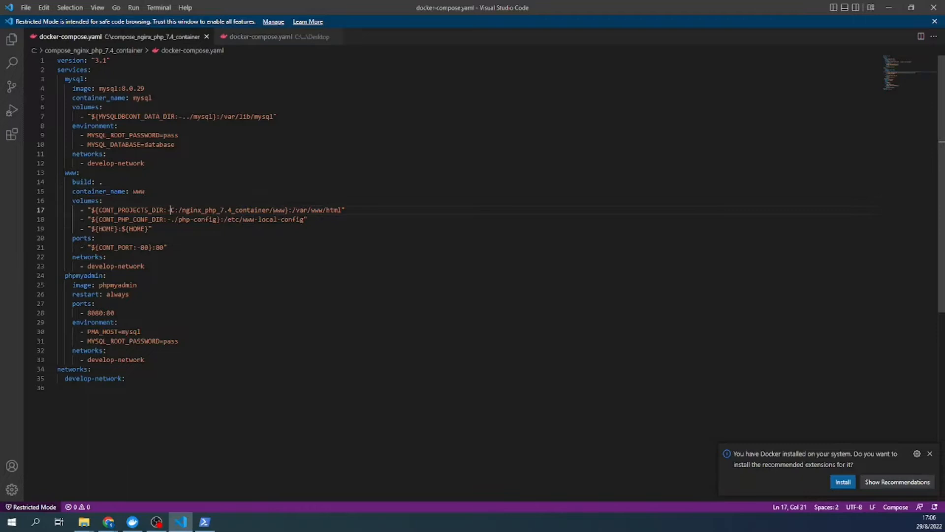
drag(171, 210, 269, 210)
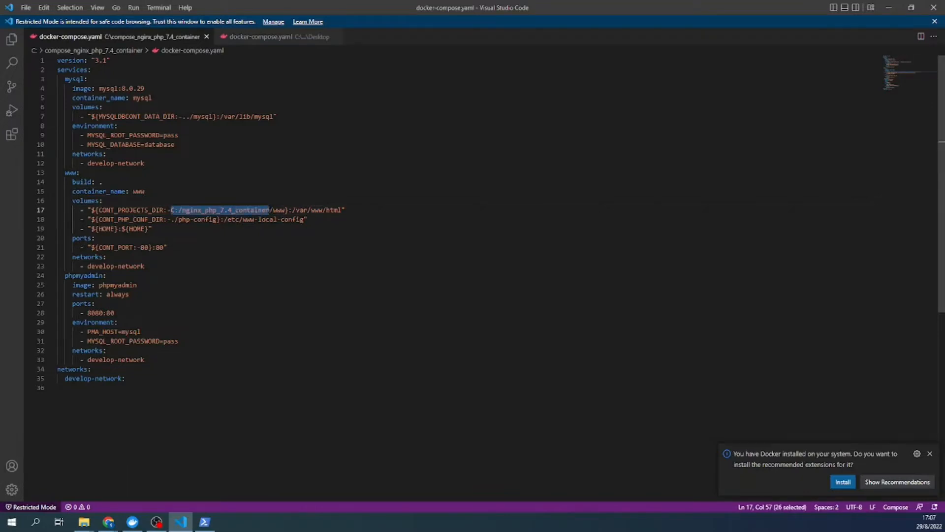
right_click(262, 212)
click(275, 268)
drag(171, 220, 175, 220)
key(ctrl+v)
key(ctrl+s)
click(204, 521)
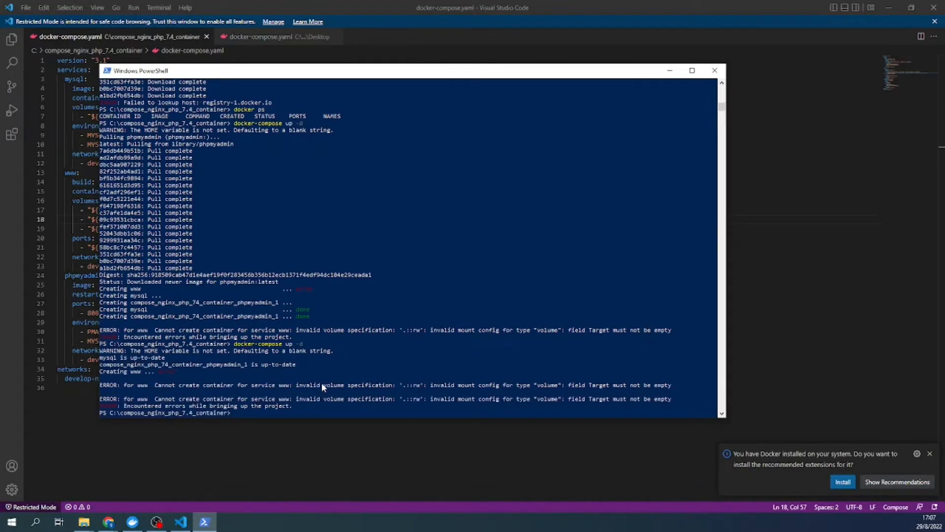
- Check the images list in Docker Desktop before editing the compose file
key(alt+Tab)
click(95, 304)
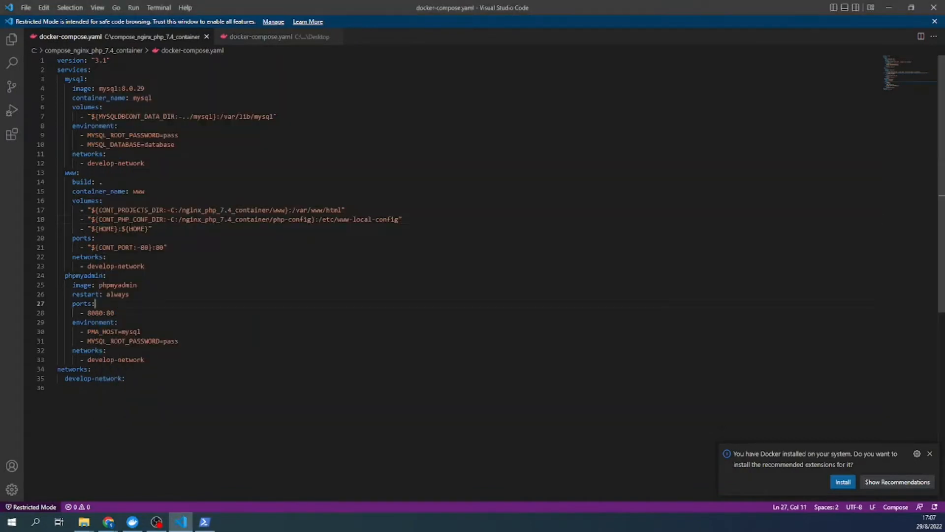
click(132, 522)
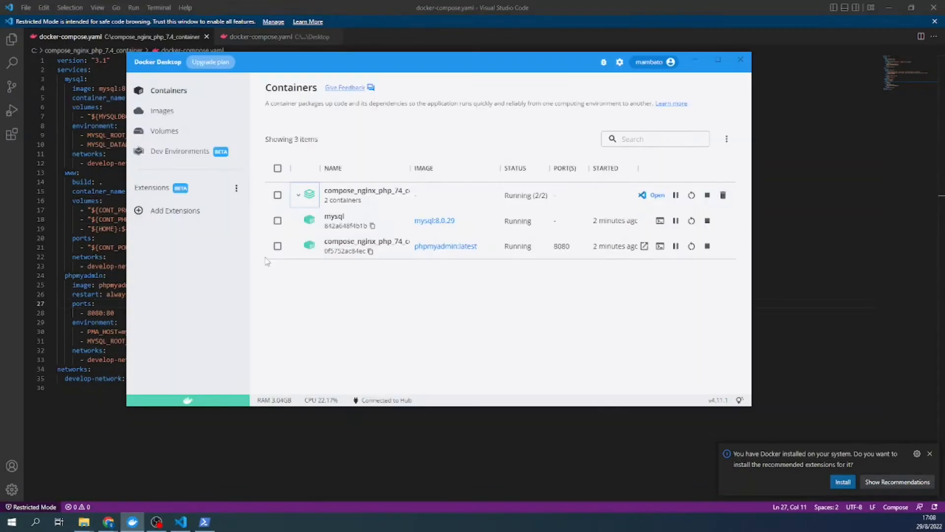
click(152, 113)
click(180, 522)
- Delete the ${HOME} volume line, strip the CONT_PROJECTS_DIR and CONT_PHP_CONF_DIR prefixes, and save
drag(152, 228, 14, 229)
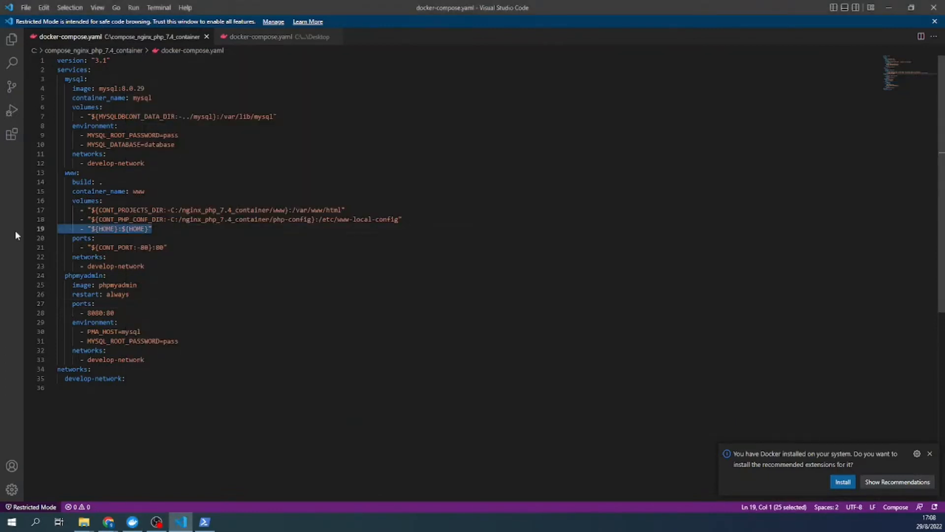
key(BackSpace)
key(BackSpace)
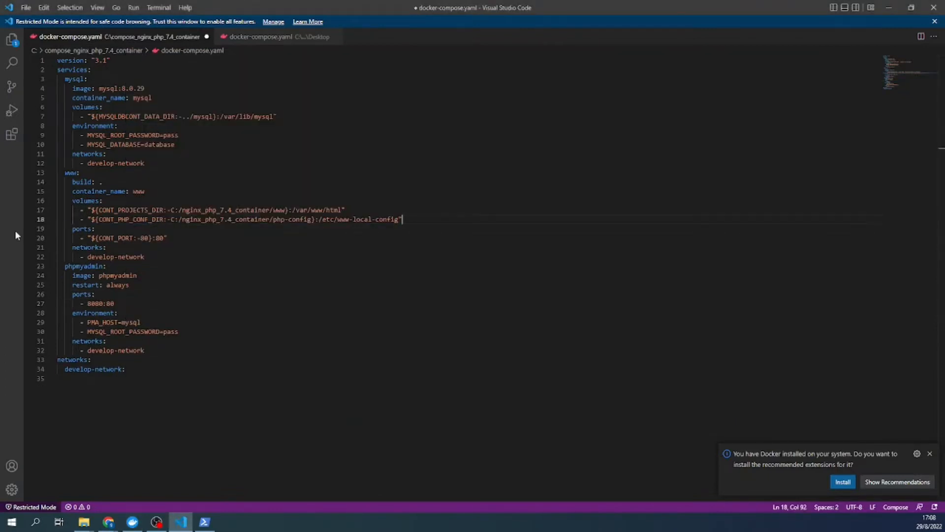
click(170, 210)
key(ctrl+BackSpace)
key(ctrl+BackSpace)
key(BackSpace)
key(BackSpace)
key(Down)
key(Delete)
key(Delete)
key(Delete)
key(Delete)
key(Delete)
key(Delete)
key(Delete)
key(Delete)
key(Delete)
key(Delete)
key(Delete)
key(Delete)
key(Delete)
key(Delete)
key(Delete)
key(Delete)
key(Delete)
key(Delete)
key(Delete)
key(Delete)
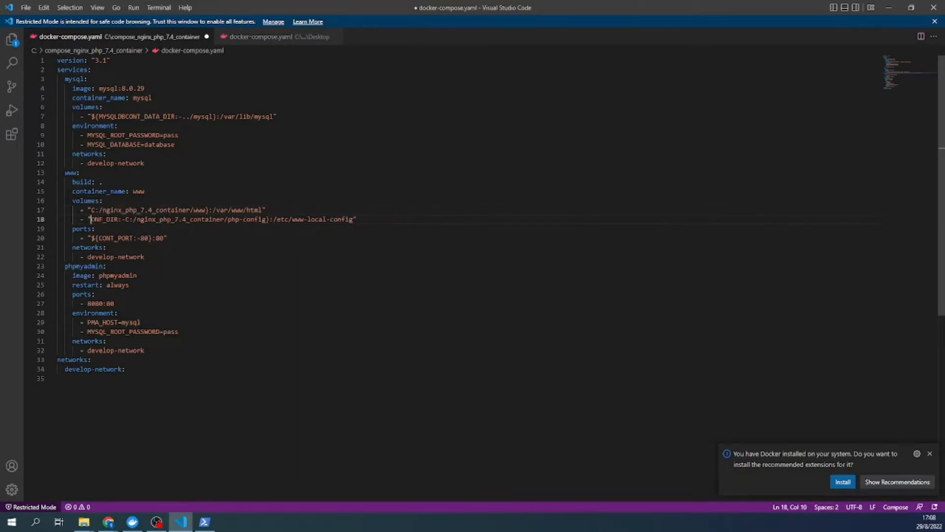
click(295, 247)
key(ctrl+s)
- Rerun docker-compose up -d so the www container gets created
click(205, 522)
key(Up)
key(Return)
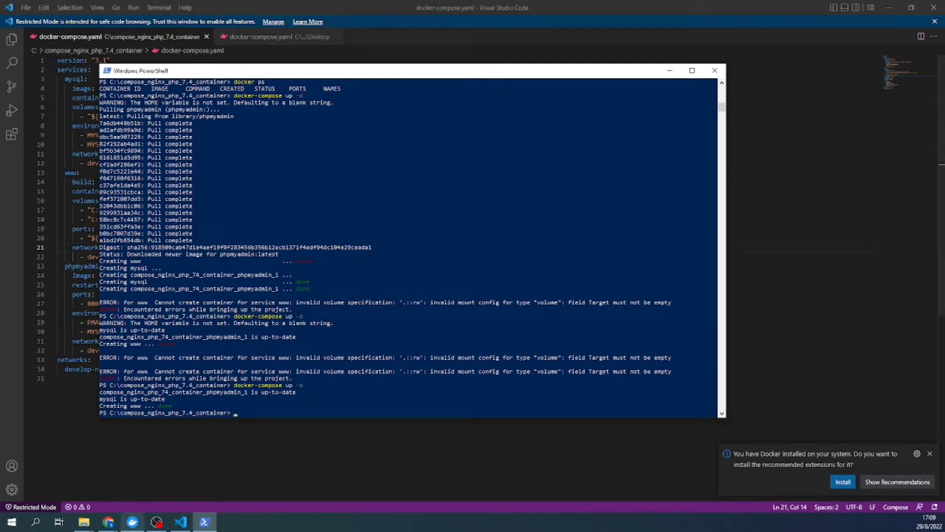
click(140, 524)
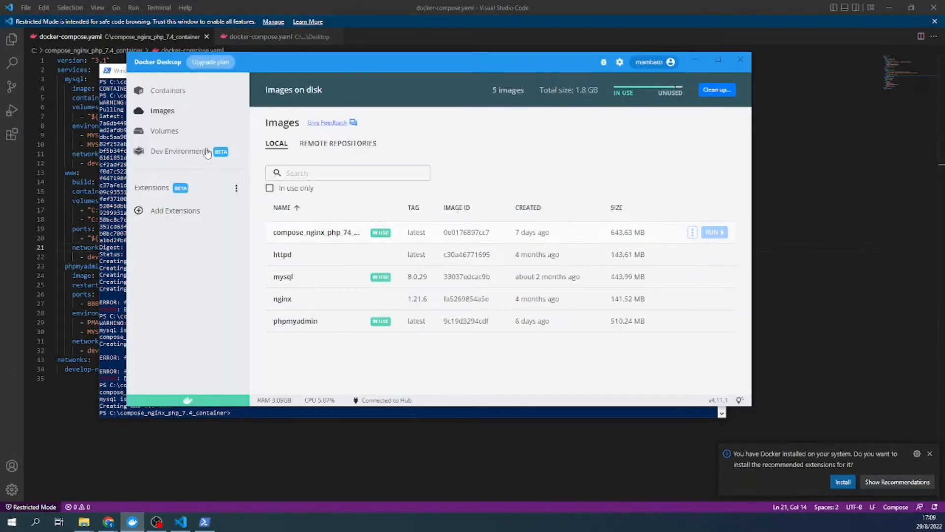
- Show the Containers list with mysql, phpmyadmin on 8080 and www on 80 running
click(170, 92)
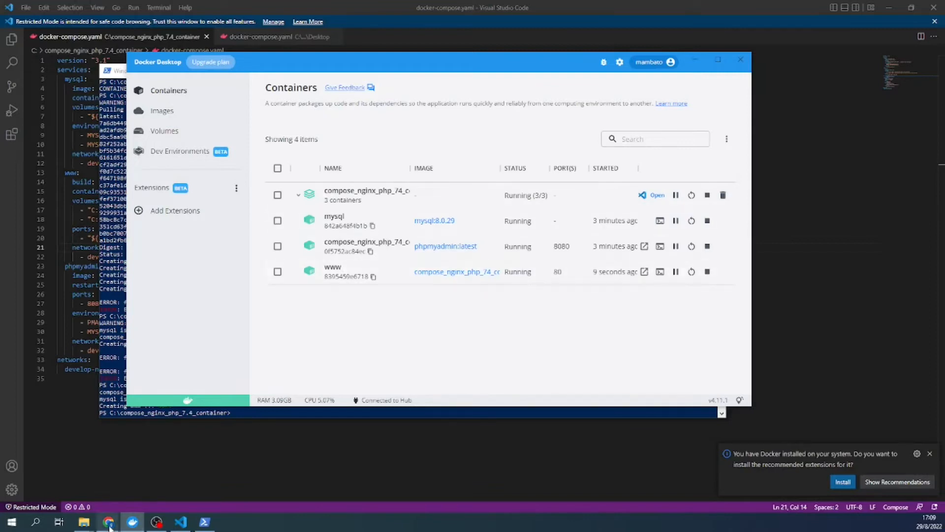
- Read step 2 of guia.pdf on logging into phpMyAdmin at localhost:8080
mouse_move(109, 523)
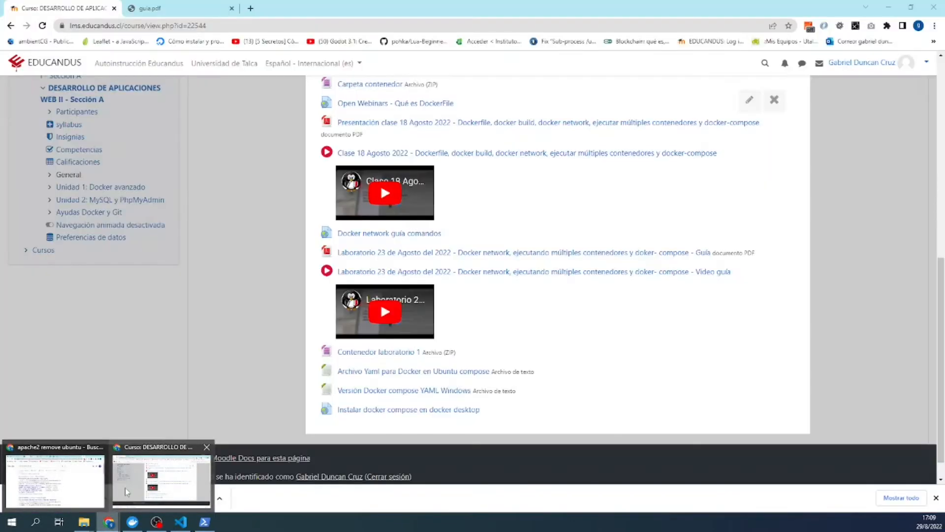
click(125, 487)
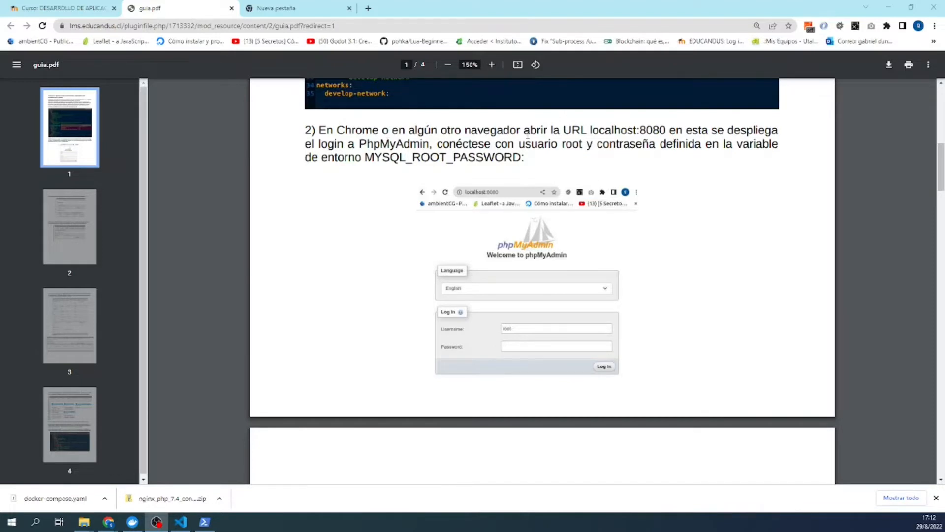
click(205, 522)
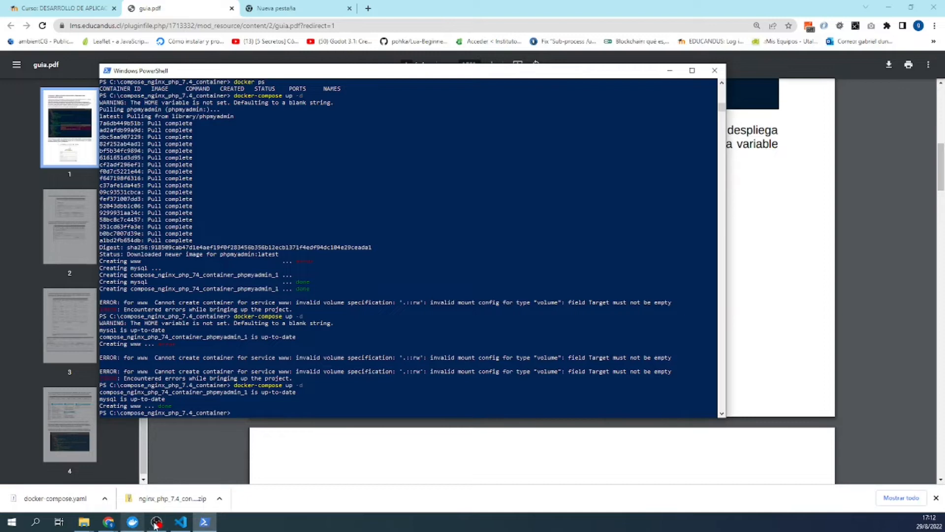
- Close the Desktop copy of docker-compose.yaml and look up the MYSQL_ROOT_PASSWORD setting
click(181, 522)
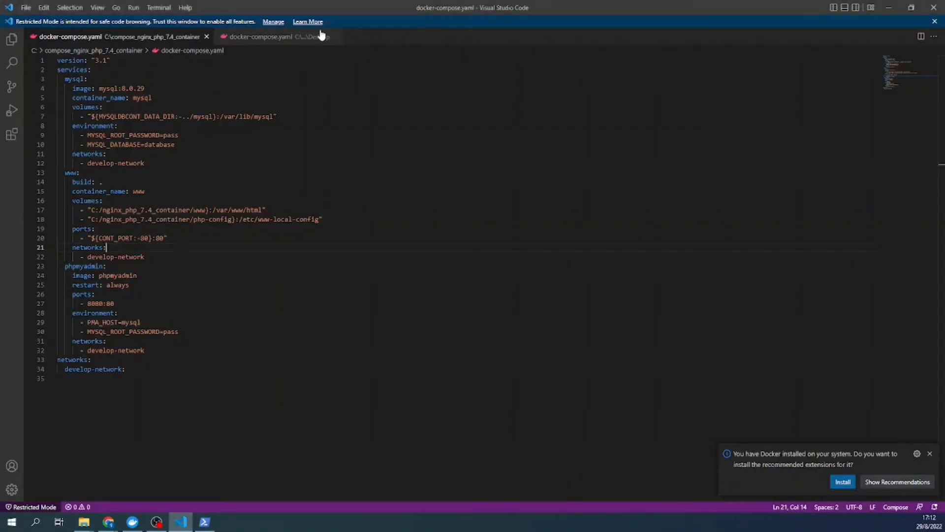
click(335, 37)
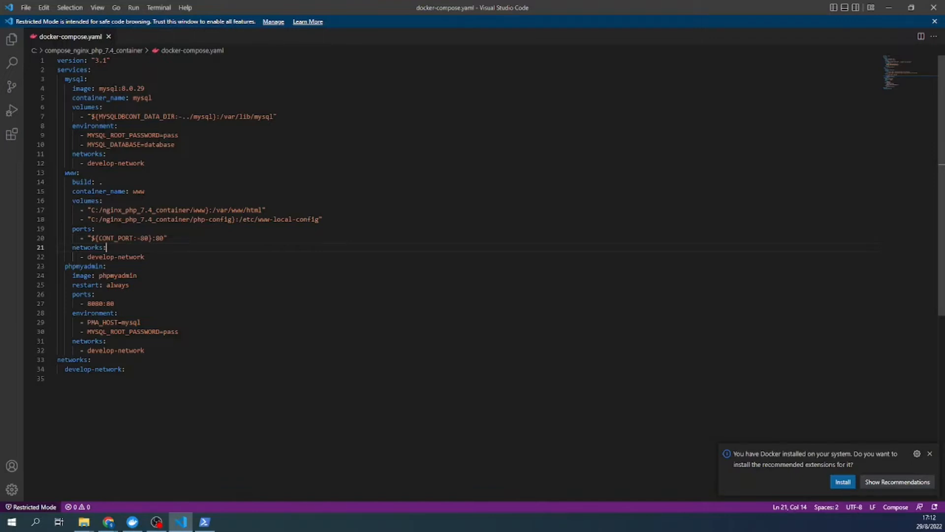
double_click(124, 135)
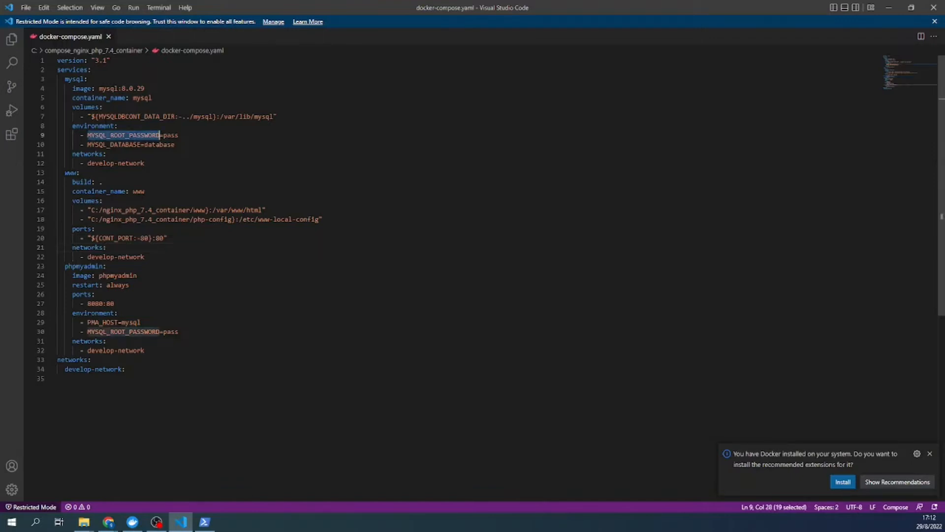
- Minimize Visual Studio Code and focus the browser's blank new tab address bar
click(889, 7)
click(280, 7)
click(279, 27)
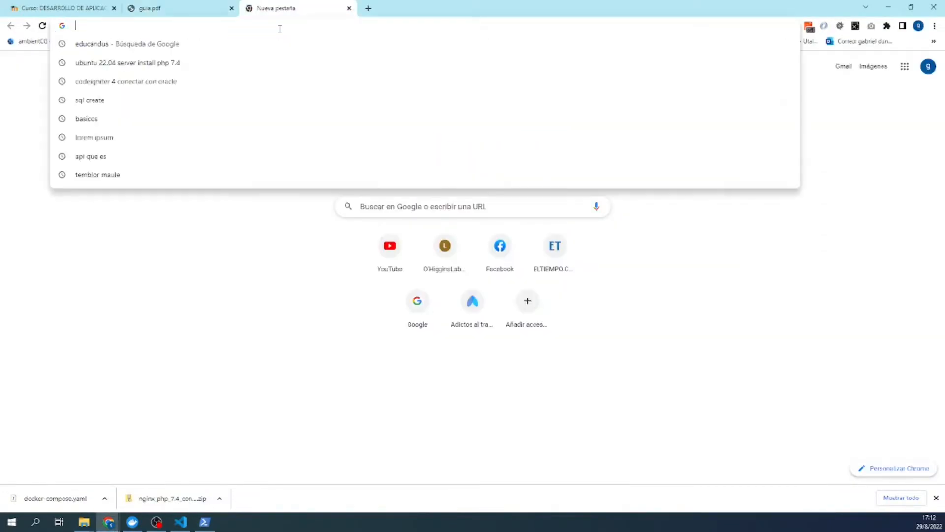
- Load phpMyAdmin at localhost:8080, fixing the mistyped port in the address
text(localhos)
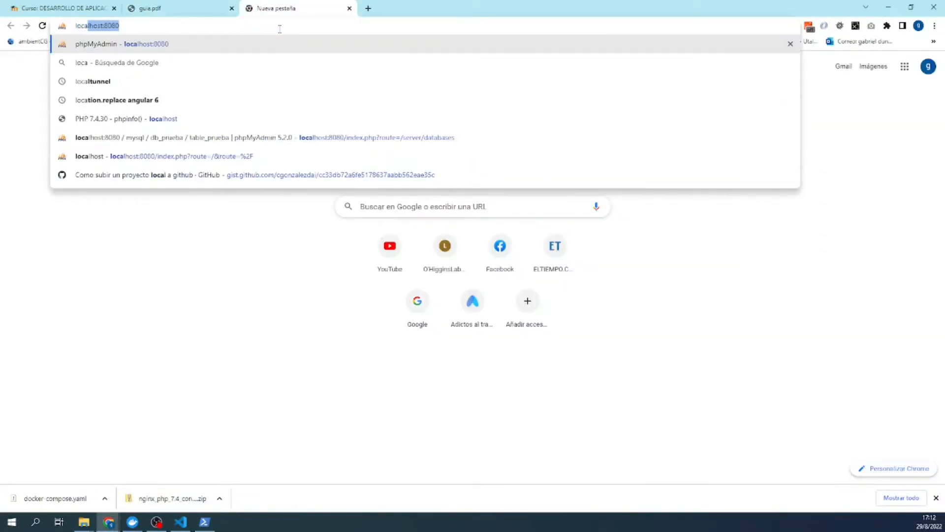
text(t)
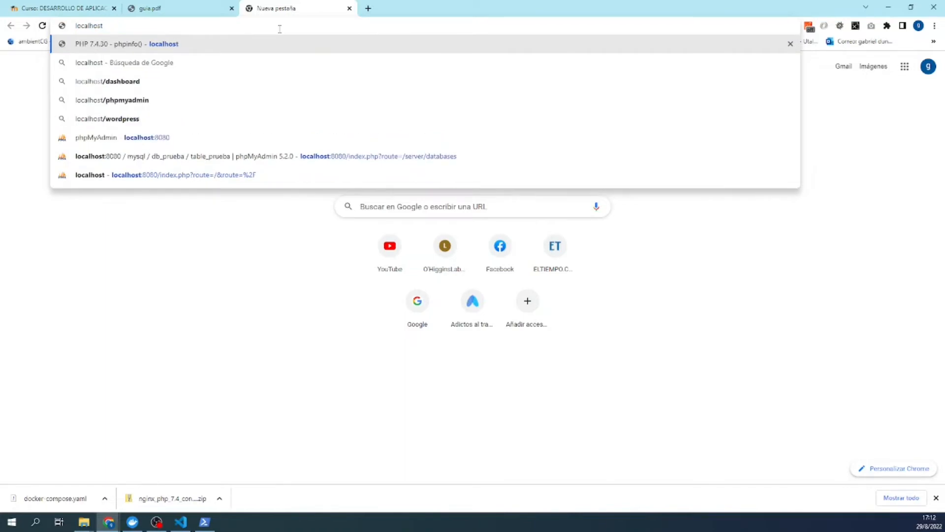
text(8080)
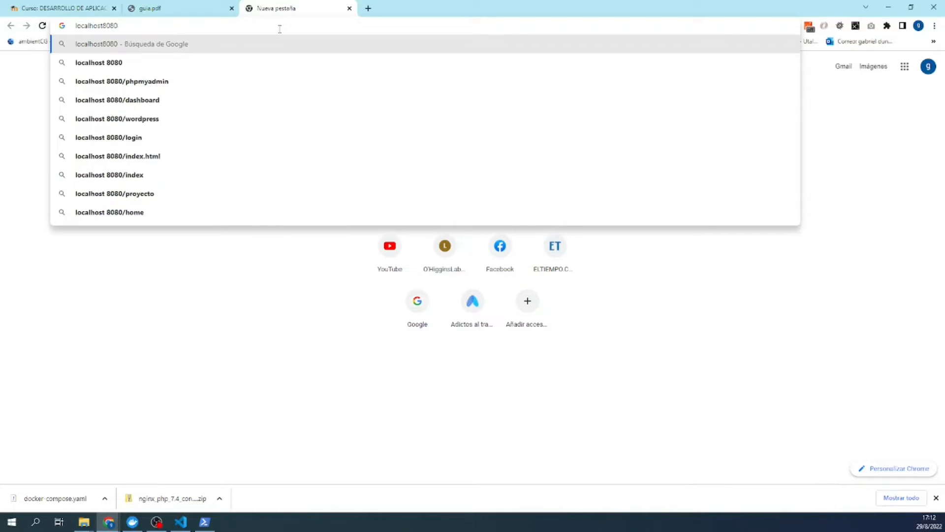
key(BackSpace)
key(BackSpace)
key(BackSpace)
key(BackSpace)
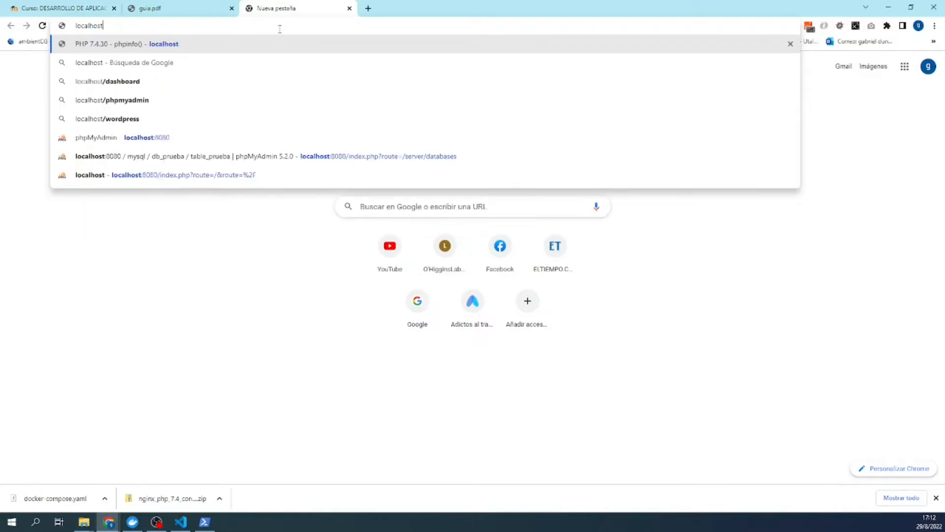
text(:8080)
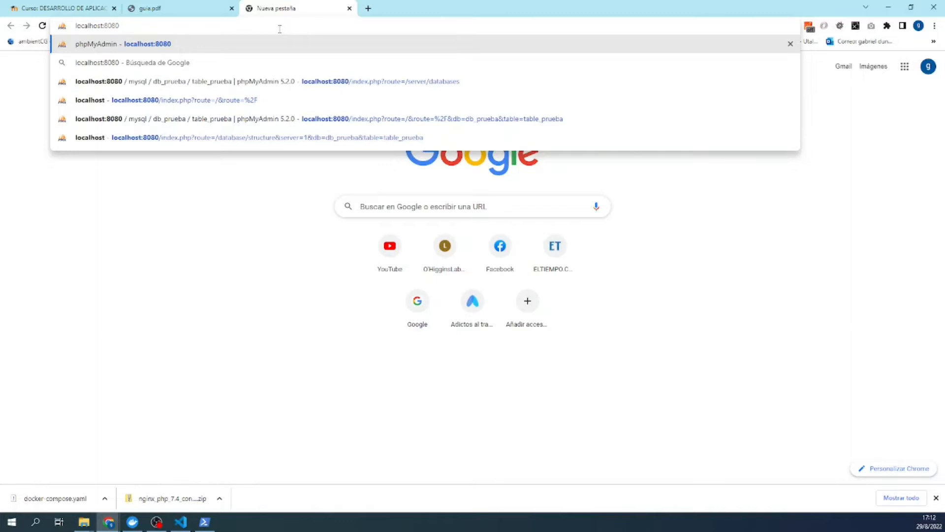
key(Return)
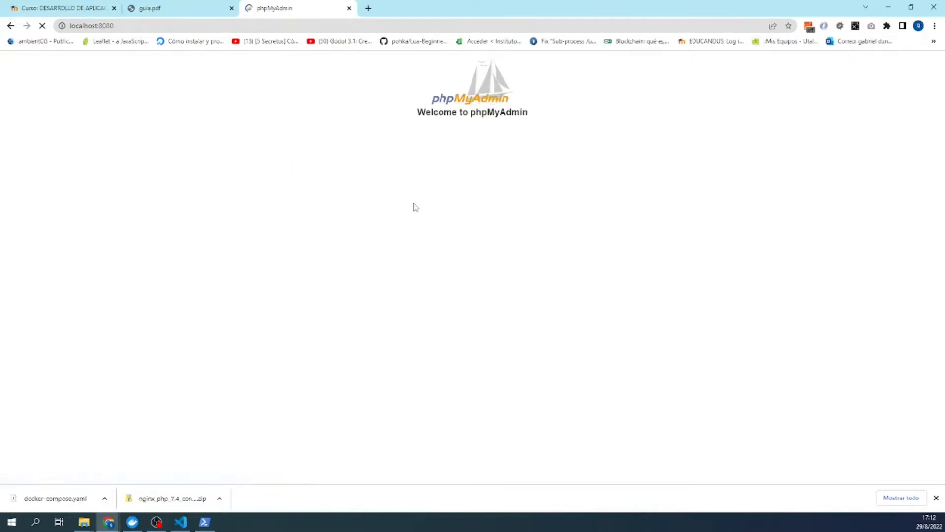
- Log in to phpMyAdmin as root with the password and dismiss Chrome's password warning
click(467, 216)
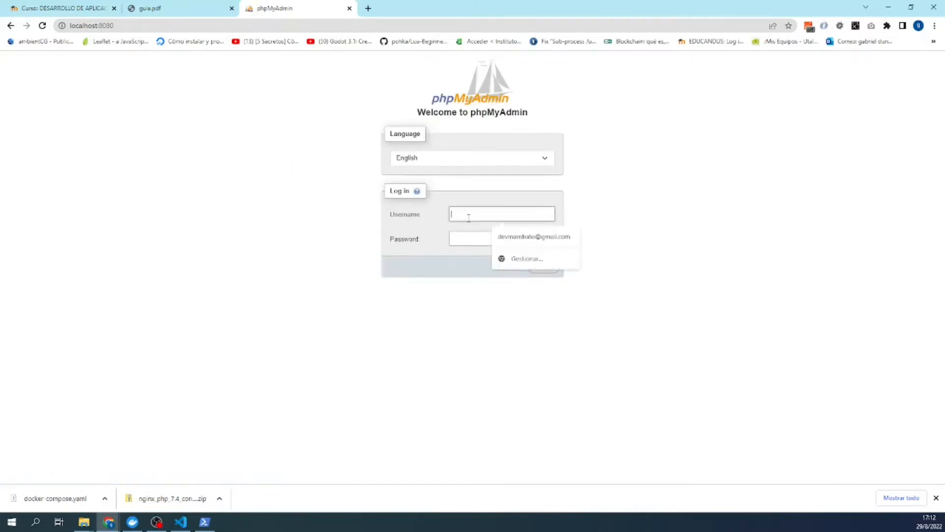
text(root)
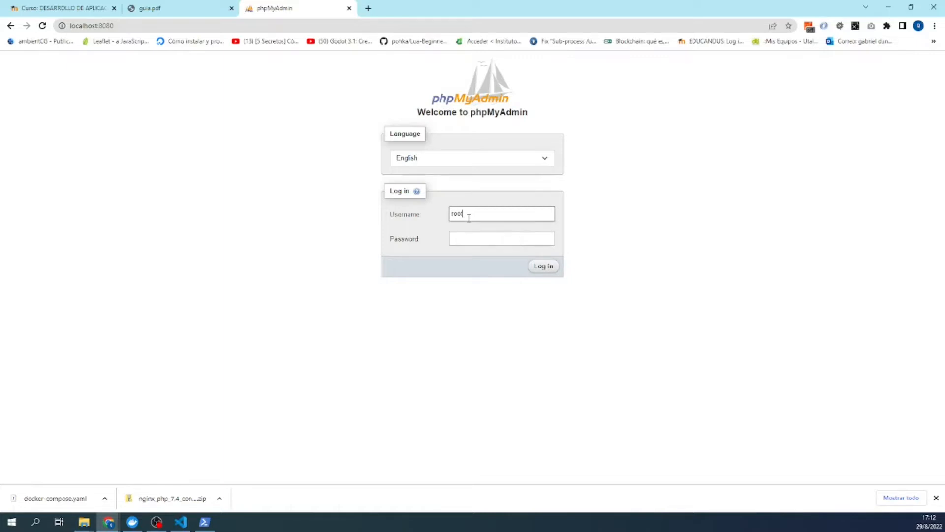
click(467, 245)
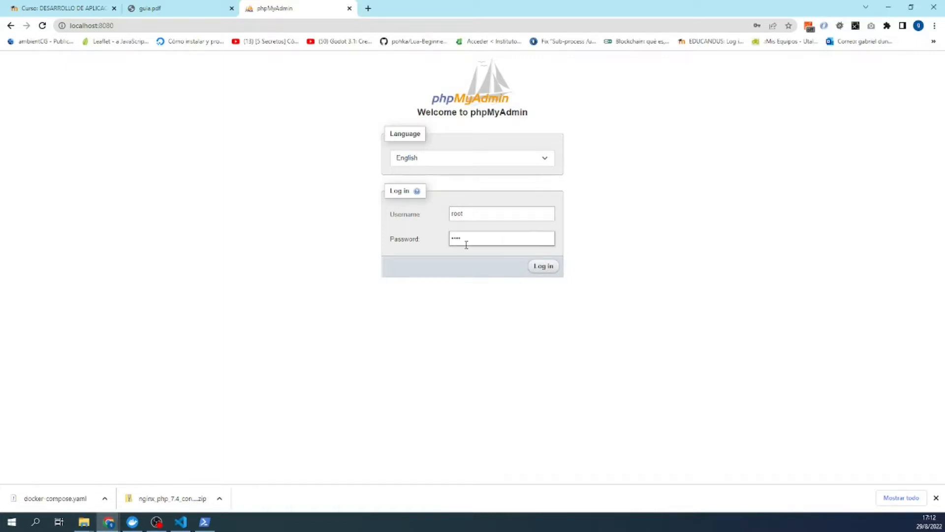
click(546, 271)
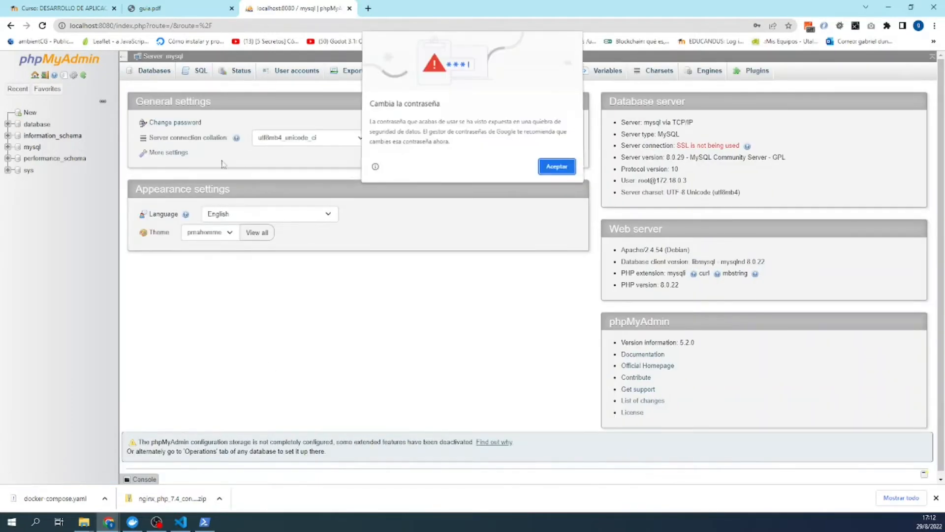
click(546, 167)
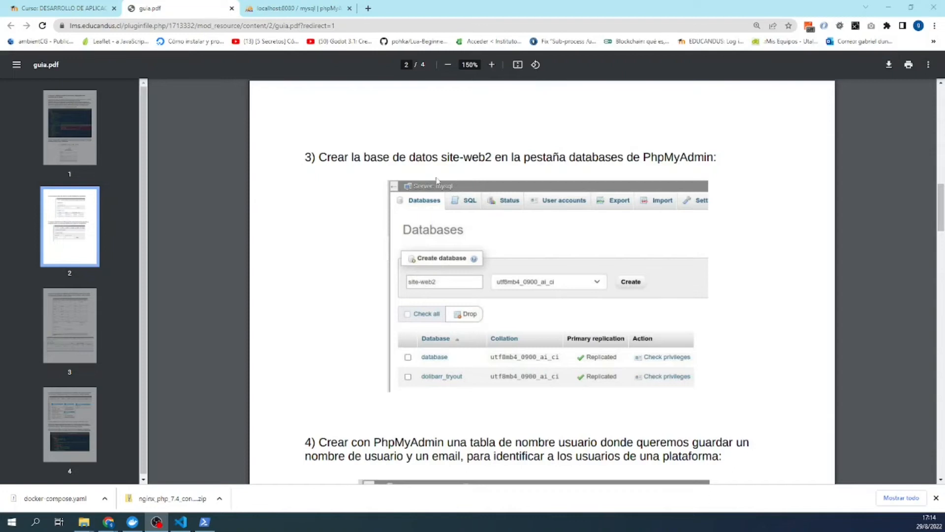
- Copy the name 'site-web2' from guia.pdf and open phpMyAdmin's Databases page
drag(441, 157, 491, 157)
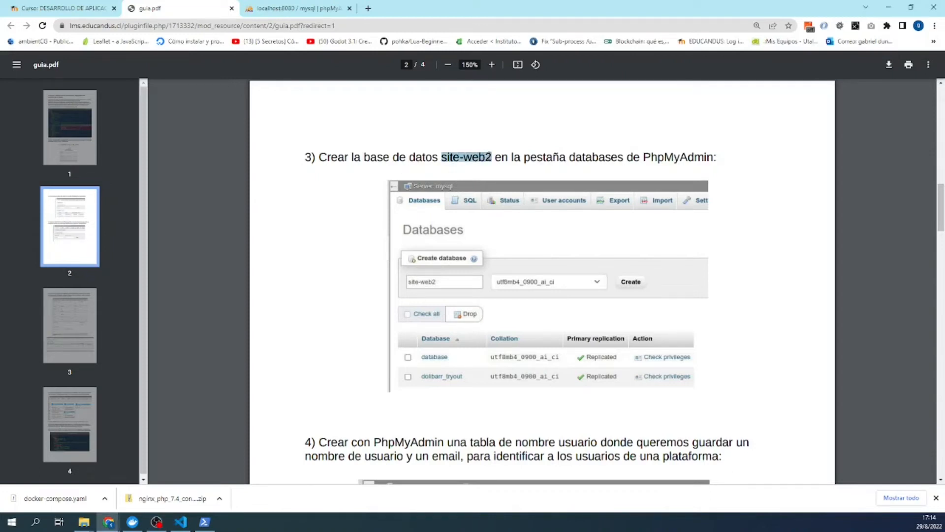
right_click(476, 159)
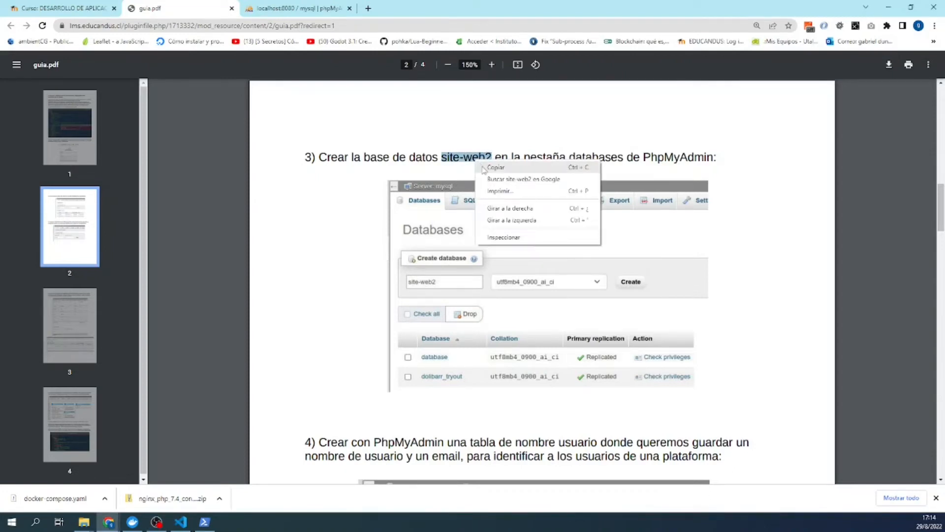
click(485, 168)
click(281, 12)
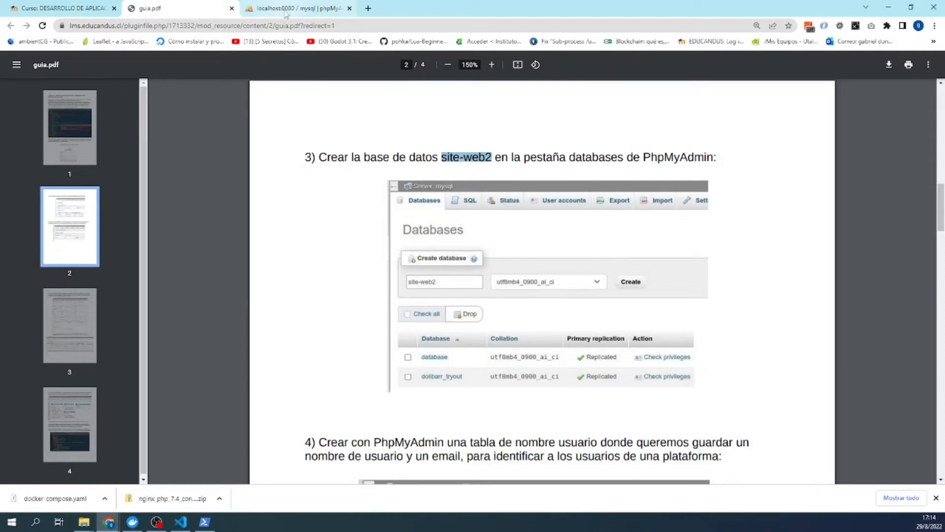
click(152, 73)
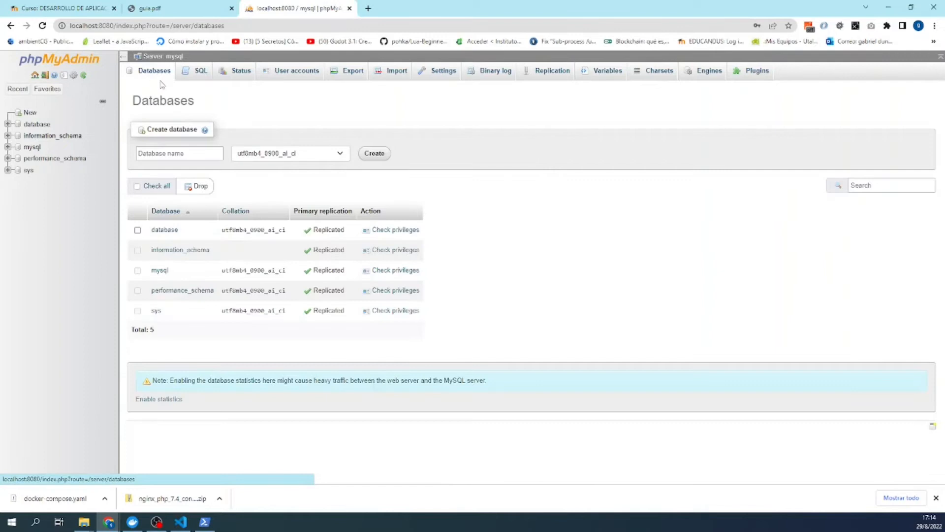
- Paste site-web2 as the new database name, create it, and open its structure page
click(163, 154)
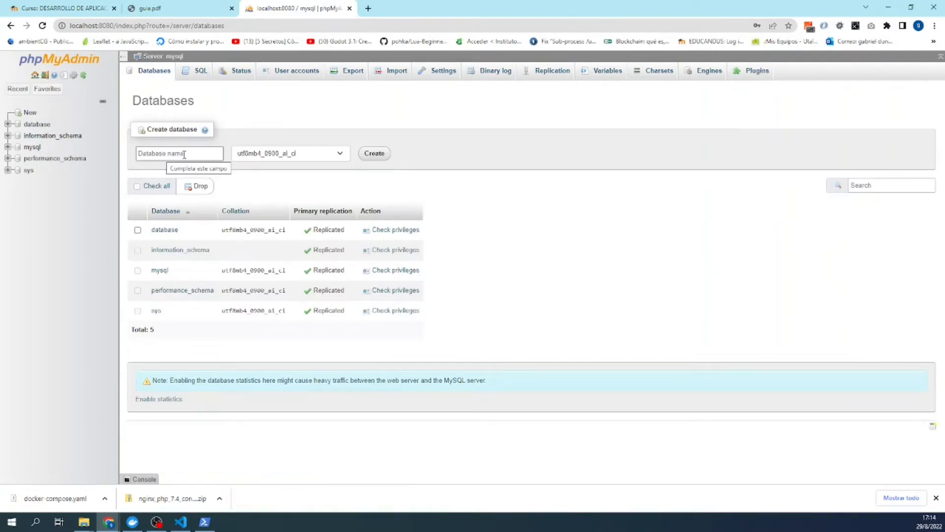
click(183, 156)
right_click(185, 155)
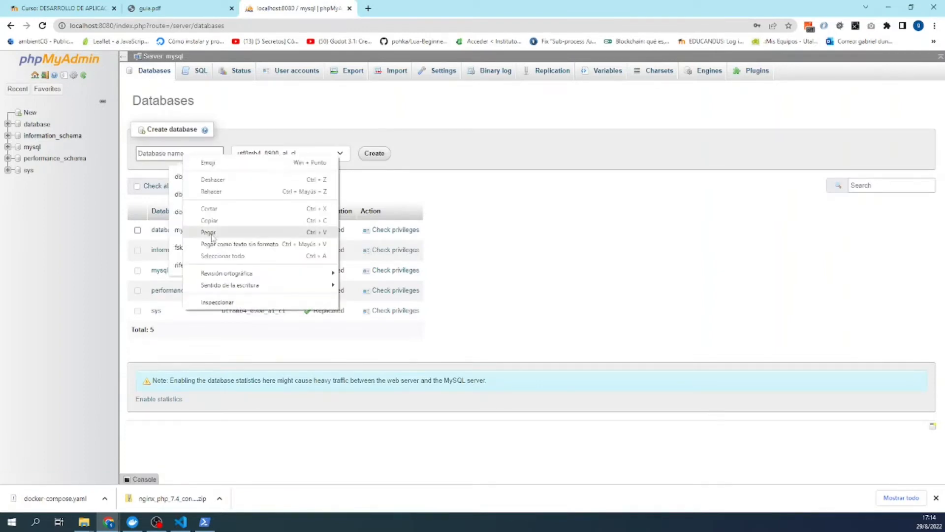
click(237, 232)
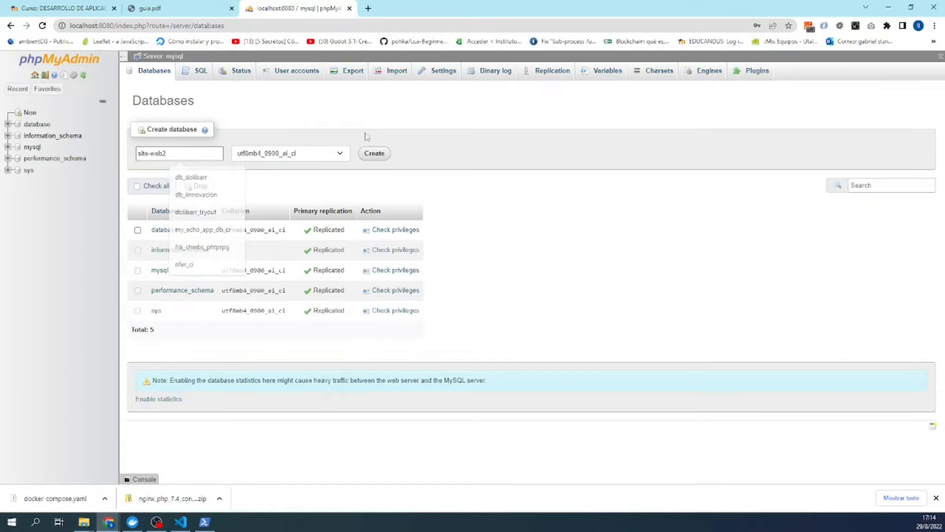
click(374, 153)
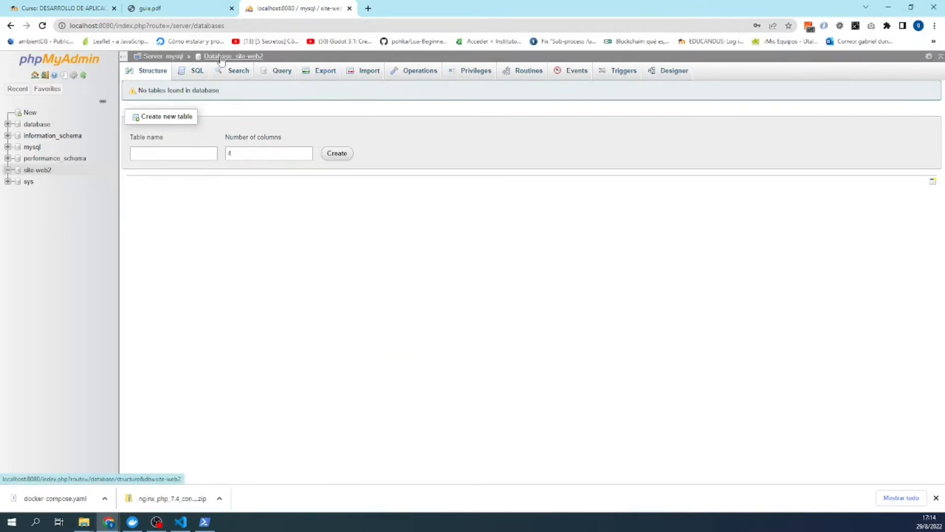
click(221, 58)
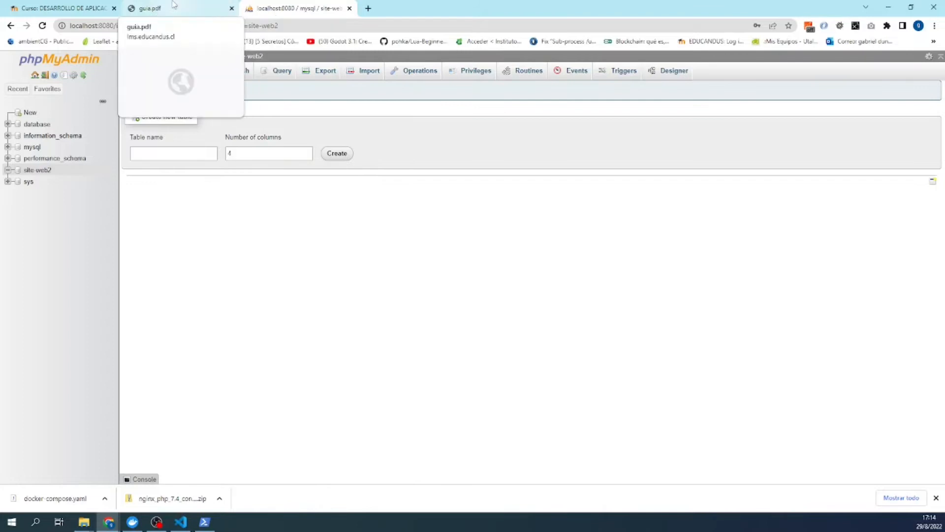
- Name a new table usuario in site-web2, raise its column count, and create the column form
click(173, 5)
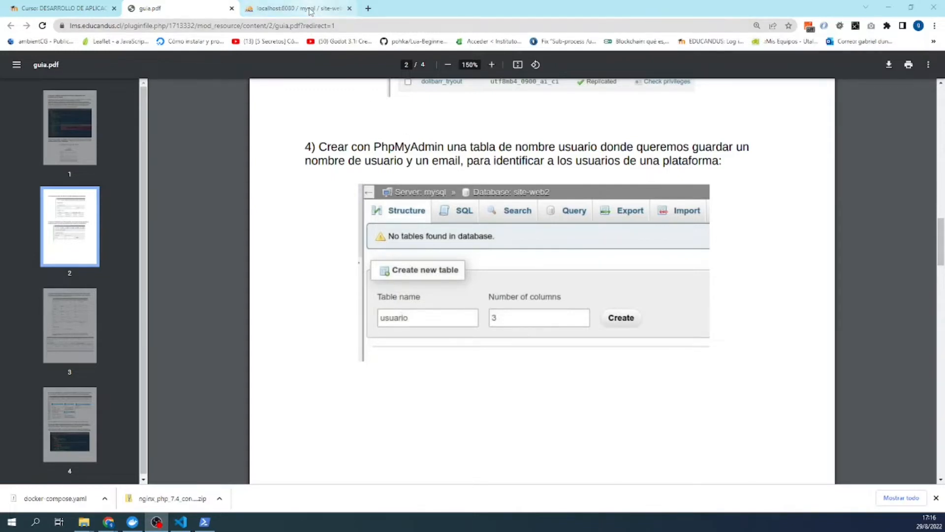
click(310, 11)
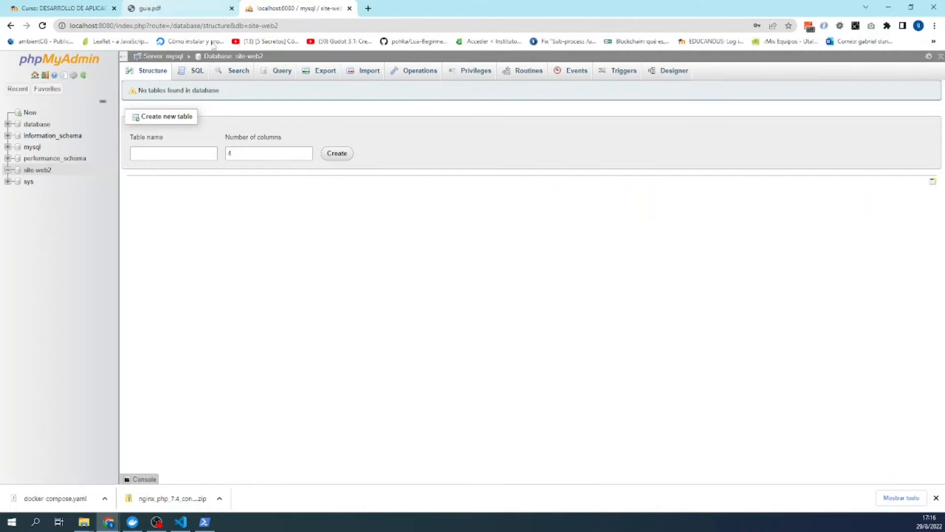
click(178, 155)
text(usuario)
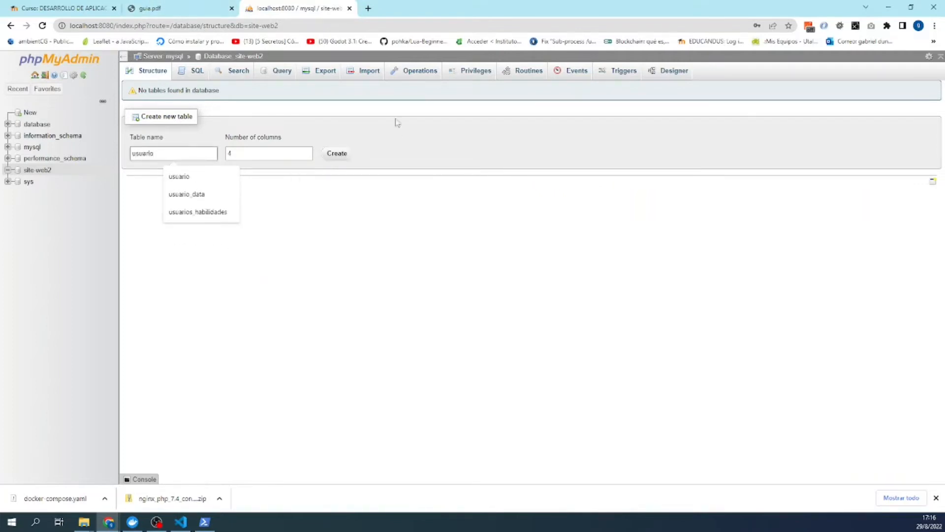
click(162, 9)
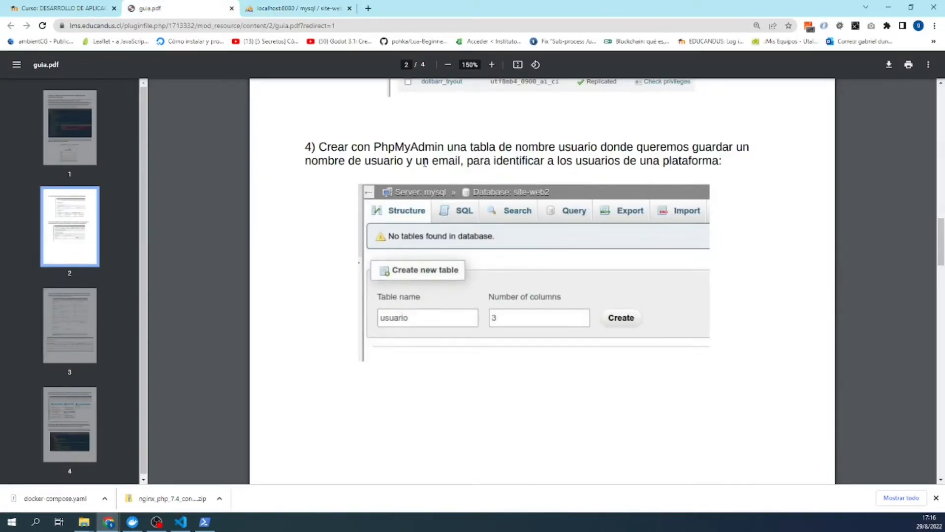
click(285, 9)
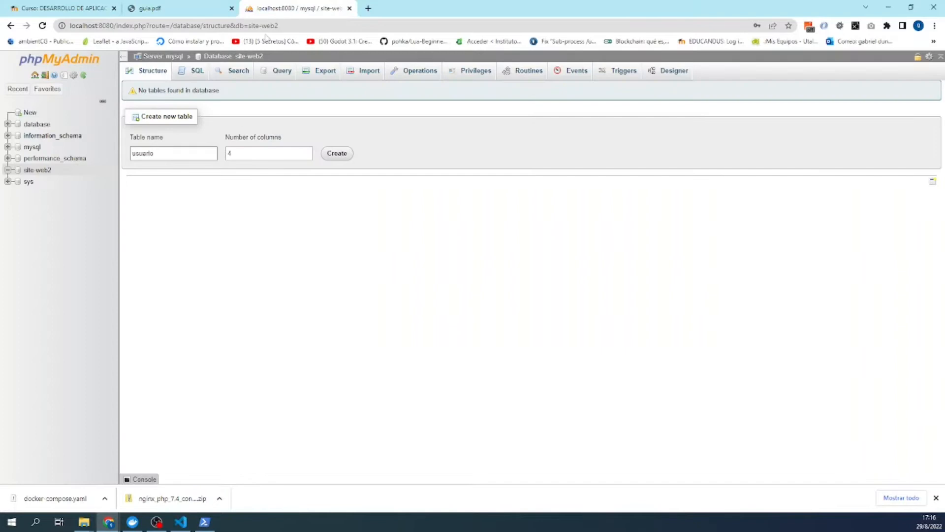
click(307, 151)
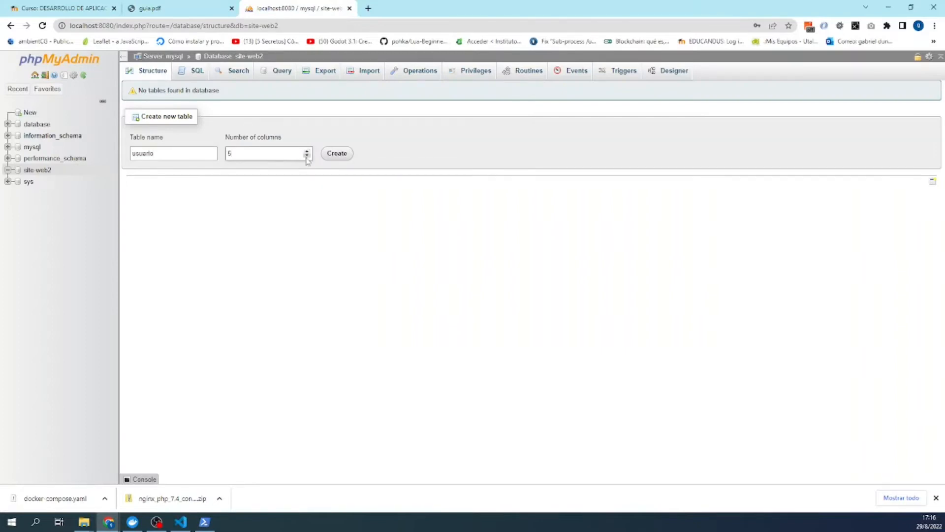
click(341, 156)
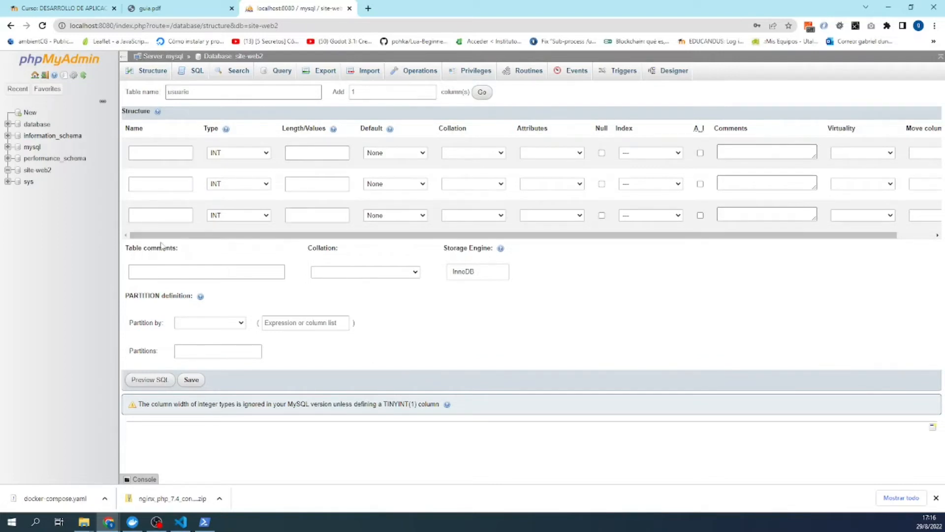
- Name the first column id and make it an auto-increment primary key
click(143, 148)
click(142, 147)
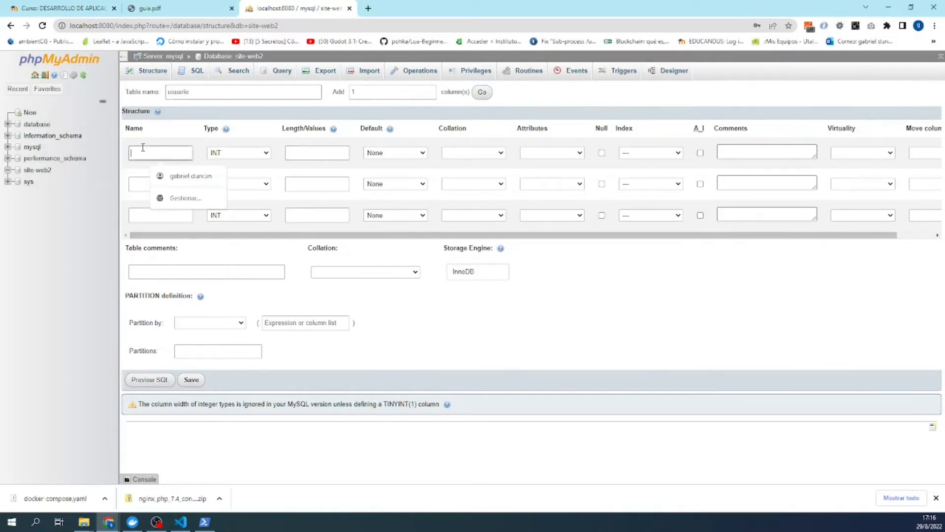
text(id)
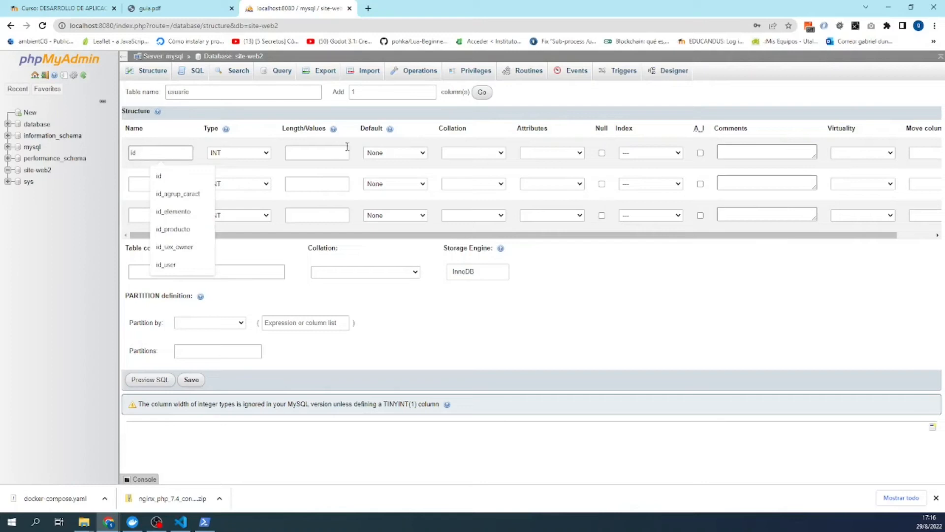
click(661, 128)
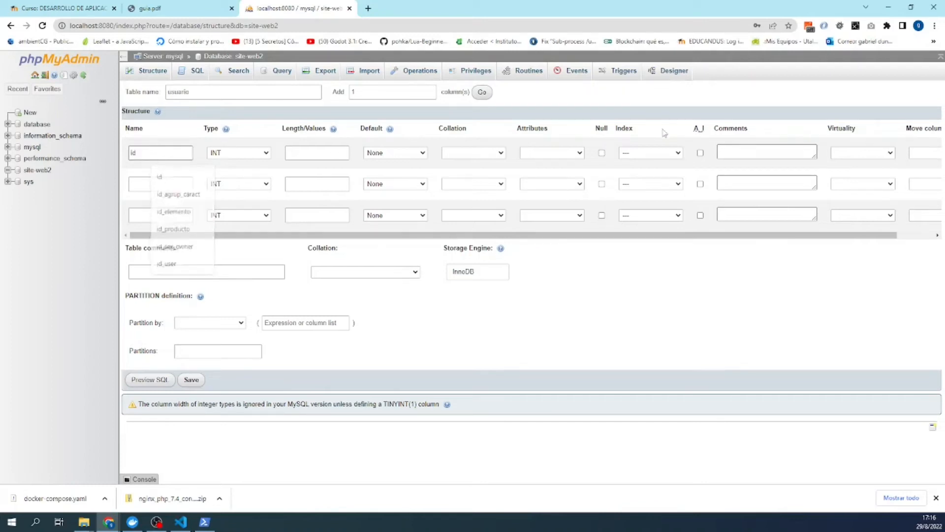
click(700, 153)
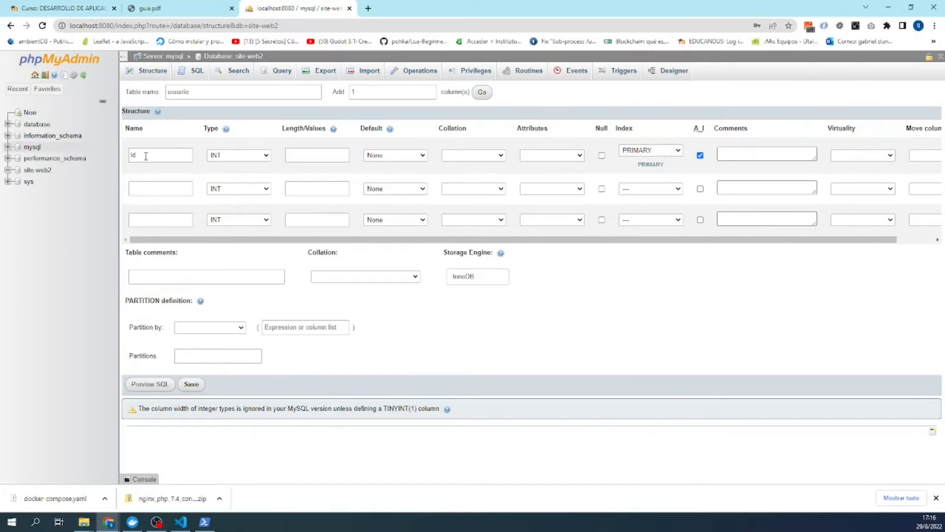
- Define the second column as name, VARCHAR with length 80
click(138, 192)
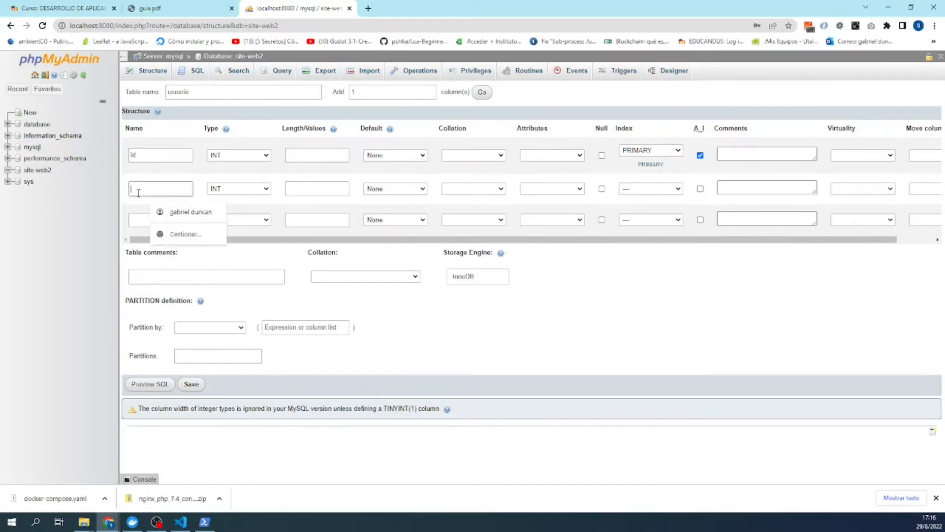
text(name)
click(421, 175)
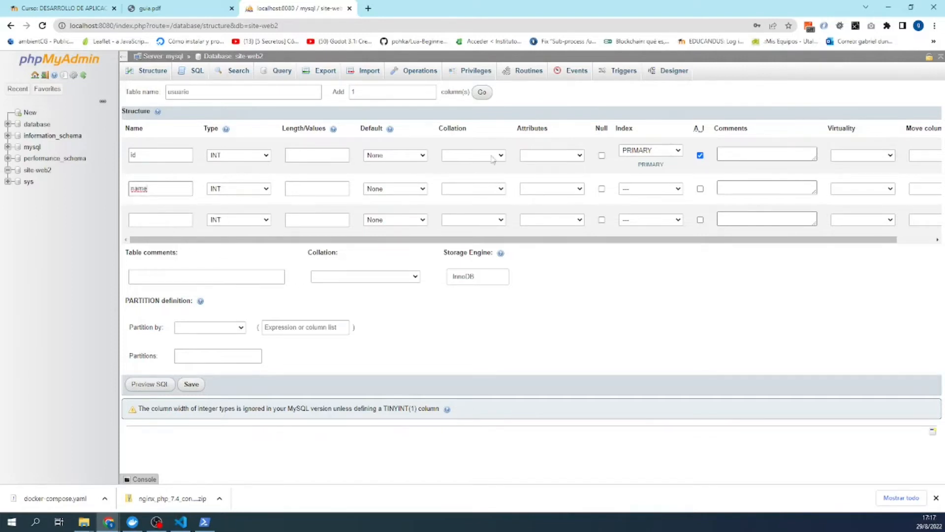
click(236, 192)
click(237, 208)
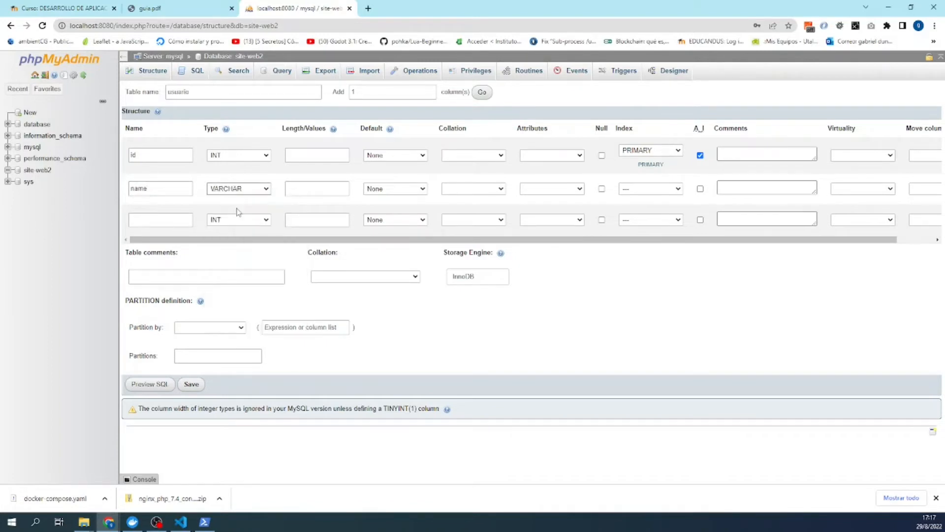
click(290, 192)
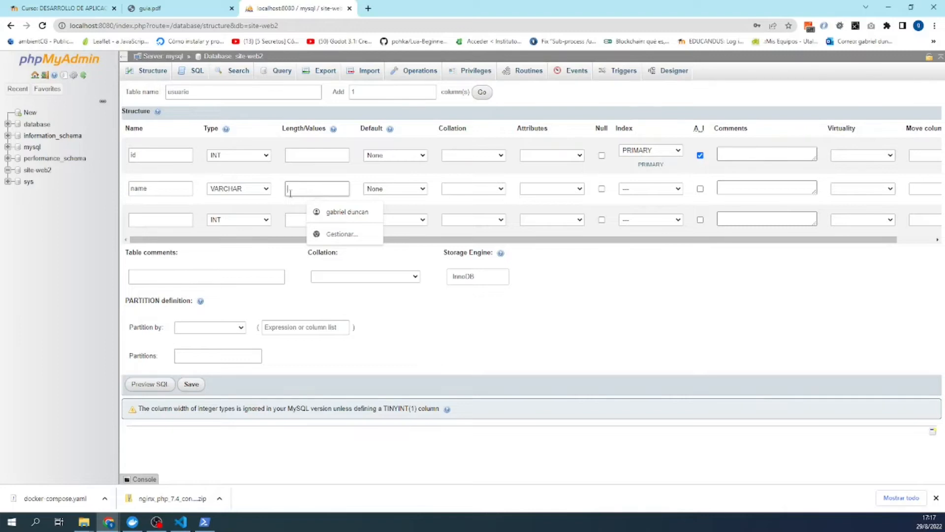
text(80)
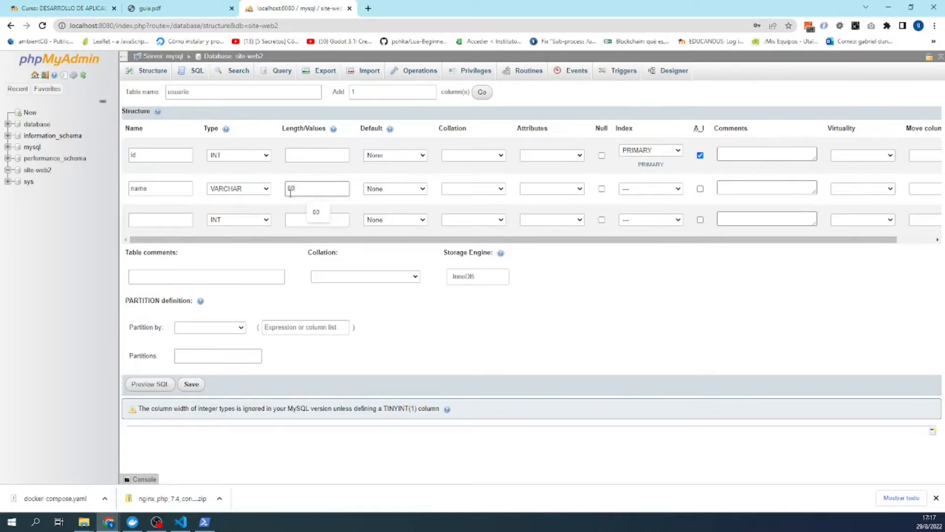
- Define the third column as email, VARCHAR length 120, and preview the table's SQL
click(247, 221)
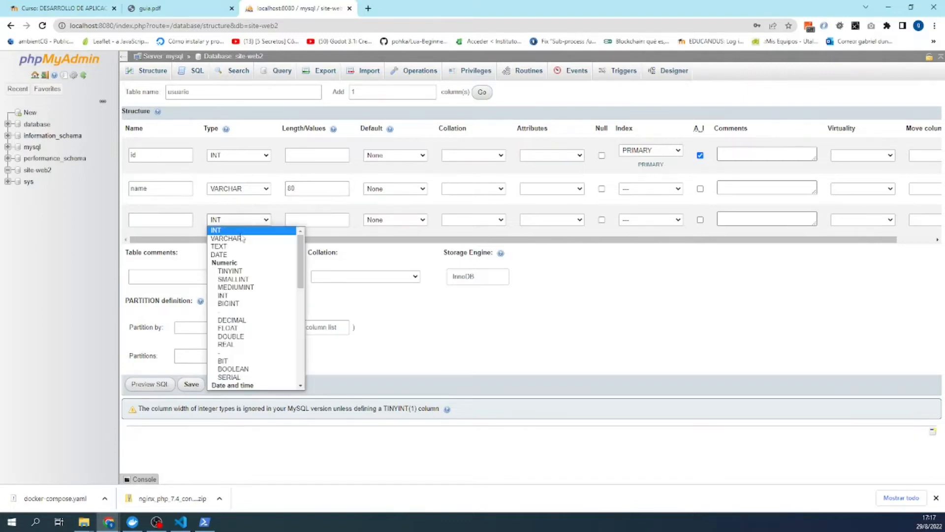
click(241, 239)
click(179, 220)
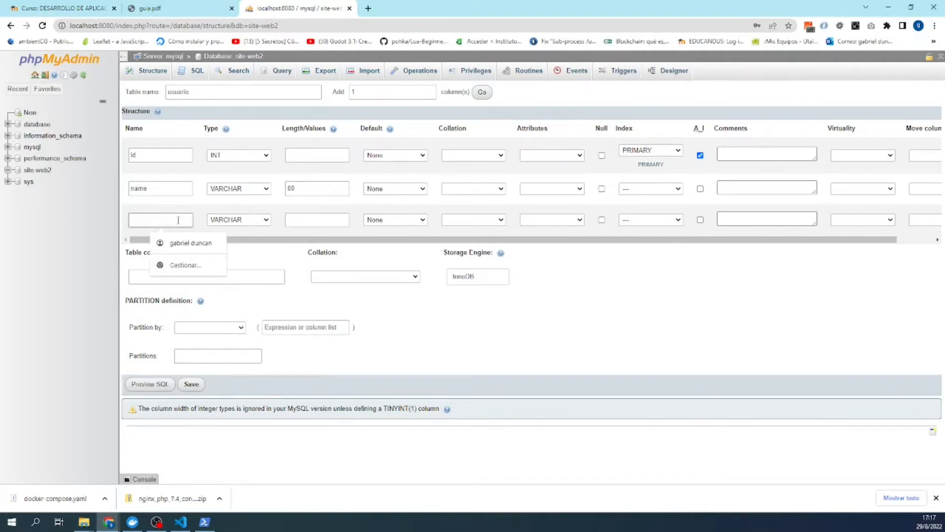
text(email)
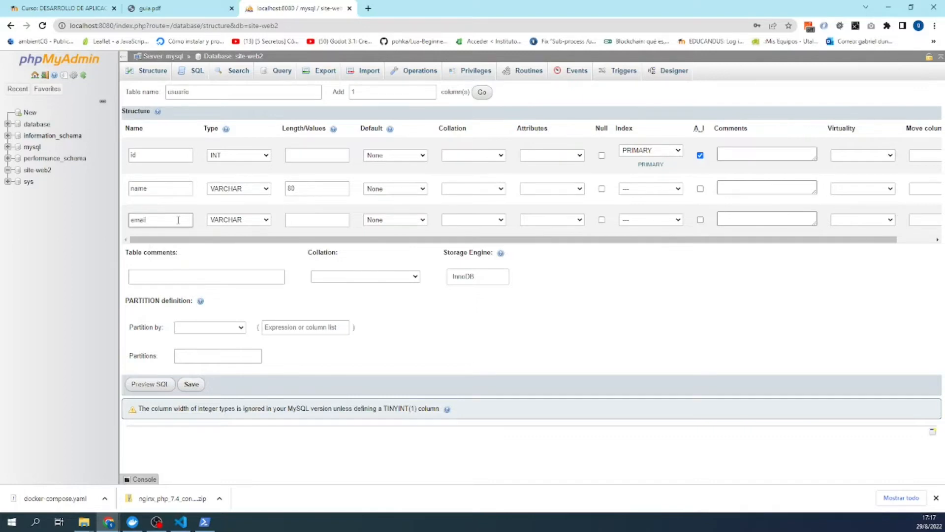
click(306, 222)
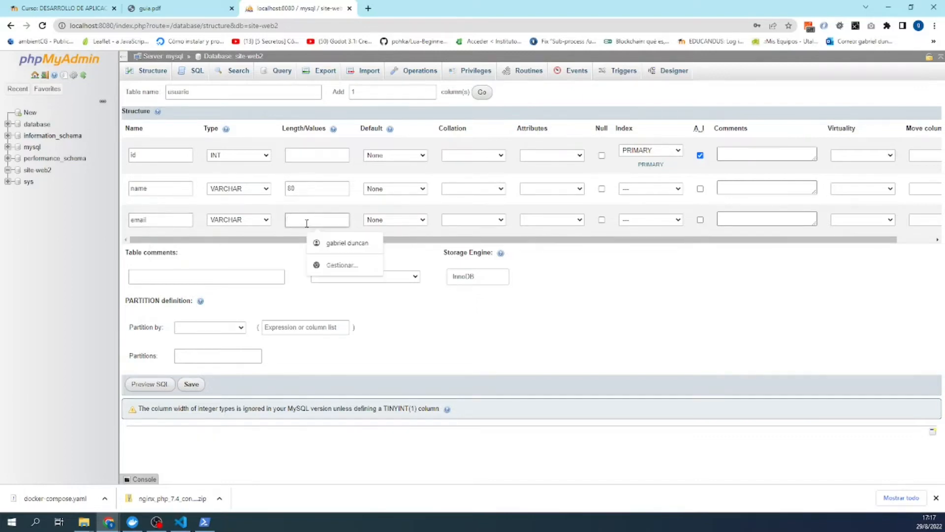
text(120)
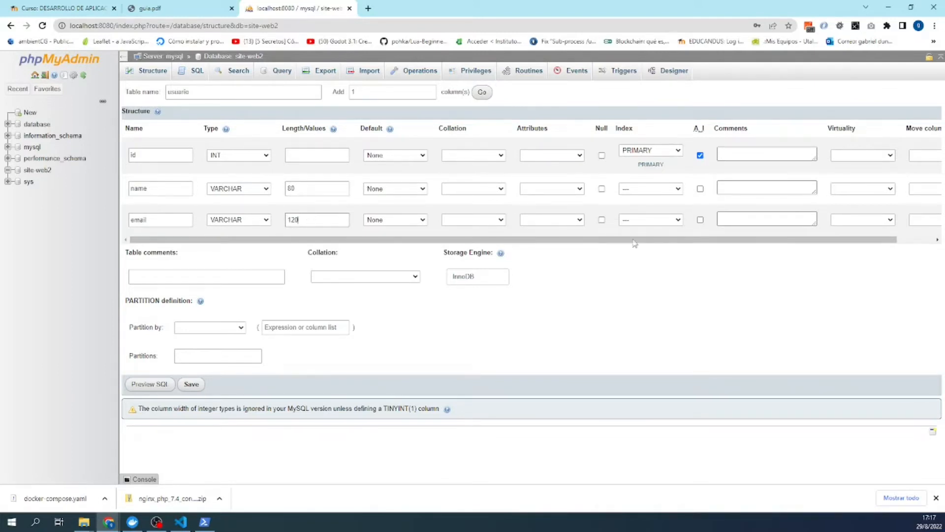
drag(634, 243, 701, 247)
click(156, 385)
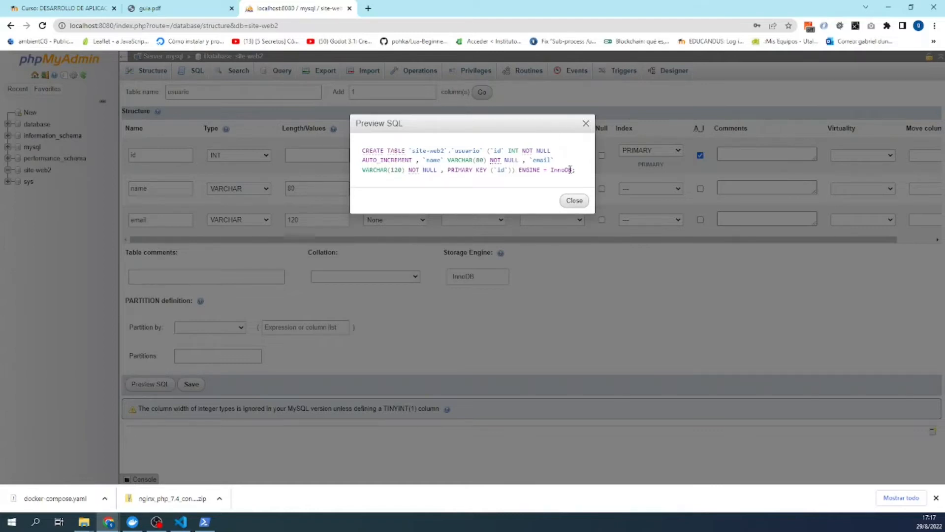
- Copy the CREATE TABLE statement from the SQL preview, then save the usuario table
drag(575, 170, 362, 156)
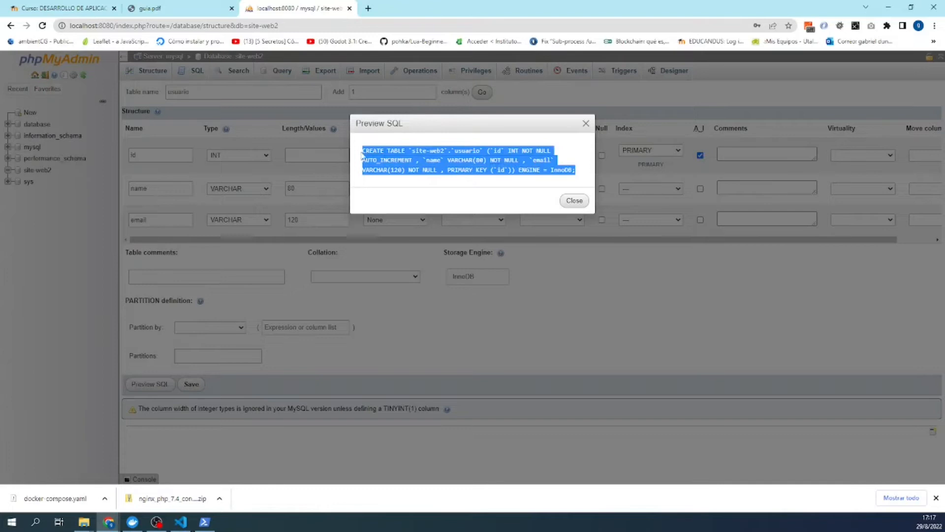
right_click(380, 151)
click(395, 160)
click(585, 124)
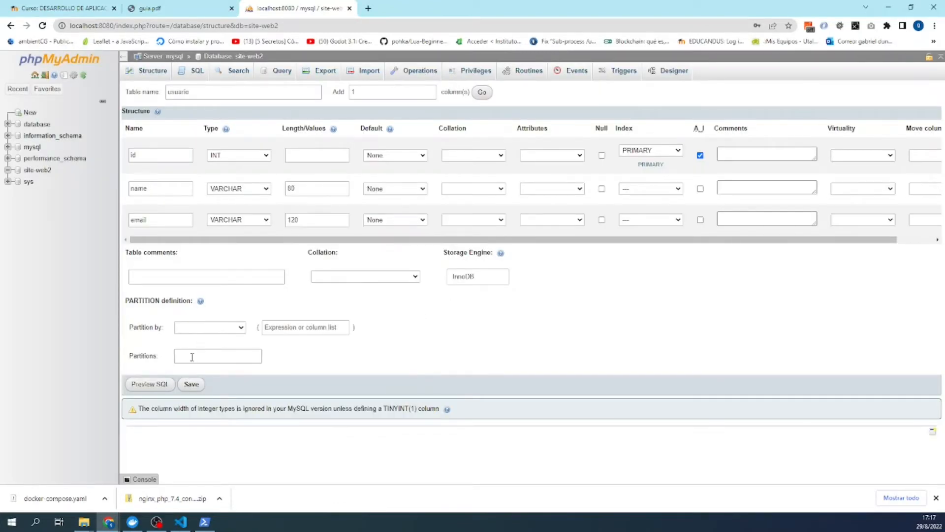
click(193, 385)
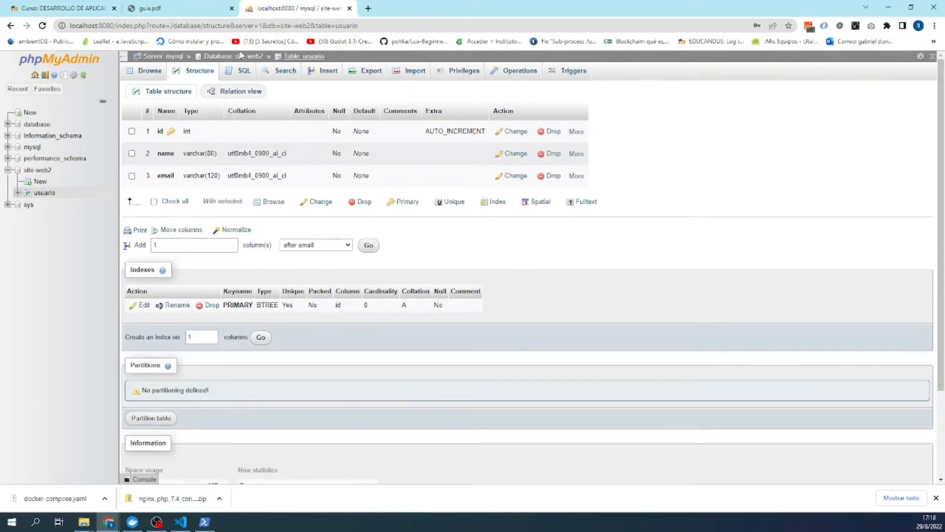
click(189, 9)
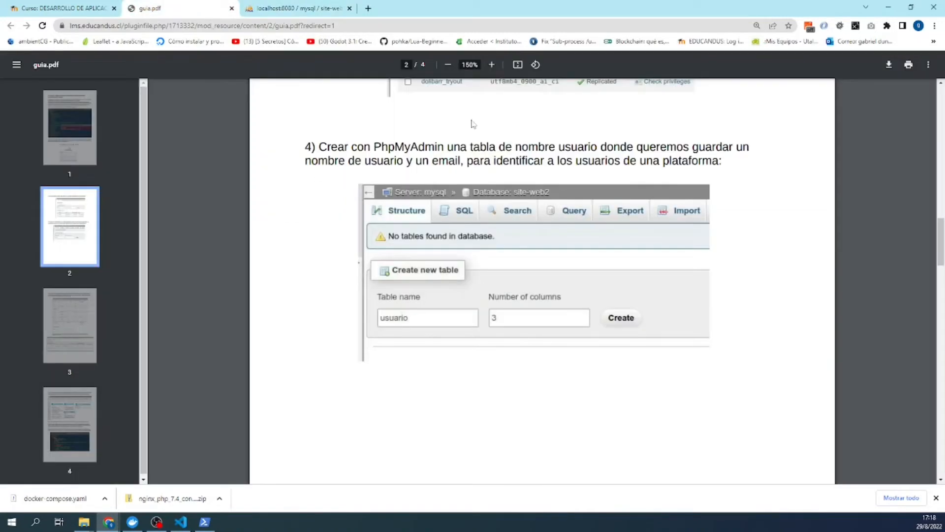
click(317, 8)
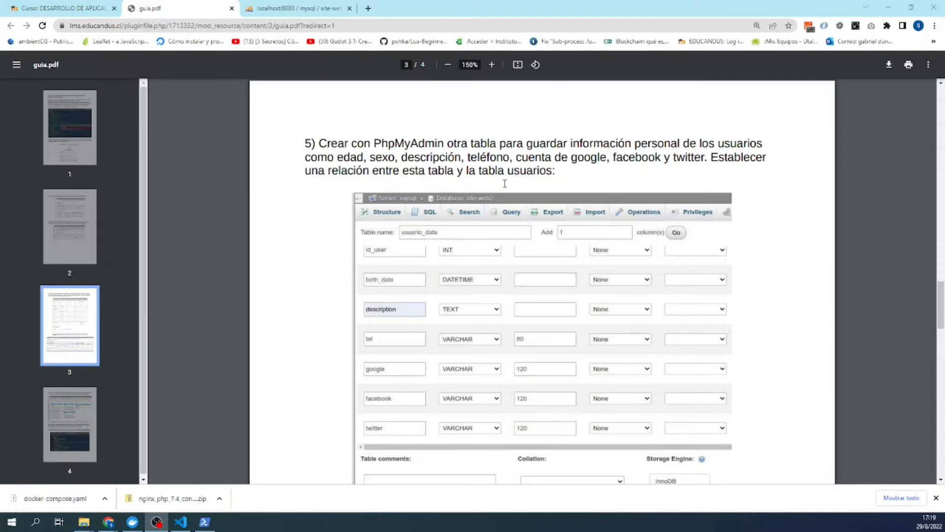
click(269, 8)
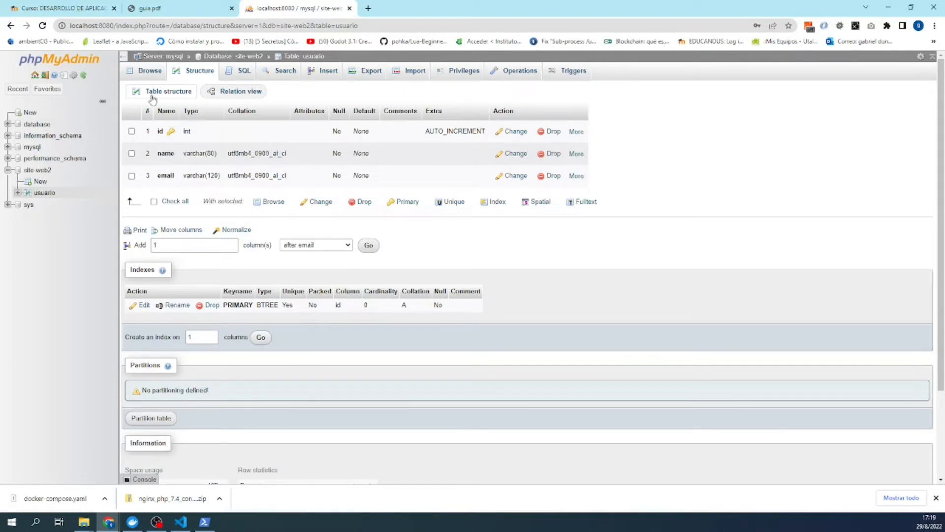
- From the site-web2 overview, enter usuario_data as the new table name
click(239, 58)
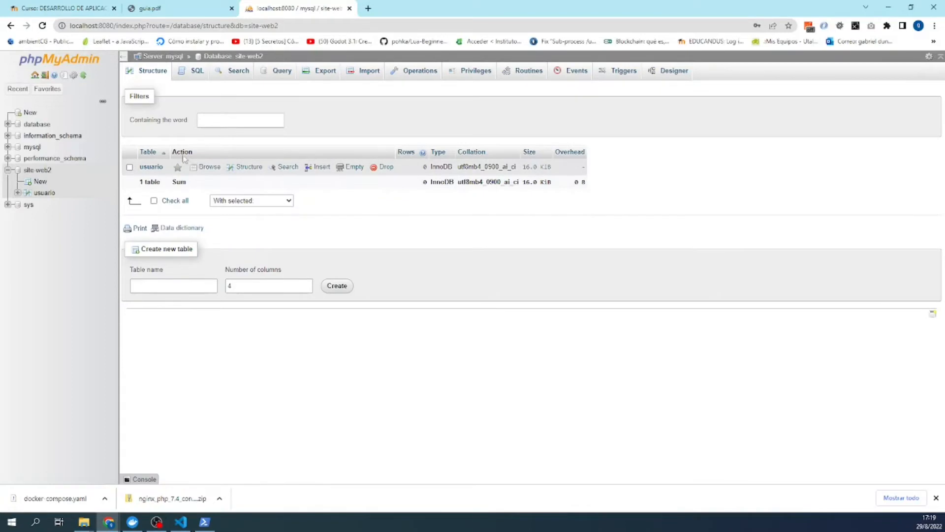
click(155, 285)
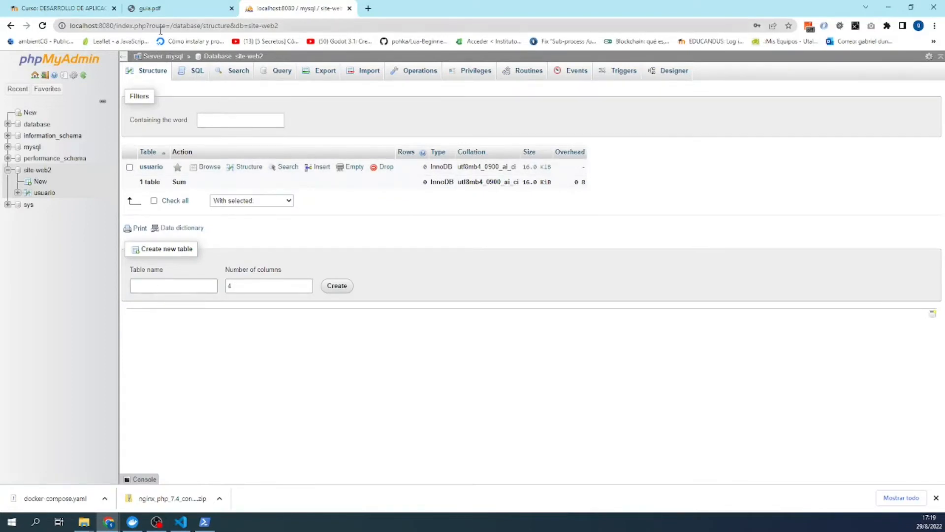
click(167, 11)
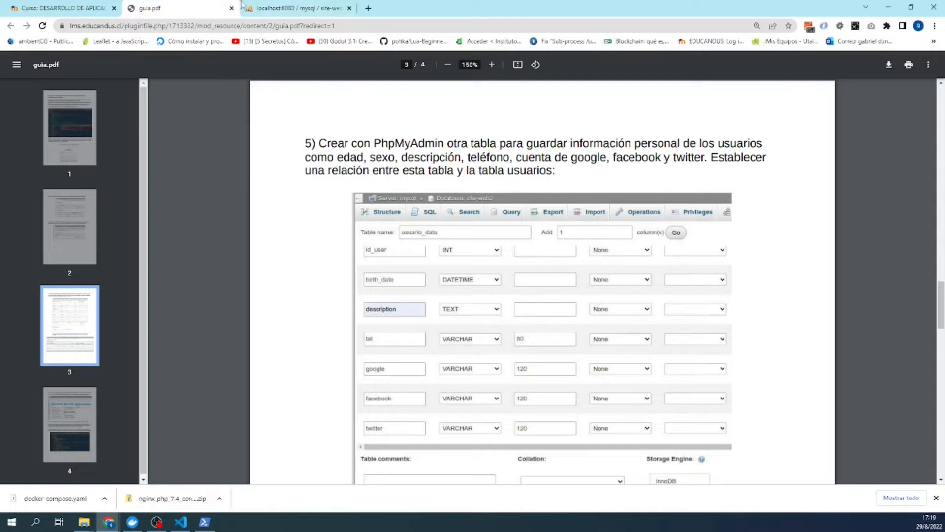
click(296, 9)
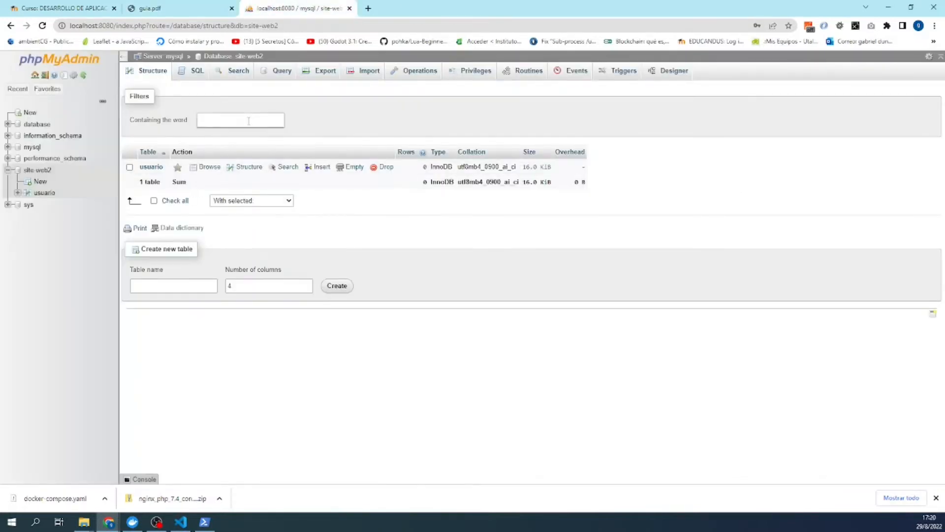
click(167, 285)
text(usuario_data)
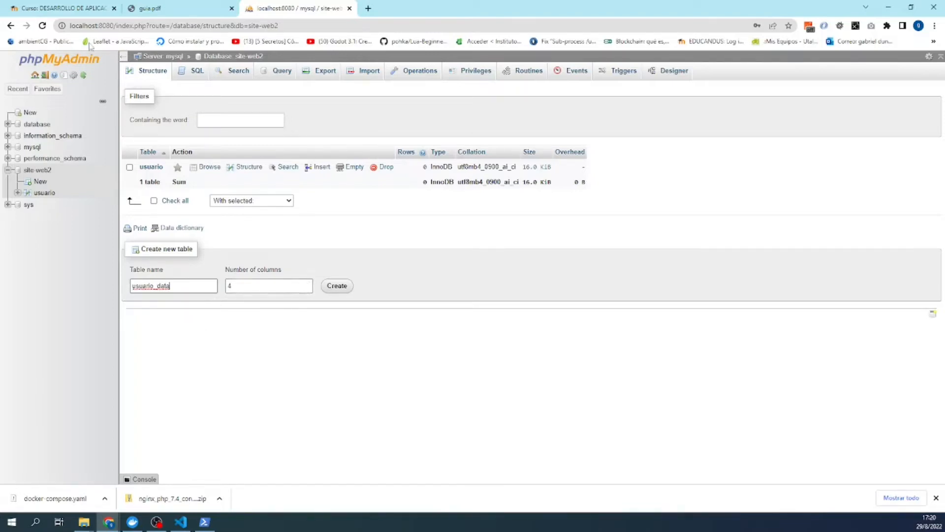
- Set the number of columns to 7 and create the usuario_data column form
click(151, 8)
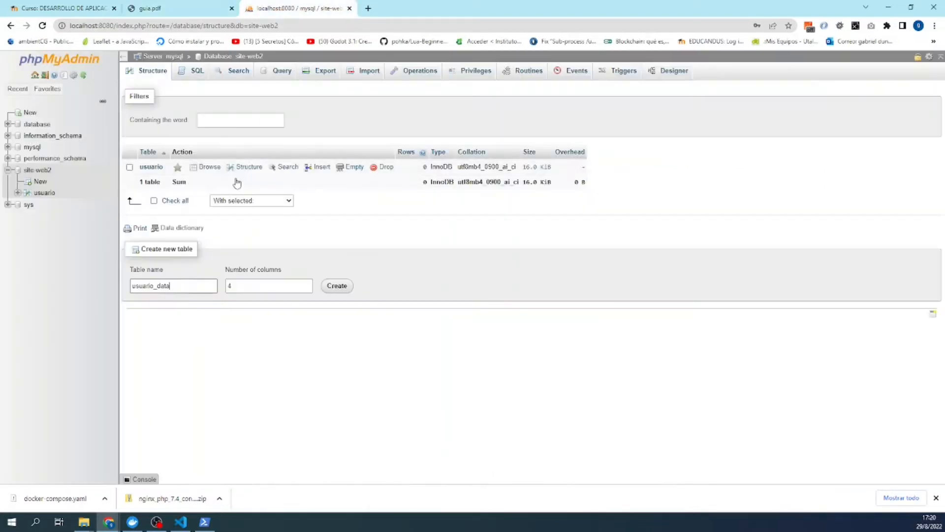
click(245, 7)
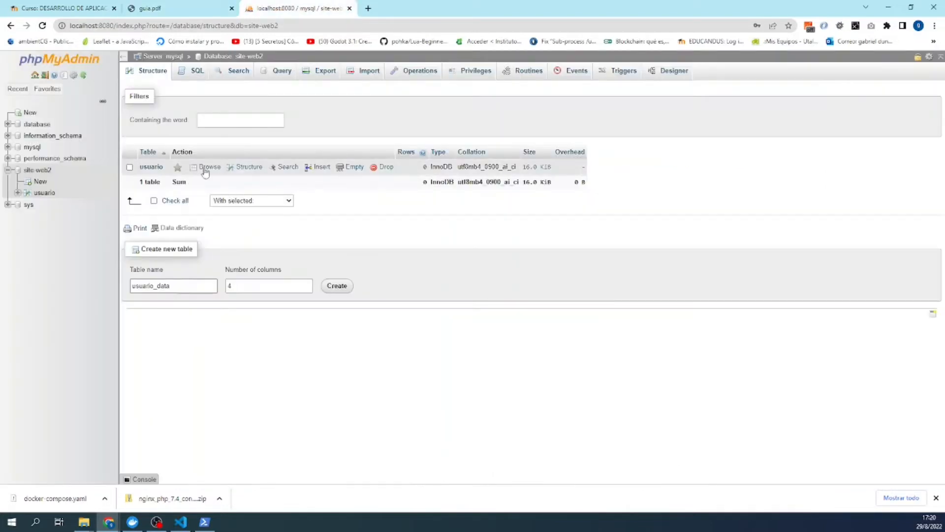
click(307, 283)
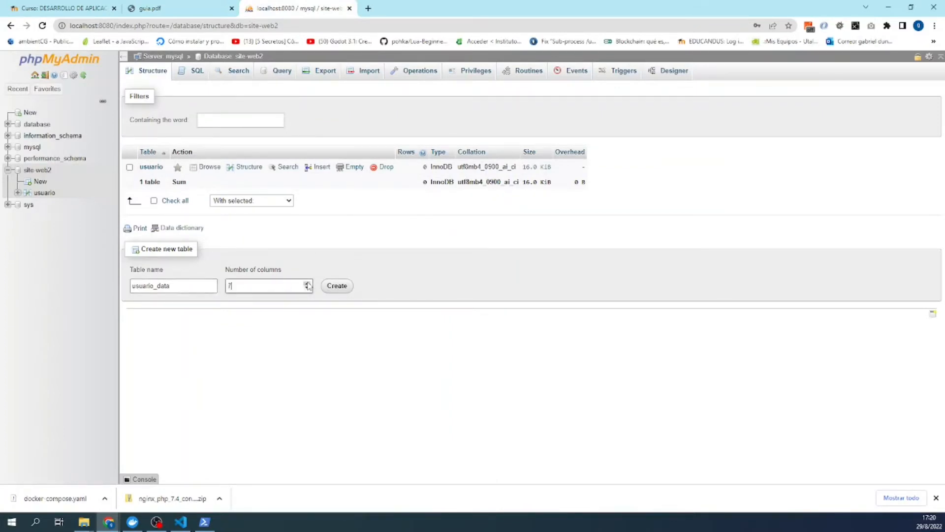
click(339, 289)
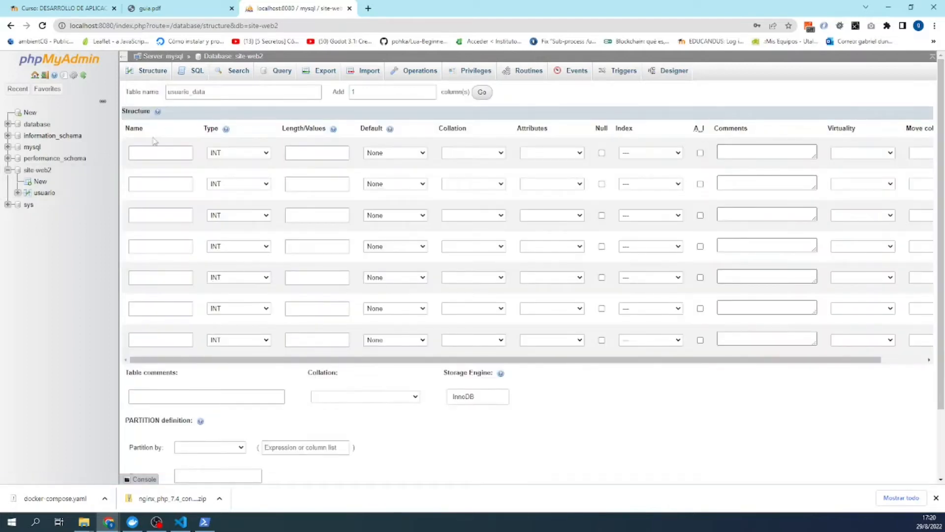
click(152, 155)
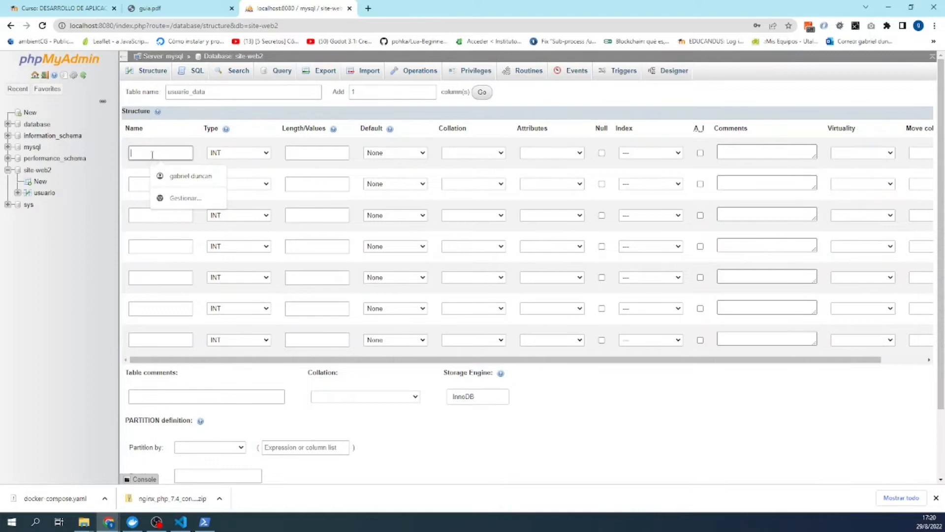
- Name the first column id as an auto-increment primary key and the second column user
text(id)
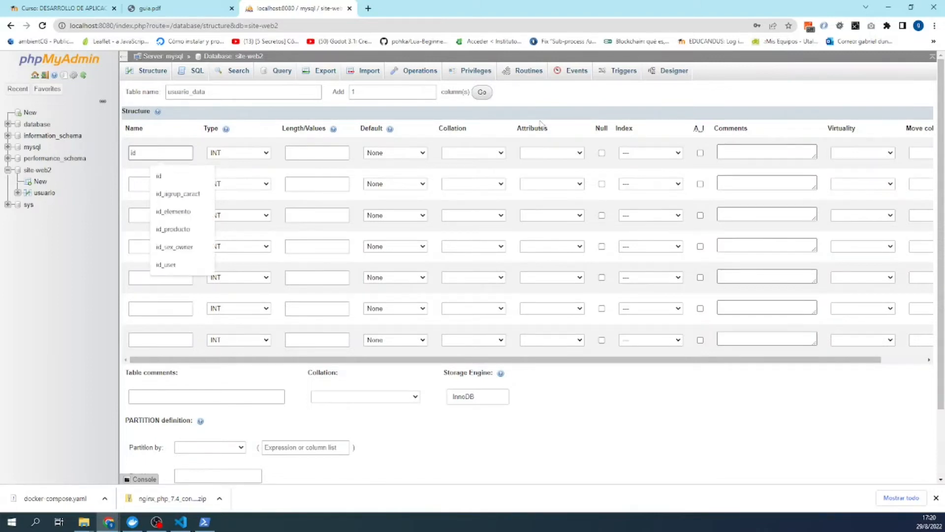
click(701, 153)
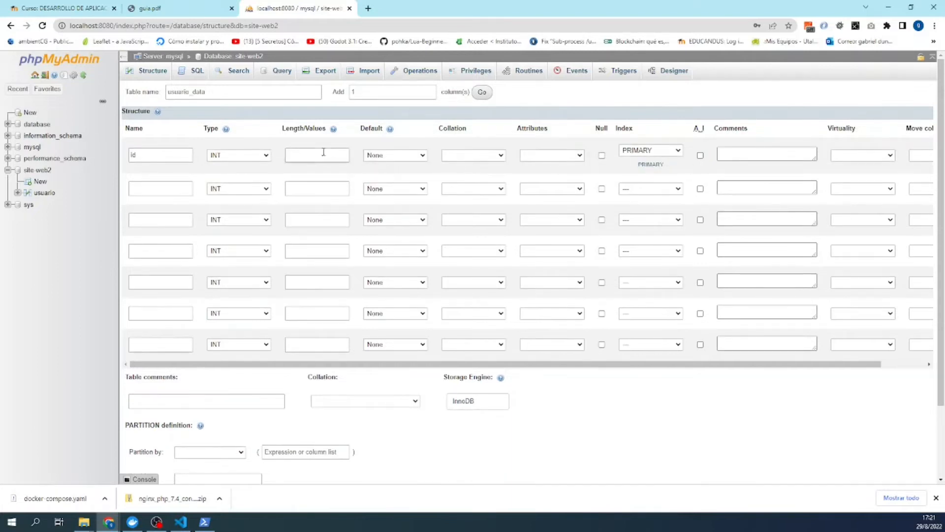
click(700, 156)
drag(790, 365, 147, 87)
click(154, 185)
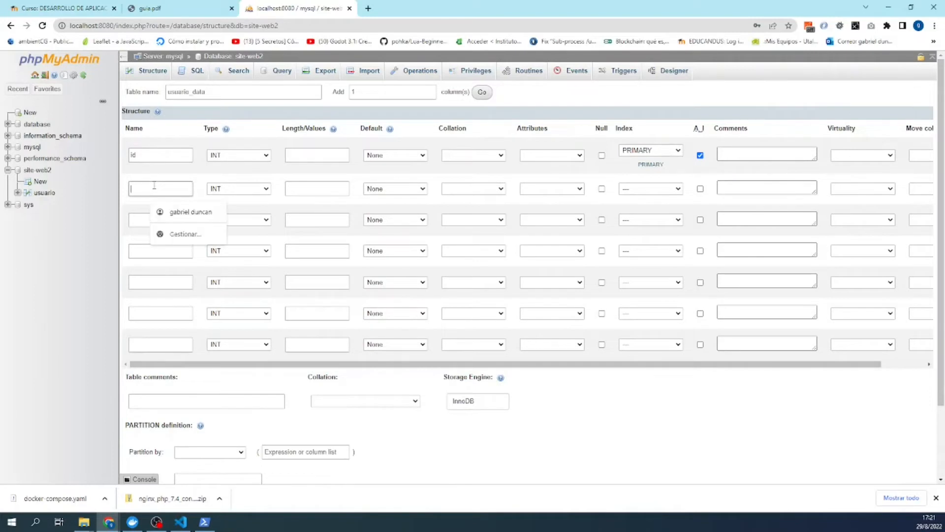
text(user)
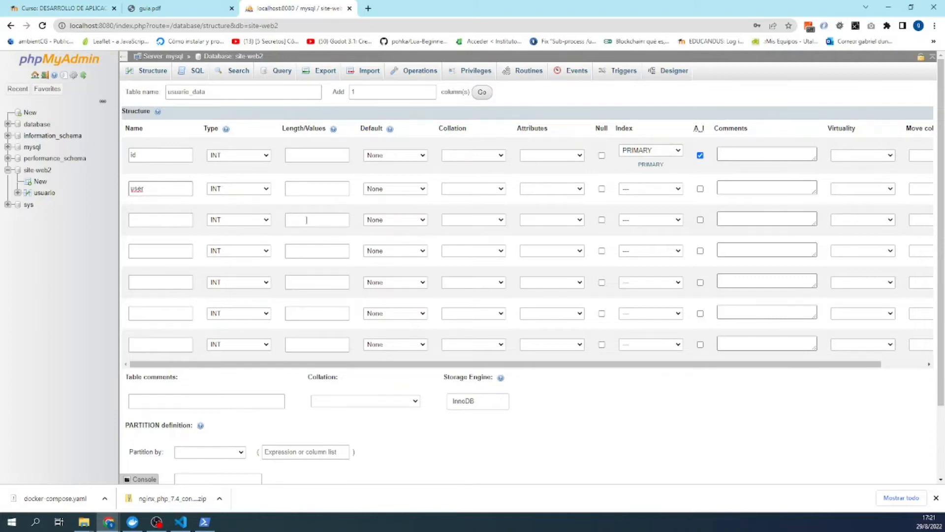
- After checking the guide's column list, name the third column birth_date
click(176, 220)
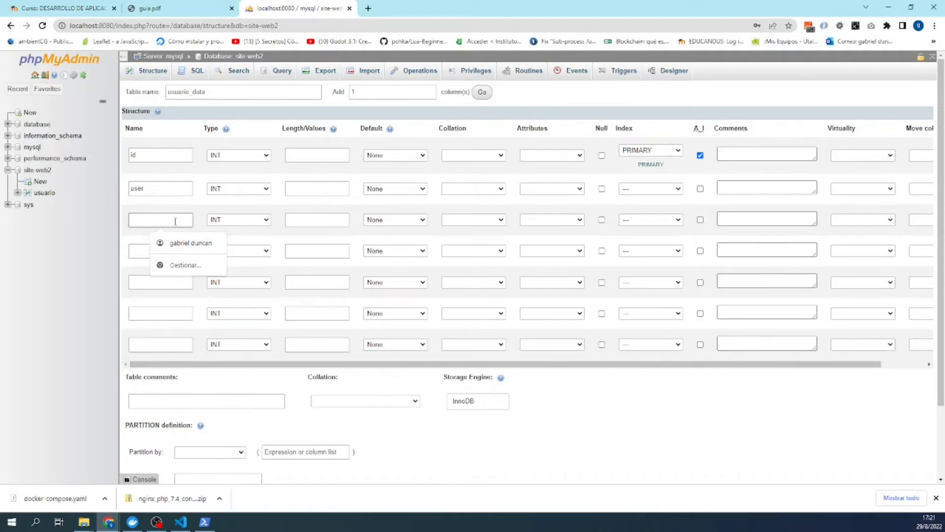
click(134, 9)
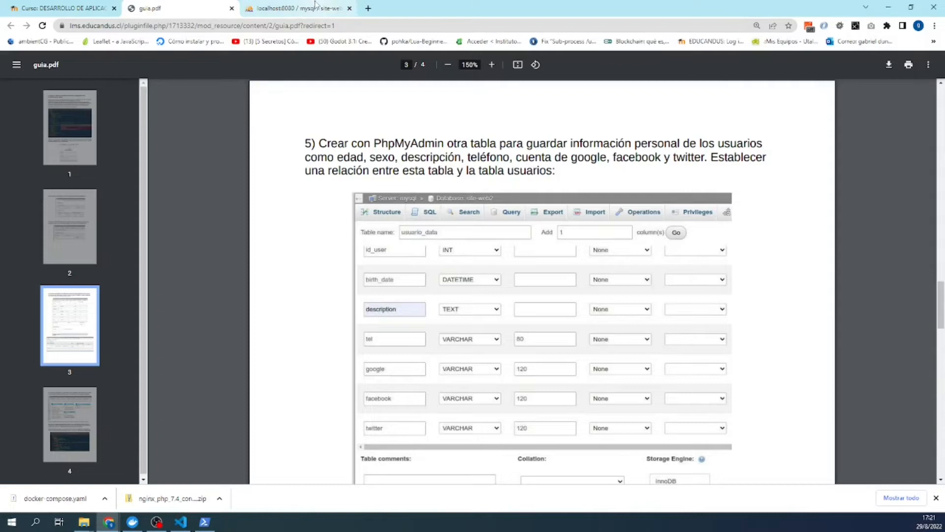
click(310, 13)
click(147, 153)
click(143, 154)
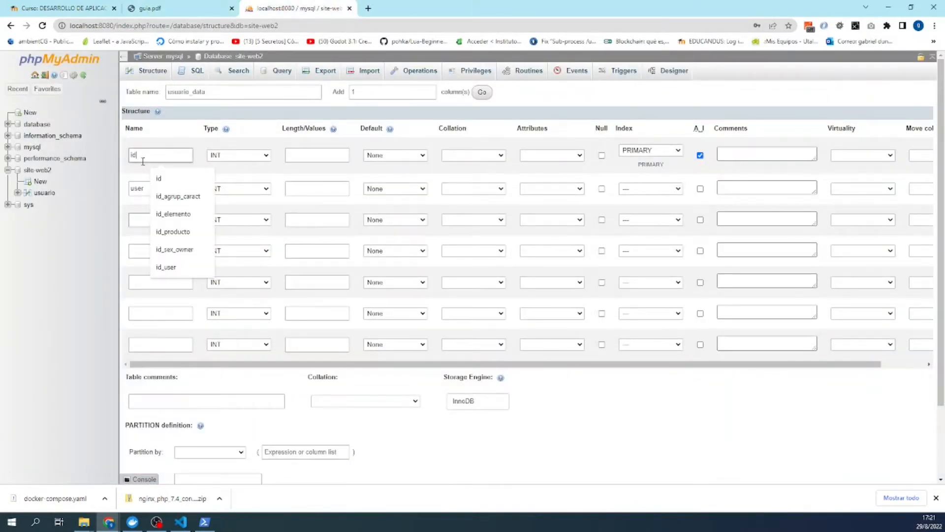
click(195, 6)
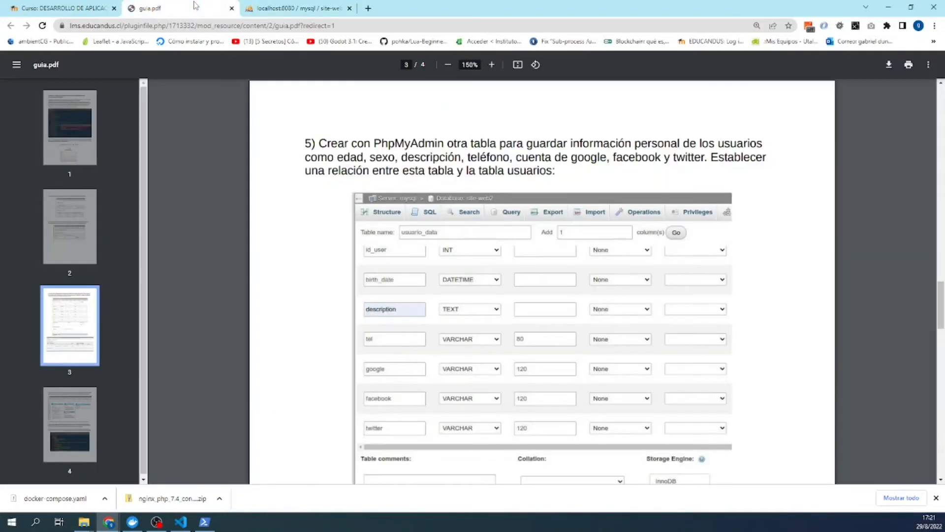
click(270, 10)
click(161, 220)
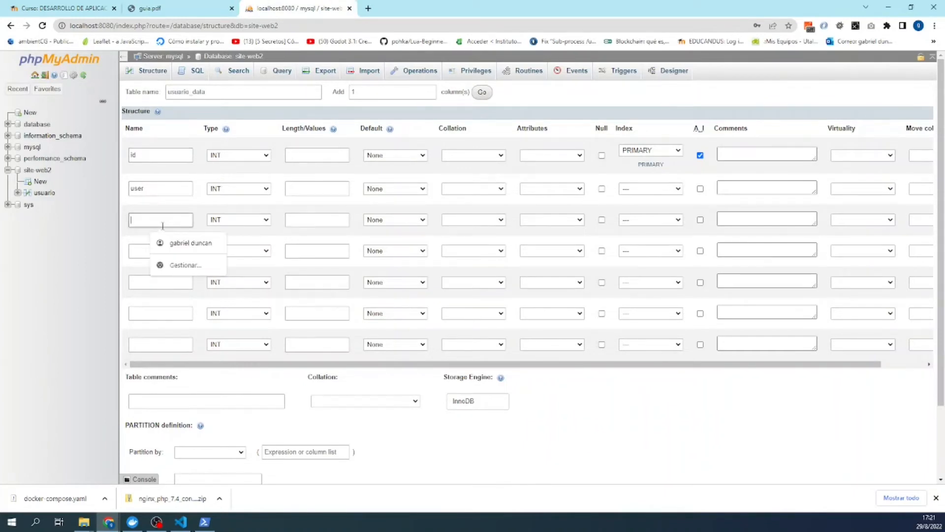
text(birt)
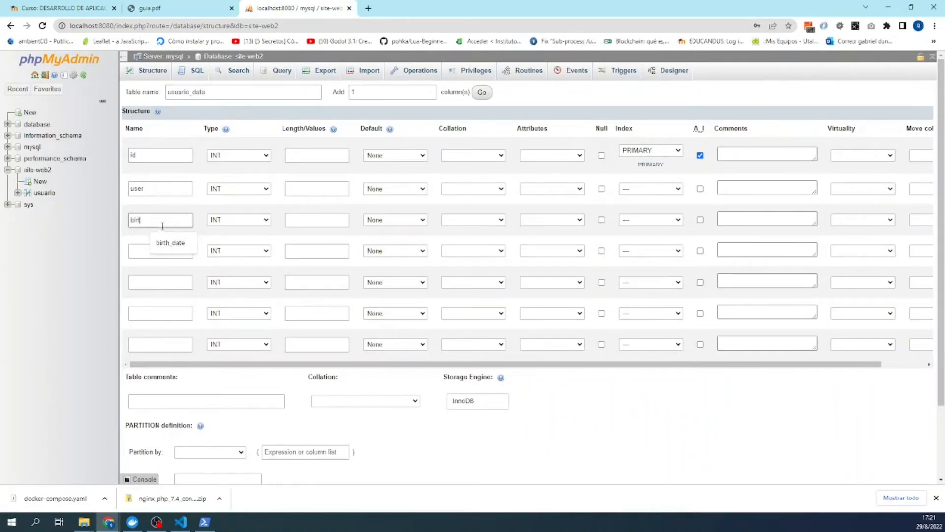
text(h_date)
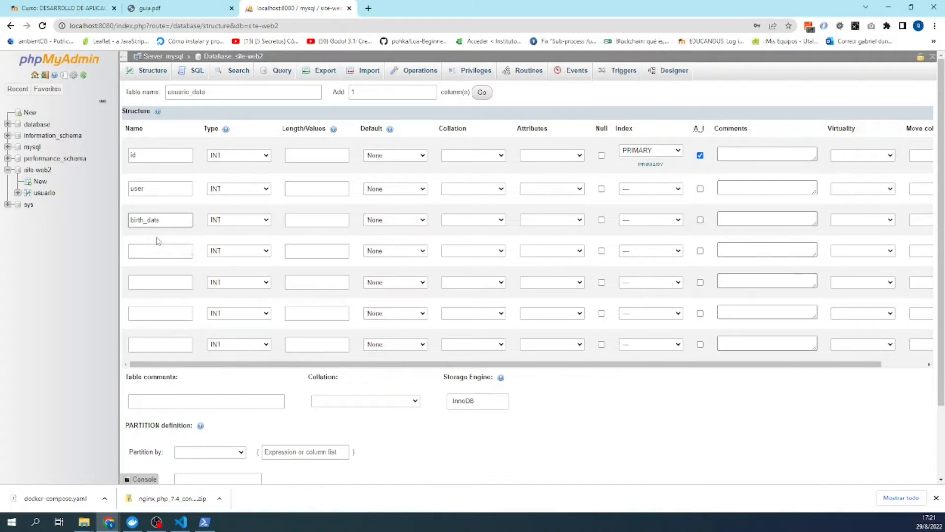
click(253, 220)
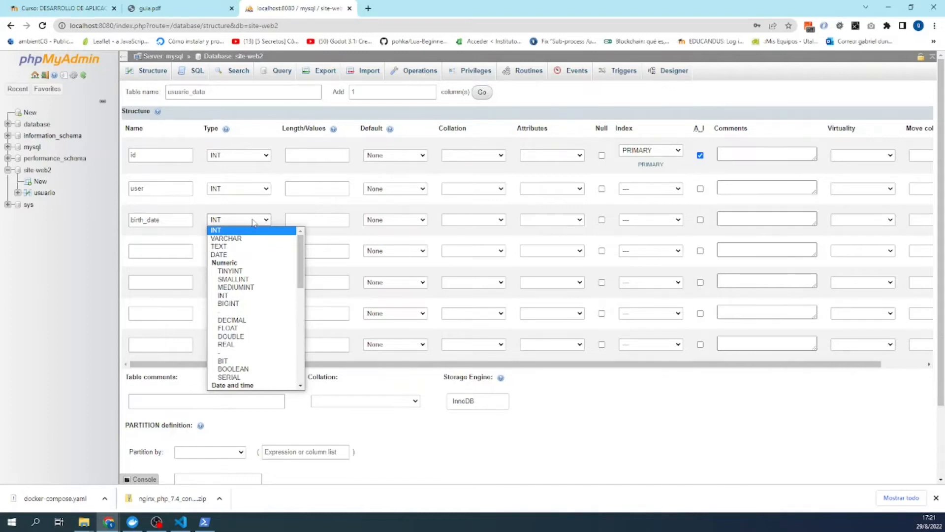
- Set birth_date's type to DATETIME, then consult the guide PDF for the remaining columns
scroll(256, 268, down, 6)
scroll(256, 267, up, 5)
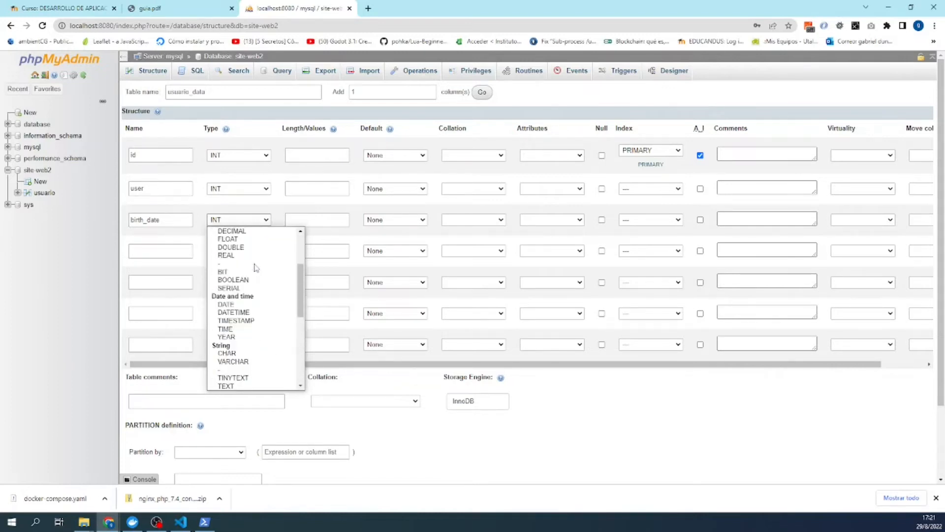
click(250, 314)
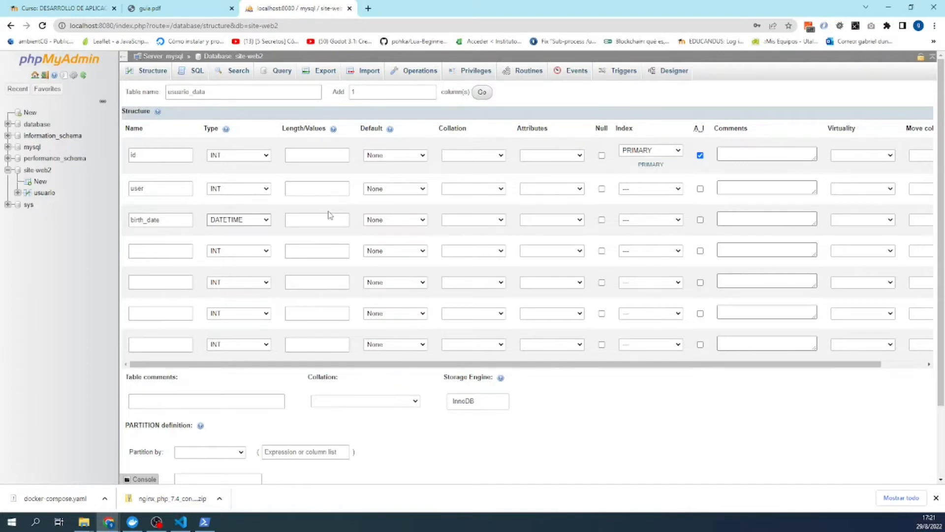
click(236, 221)
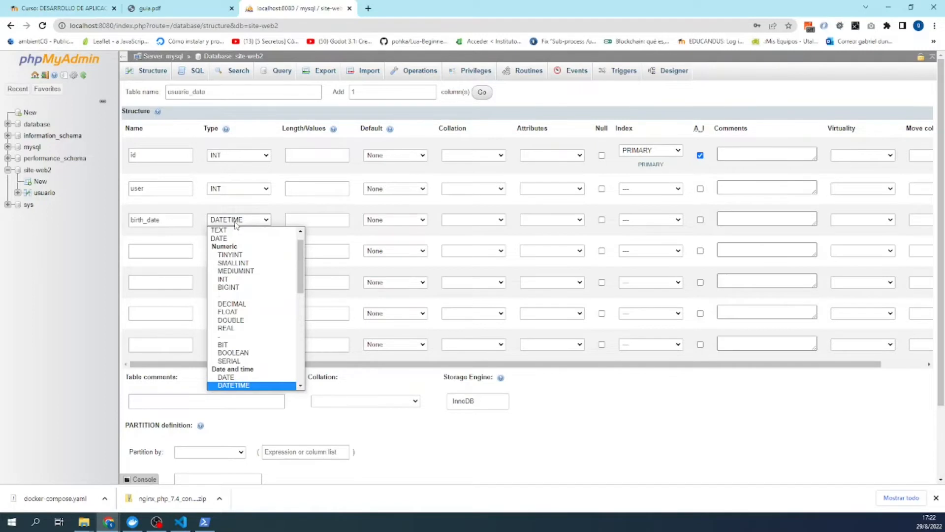
scroll(226, 302, down, 5)
scroll(226, 305, up, 3)
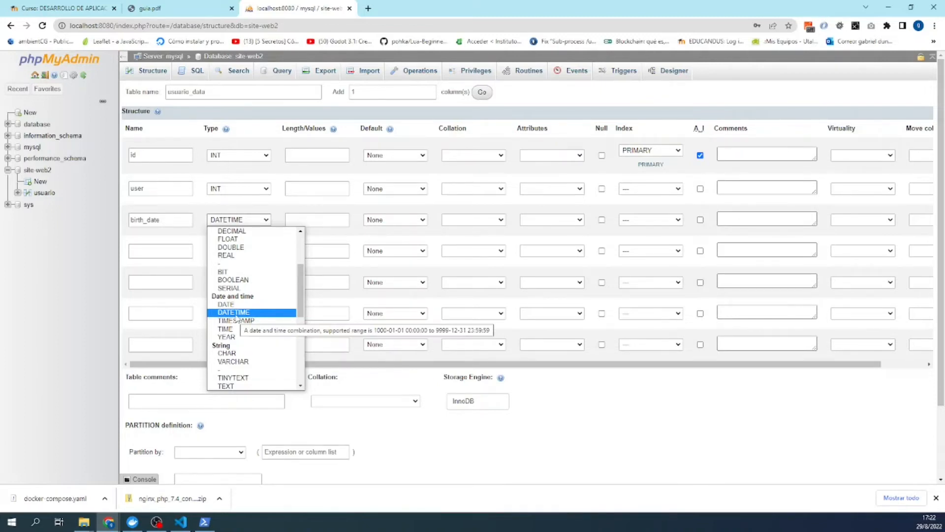
click(236, 315)
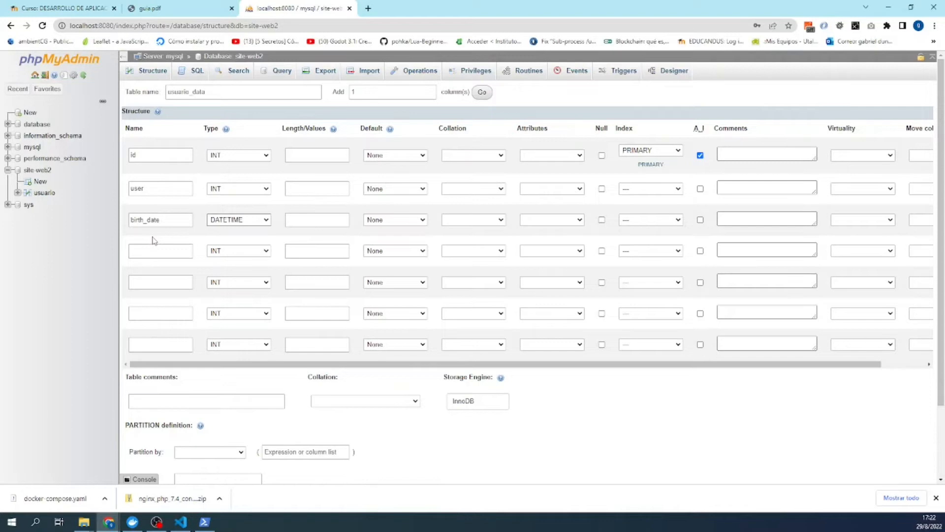
click(159, 253)
click(199, 5)
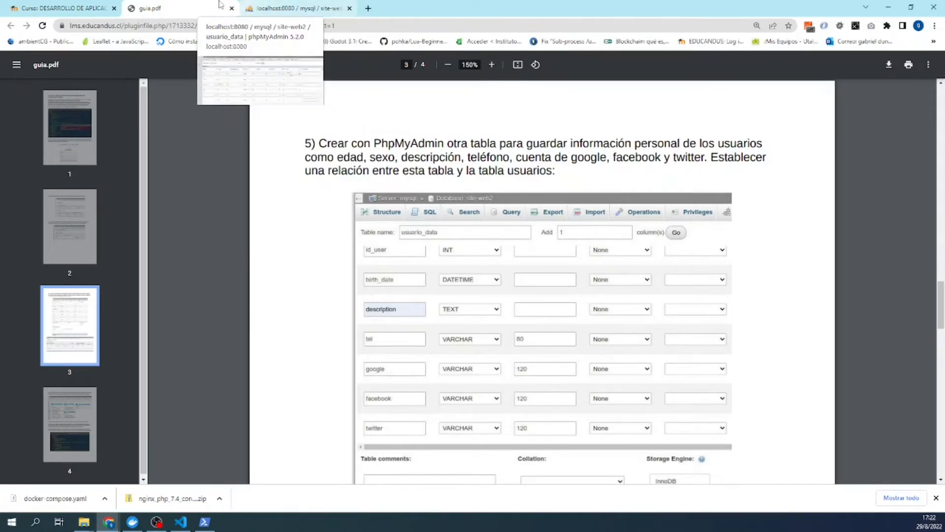
- Back in the table form, name row 4 'description' with type TEXT
click(265, 7)
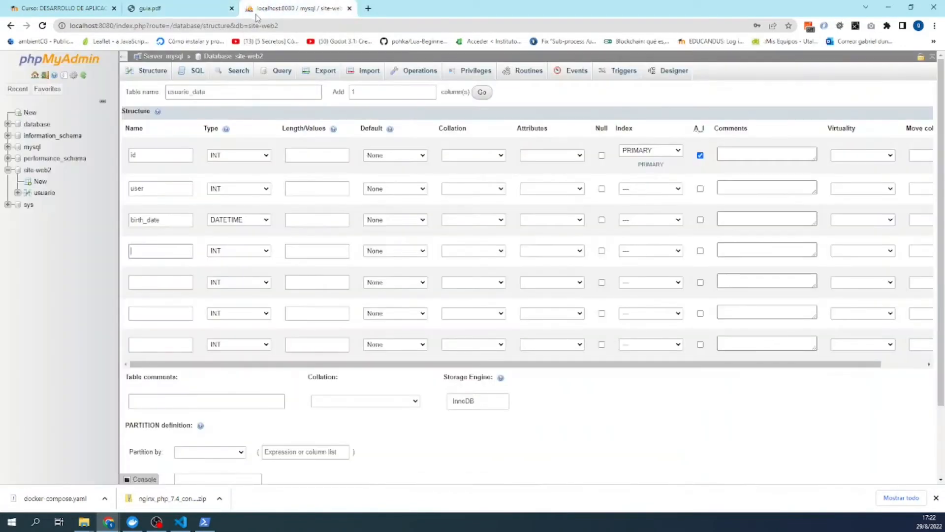
click(150, 250)
text(de)
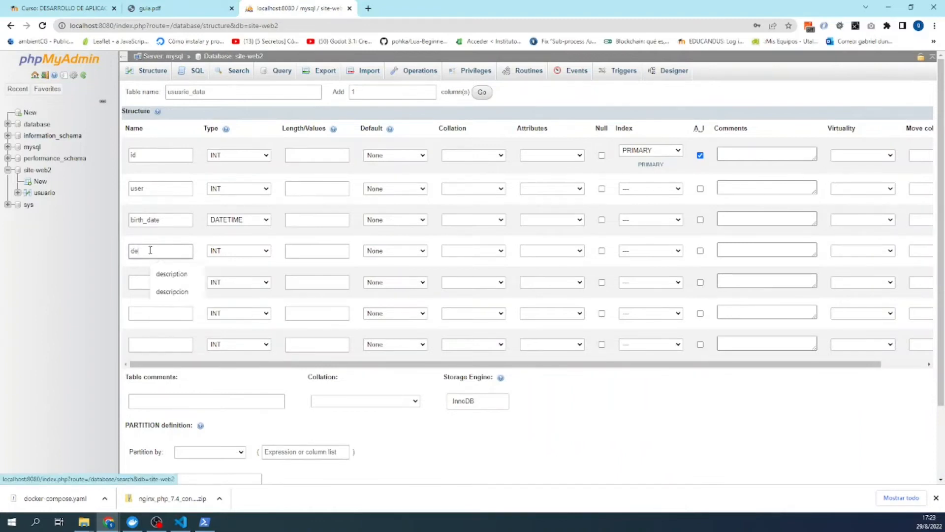
text(scription)
click(266, 251)
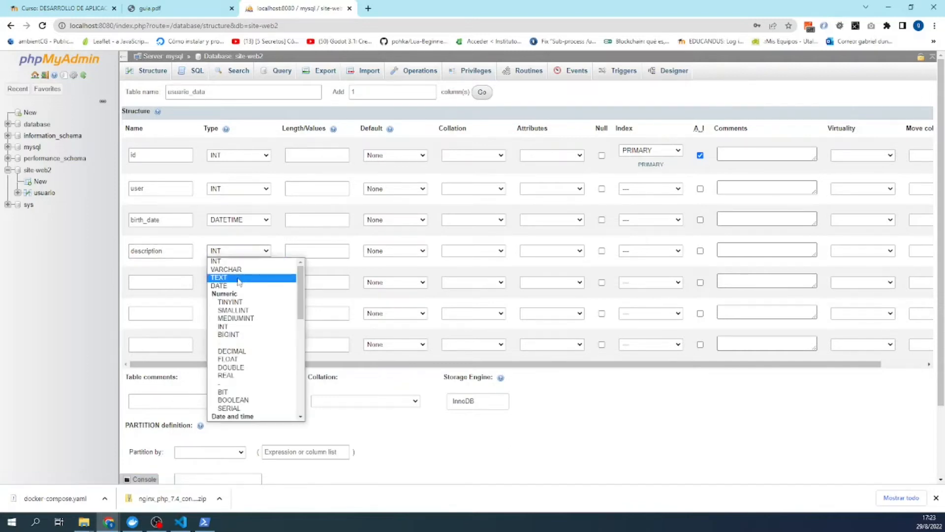
click(242, 278)
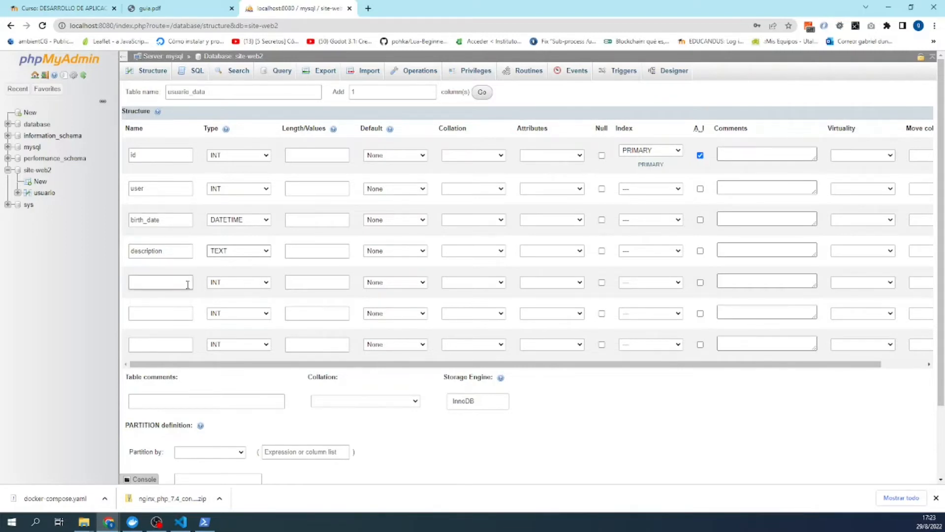
- Make row 5 a VARCHAR of length 100 and allow NULL in rows 5–7
click(187, 285)
click(233, 282)
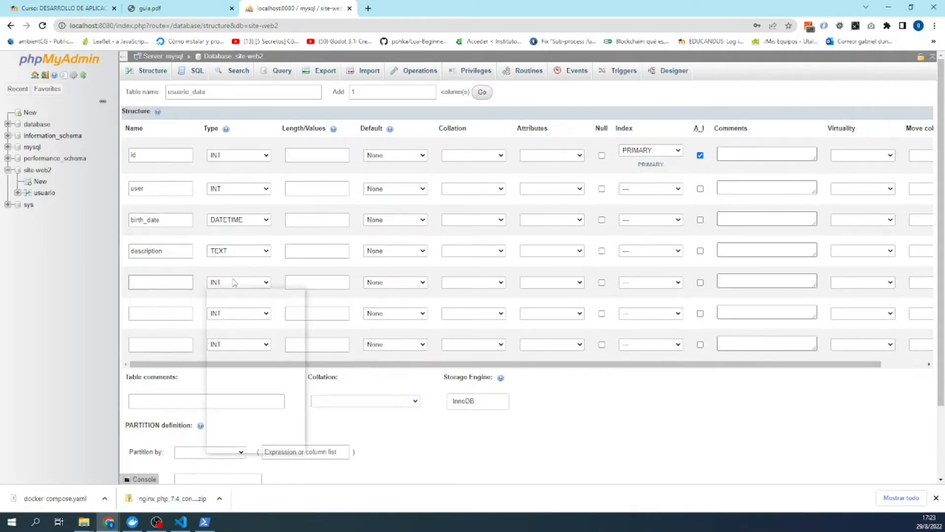
click(233, 282)
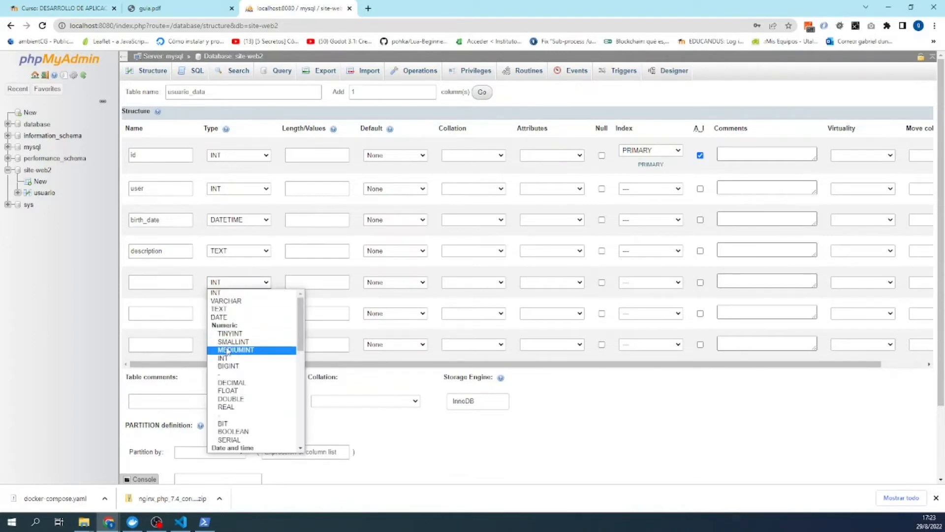
click(226, 301)
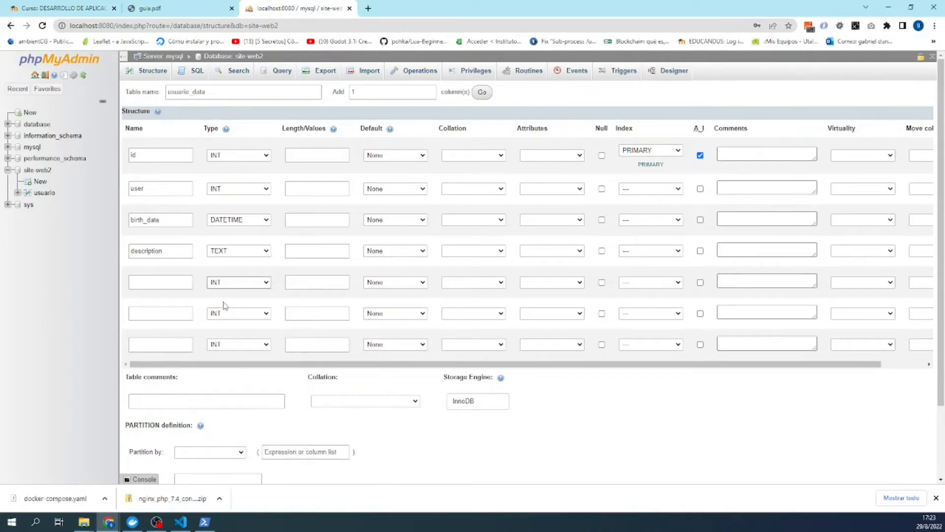
click(182, 288)
click(296, 283)
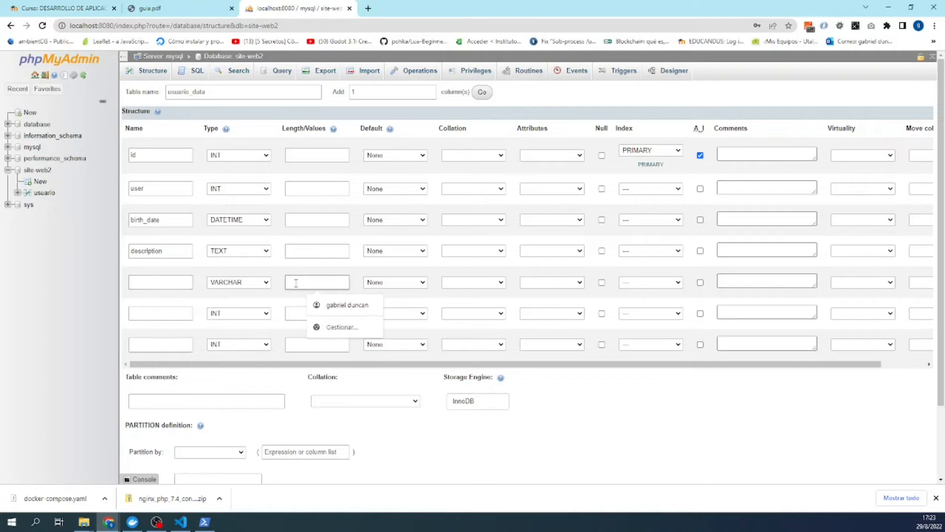
text(100)
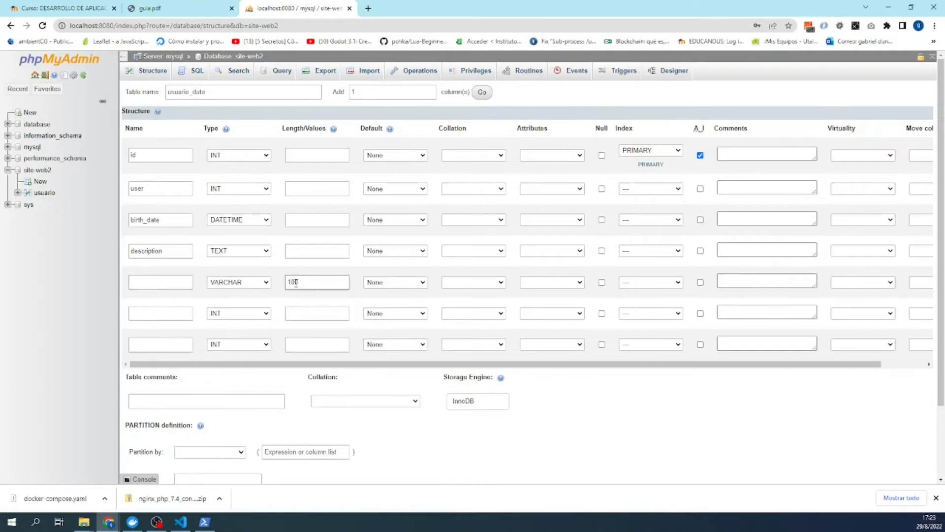
click(601, 282)
click(601, 313)
click(601, 344)
- Make rows 6 and 7 VARCHAR with length 100, then consult the guide for column names
click(257, 315)
click(269, 325)
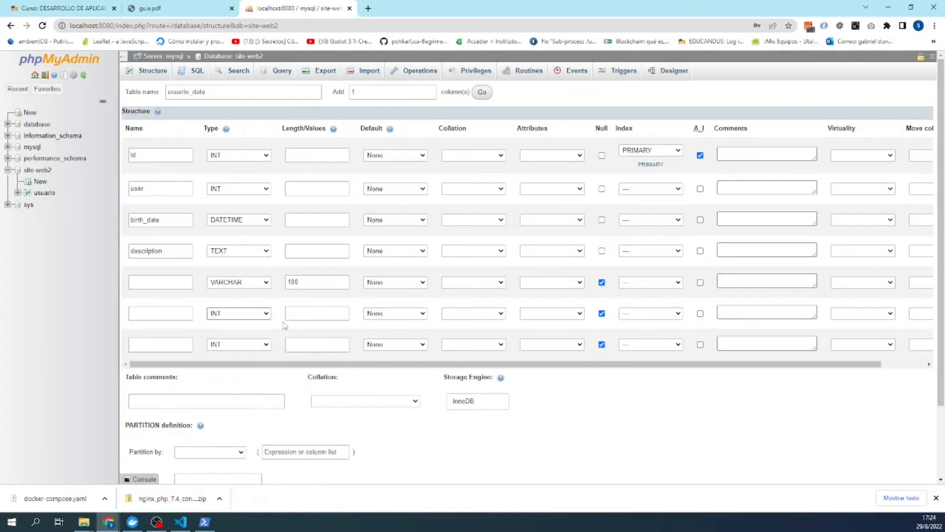
key(v)
click(294, 314)
text(1)
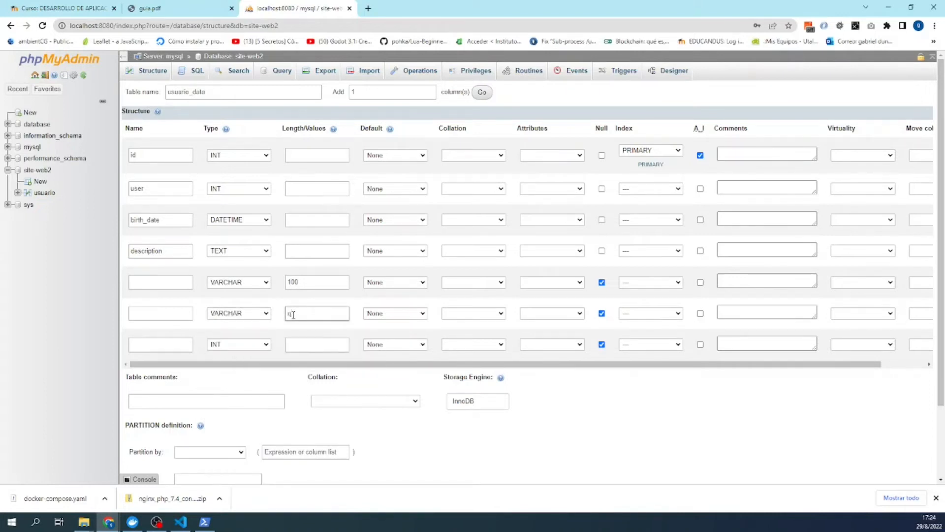
text(00)
click(265, 344)
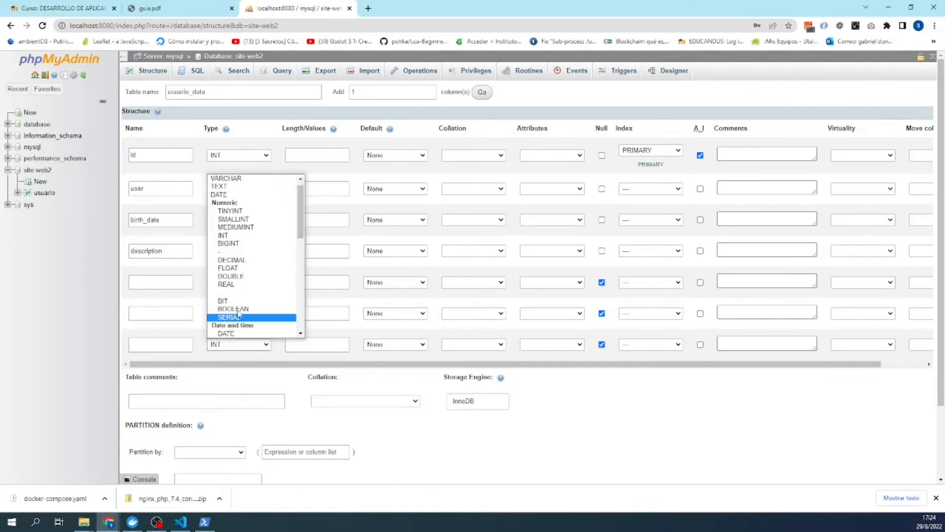
click(226, 179)
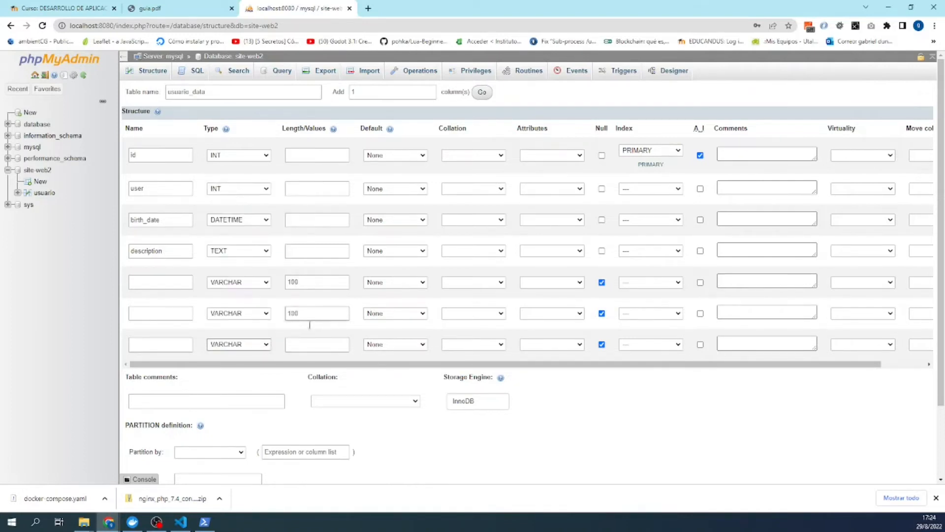
click(302, 339)
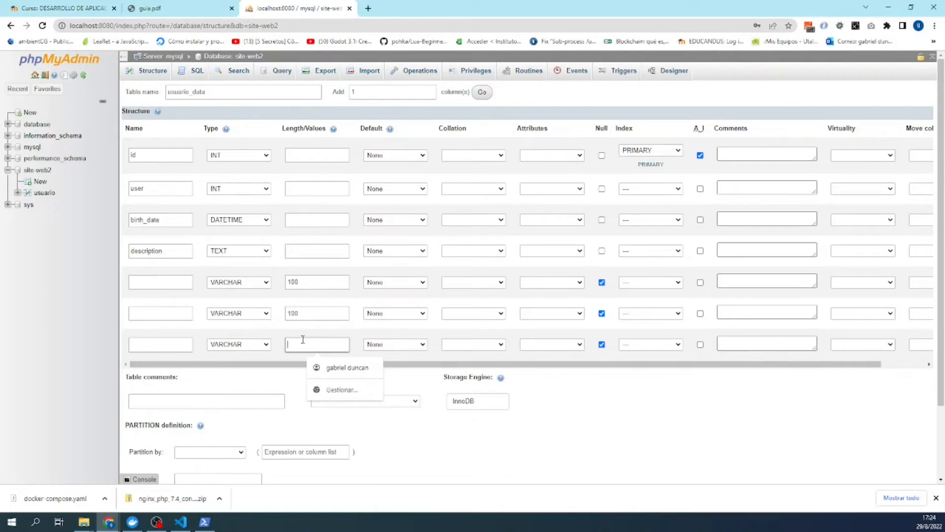
text(100)
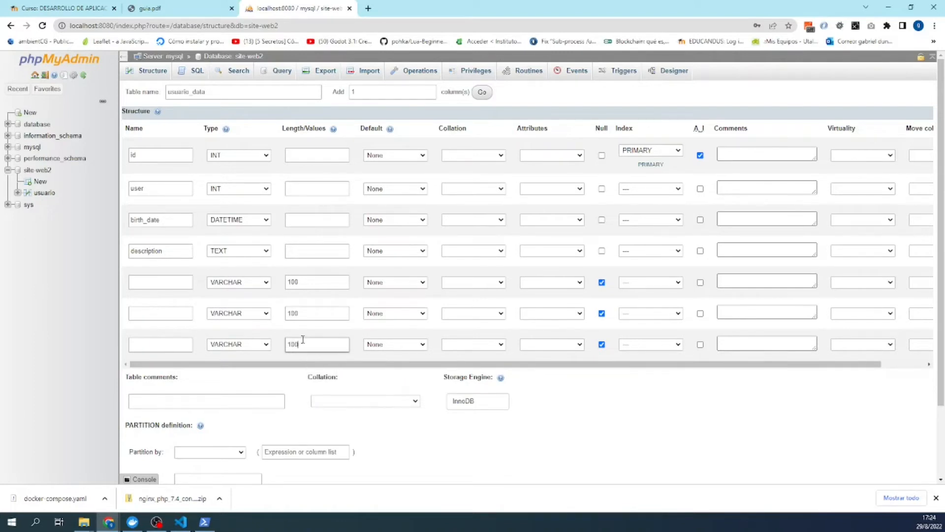
click(181, 281)
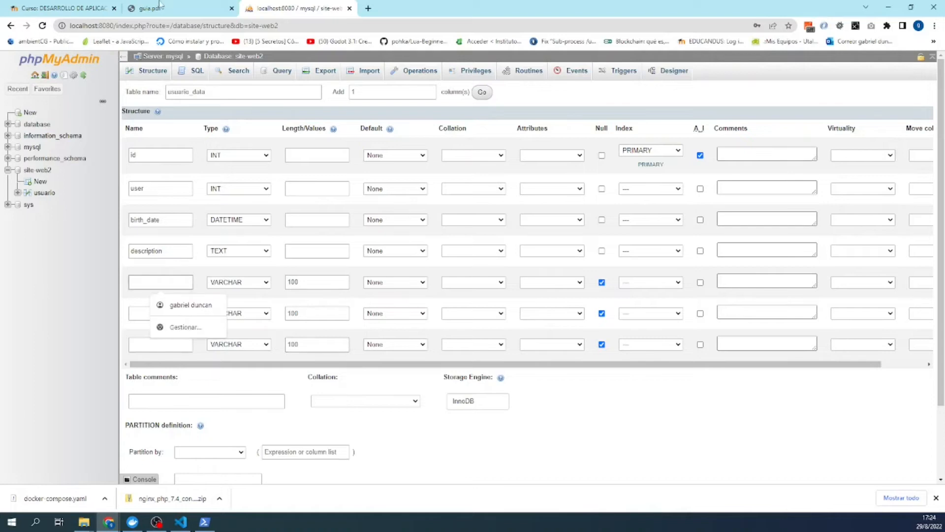
click(156, 8)
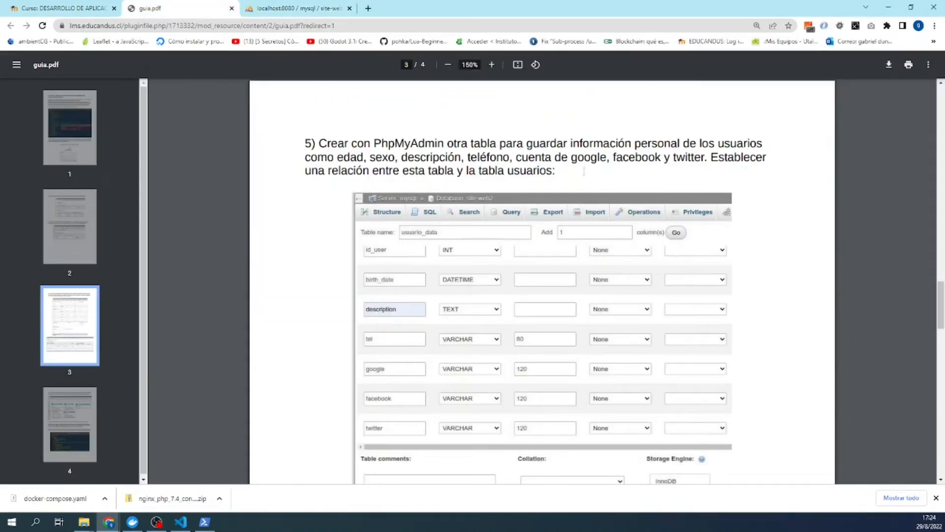
- Read the guia.pdf column list (tel, google, facebook, twitter), then go back to phpMyAdmin
click(297, 9)
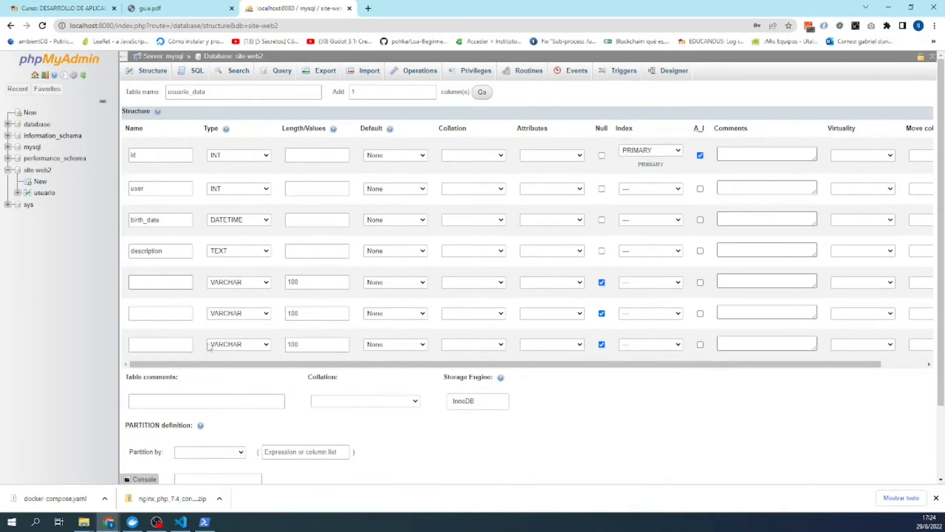
- Name row 5 'tel' and row 6 'google'
scroll(233, 346, down, 2)
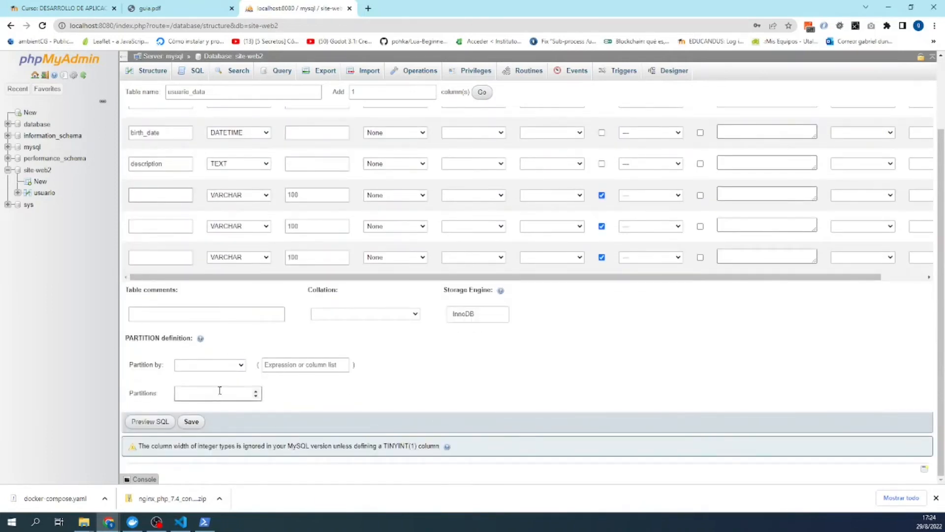
scroll(249, 321, up, 1)
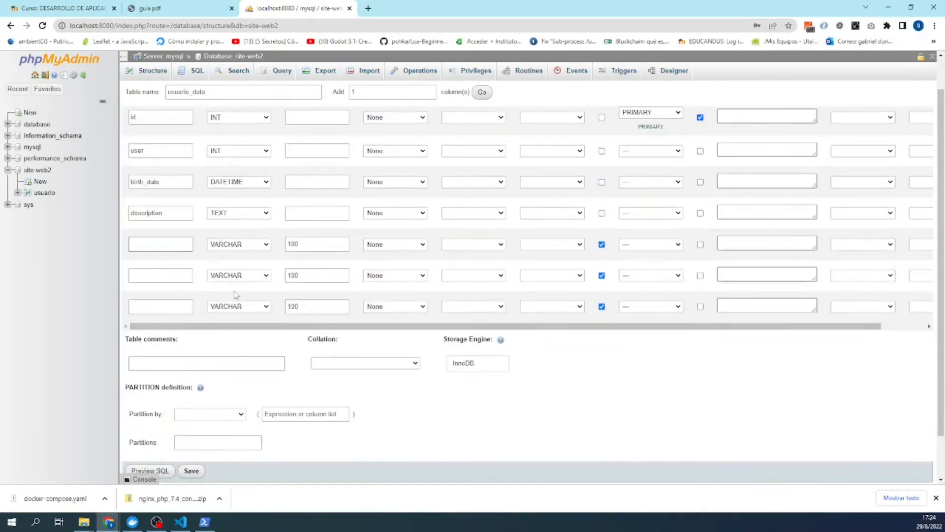
scroll(236, 294, up, 1)
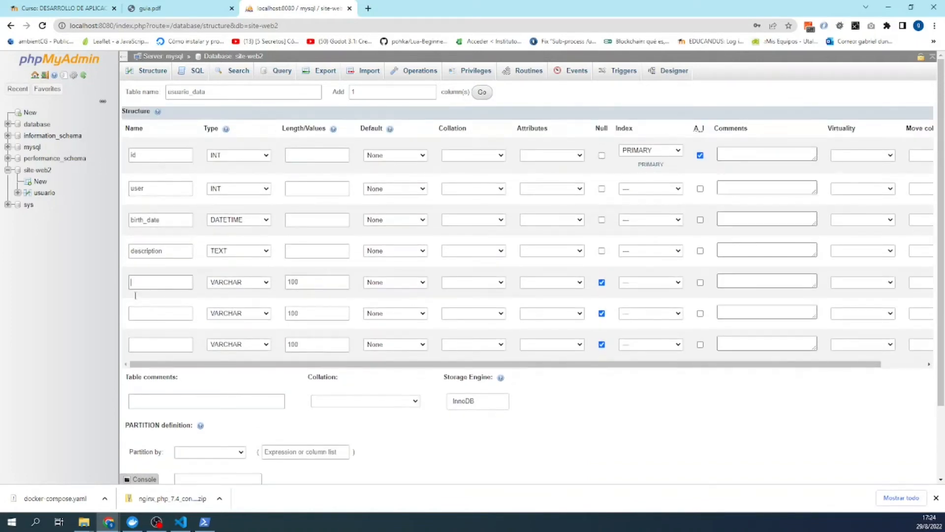
click(153, 284)
text(t)
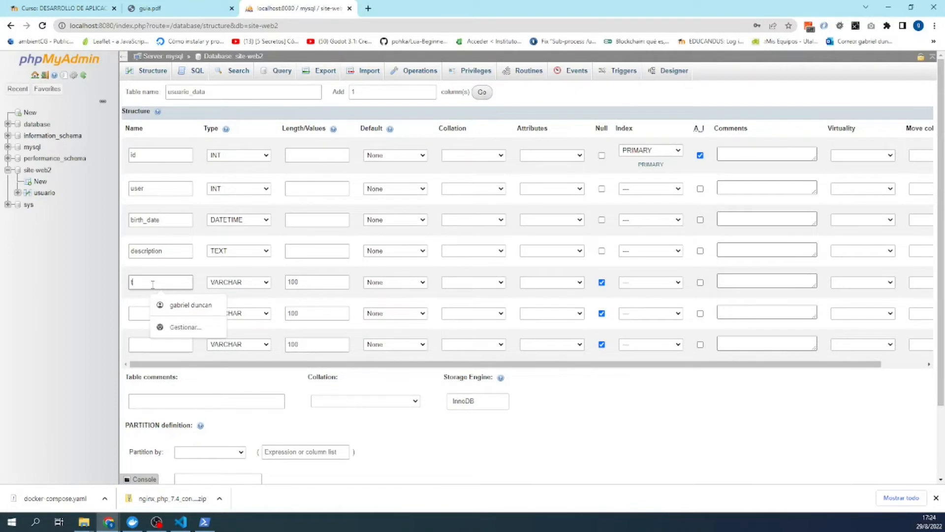
text(elefono)
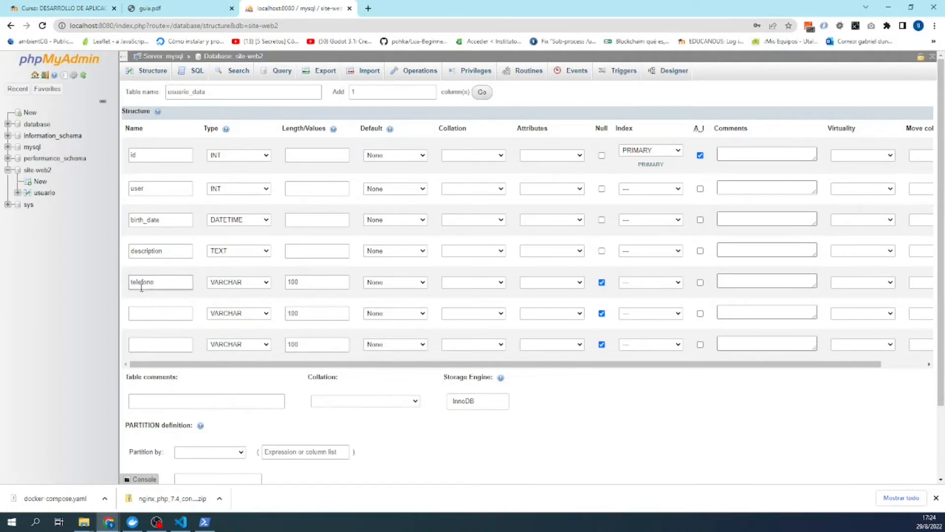
drag(138, 282, 177, 282)
key(BackSpace)
click(162, 310)
text(google)
click(143, 347)
- Name row 7 'facebook' and add one more column row
click(141, 347)
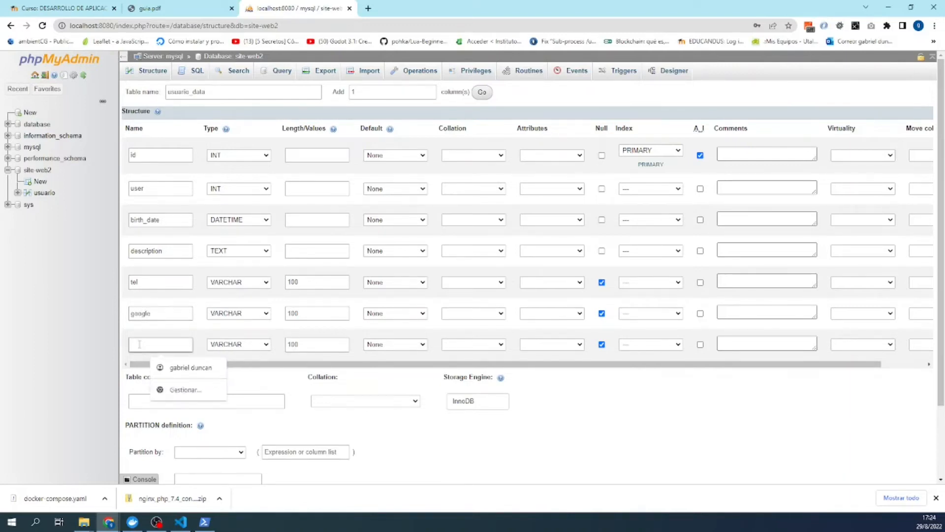
text(facebook)
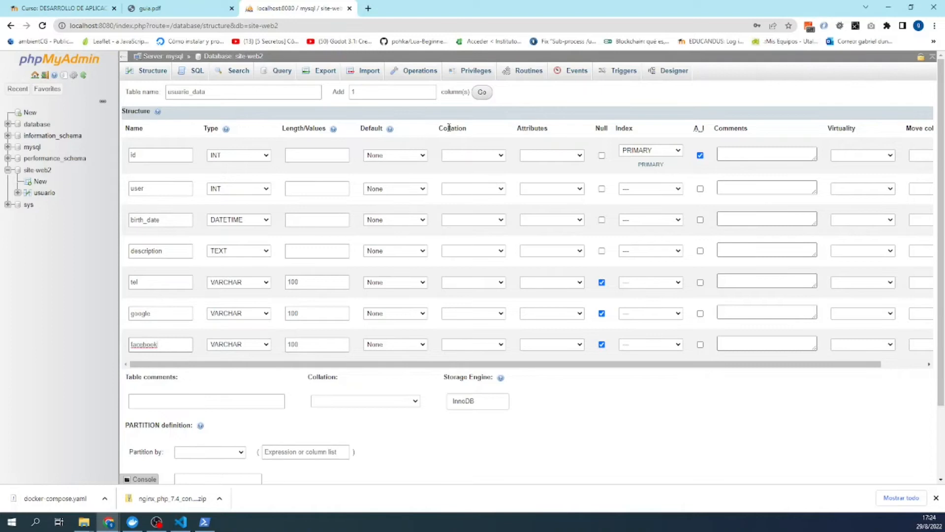
click(477, 95)
click(482, 93)
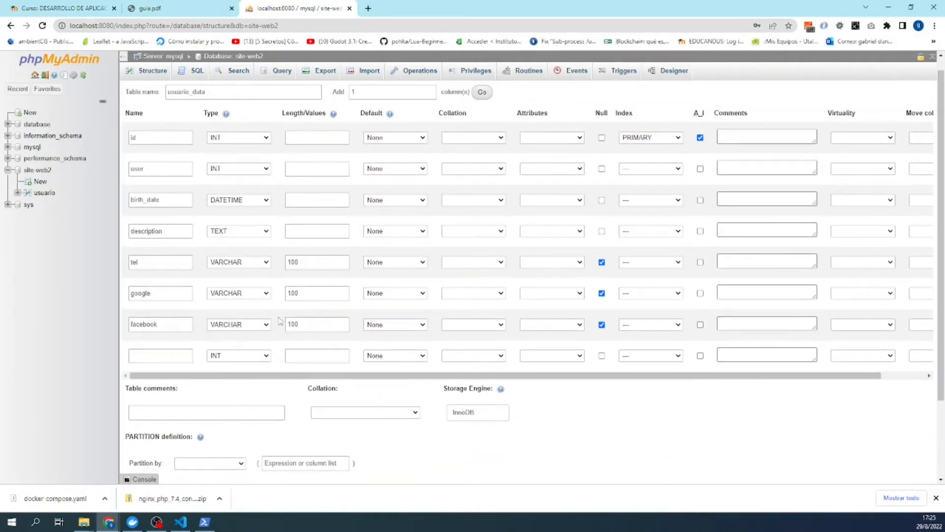
- Define row 8 as 'twitter', a nullable VARCHAR(100), and save the usuario_data table
click(268, 357)
click(251, 196)
click(177, 355)
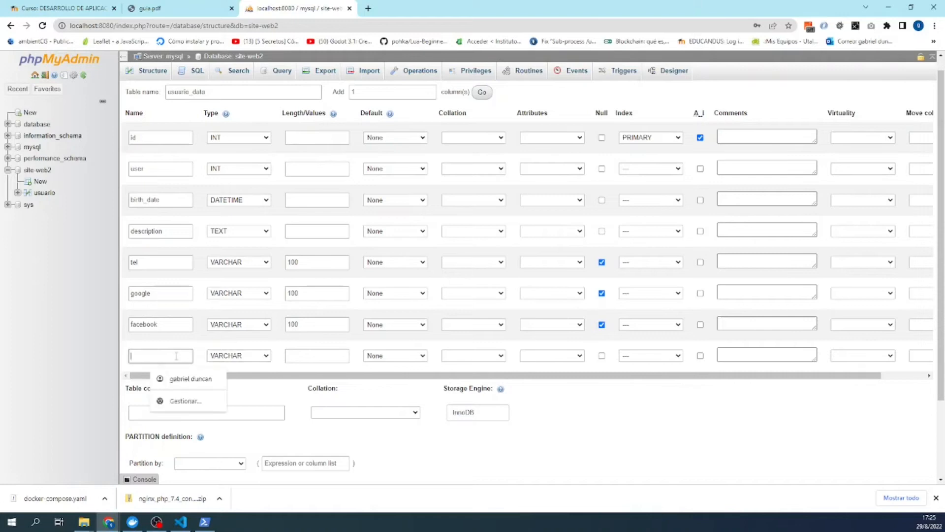
text(twitter)
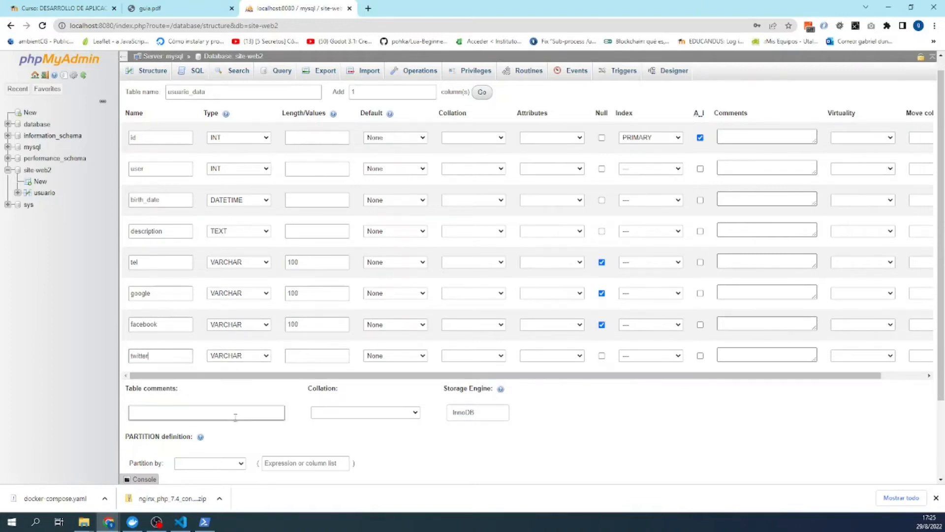
click(601, 356)
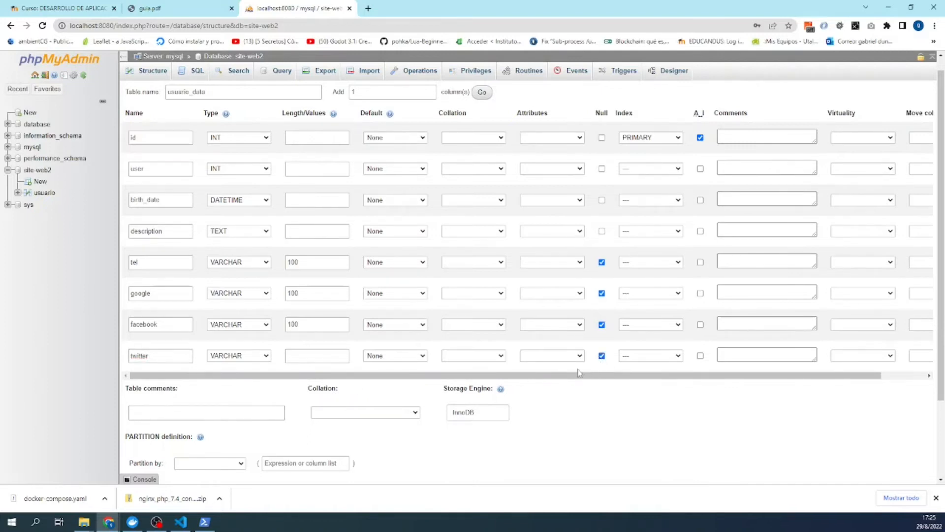
click(317, 355)
text(1)
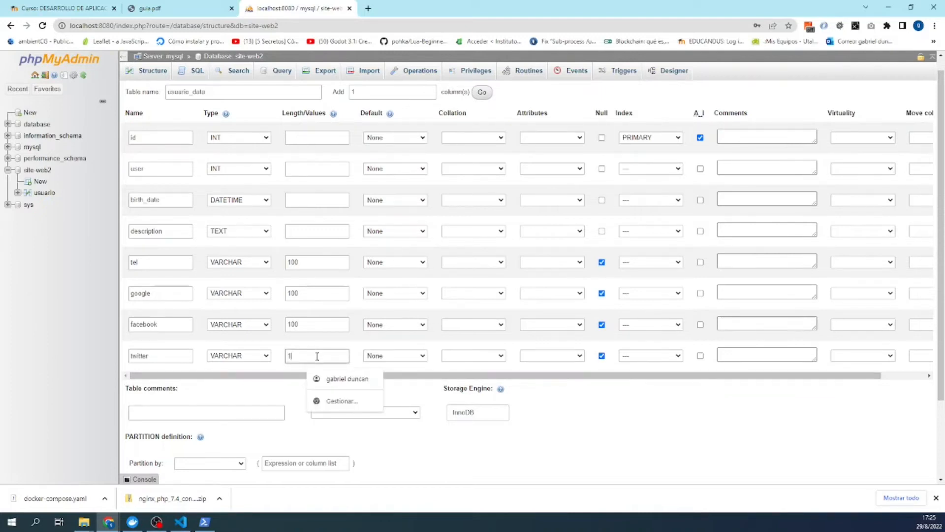
text(00)
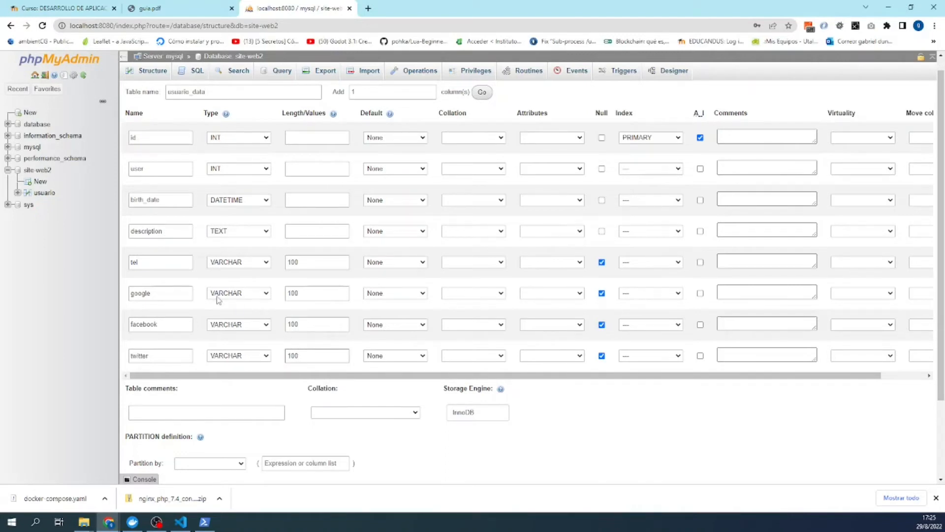
scroll(364, 317, up, 1)
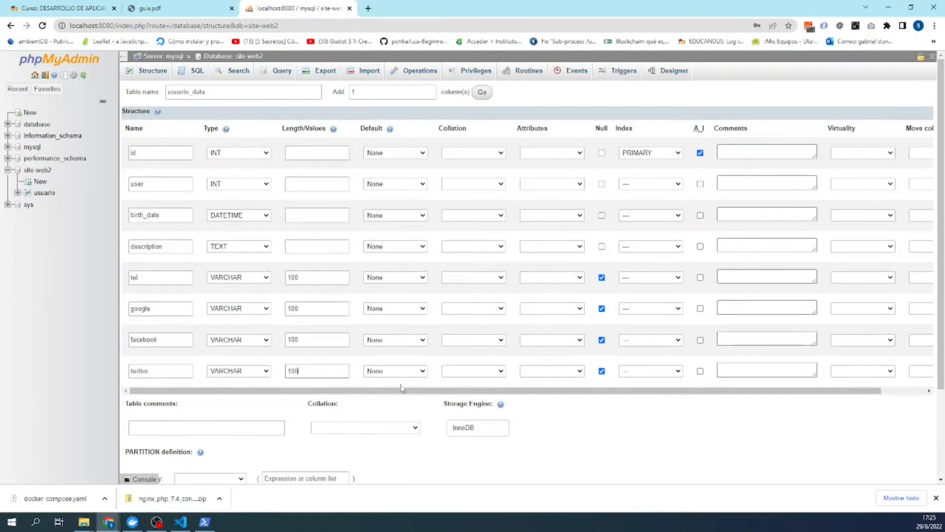
scroll(448, 433, down, 3)
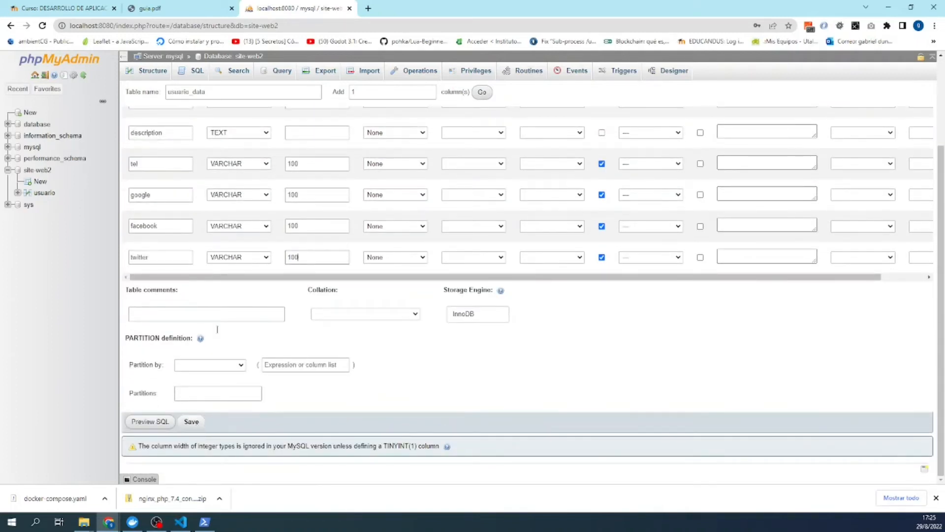
scroll(219, 325, up, 3)
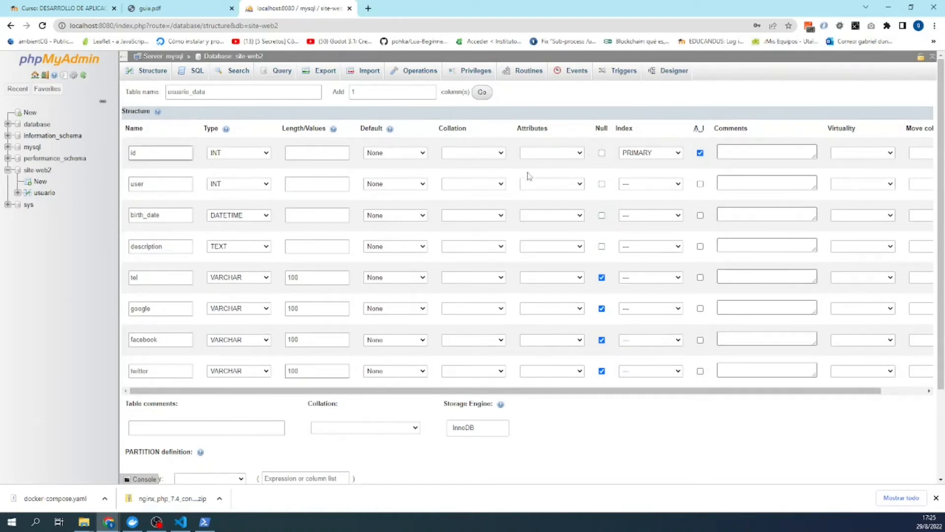
scroll(252, 399, down, 3)
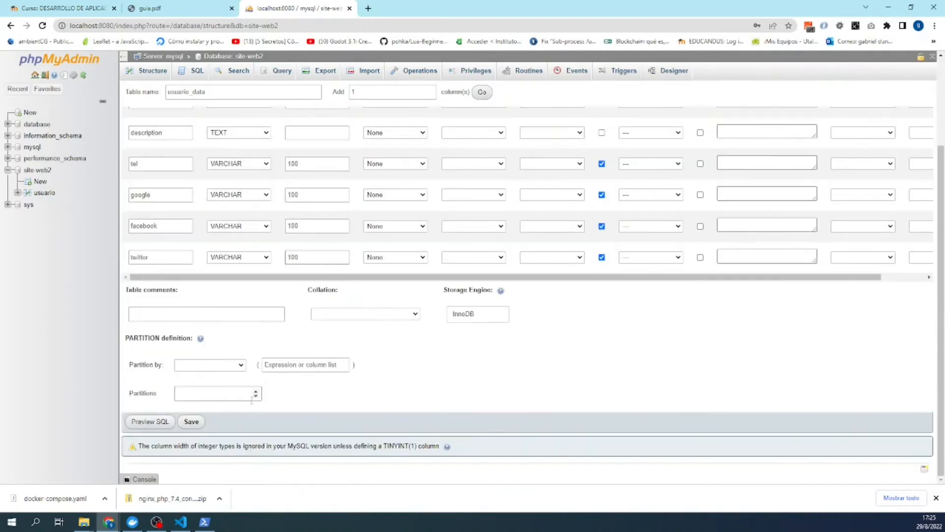
click(201, 422)
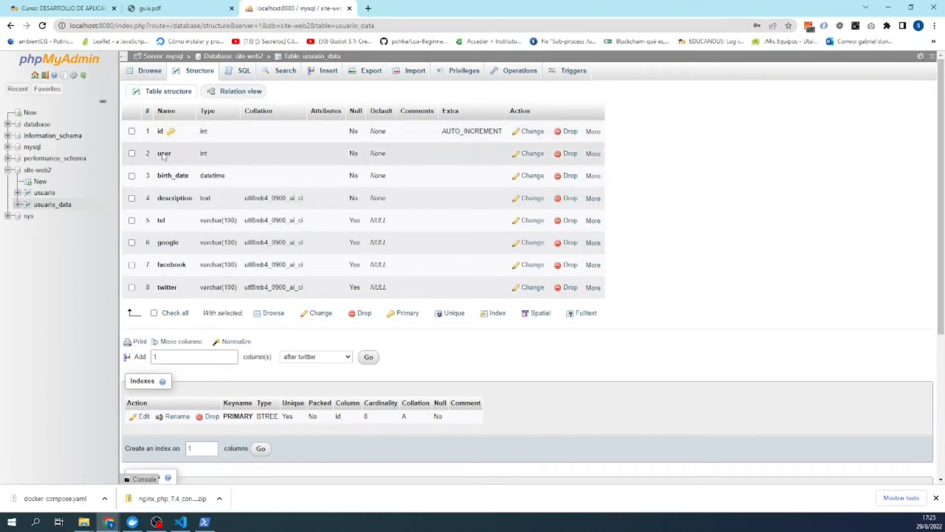
- Open usuario_data's Relation view to add a foreign key
click(239, 91)
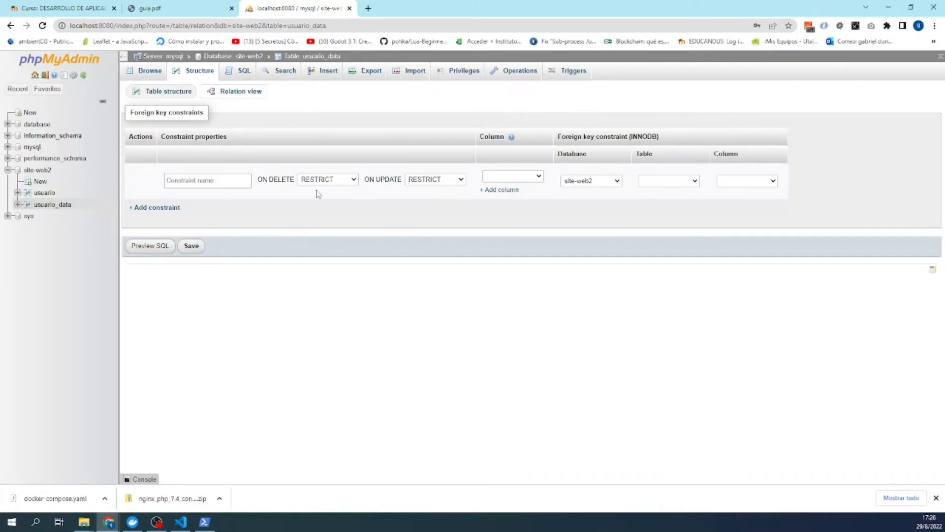
- Point column 'user' at usuario.id, with ON DELETE CASCADE and ON UPDATE NO ACTION
click(354, 180)
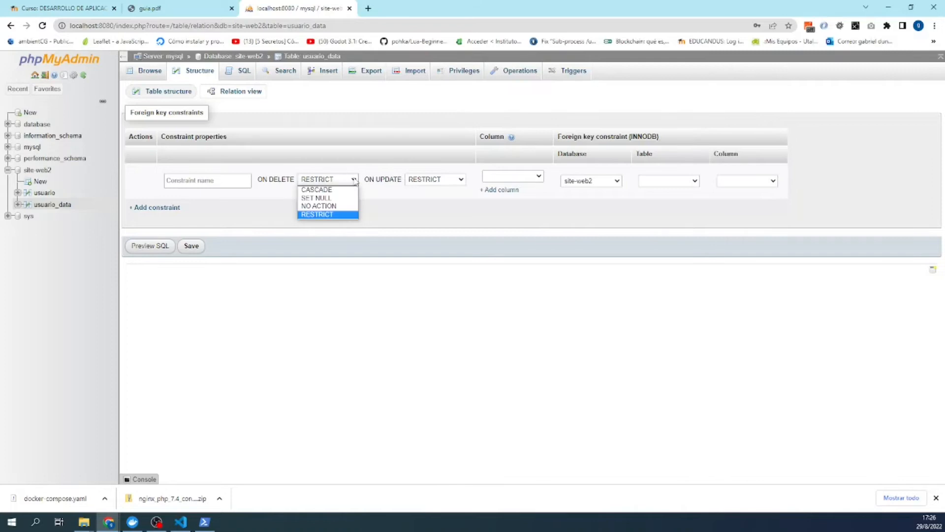
click(325, 193)
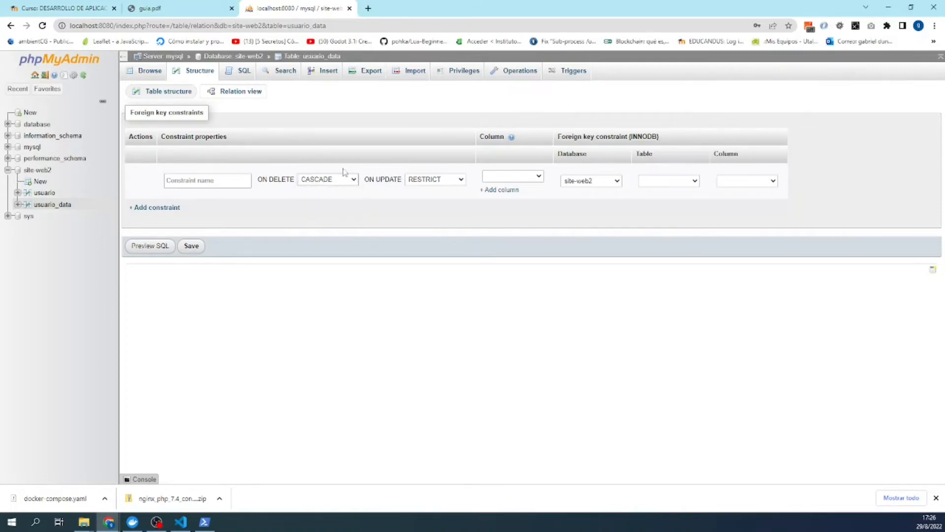
click(460, 181)
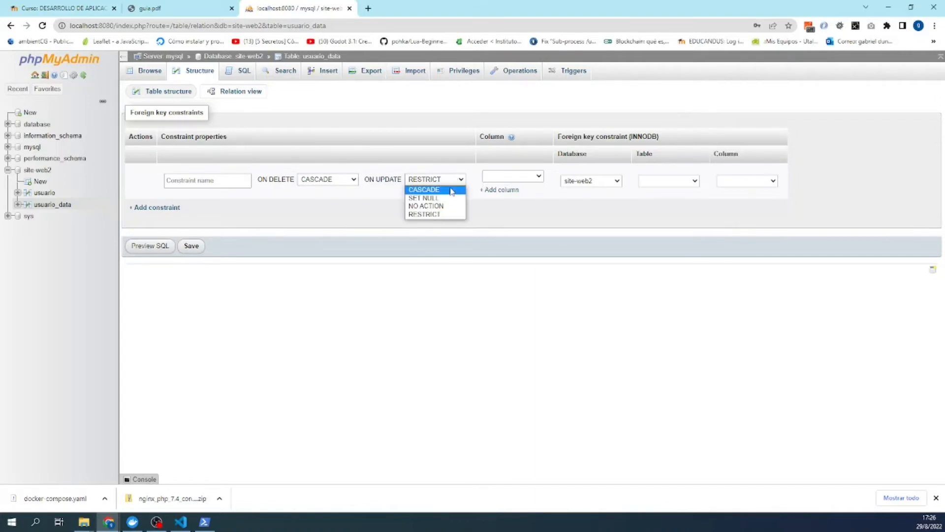
click(451, 190)
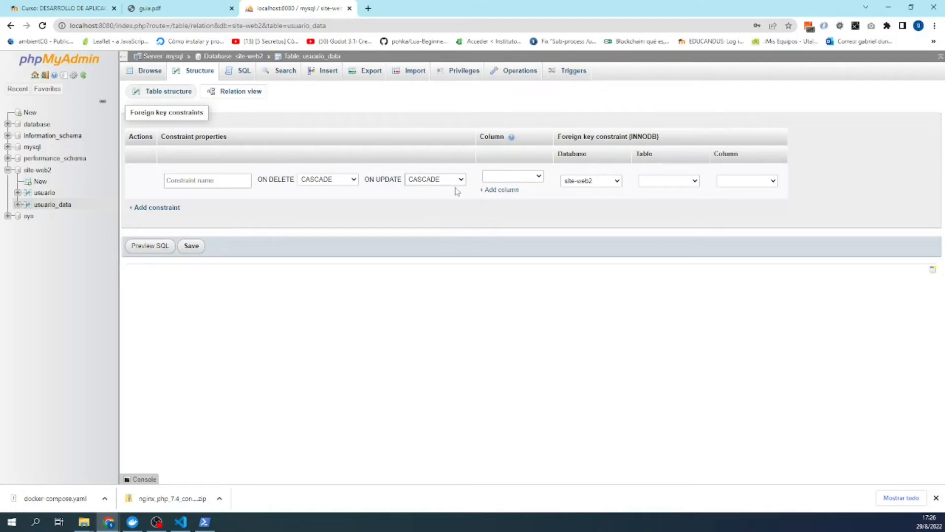
click(457, 180)
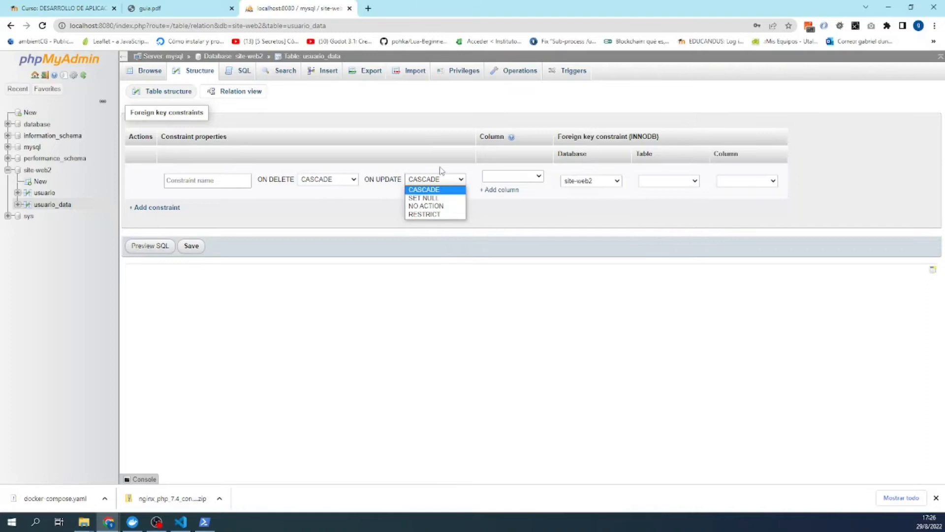
click(429, 205)
click(512, 176)
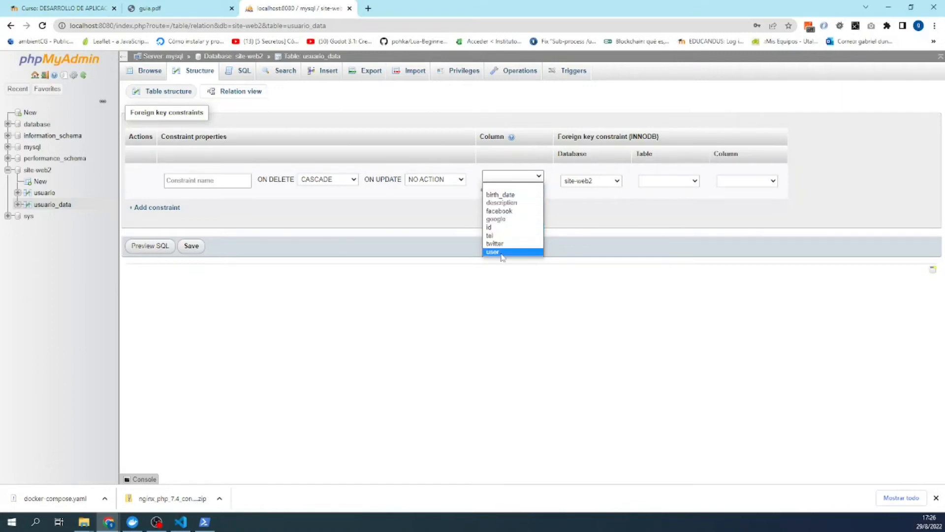
click(521, 251)
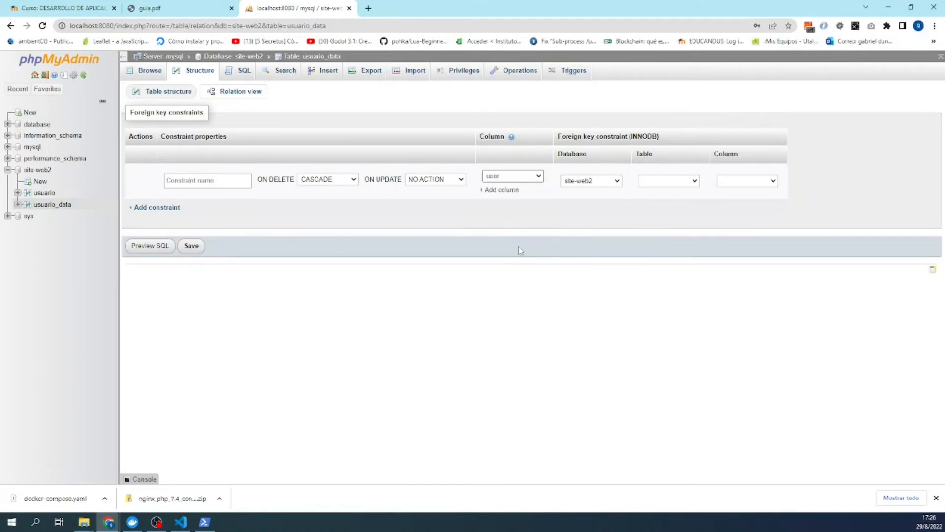
click(668, 183)
click(653, 199)
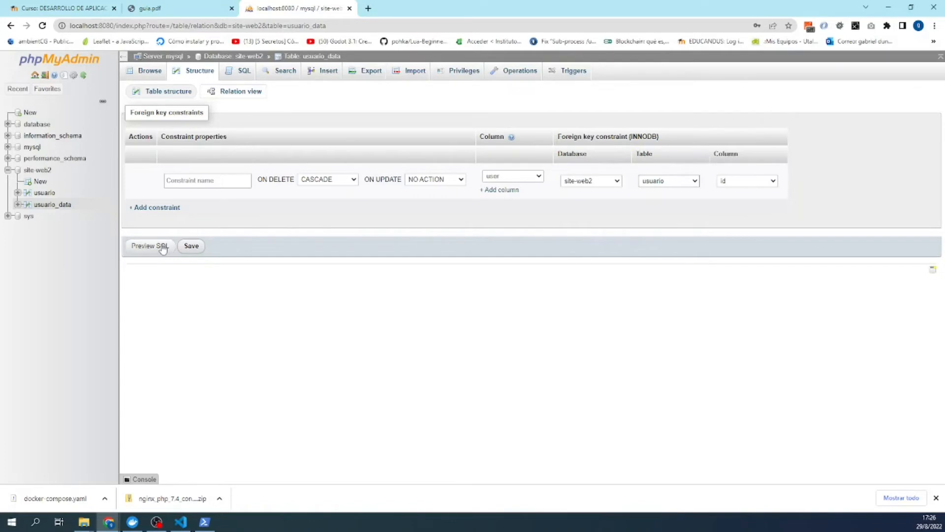
- Save the foreign key, then reload the usuario_data Structure page via Browse
click(192, 246)
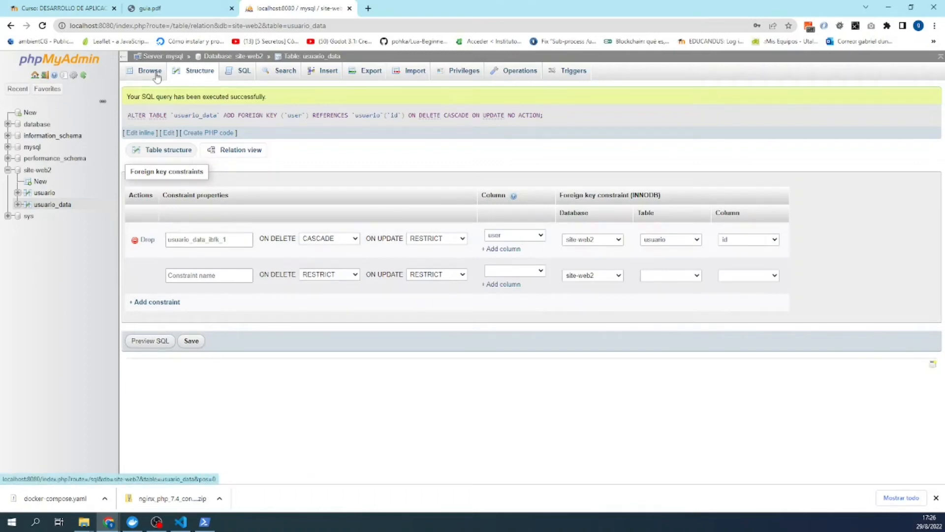
click(151, 72)
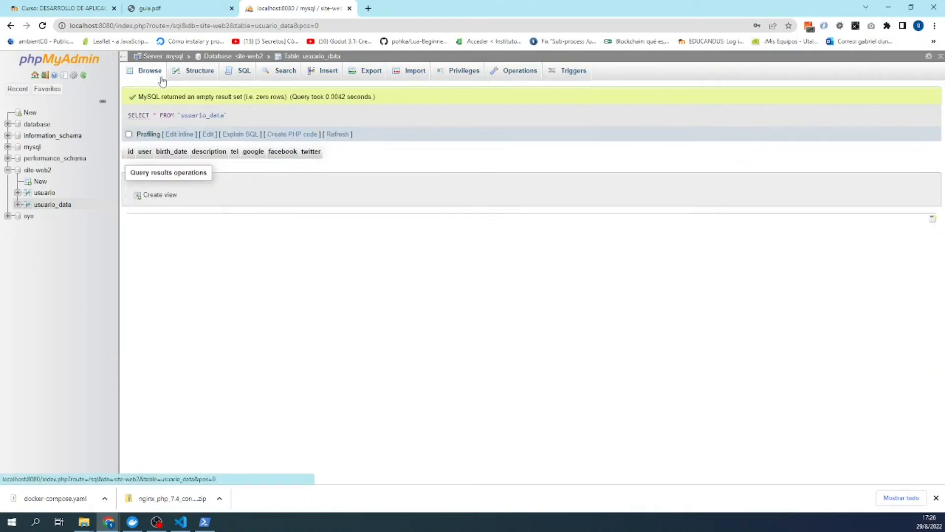
click(184, 72)
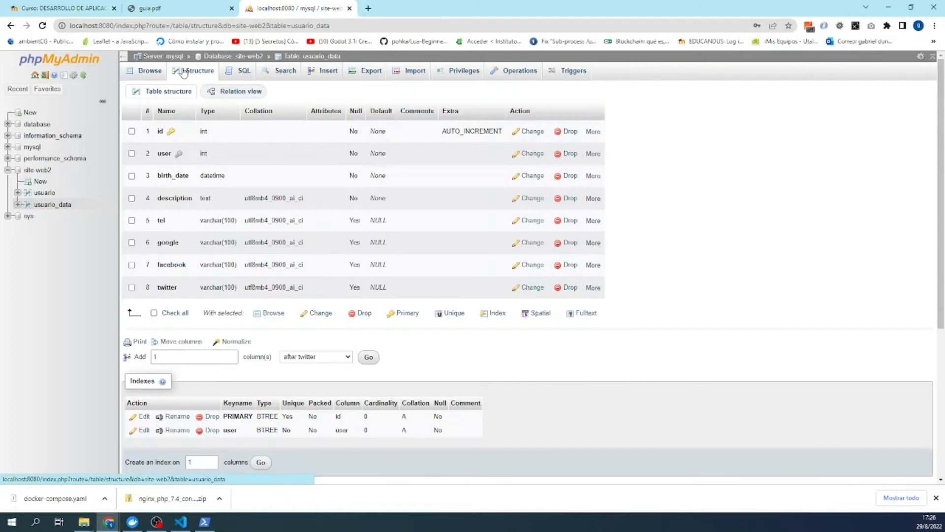
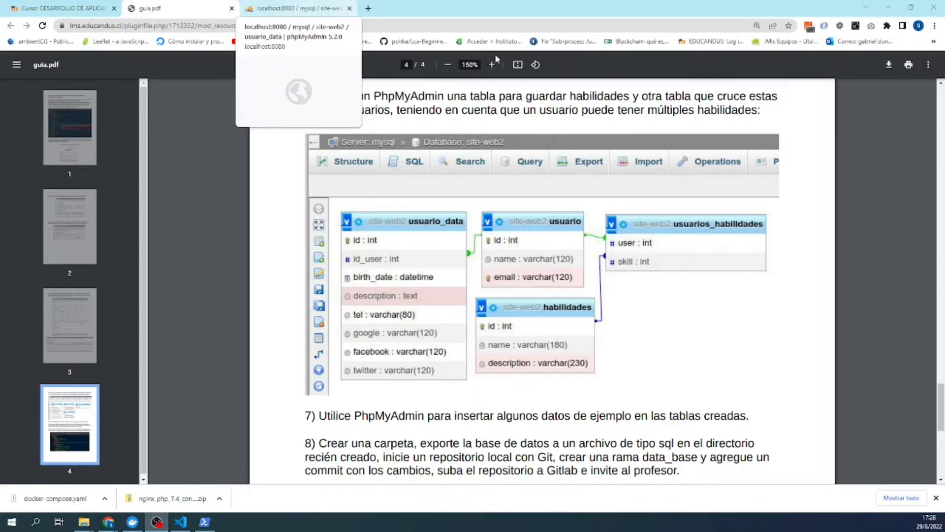
- From the site-web2 overview, name a new table 'habilidades' and give it 3 columns
click(322, 6)
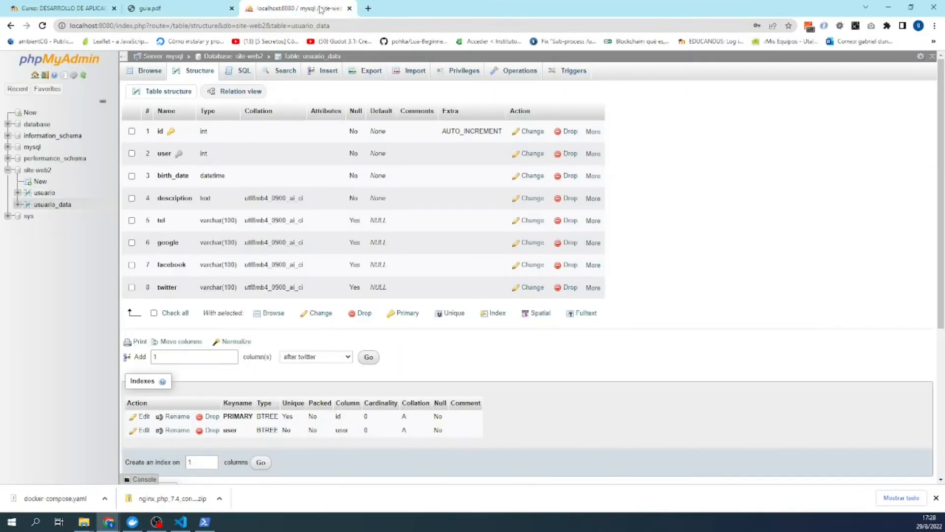
click(229, 57)
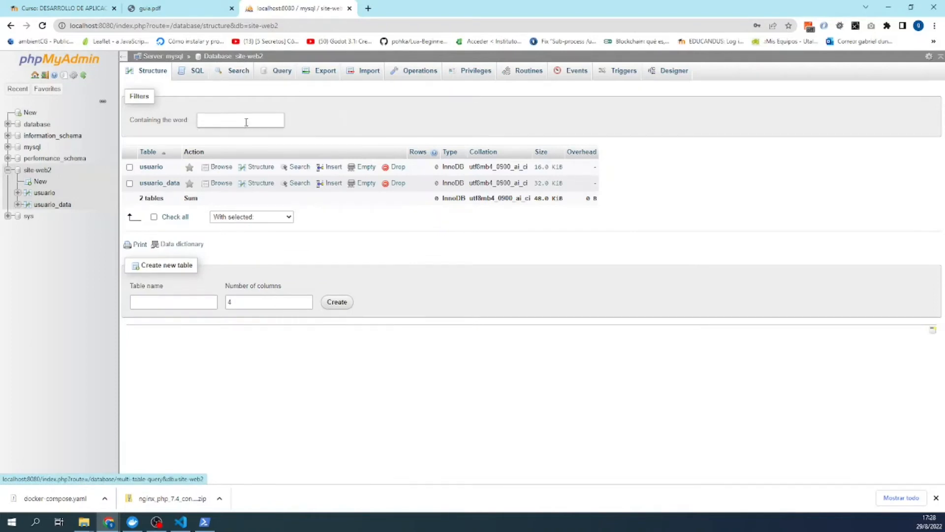
click(171, 301)
text(h)
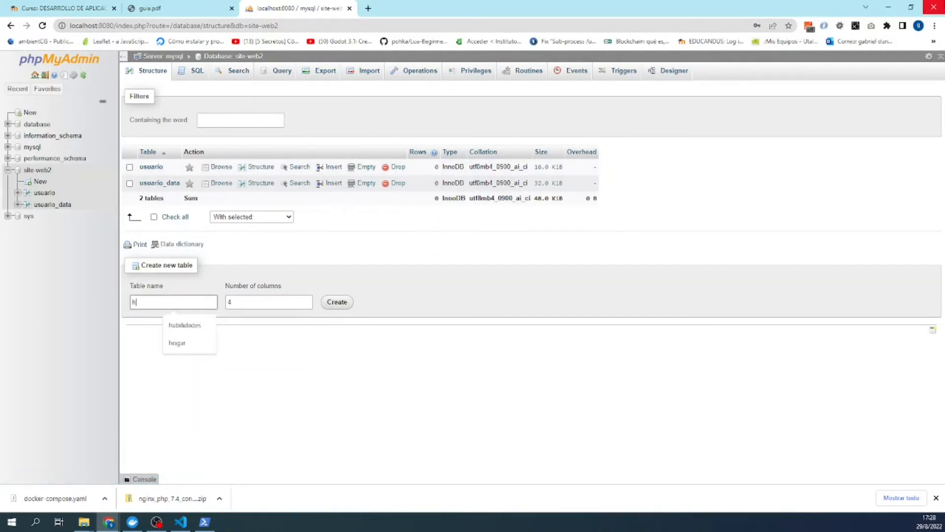
text(abilidades)
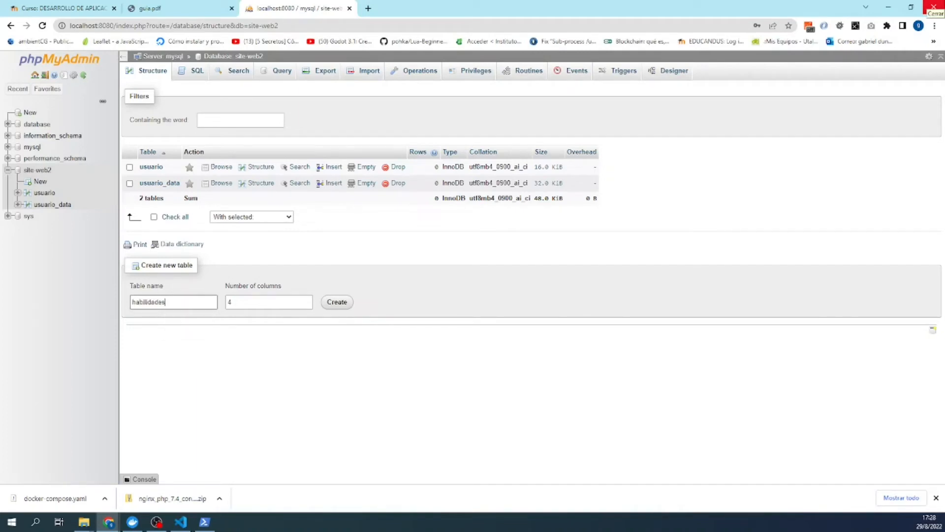
click(307, 304)
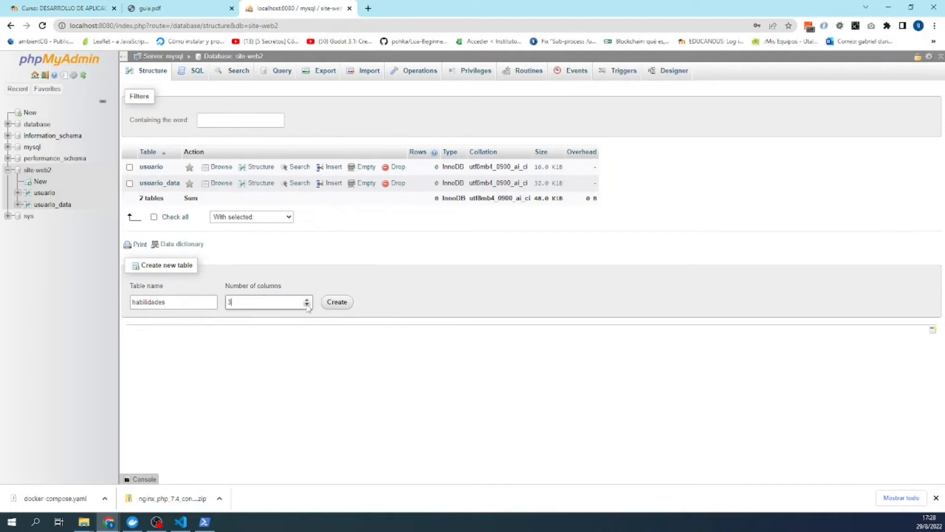
- Define the first column as id, an auto-increment primary key
click(336, 303)
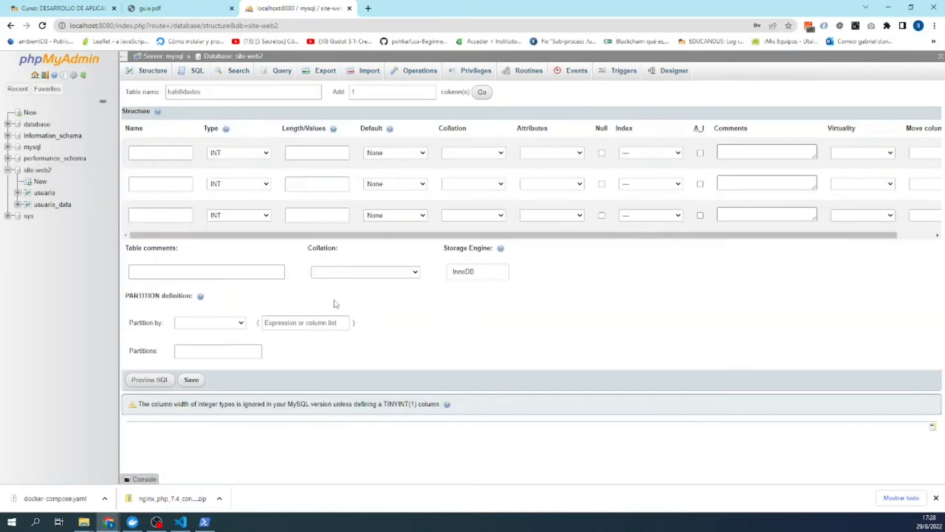
click(139, 153)
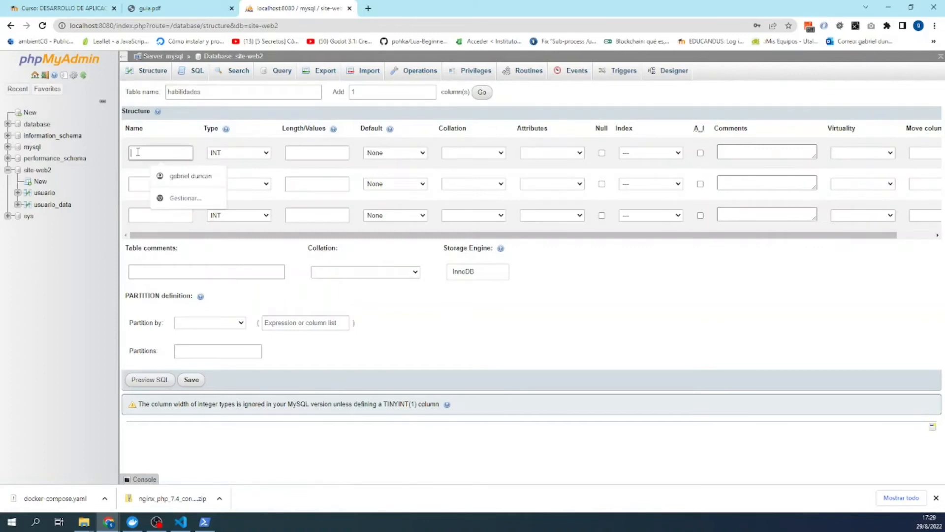
text(is)
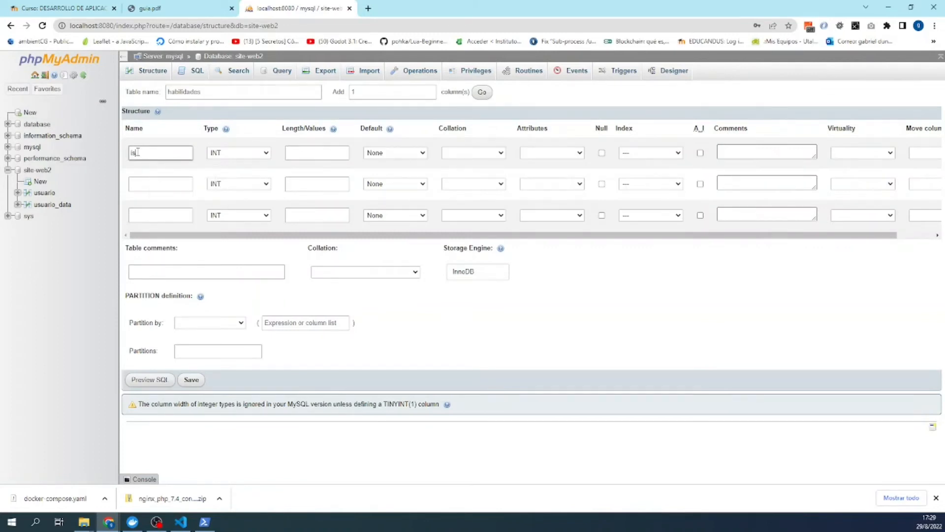
key(BackSpace)
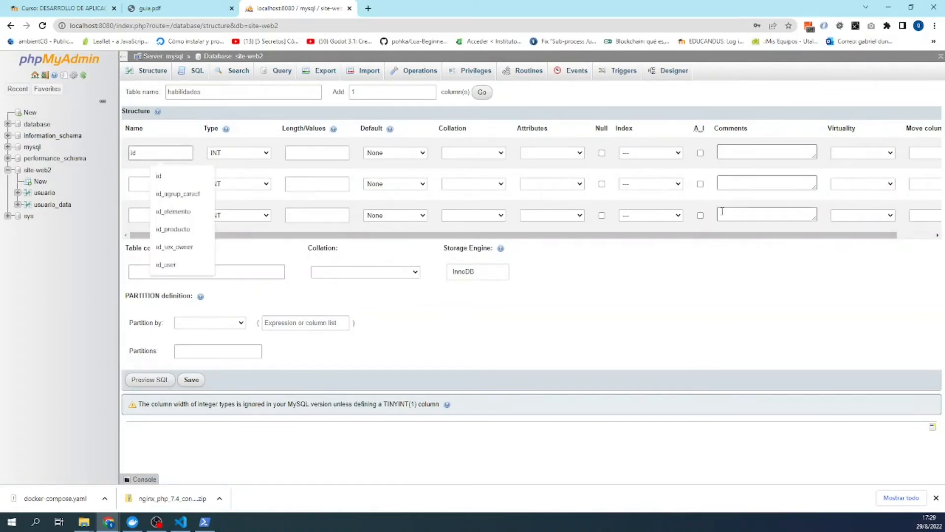
click(702, 152)
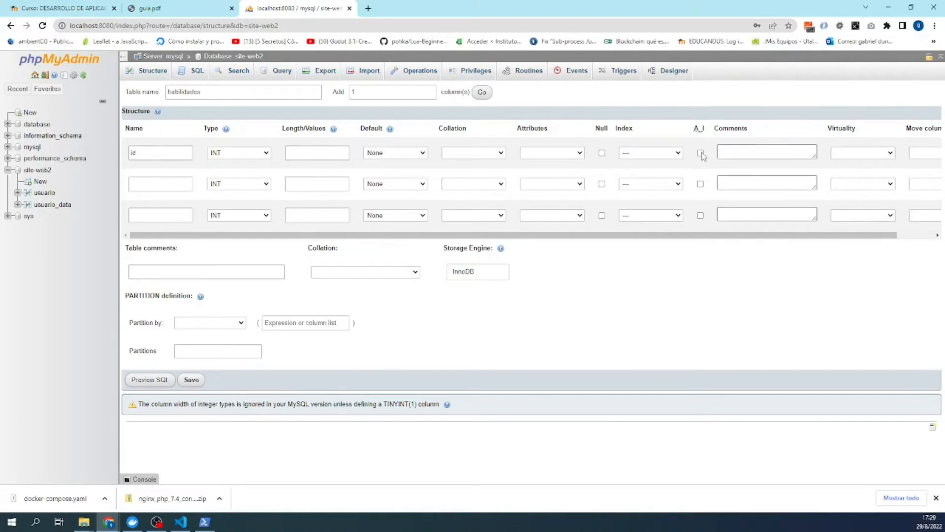
click(701, 154)
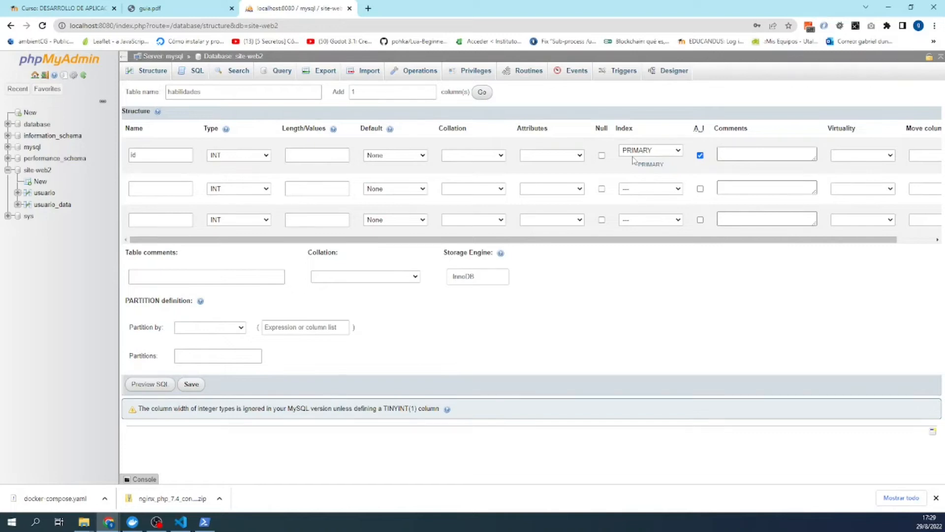
- Add a second column 'name' of type VARCHAR with length 120
text(name)
click(241, 192)
click(242, 207)
click(302, 193)
text(120)
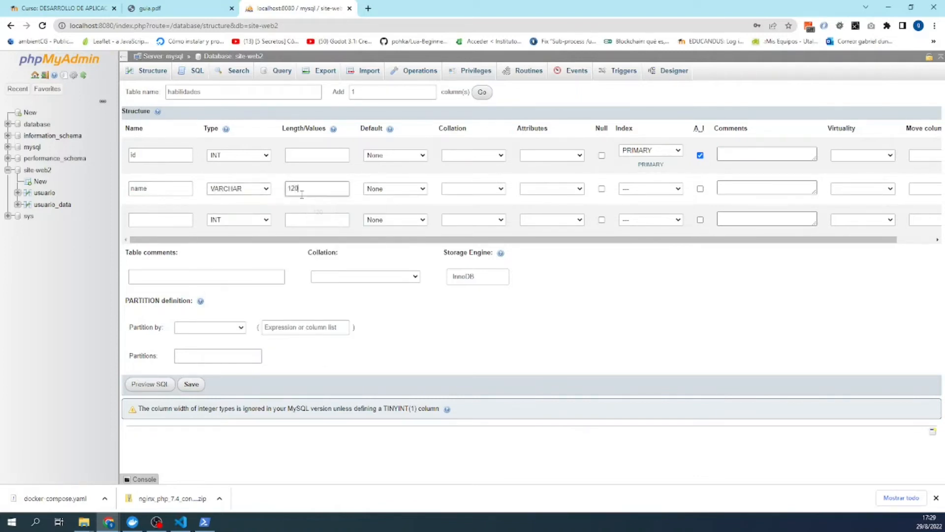
- Add a nullable TEXT column 'description' and save the habilidades table
click(178, 220)
text(de)
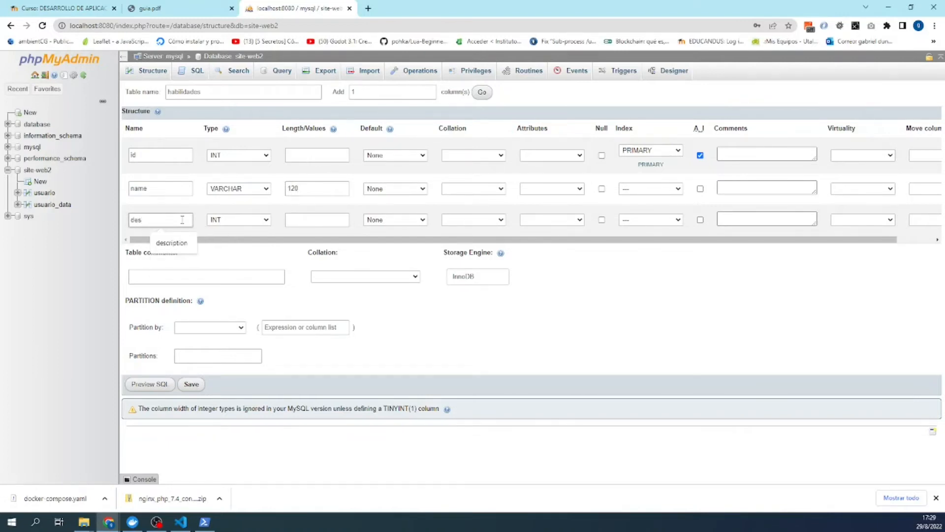
text(s)
click(171, 243)
click(232, 220)
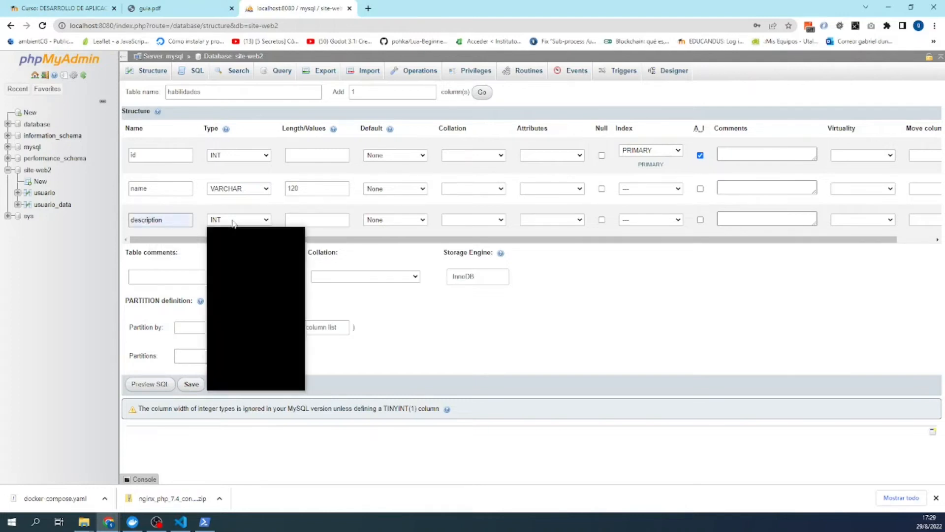
click(231, 246)
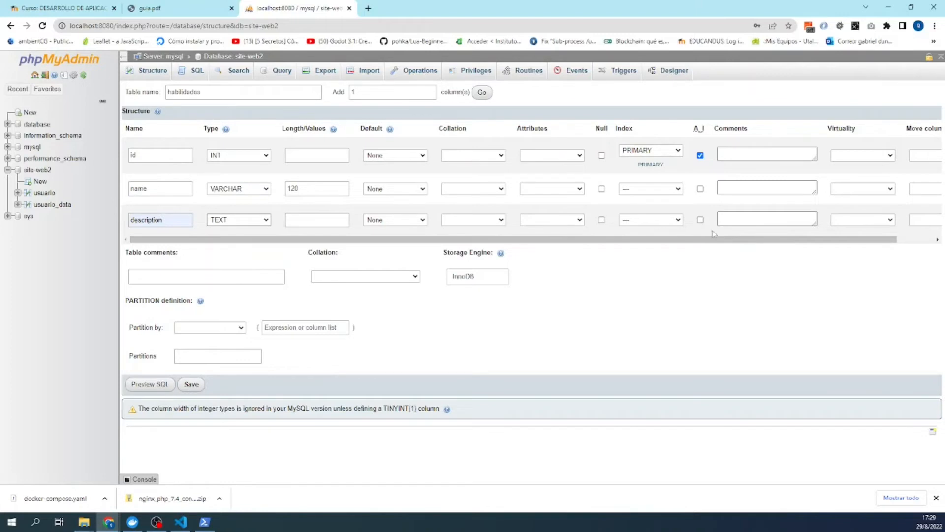
click(601, 219)
click(191, 384)
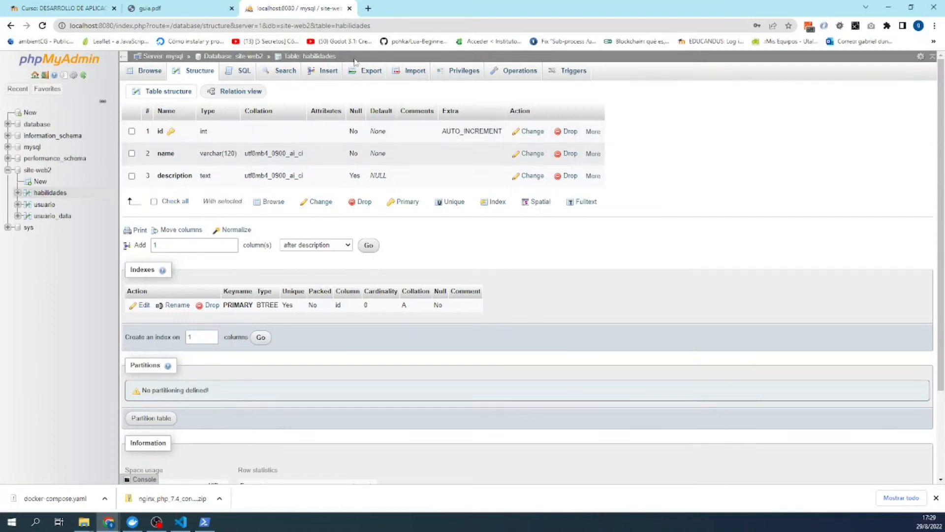
- Start a new site-web2 table named habilidades_usuarios with 2 columns
click(262, 57)
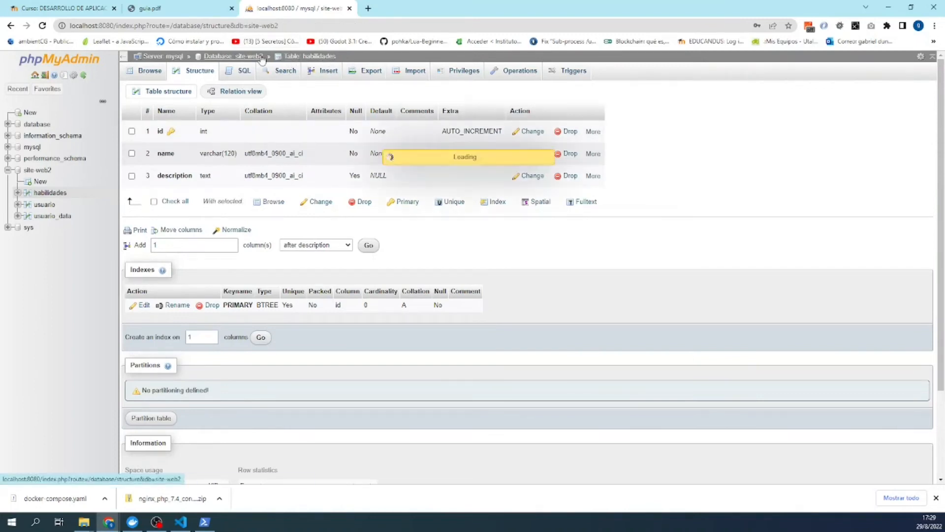
click(186, 321)
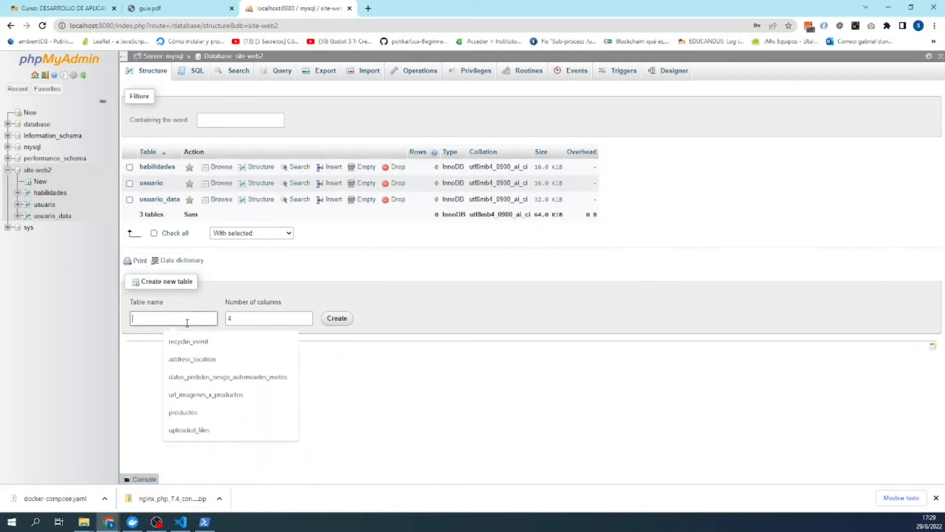
text(habilidades_usuarios)
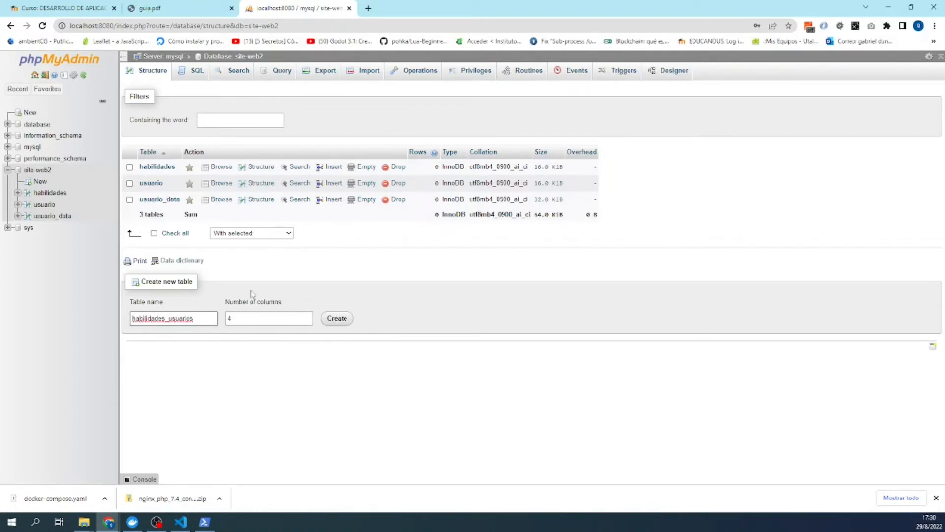
click(286, 318)
click(305, 321)
click(338, 320)
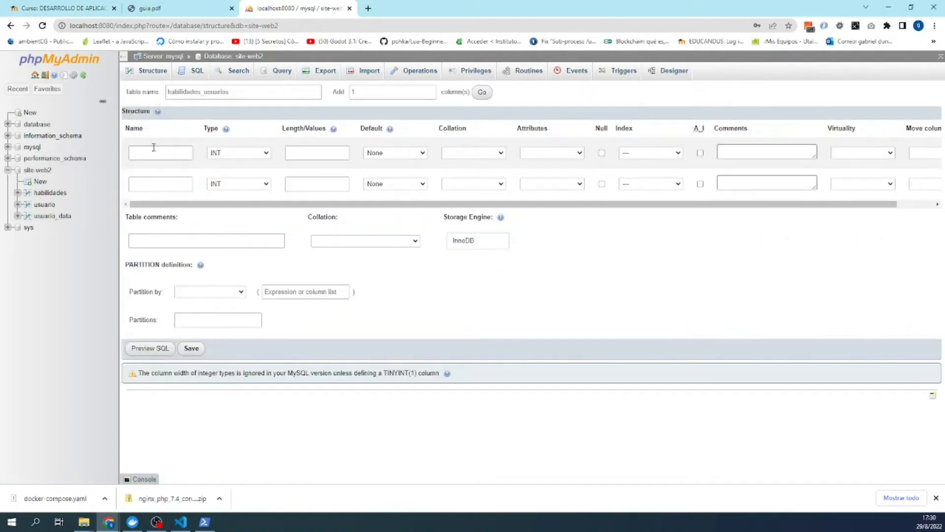
- Name the two INT columns 'user' and 'skill', then save habilidades_usuarios
click(154, 147)
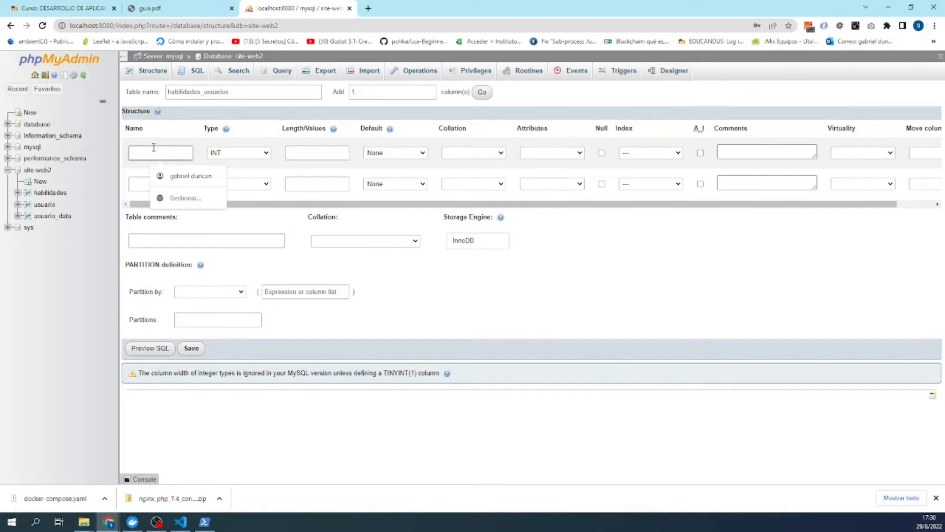
text(skill)
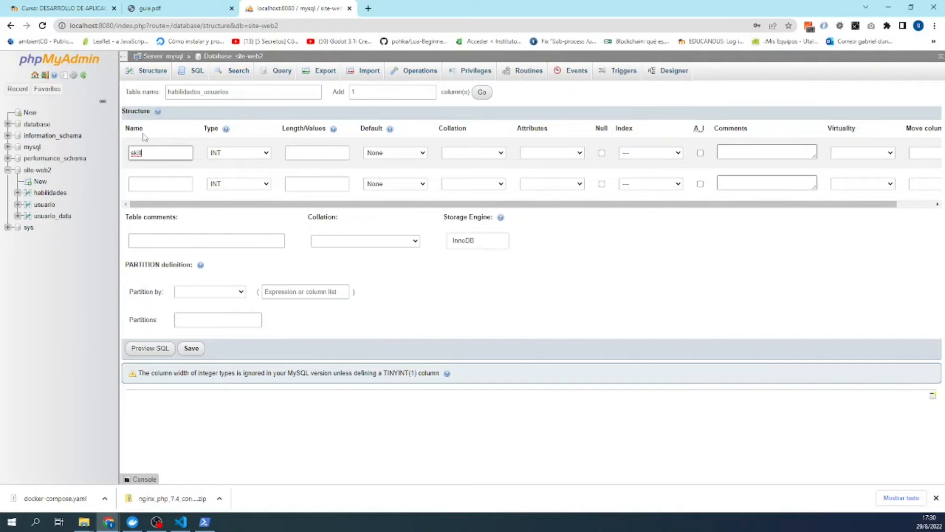
click(145, 137)
double_click(134, 152)
key(BackSpace)
text(user)
click(151, 182)
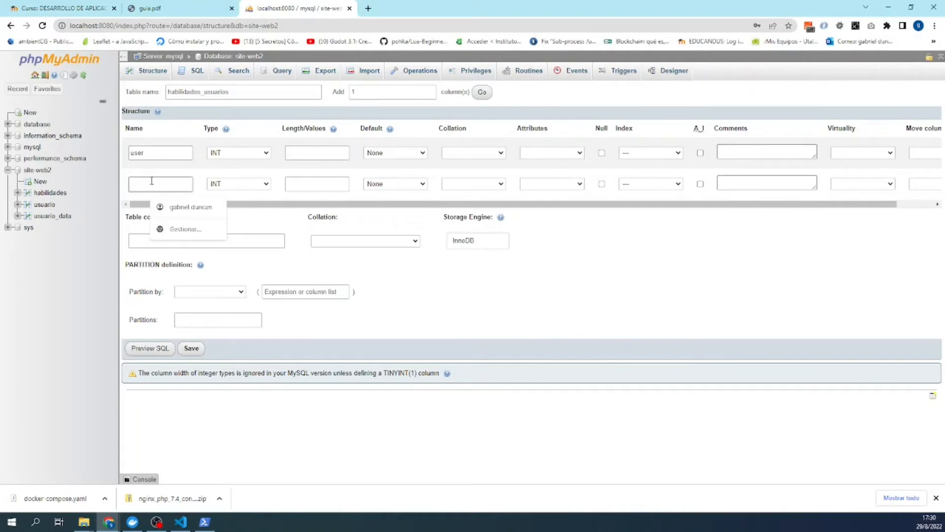
text(skill)
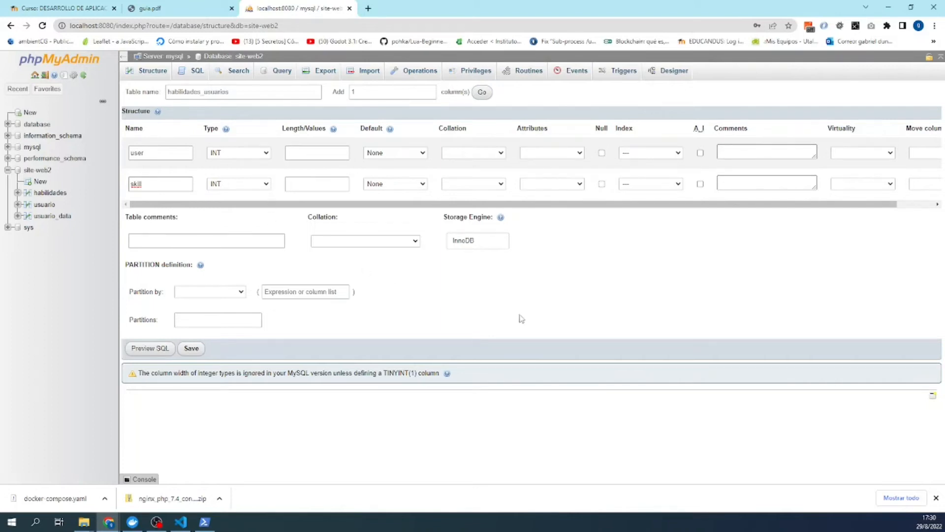
click(191, 349)
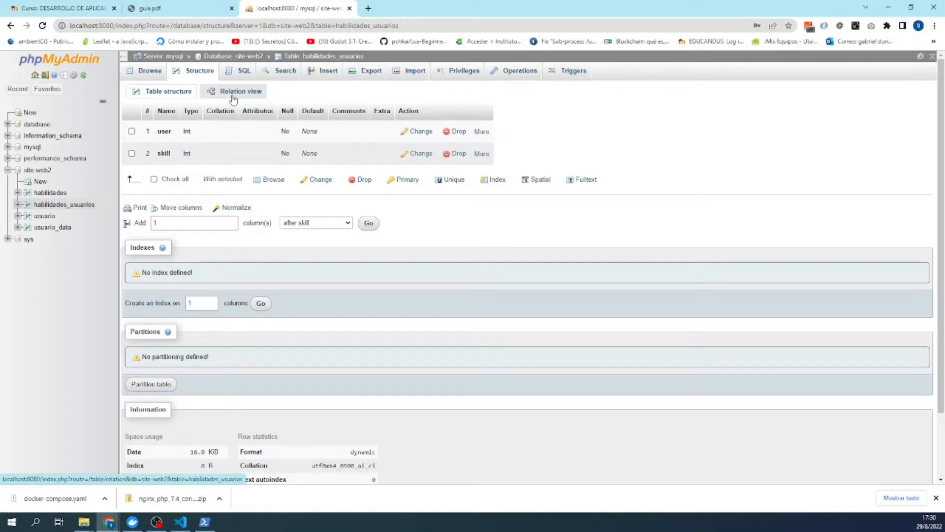
- In Relation view, set the new constraint to ON DELETE CASCADE and ON UPDATE NO ACTION
click(233, 98)
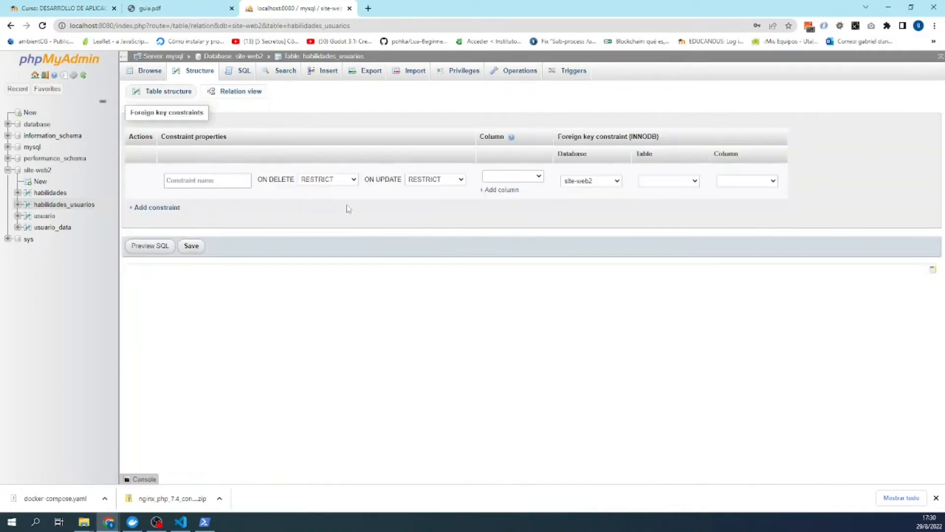
click(335, 180)
click(333, 189)
click(427, 181)
click(429, 188)
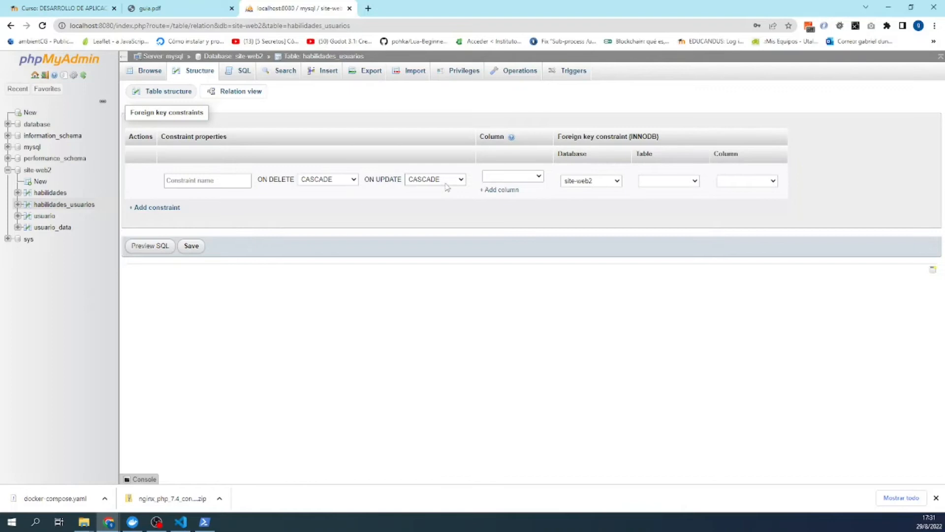
click(446, 183)
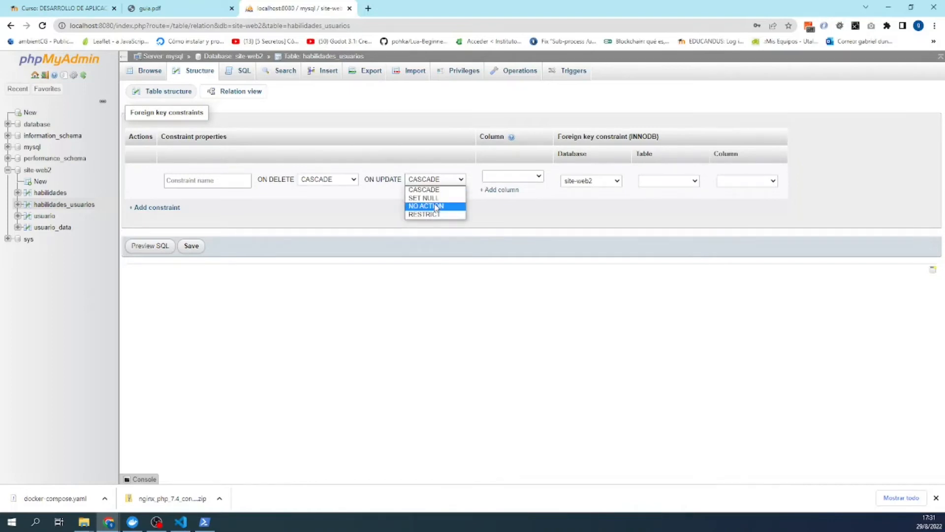
click(433, 168)
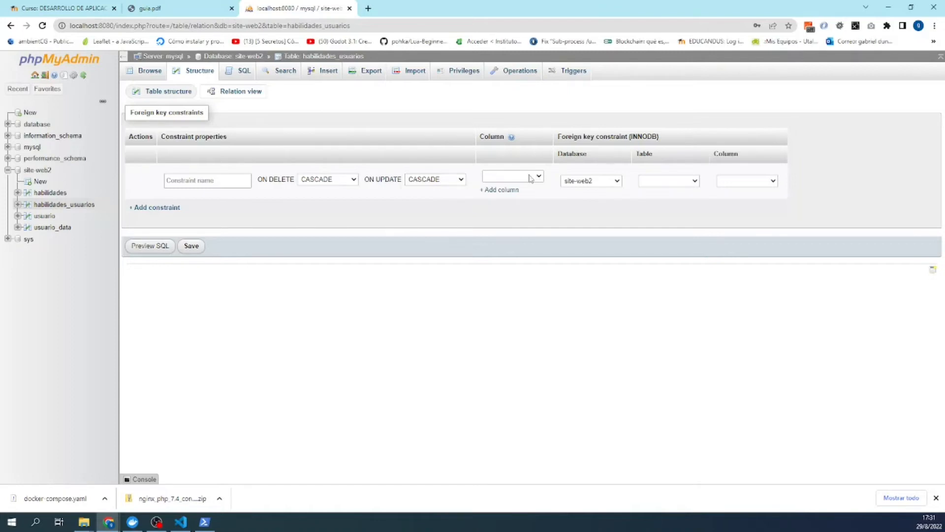
click(445, 181)
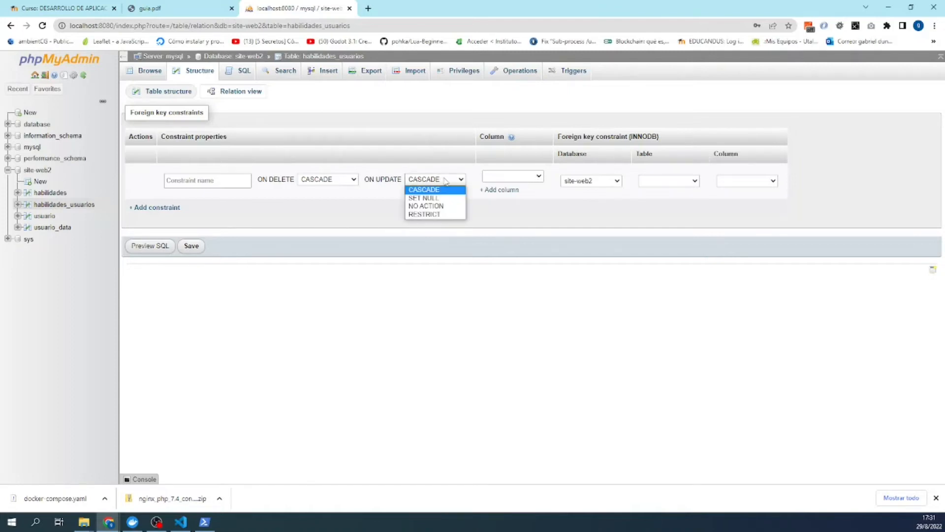
click(439, 207)
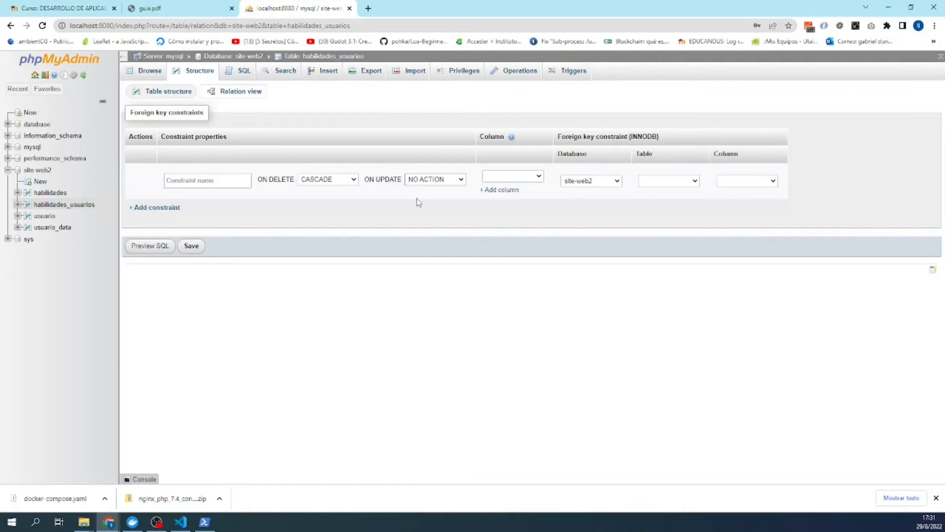
- Link column user to the usuario table's id and save the constraint
click(523, 180)
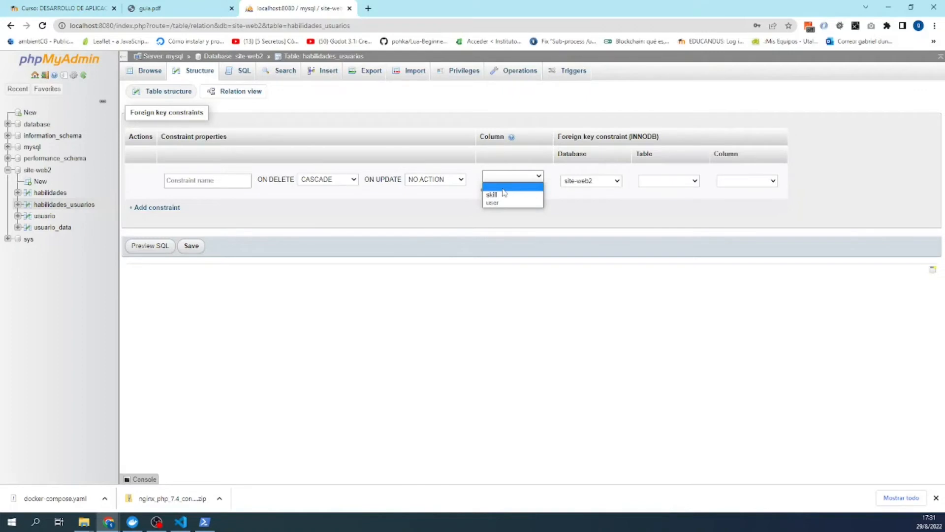
click(492, 202)
click(669, 183)
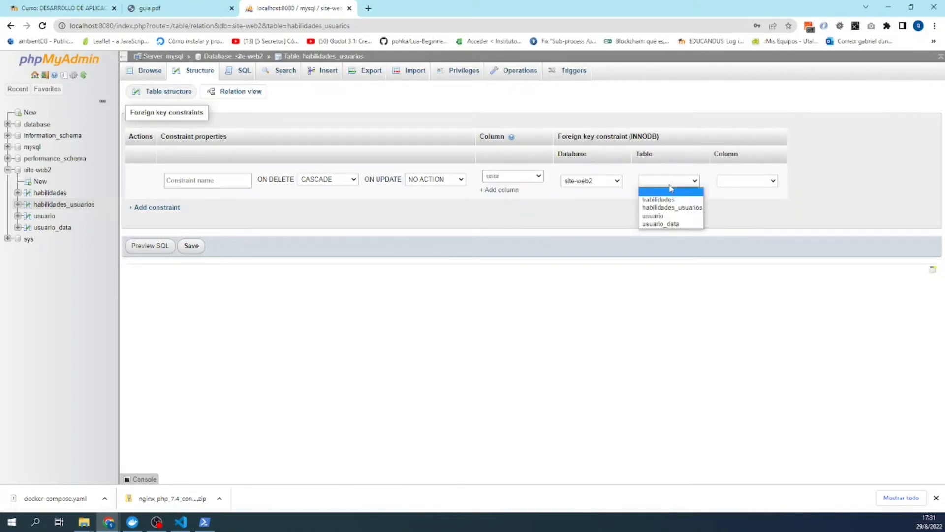
click(669, 216)
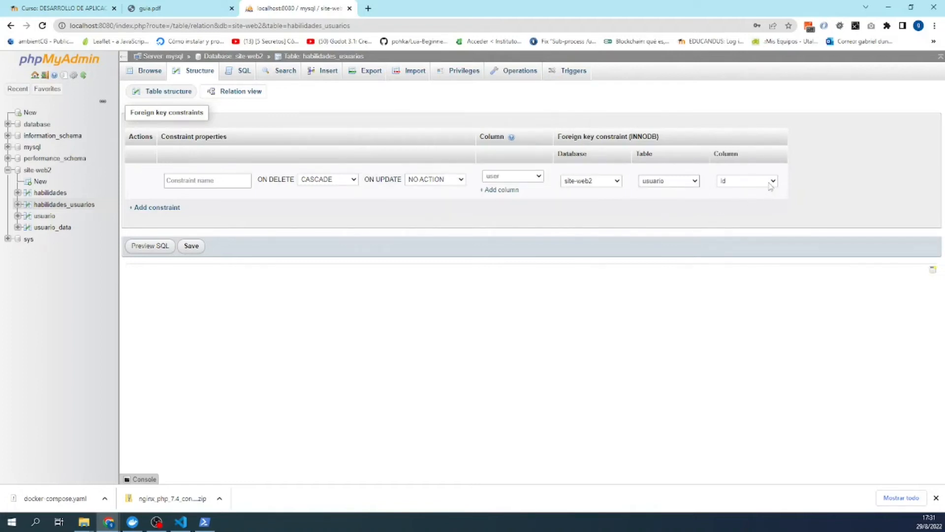
click(191, 246)
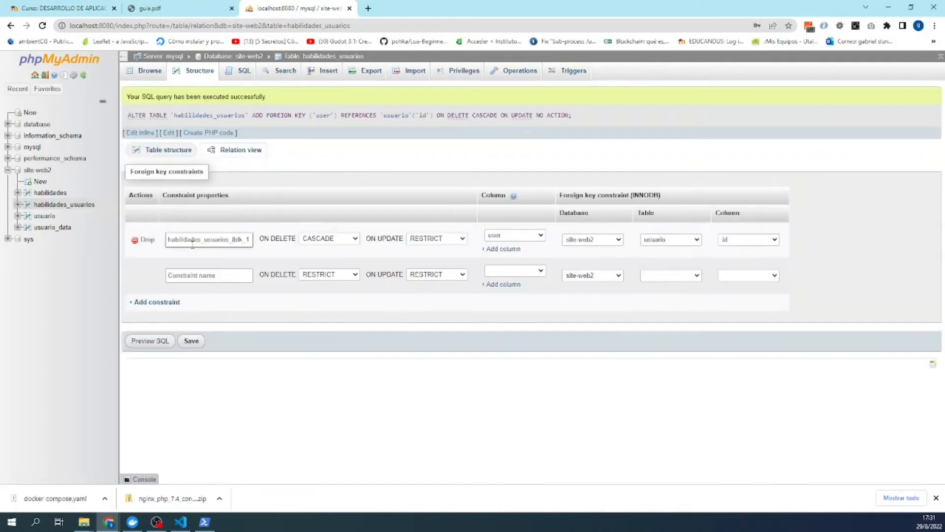
- Add a second constraint linking skill to habilidades.id, ON DELETE CASCADE, ON UPDATE NO ACTION, and save
click(535, 280)
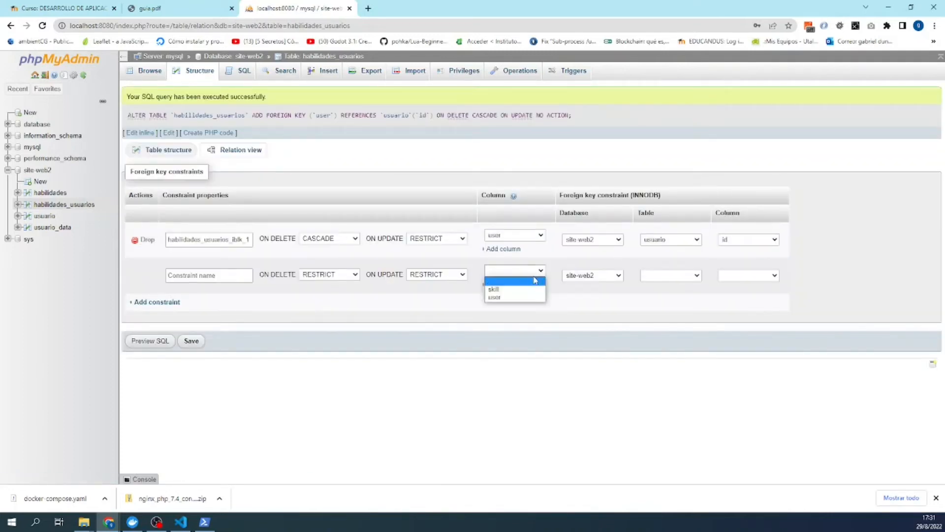
click(512, 289)
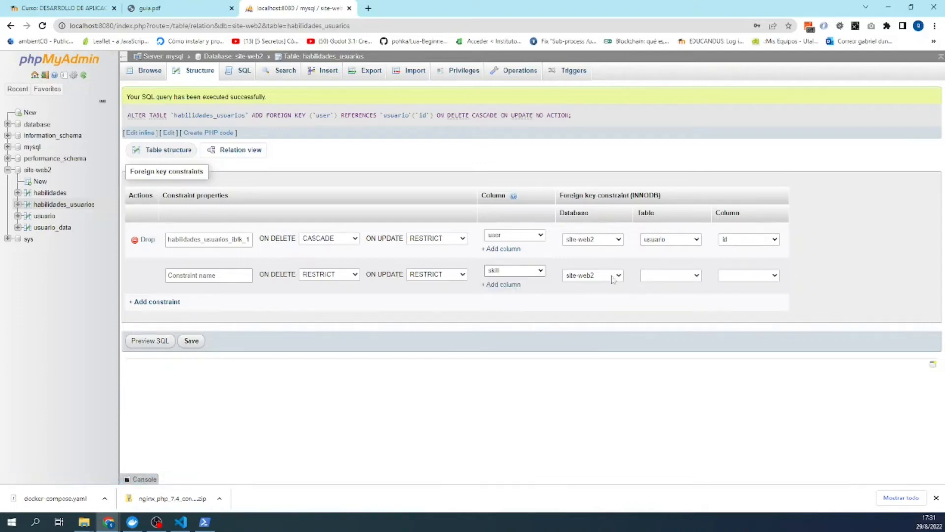
click(344, 275)
click(334, 287)
click(462, 274)
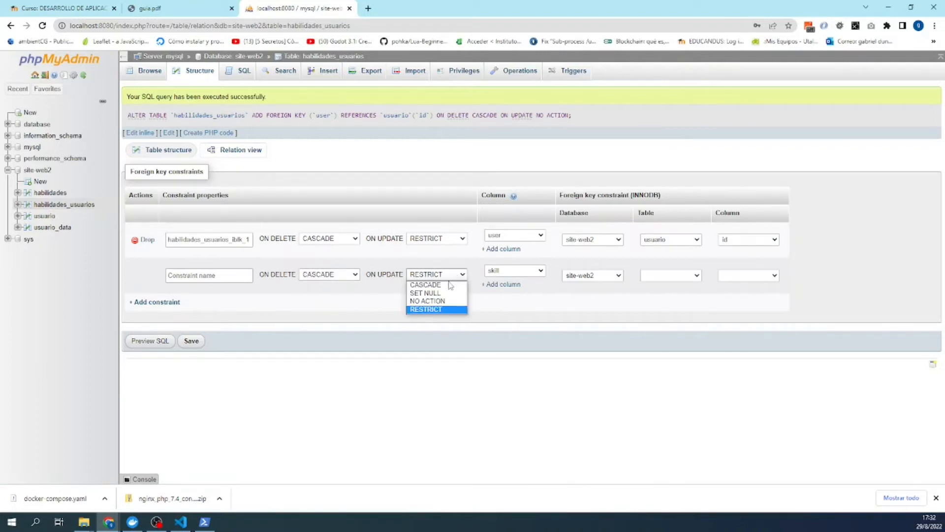
click(439, 301)
click(446, 241)
click(434, 265)
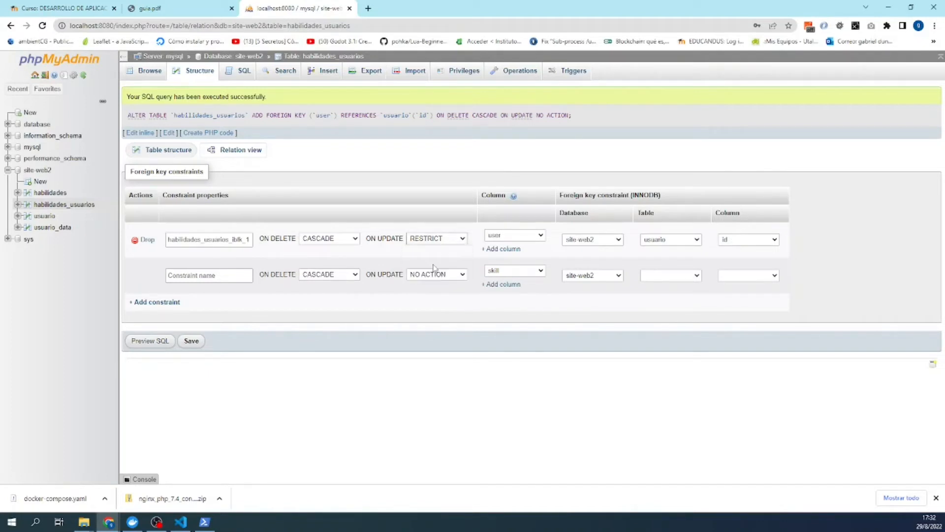
click(670, 276)
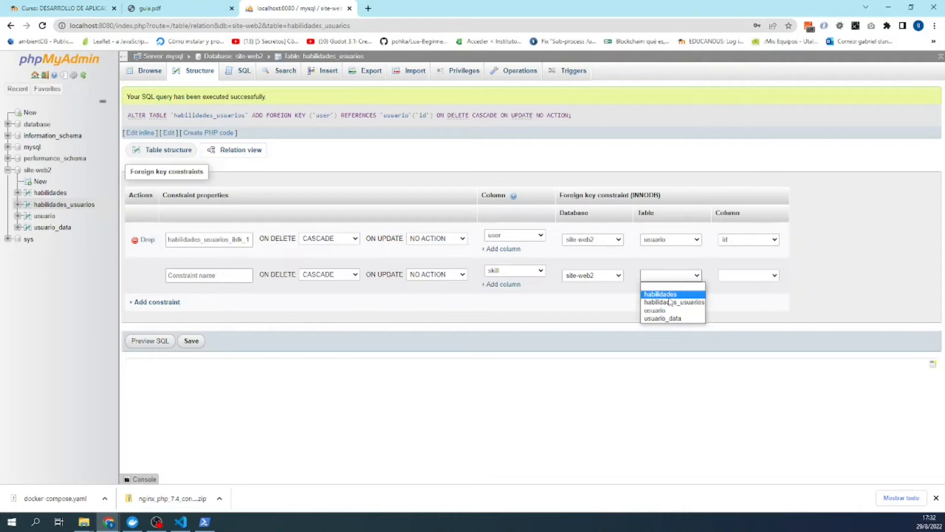
click(670, 295)
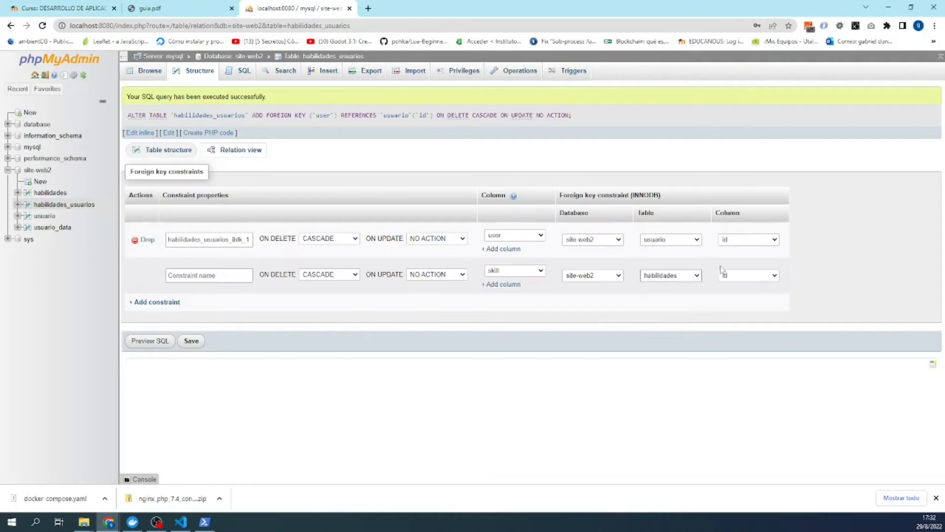
click(195, 342)
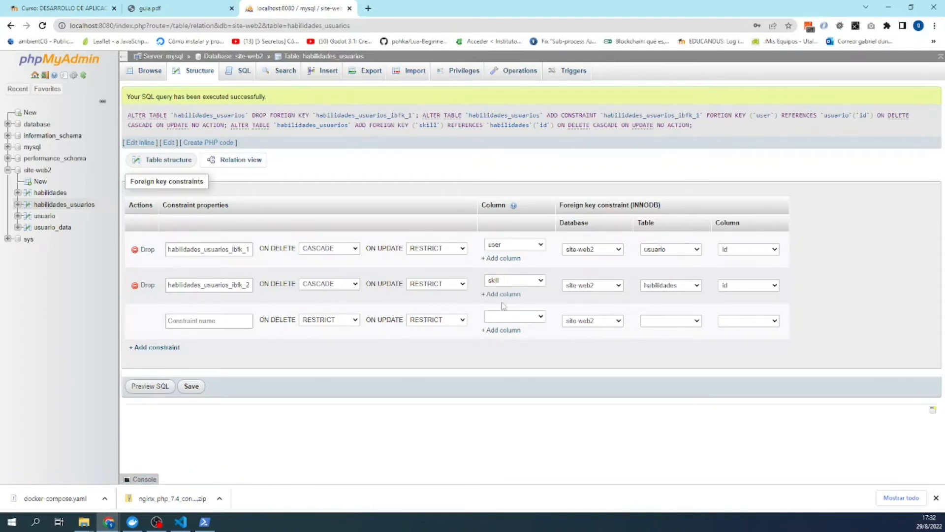
- Check the first constraint's on-update setting without changes, then return to the site-web2 overview
click(464, 249)
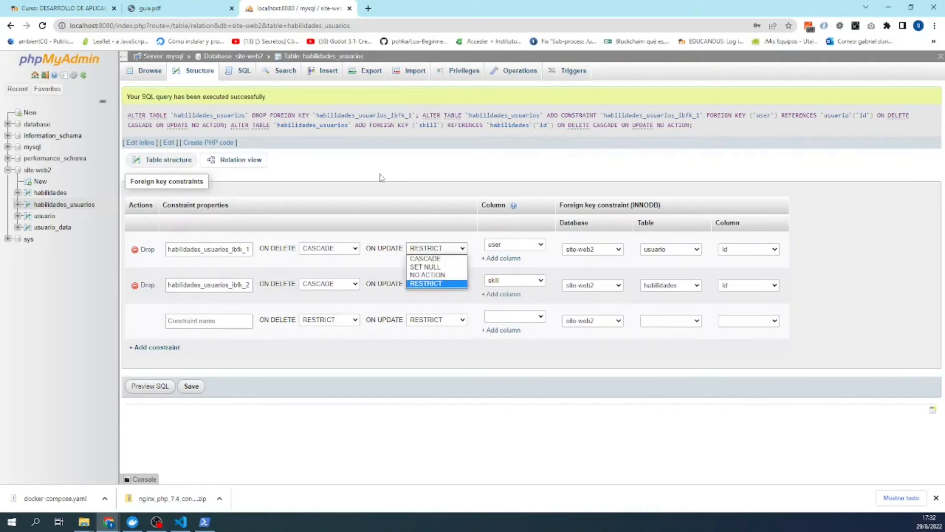
click(348, 175)
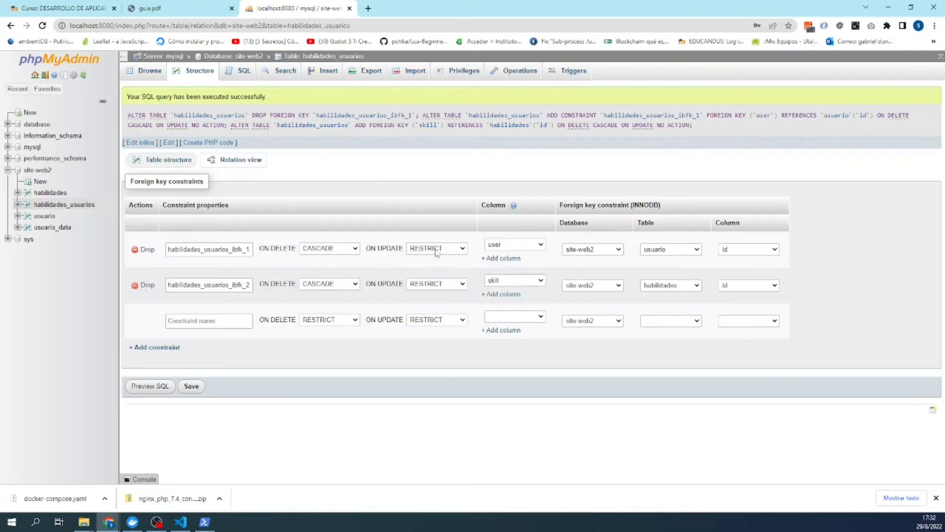
click(436, 250)
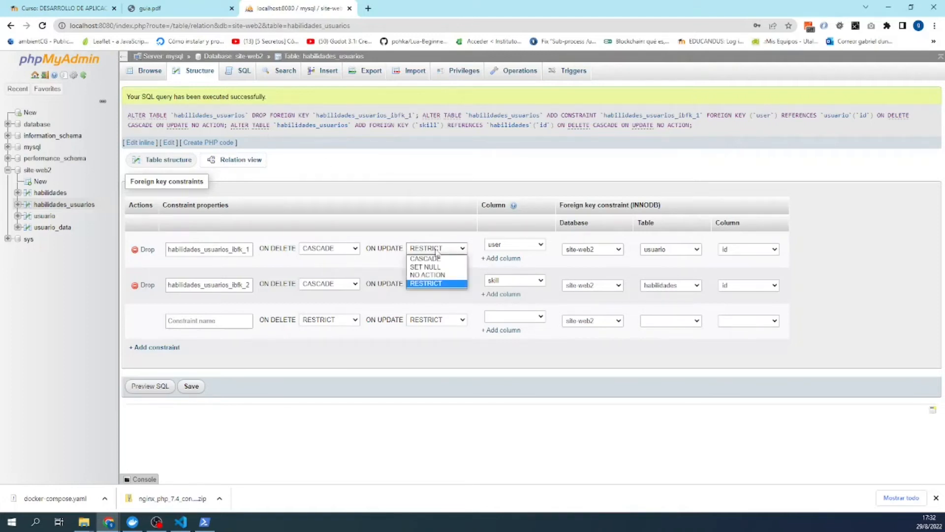
click(415, 204)
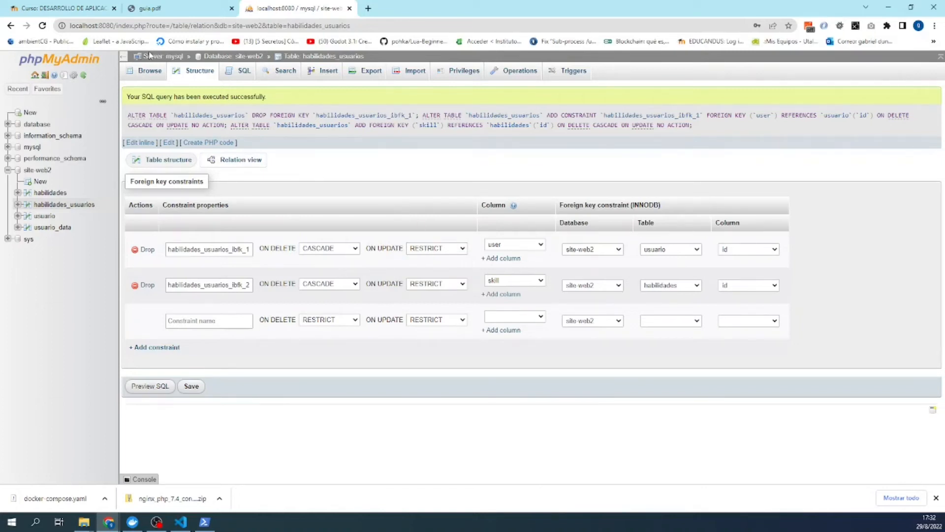
click(251, 67)
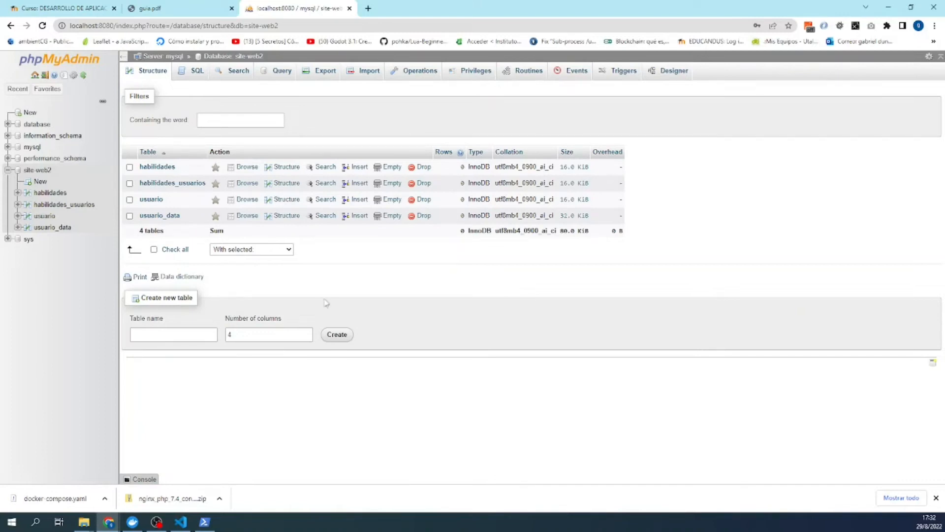
- Consult the guide PDF, then open the site-web2 Designer view
click(167, 8)
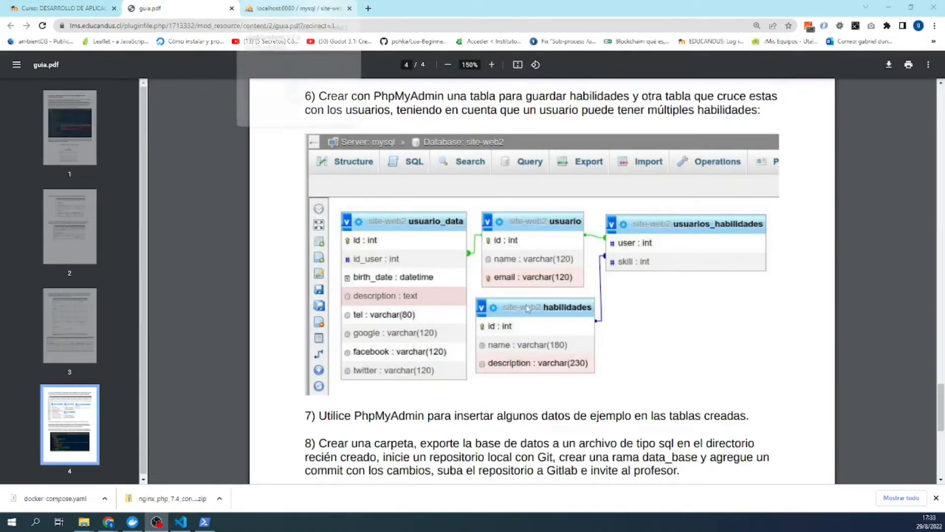
click(322, 10)
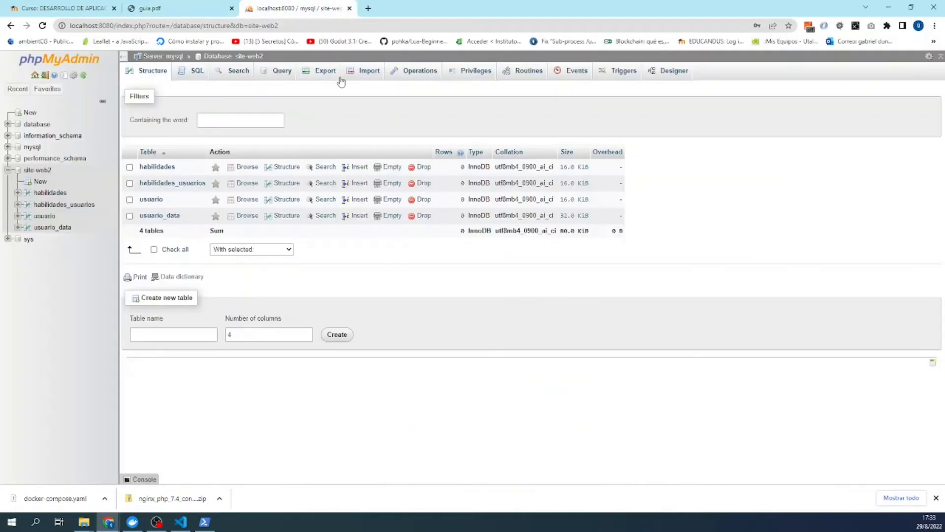
click(665, 78)
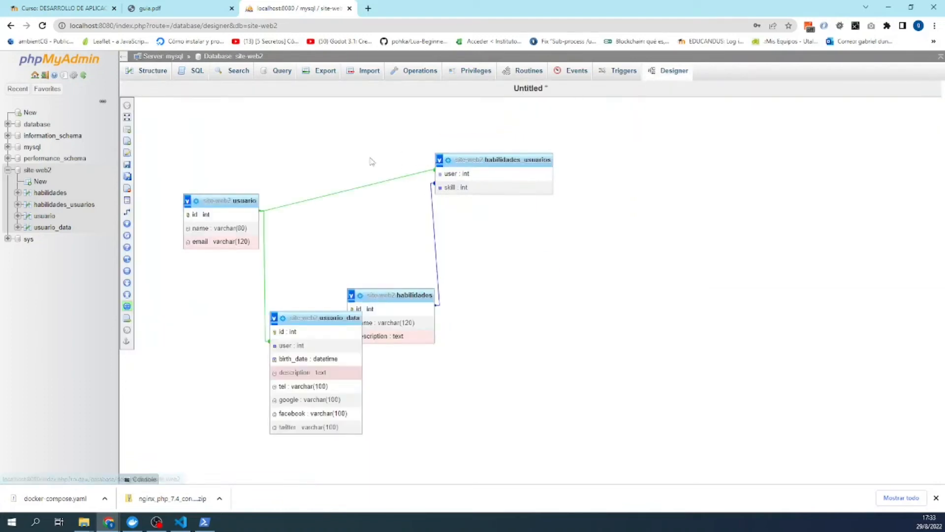
- Rearrange usuario, usuario_data and habilidades_usuarios boxes, then compare with the guide's diagram
drag(222, 194, 226, 194)
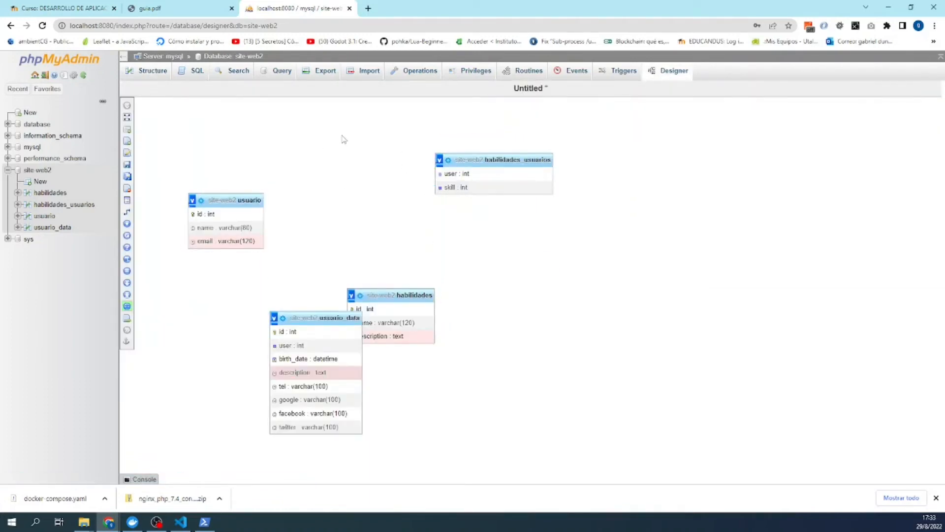
drag(230, 200, 209, 122)
drag(304, 314, 311, 115)
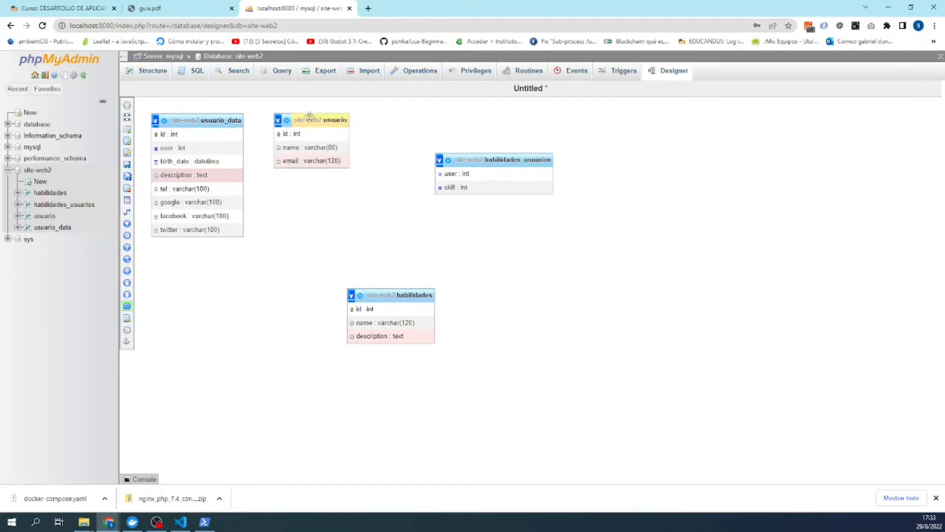
drag(382, 289, 319, 401)
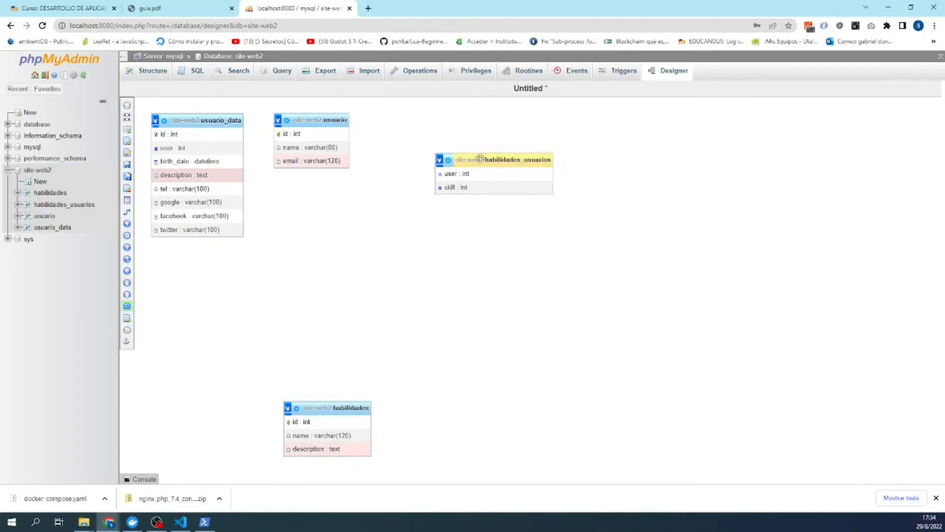
drag(481, 160, 471, 203)
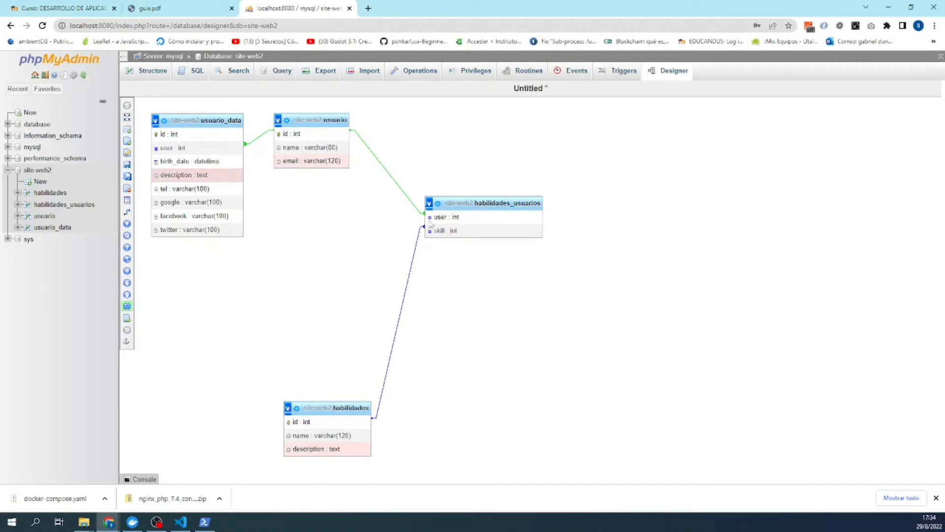
click(184, 11)
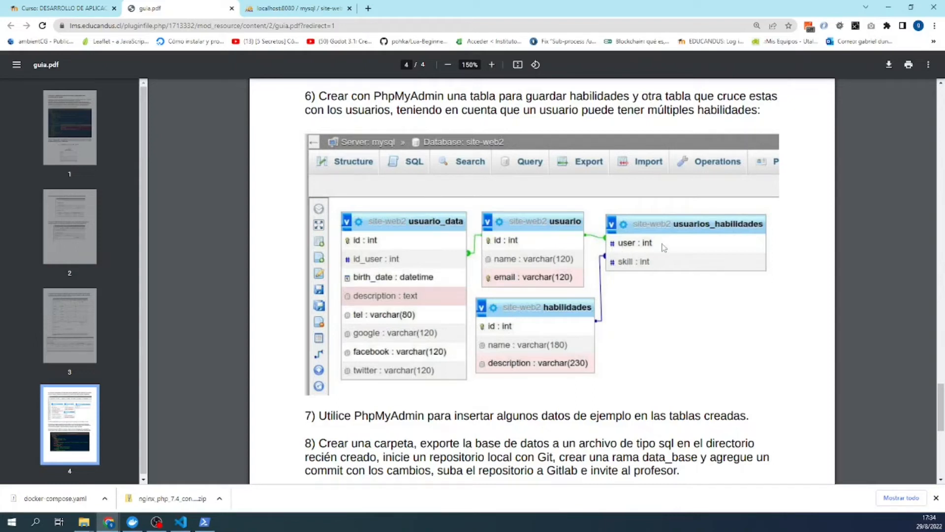
- Save the Designer layout as design-lab-3 and go back to the site-web2 table list
click(276, 5)
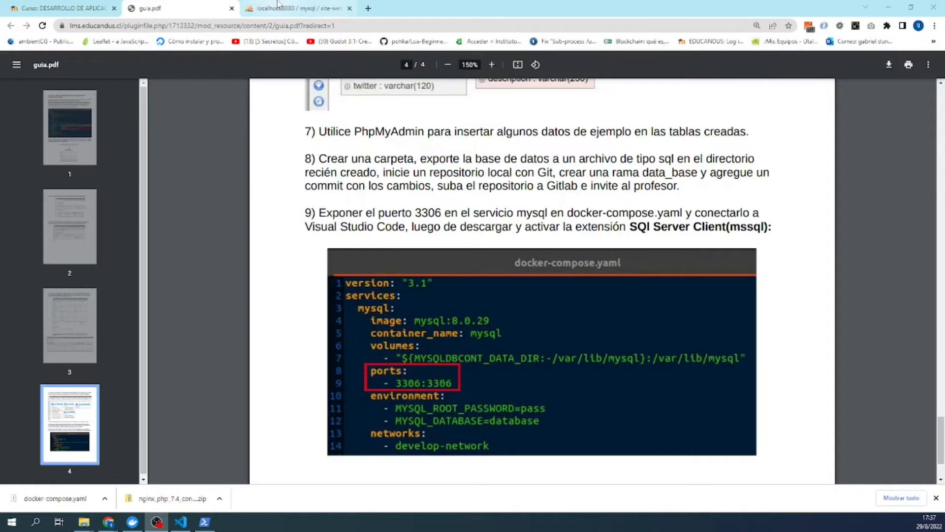
mouse_move(277, 3)
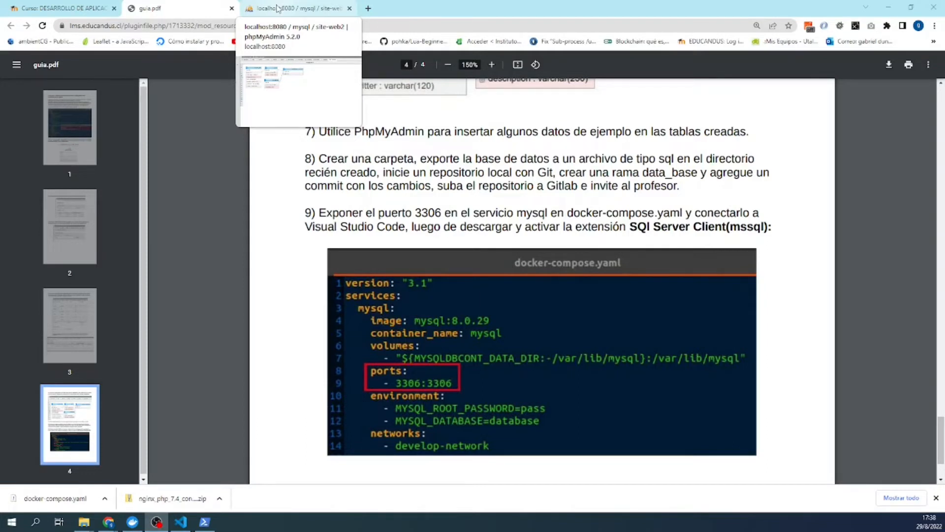
click(278, 9)
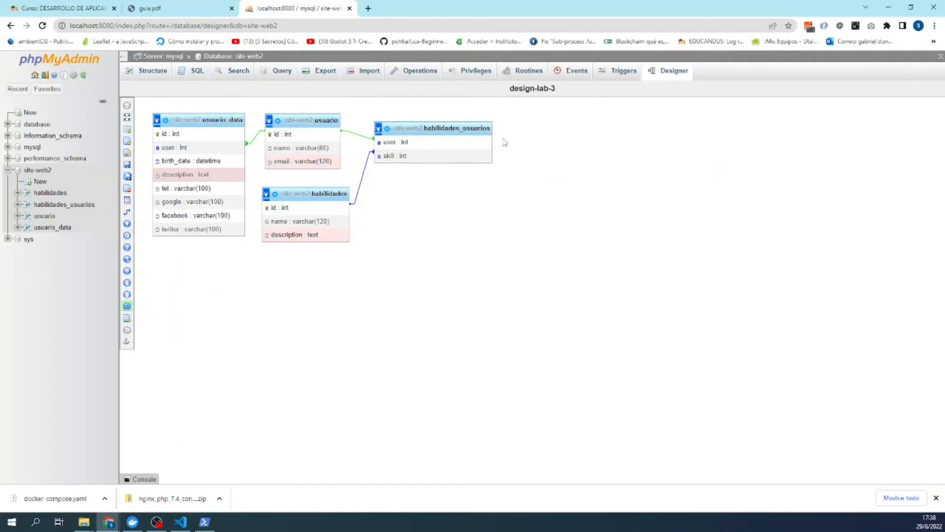
mouse_move(124, 179)
click(160, 74)
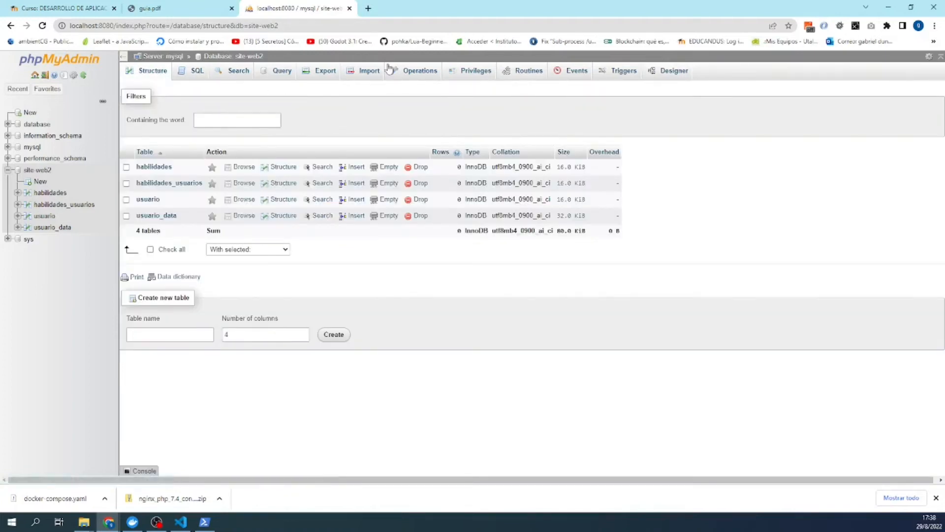
- In usuario's Insert form, enter the first user 'super admin' with an e-mail address
click(150, 200)
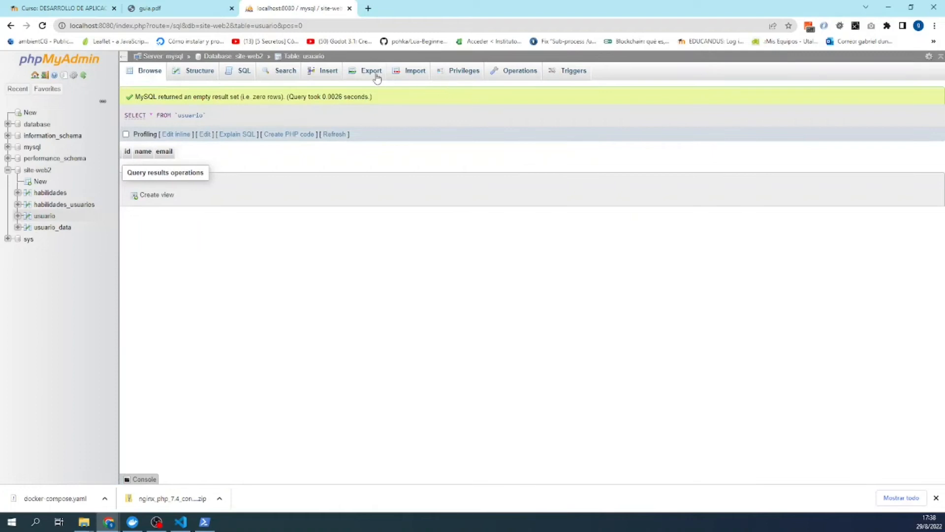
click(319, 73)
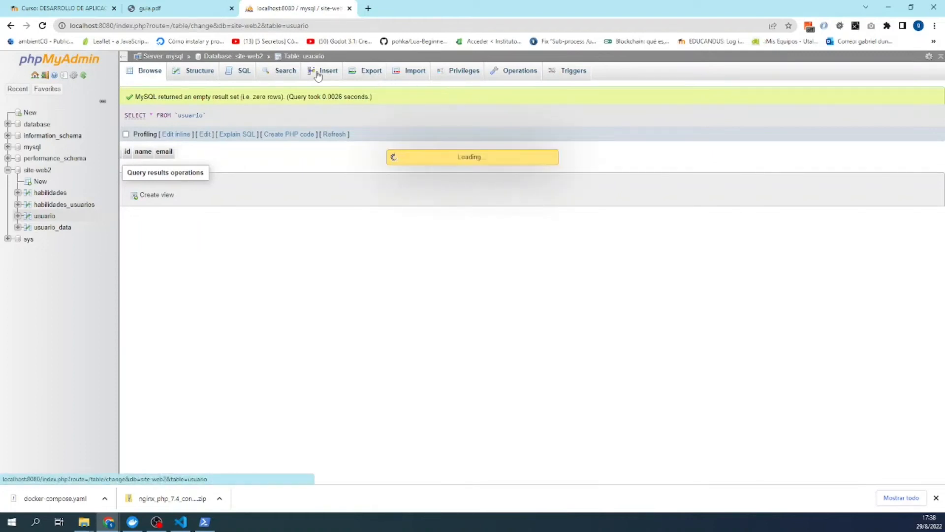
click(380, 180)
text(super admin)
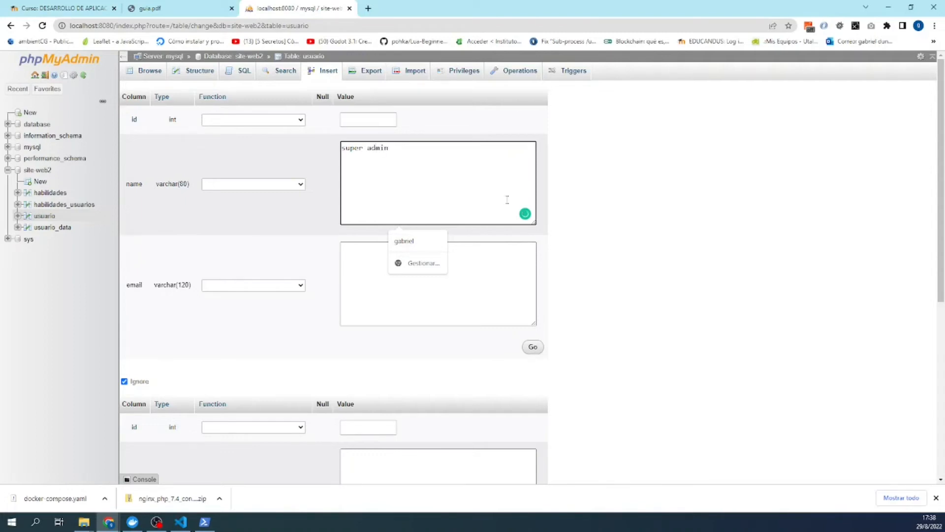
click(366, 282)
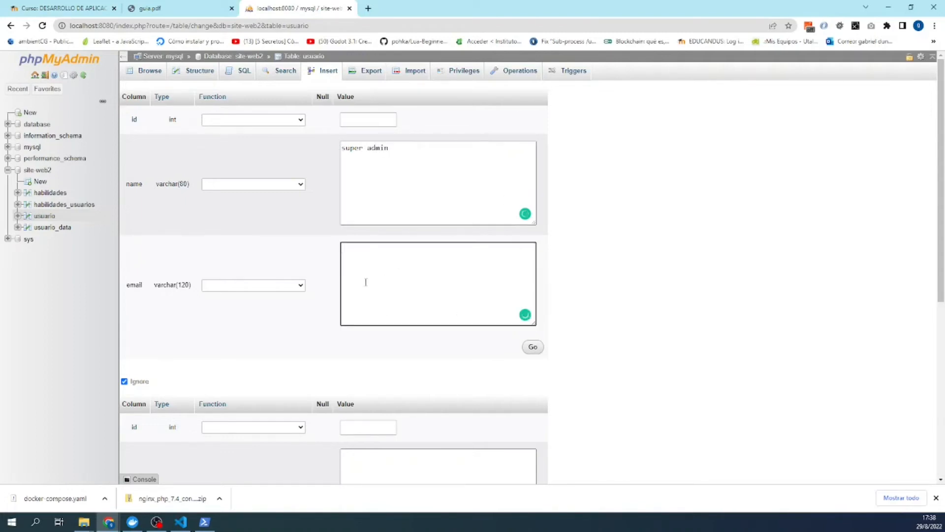
shift+click(427, 251)
right_click(401, 249)
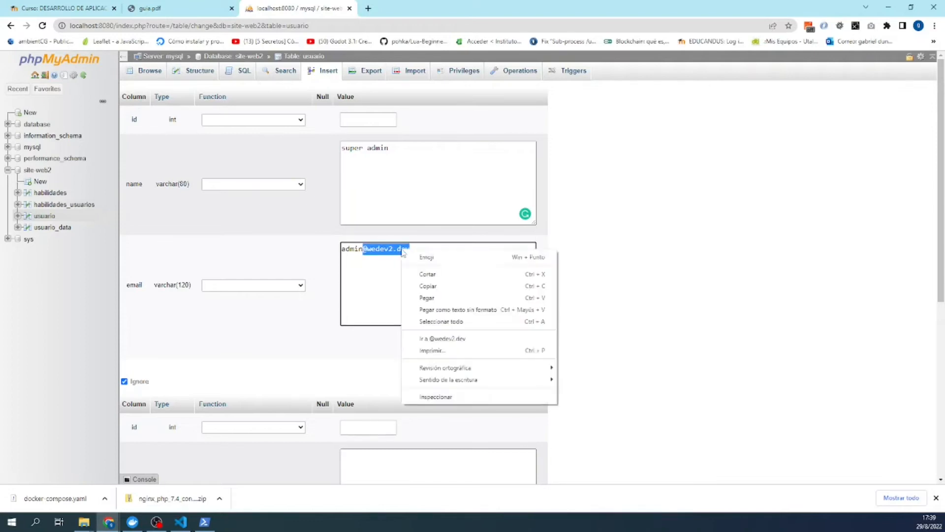
click(413, 285)
scroll(403, 386, down, 7)
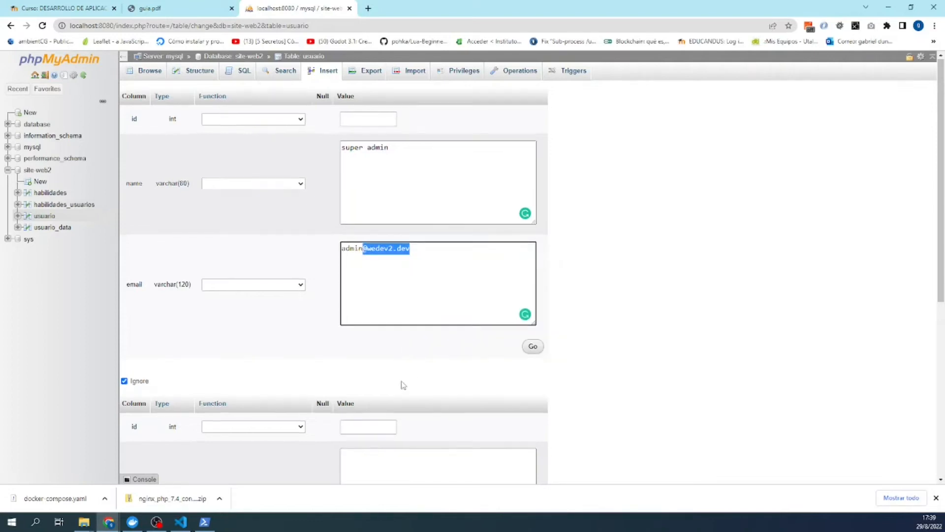
- Fill the second row as 'Usuario Ejemplo 1' with its e-mail and insert both rows
click(377, 177)
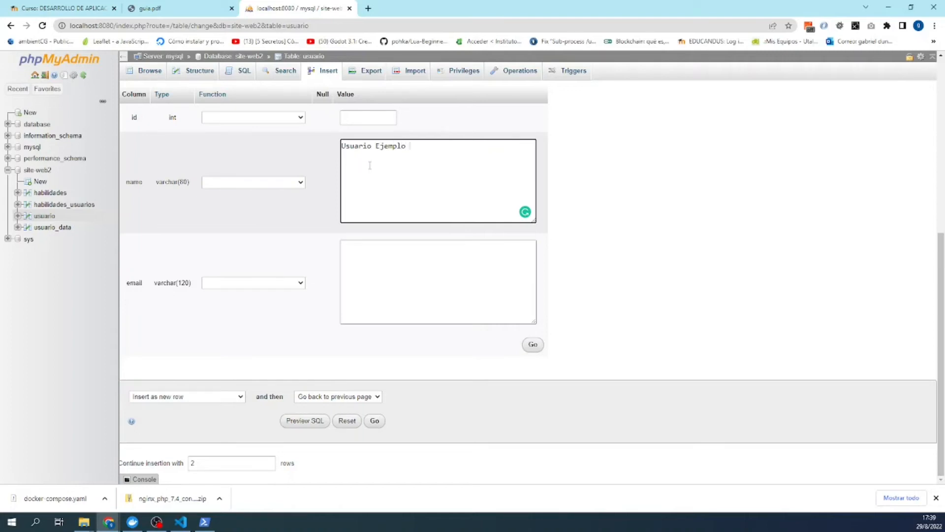
click(359, 261)
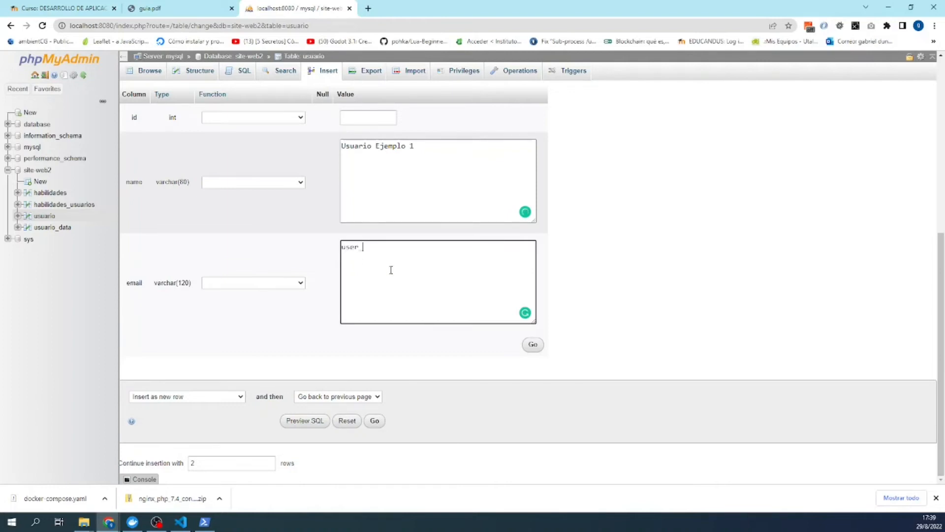
click(526, 349)
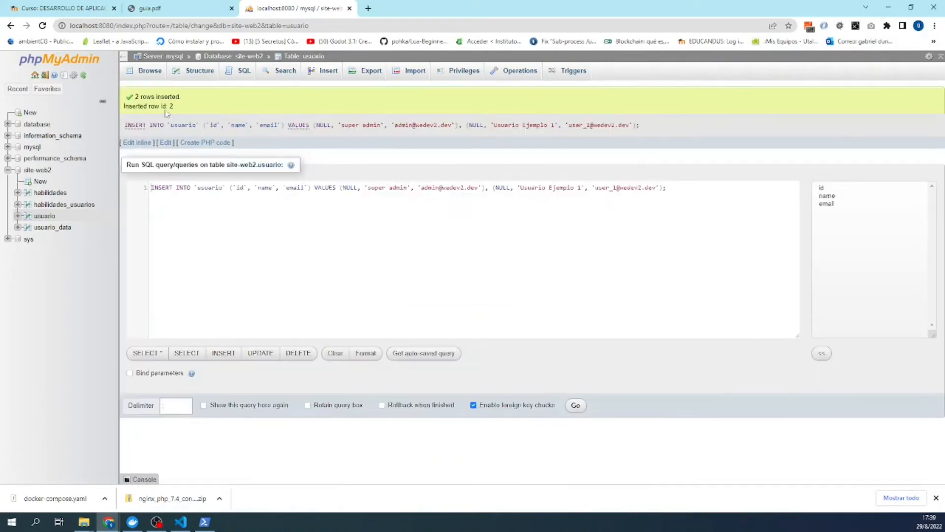
- Review the executed INSERT query, then bring up the Insert form for usuario_data
drag(643, 128, 124, 120)
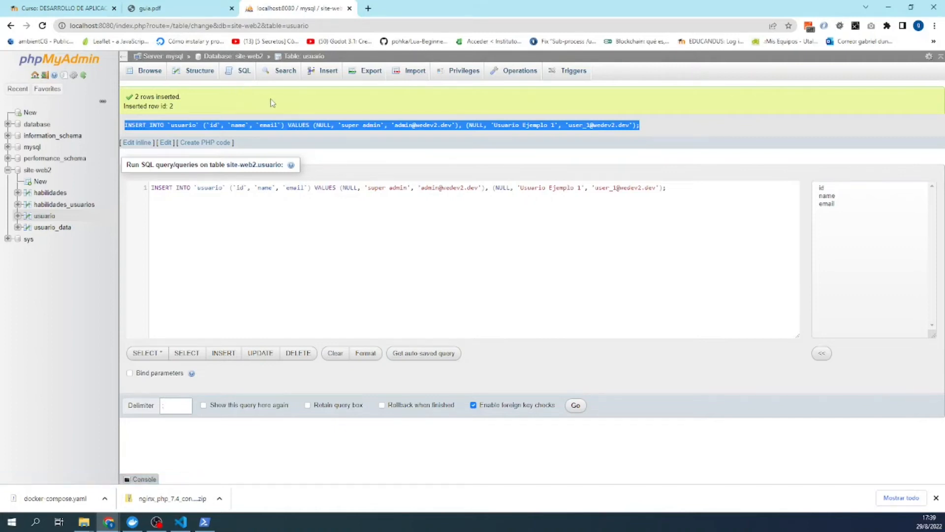
click(195, 6)
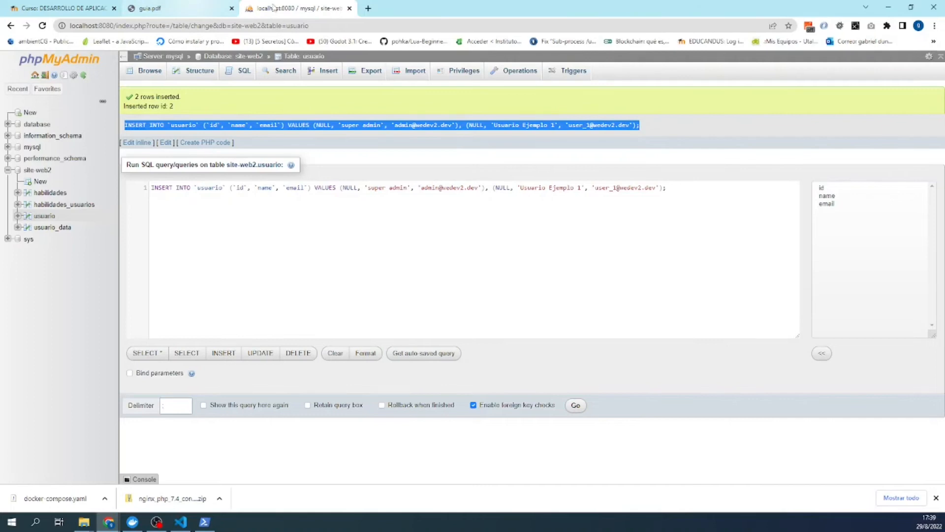
click(279, 8)
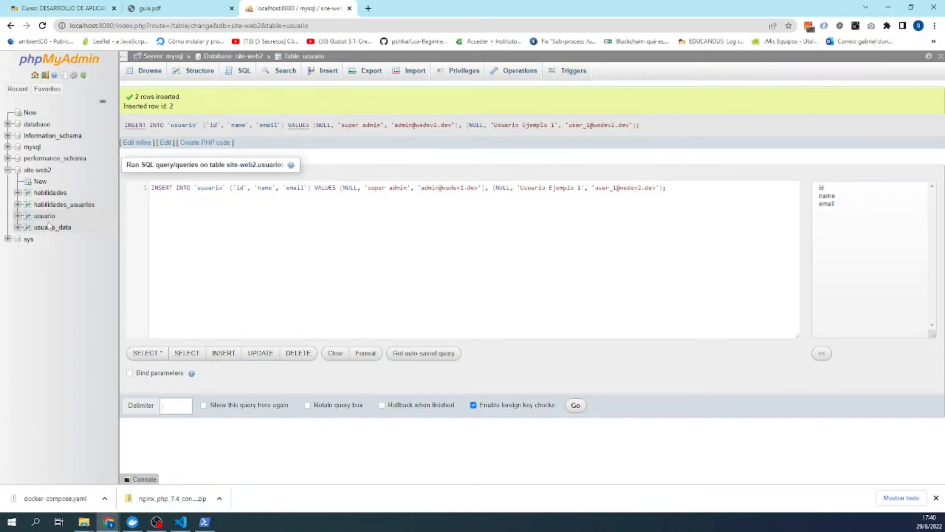
click(51, 229)
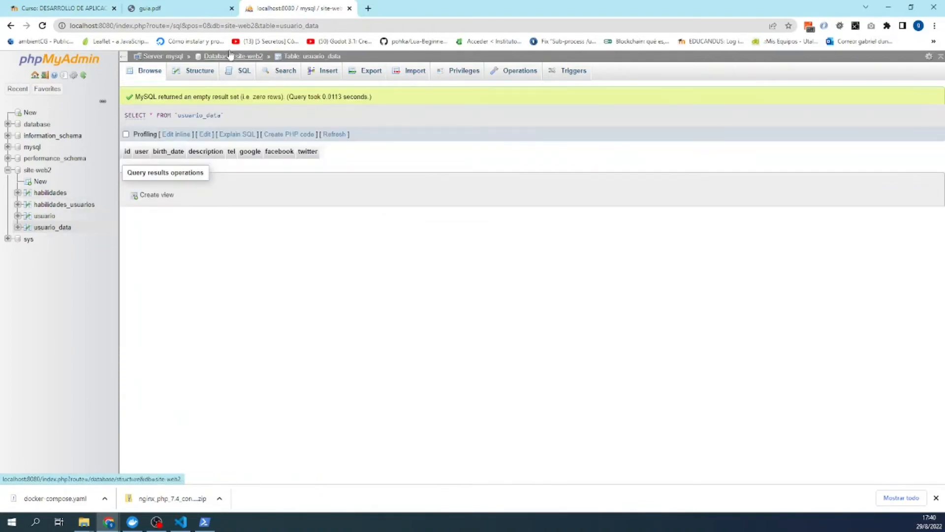
click(329, 74)
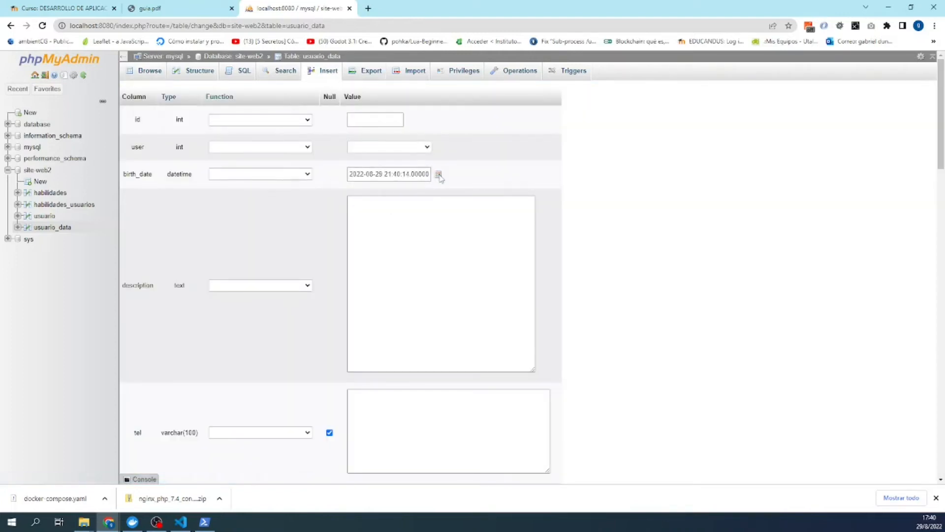
- Link the first usuario_data row to user 1 with birth_date 15 September 1982
click(438, 175)
click(427, 147)
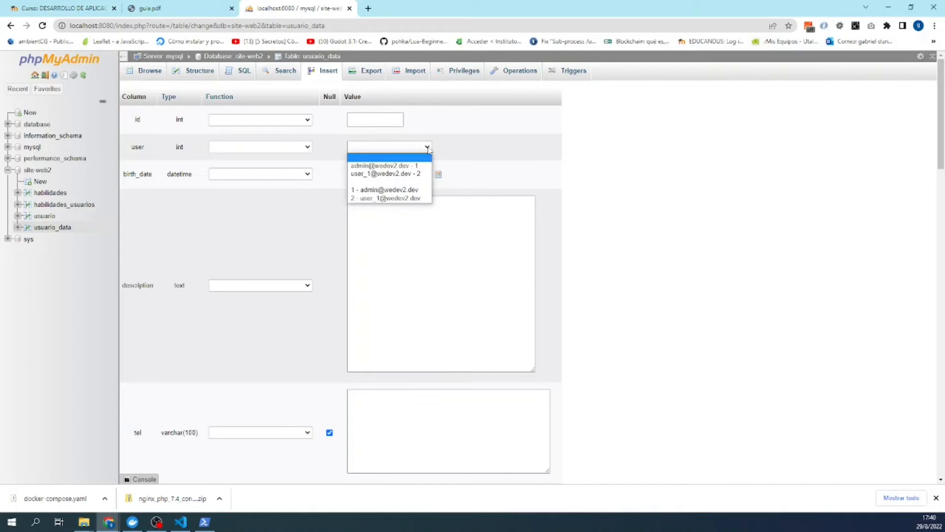
click(401, 190)
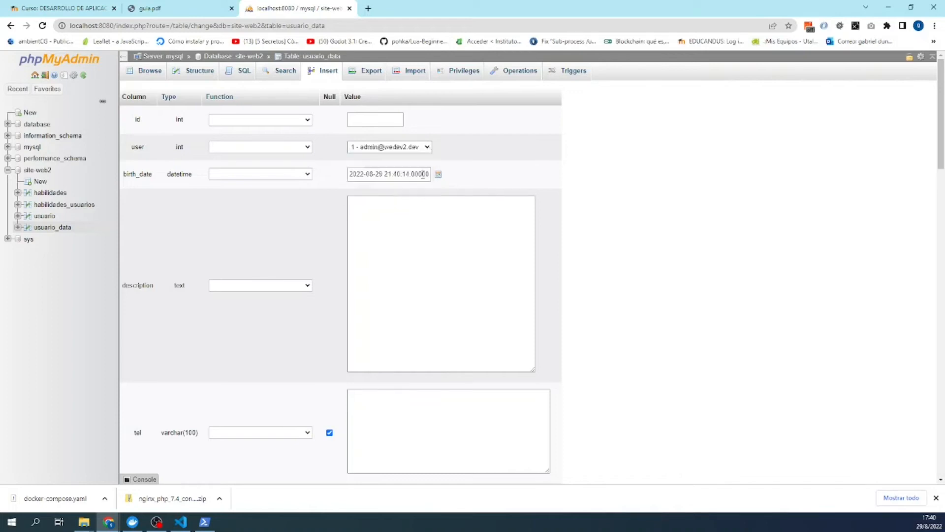
click(439, 175)
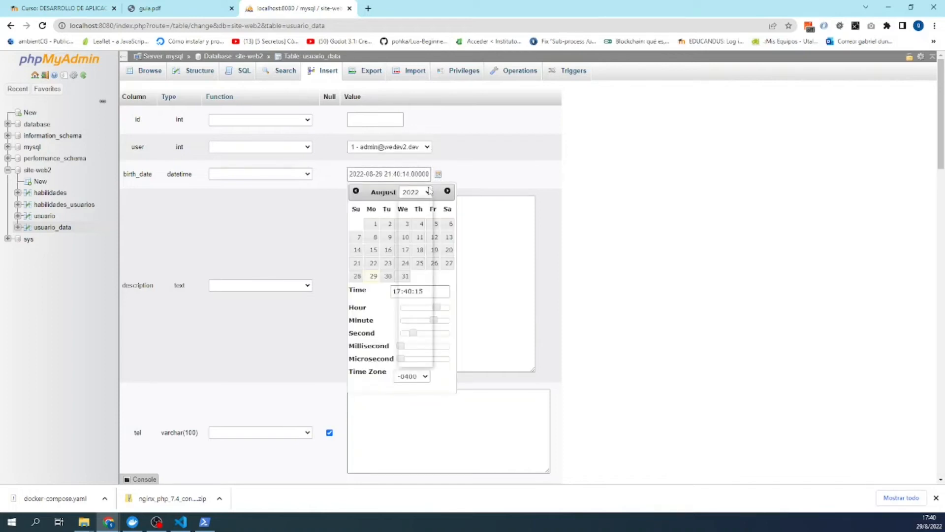
click(427, 192)
click(418, 203)
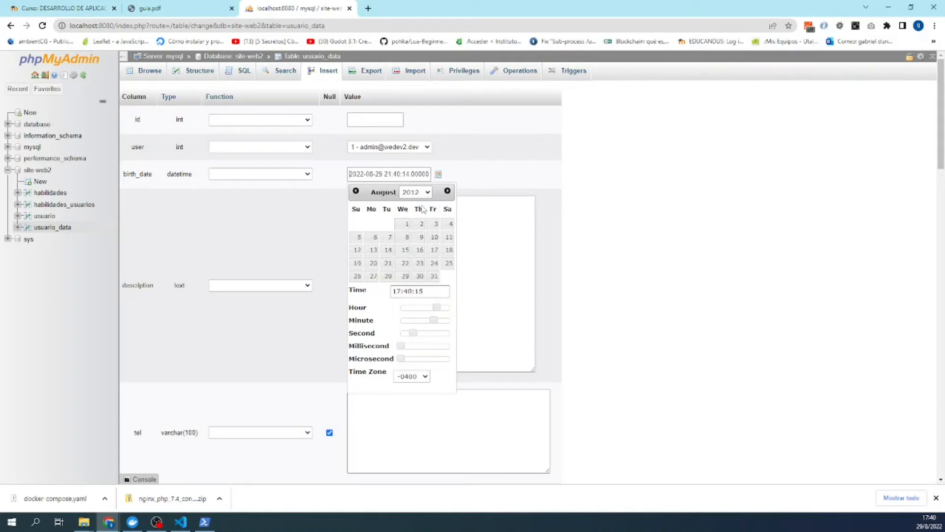
click(428, 195)
click(419, 203)
click(427, 192)
click(419, 203)
click(427, 192)
click(422, 203)
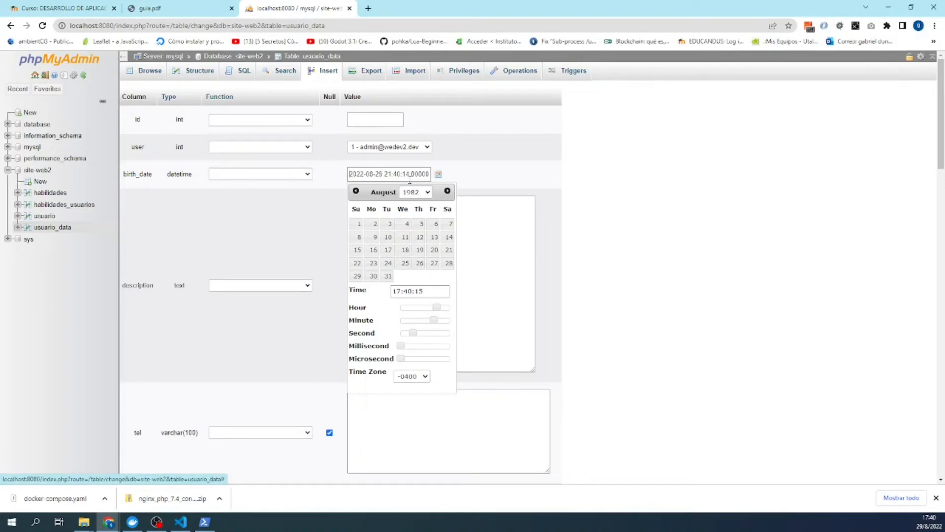
click(427, 192)
click(392, 191)
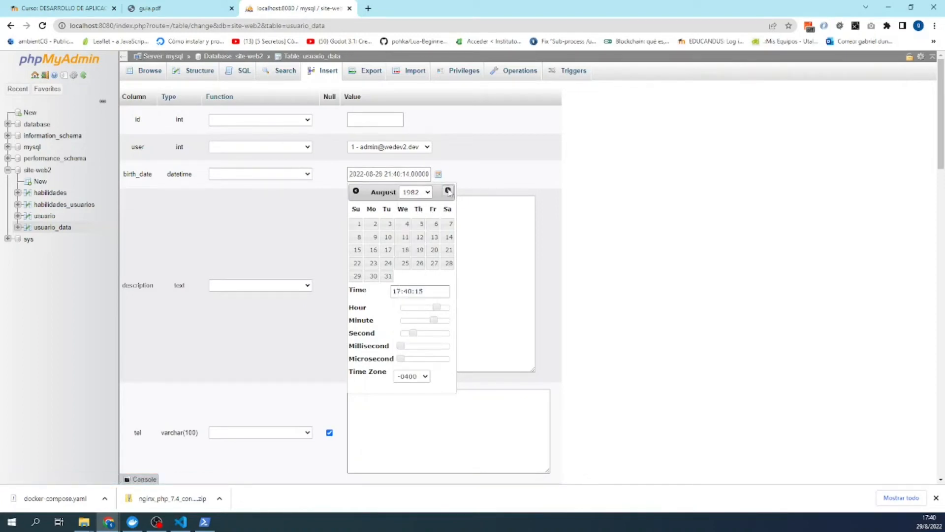
click(447, 190)
click(405, 261)
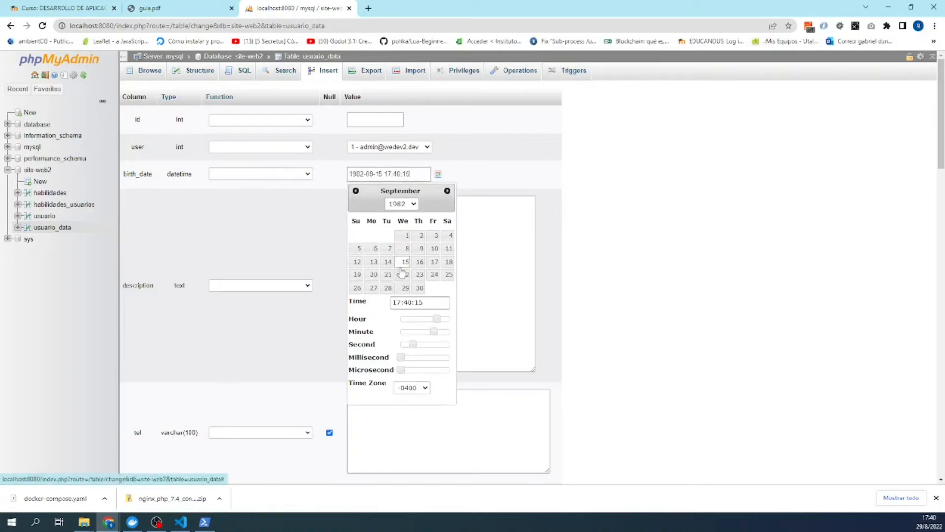
click(501, 173)
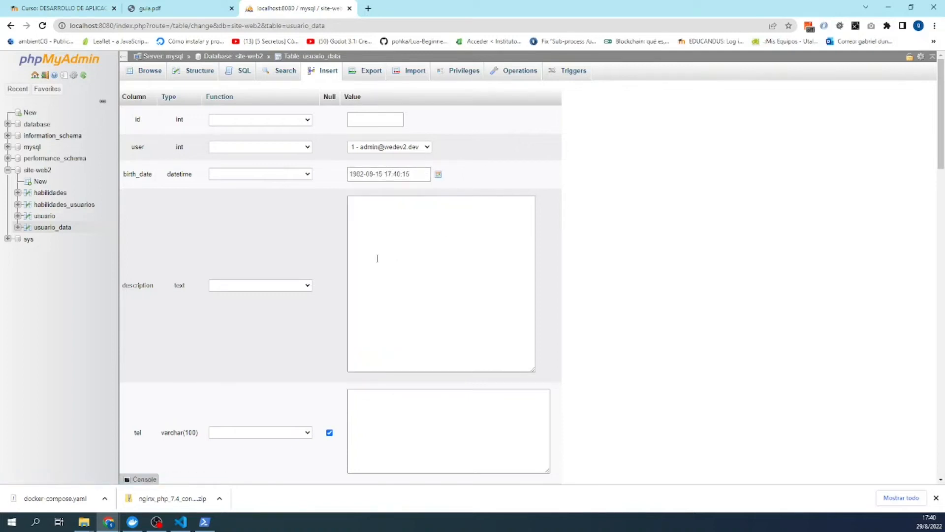
- Write the '<p>Lorem Ipsum</p>' description in the first row and paste it into the second row
click(380, 244)
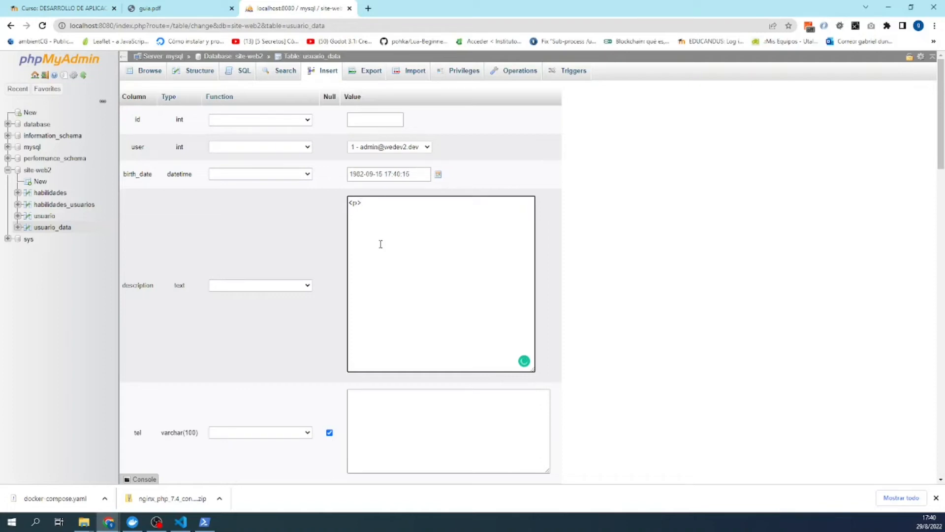
text(<p>Lorem)
drag(425, 202, 348, 203)
right_click(358, 210)
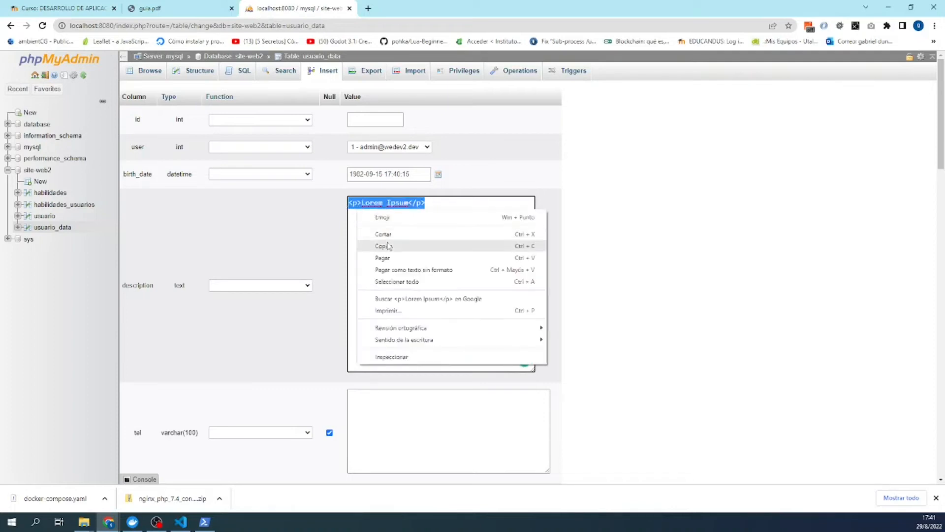
click(388, 246)
scroll(331, 243, down, 7)
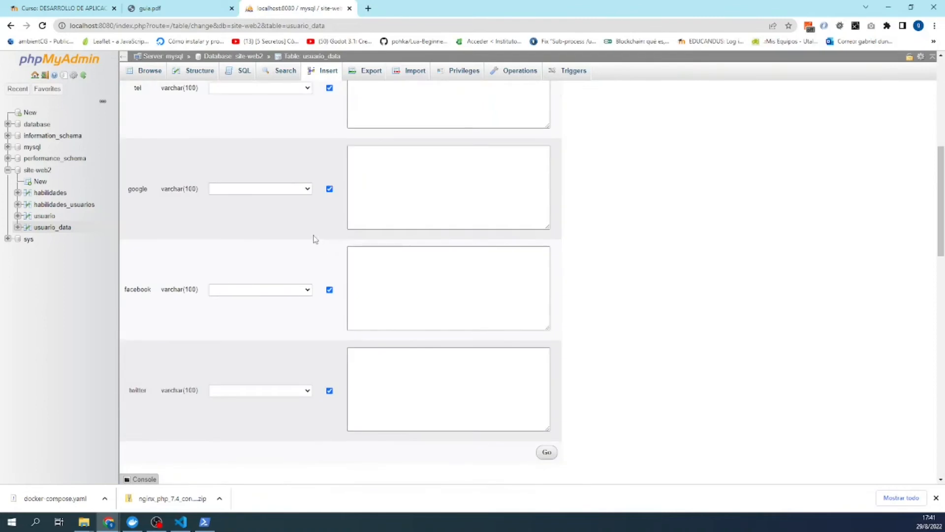
scroll(320, 197, up, 3)
scroll(330, 245, down, 8)
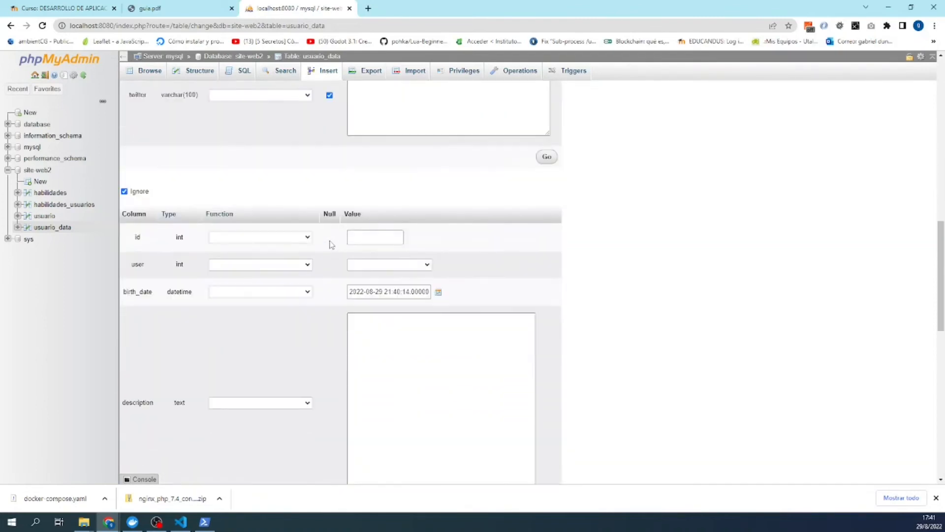
scroll(329, 244, down, 2)
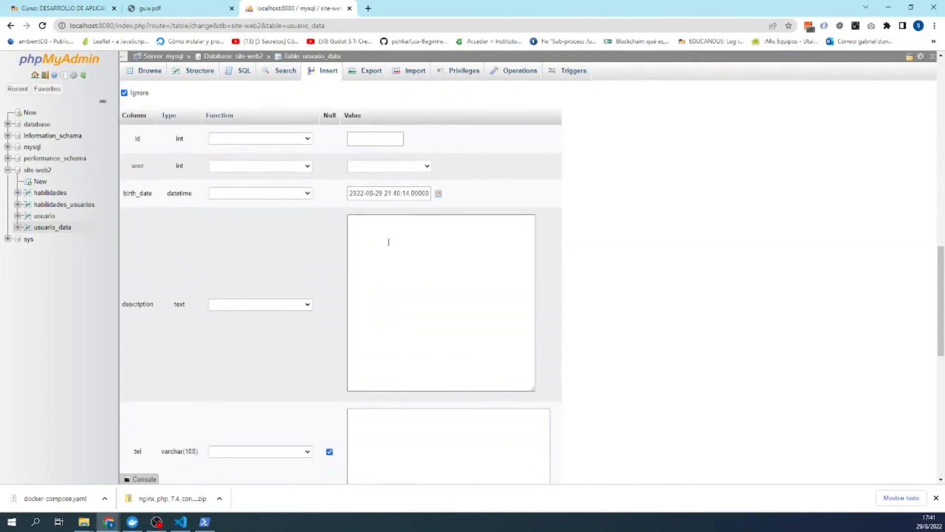
click(378, 254)
key(ctrl+v)
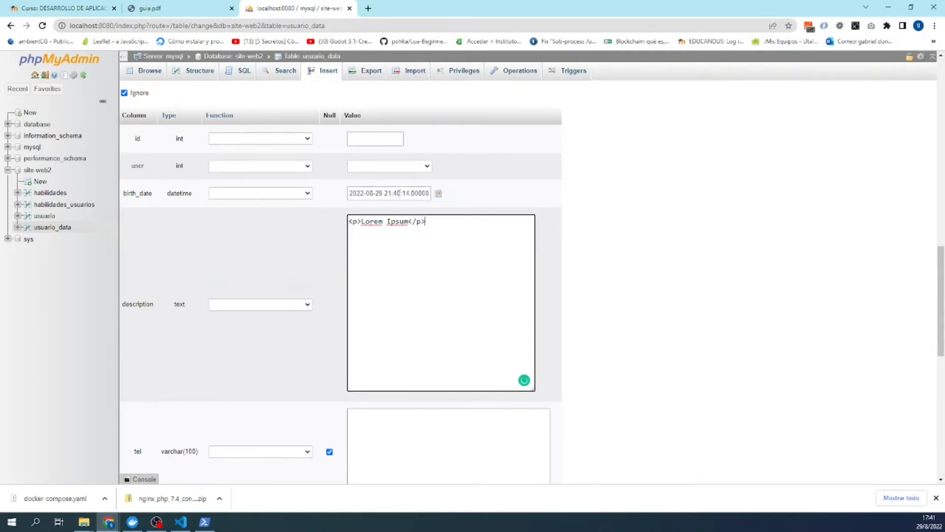
- Link the second row to user 2 with birth_date 10 July 1994
click(439, 194)
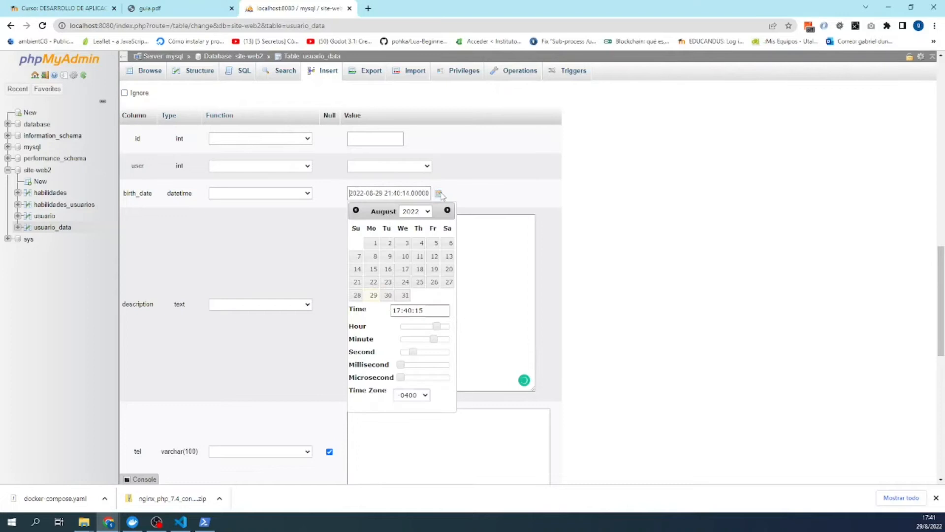
click(424, 167)
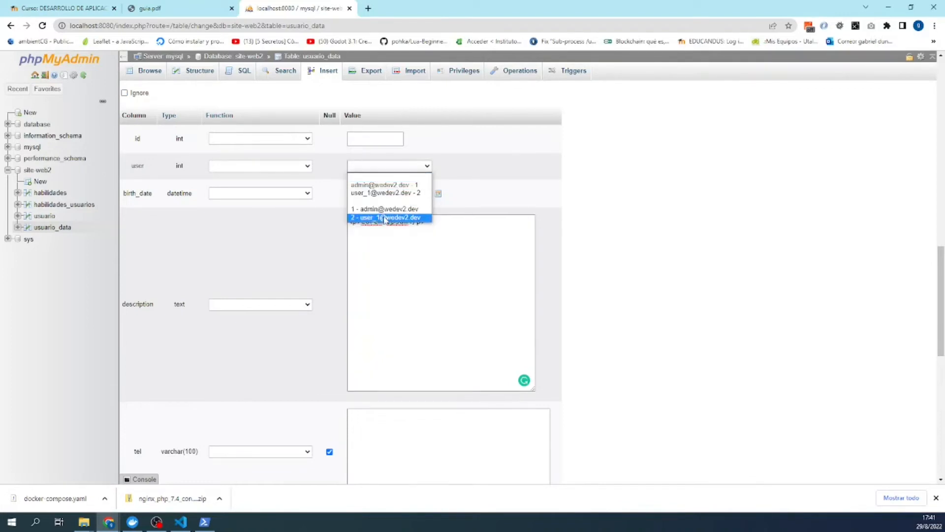
click(385, 217)
click(437, 196)
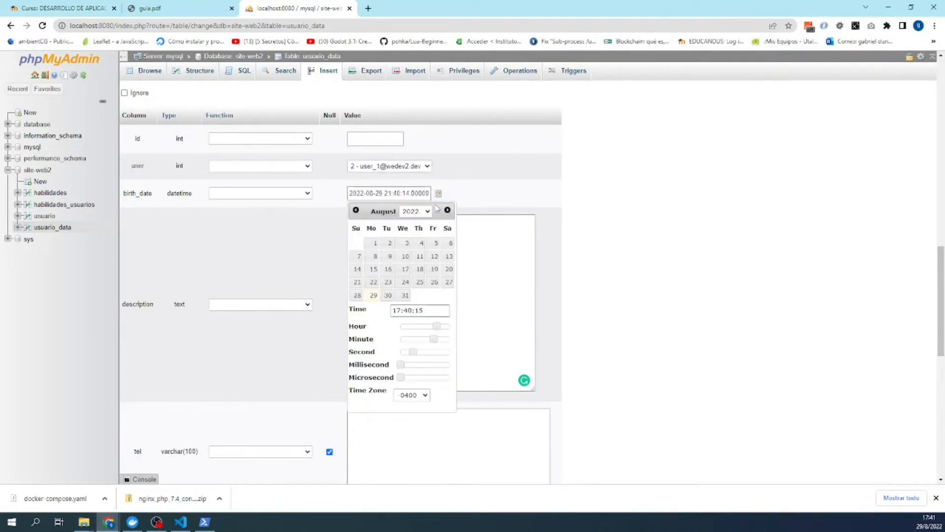
click(428, 212)
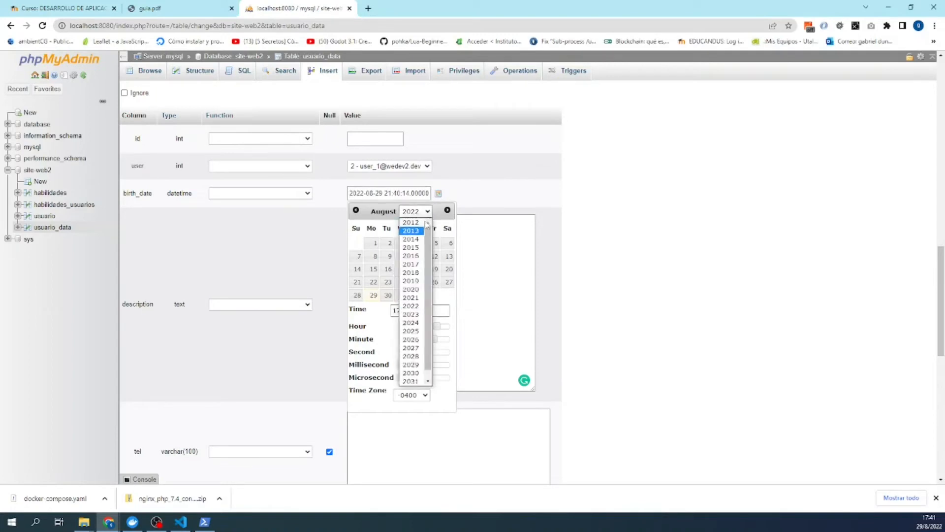
click(411, 222)
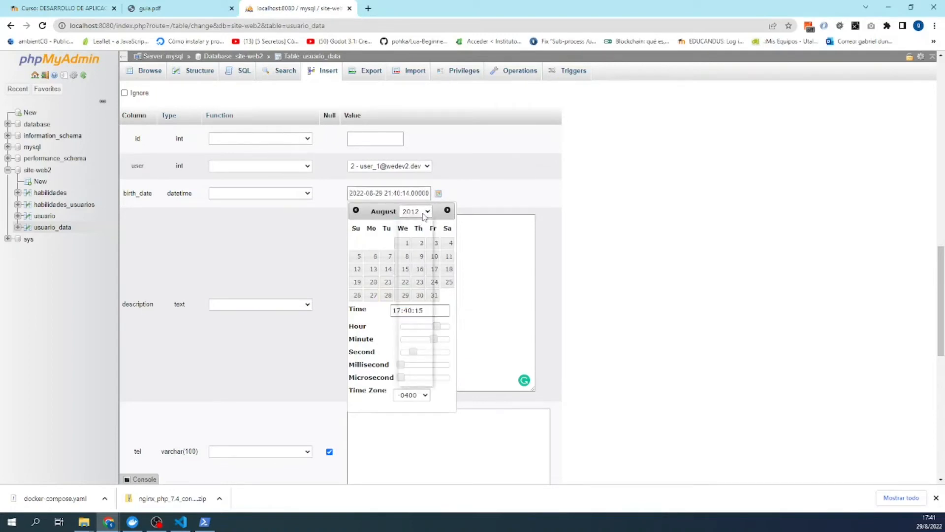
click(424, 213)
click(411, 222)
click(423, 213)
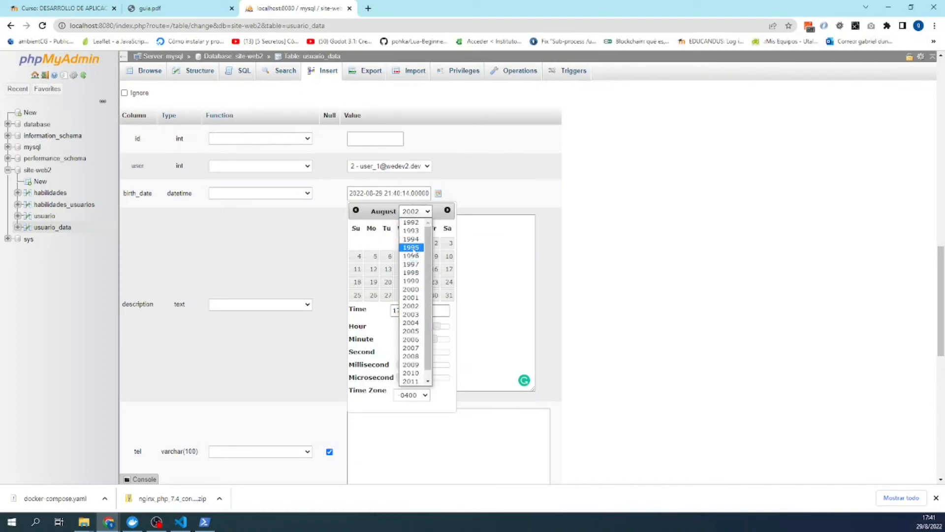
click(411, 239)
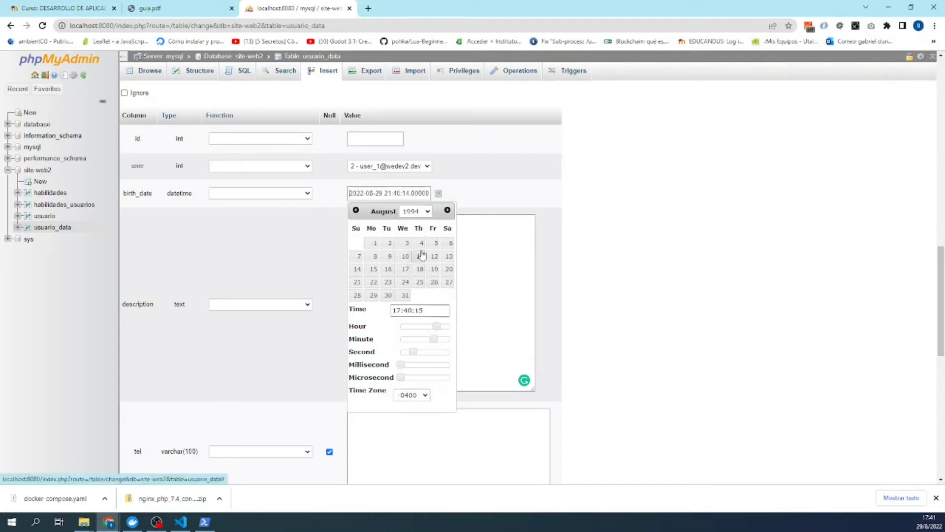
click(356, 211)
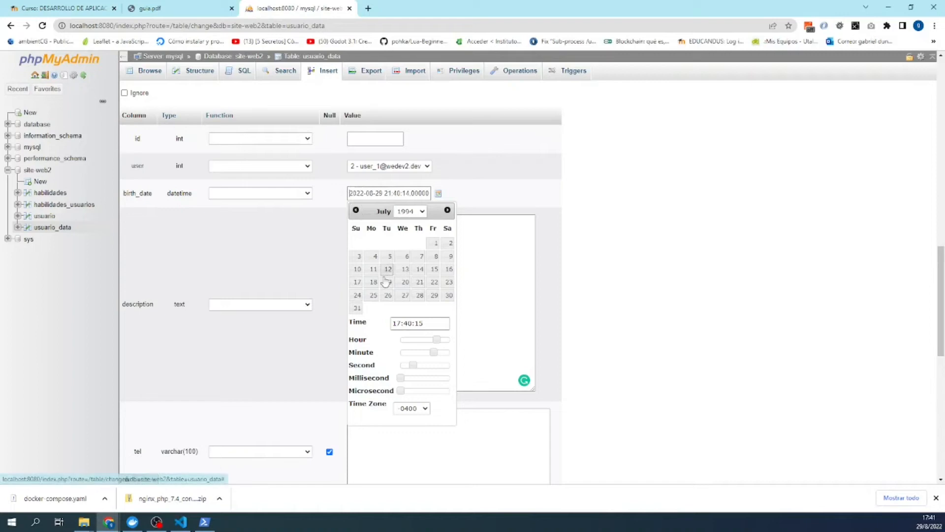
click(358, 270)
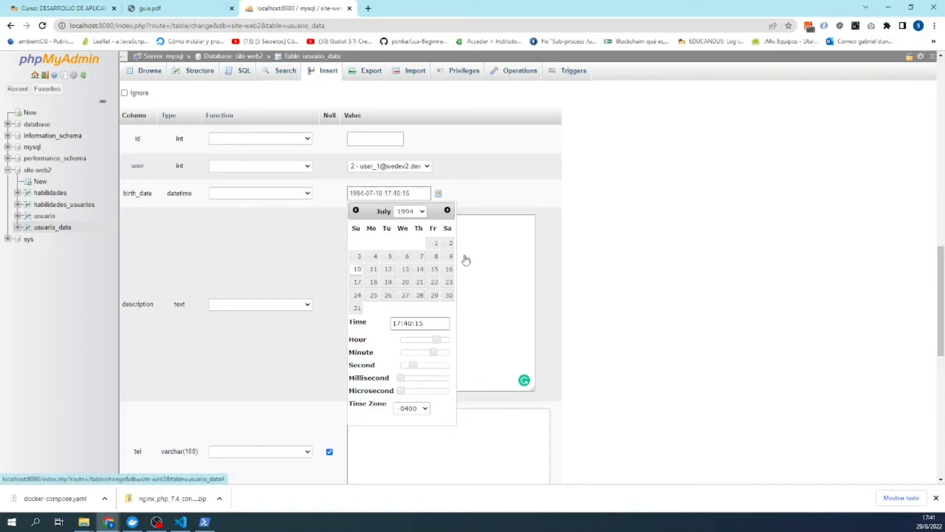
click(585, 246)
scroll(416, 226, down, 3)
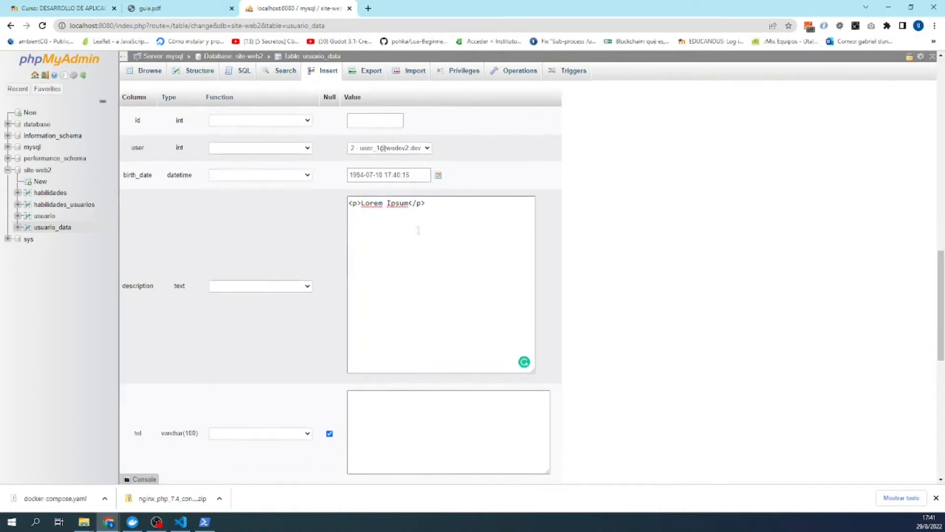
scroll(413, 199, up, 1)
scroll(413, 200, down, 8)
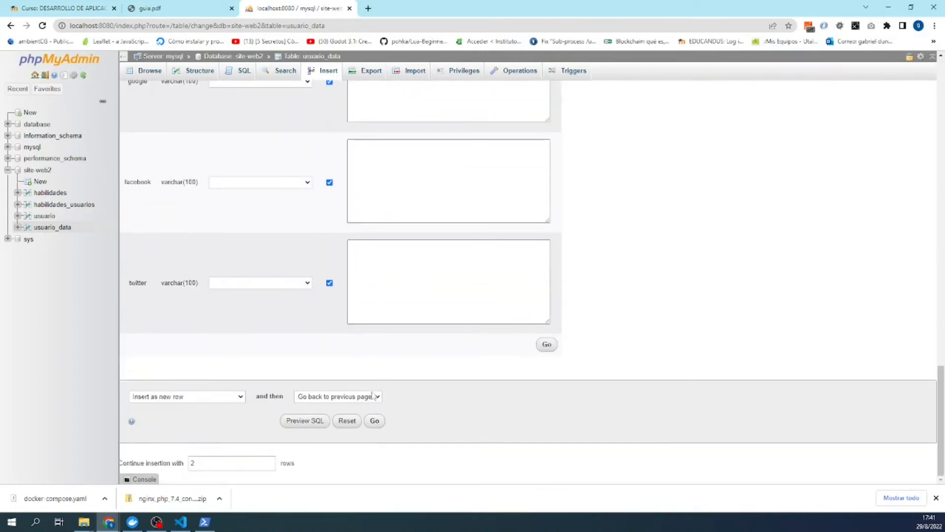
- Insert both usuario_data rows, review them and user 2's linked record, then go to habilidades
click(373, 421)
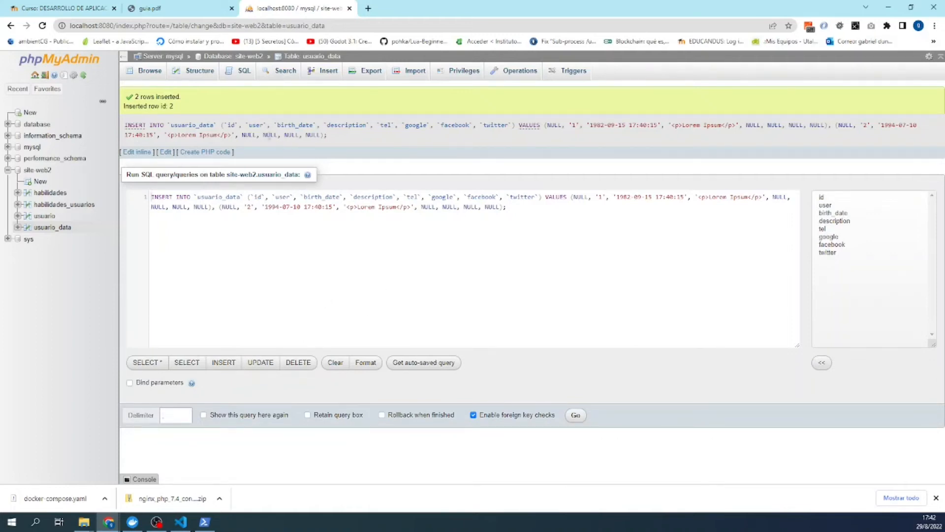
click(315, 70)
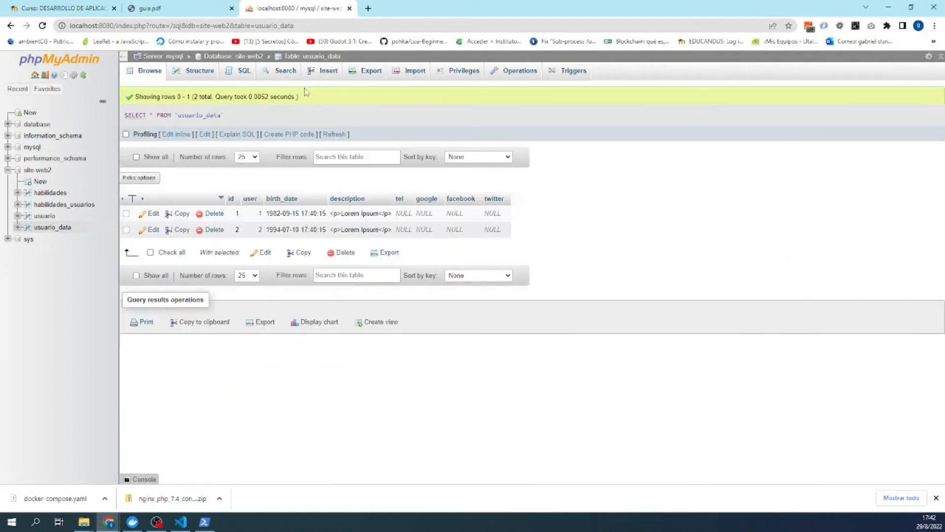
click(255, 231)
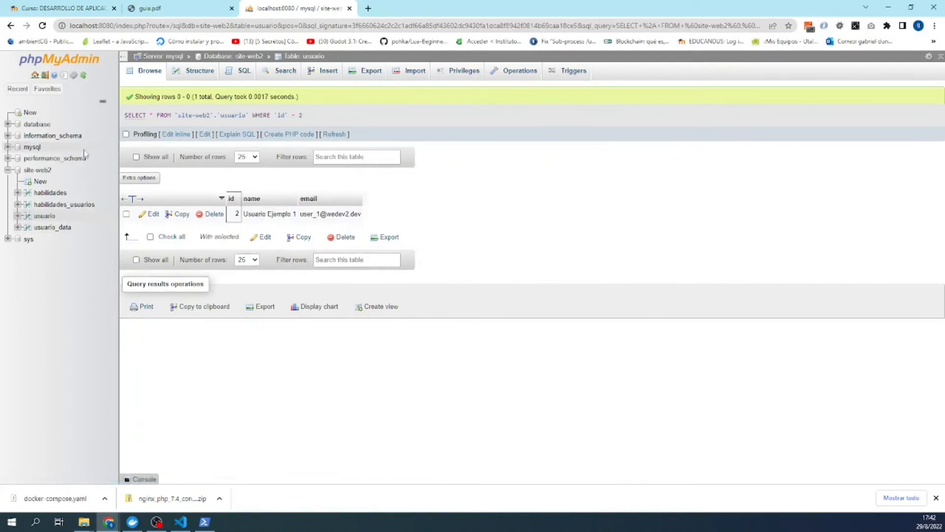
click(11, 25)
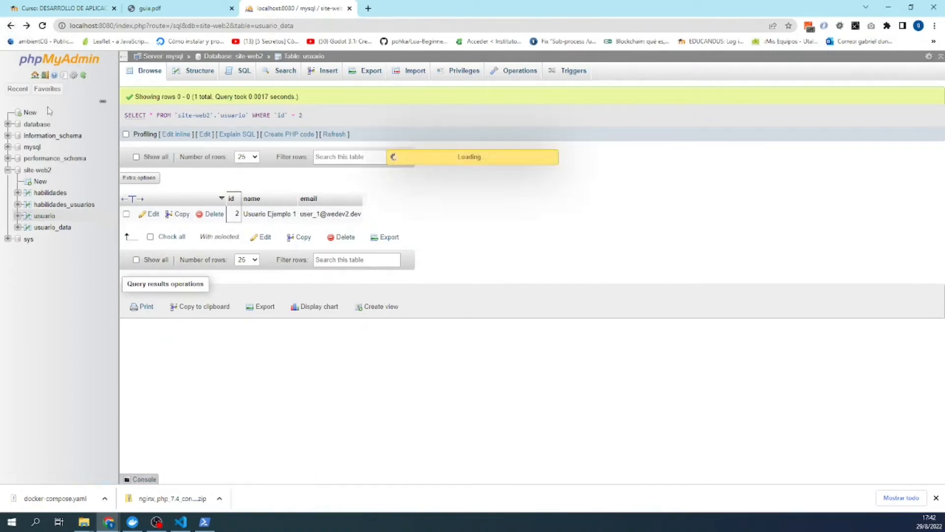
click(52, 194)
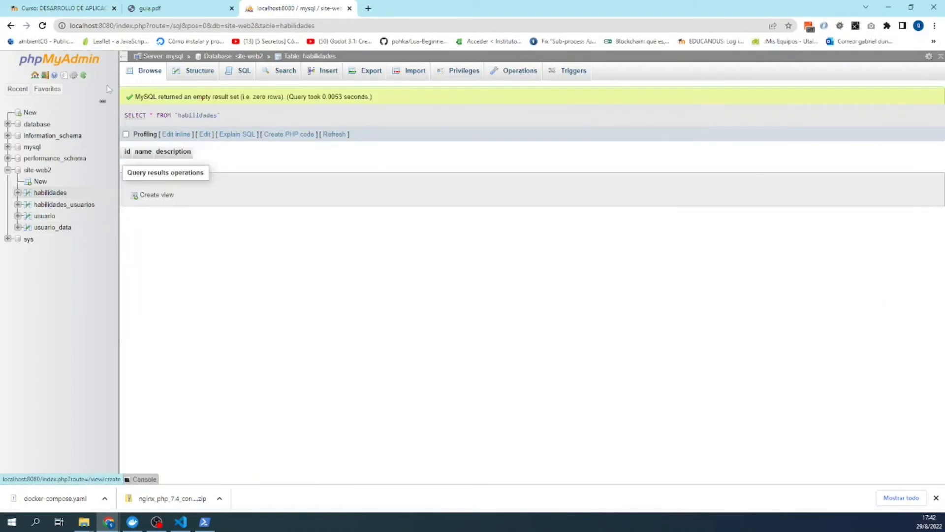
click(336, 77)
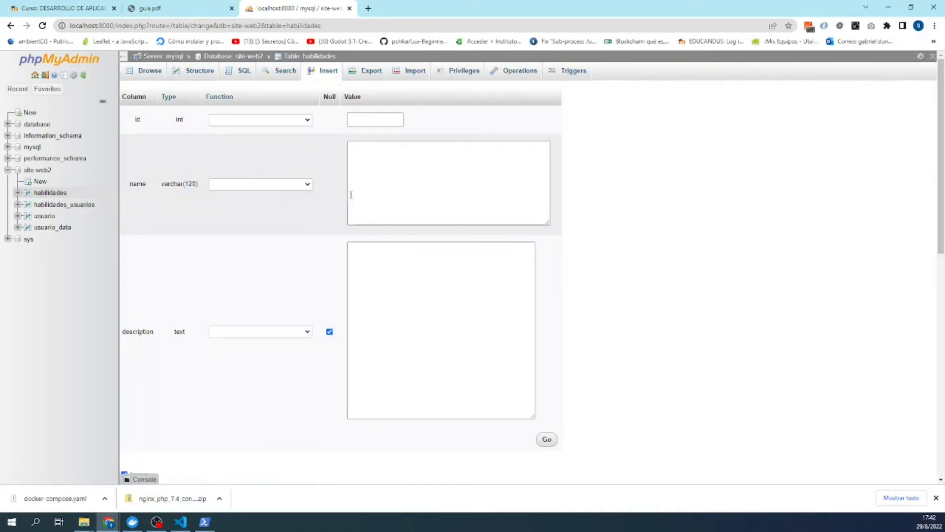
- Enter 'Desarrollo back-end basico' as the first skill name and copy it
click(414, 177)
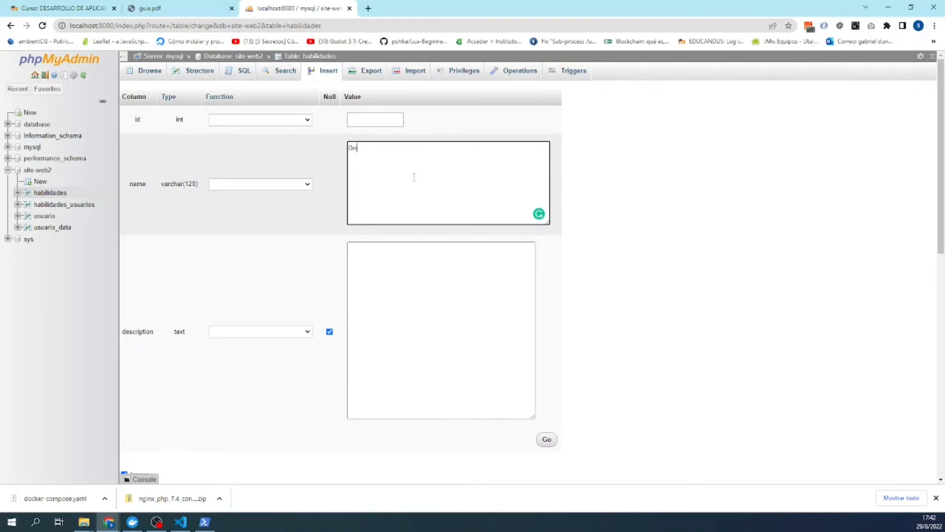
text(Desarrollo Back-end basico)
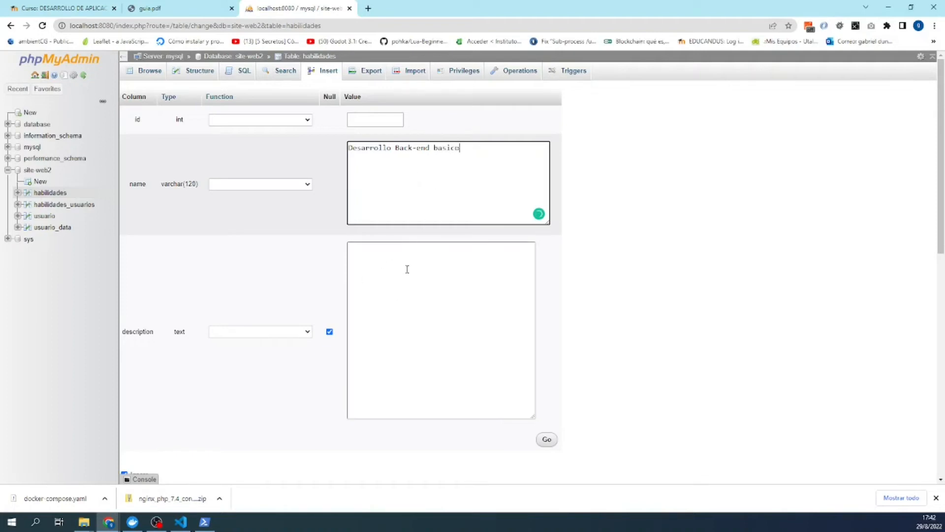
click(472, 149)
drag(472, 150, 339, 148)
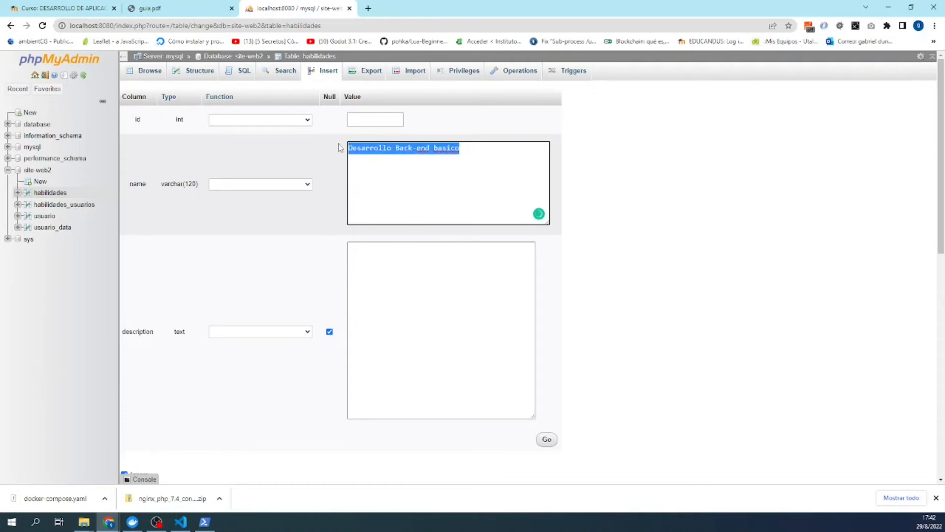
click(399, 149)
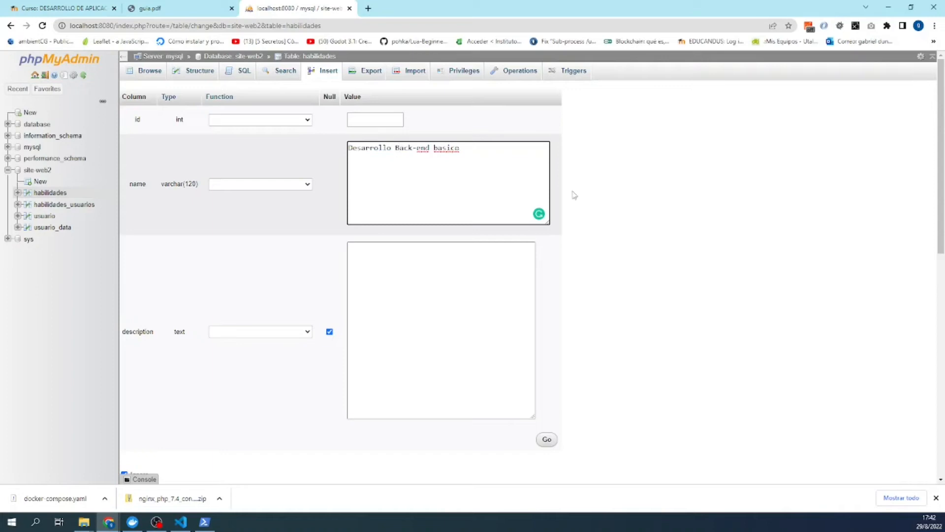
key(BackSpace)
text(b)
drag(473, 151, 335, 148)
key(ctrl+c)
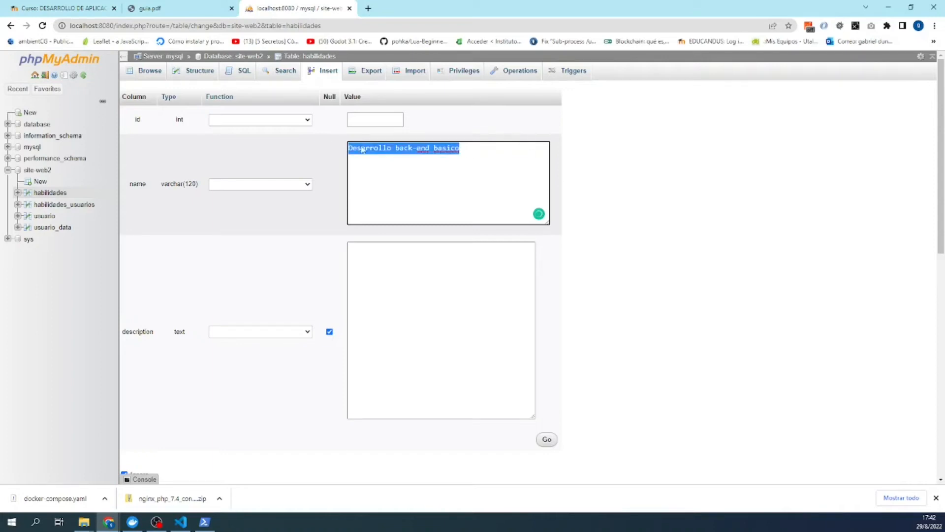
right_click(368, 149)
click(389, 183)
- Make the second skill 'Desarrollo front-end basico' and insert both rows
scroll(390, 207, down, 5)
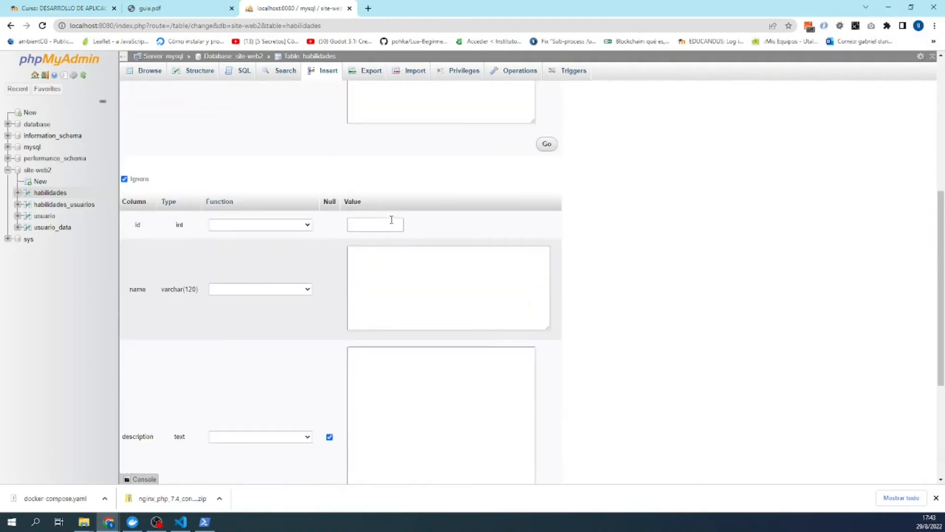
click(392, 270)
key(ctrl+v)
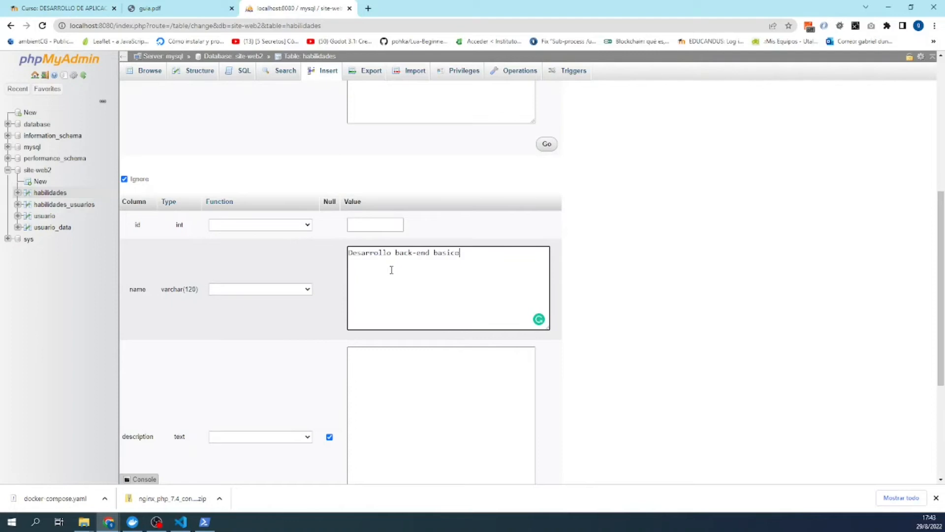
double_click(402, 253)
text(front)
scroll(535, 283, down, 3)
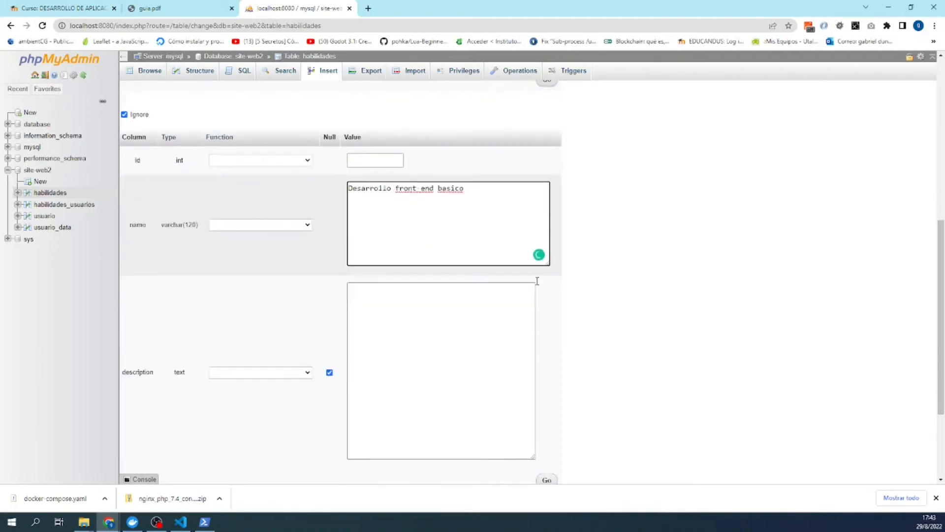
scroll(506, 397, down, 1)
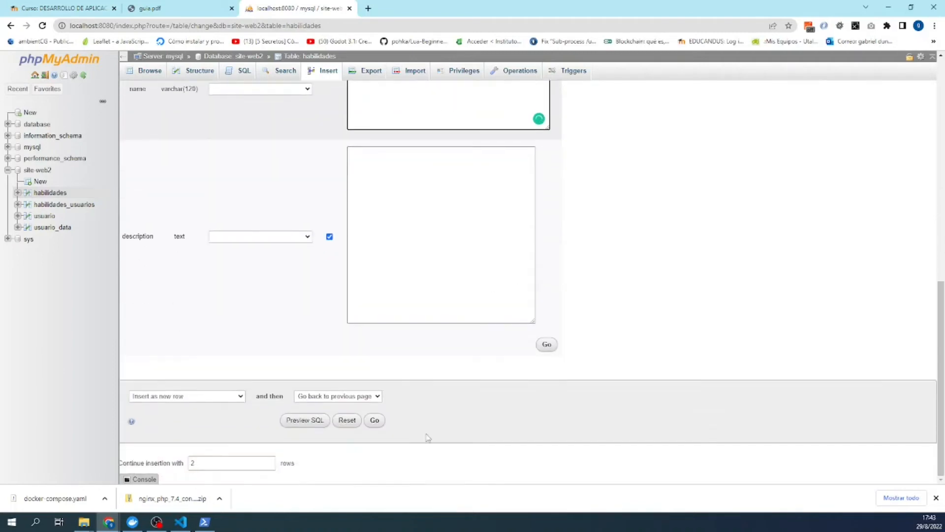
click(374, 421)
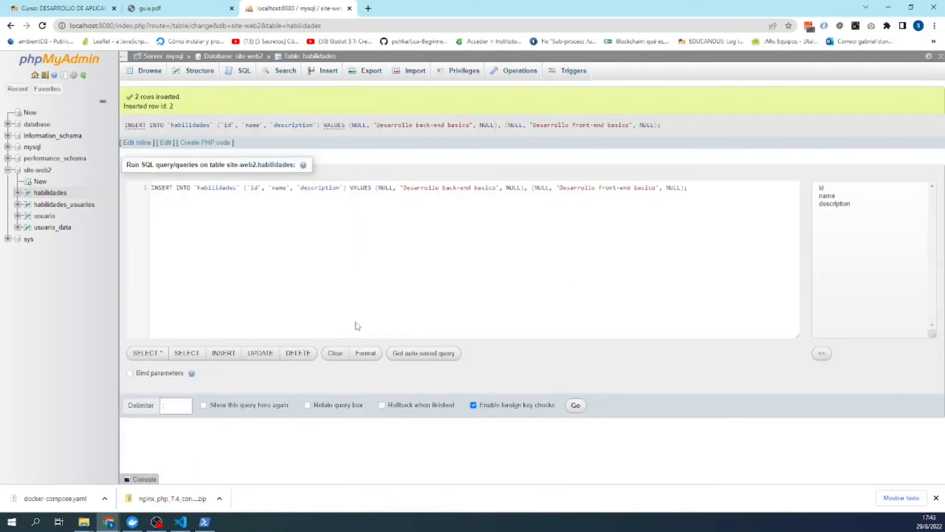
- Browse habilidades_usuarios, then view habilidades rows (ids 1 and 2) and start a new insert
click(253, 58)
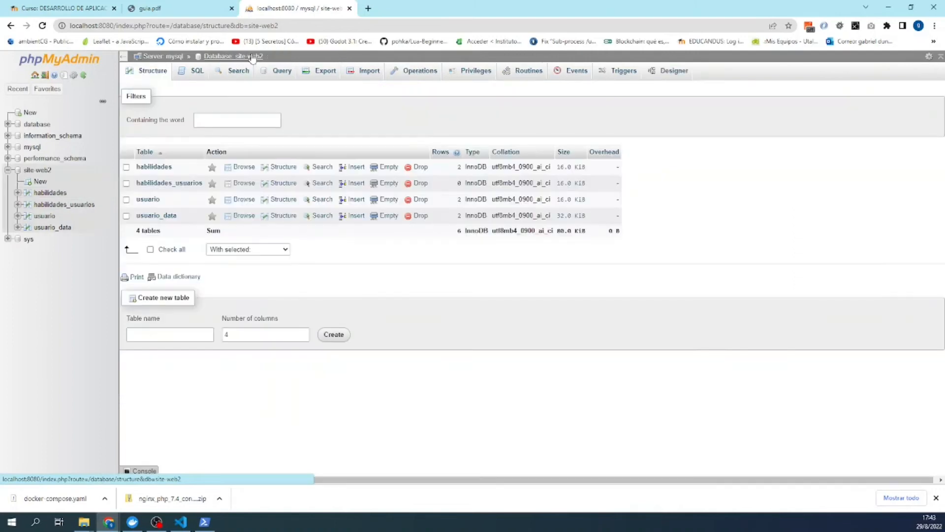
click(168, 184)
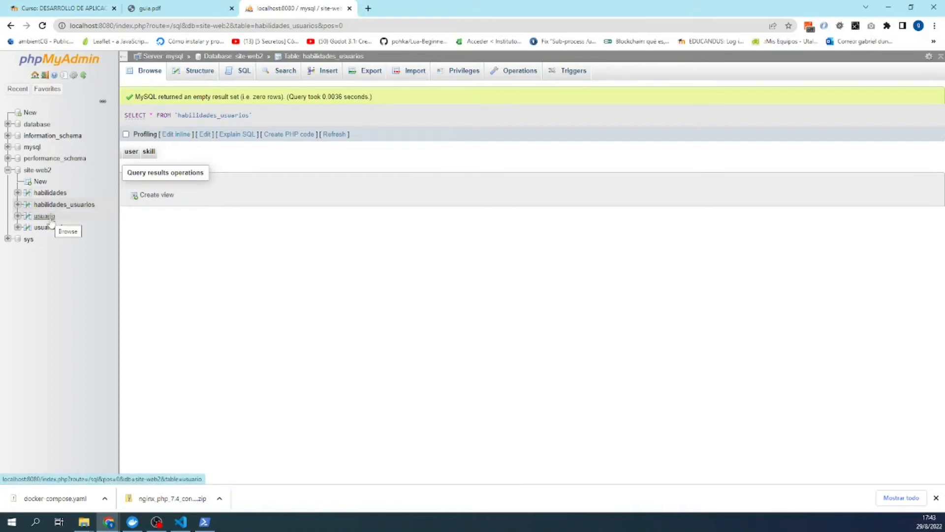
click(64, 206)
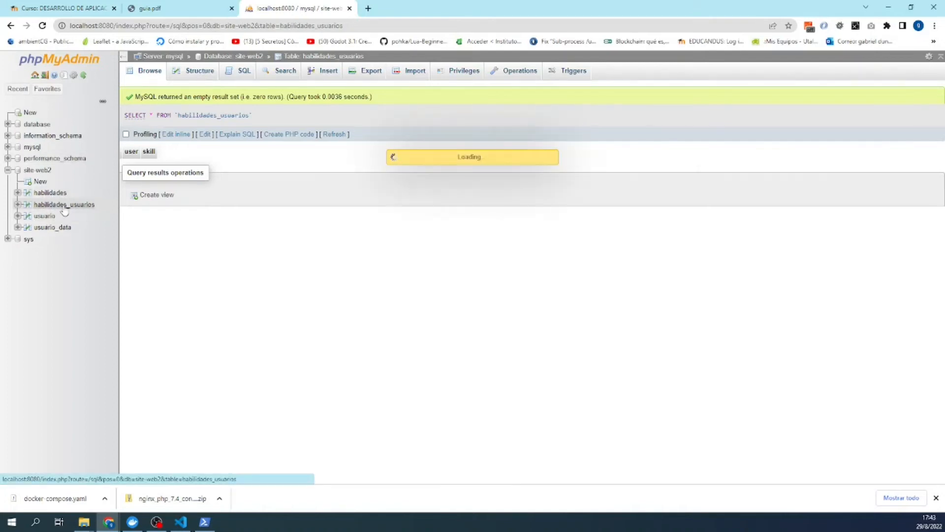
click(50, 193)
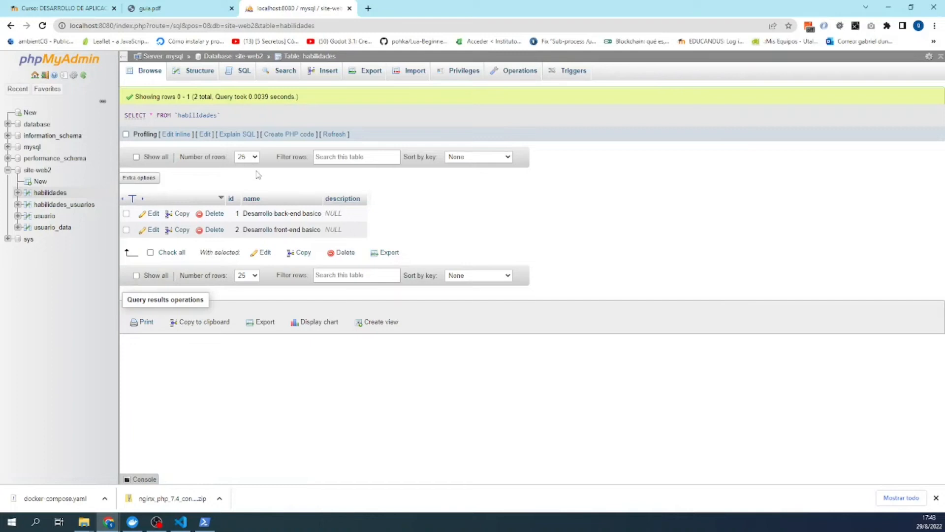
click(329, 73)
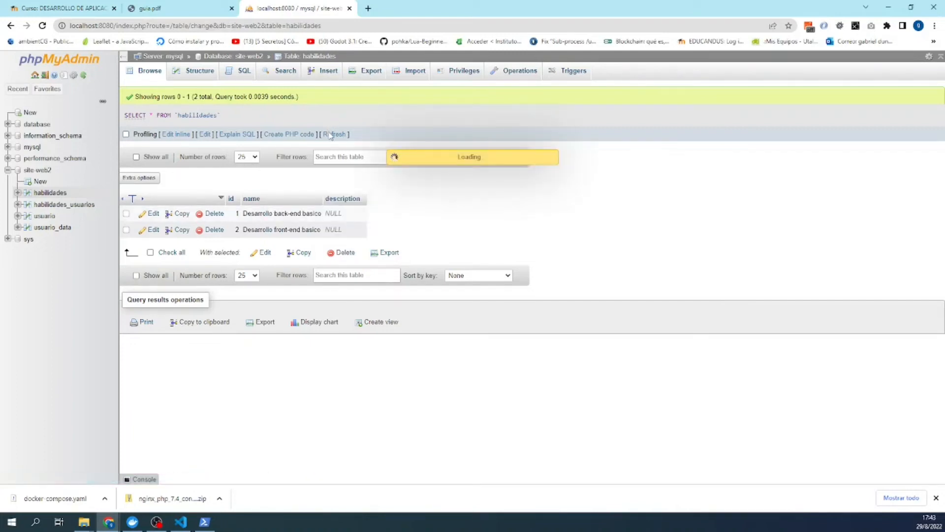
- Paste the skill name into the first row and change it to 'Desarrollo back-end avanzado'
click(383, 171)
key(ctrl+v)
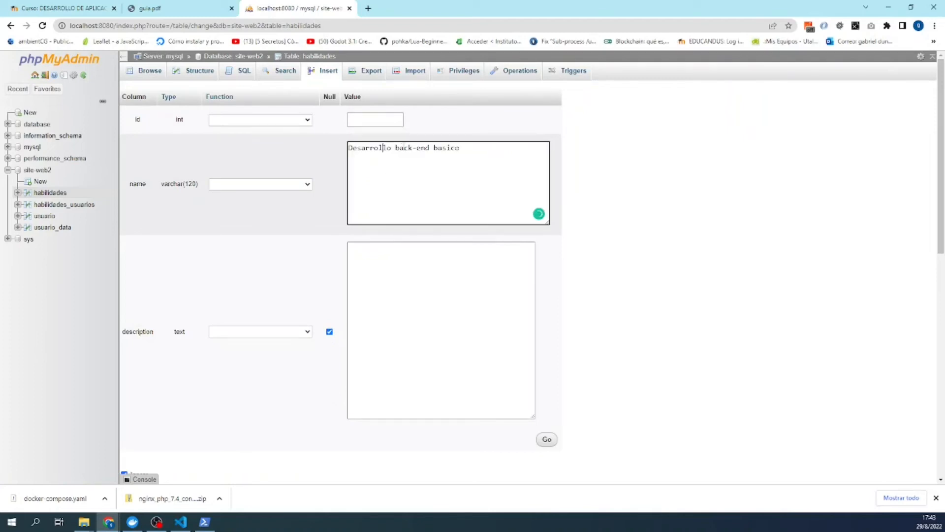
double_click(443, 148)
text(anzad)
scroll(445, 209, down, 5)
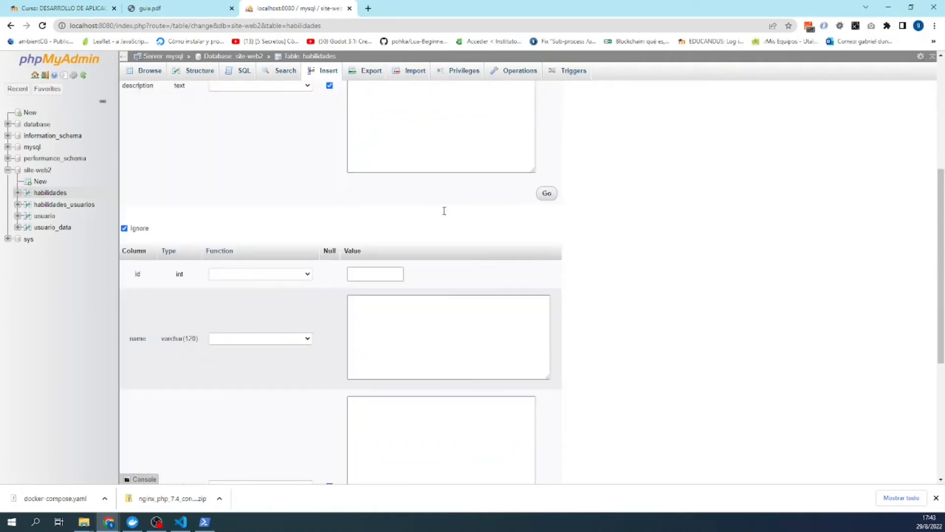
- Make the second row 'Desarrollo front-end avanzado' and insert both skills
click(447, 305)
key(ctrl+v)
double_click(411, 302)
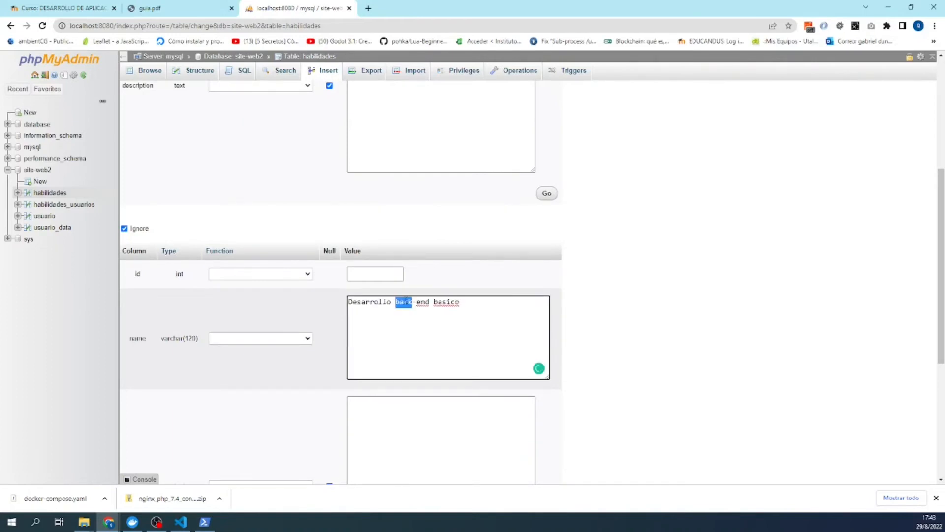
text(front)
double_click(450, 302)
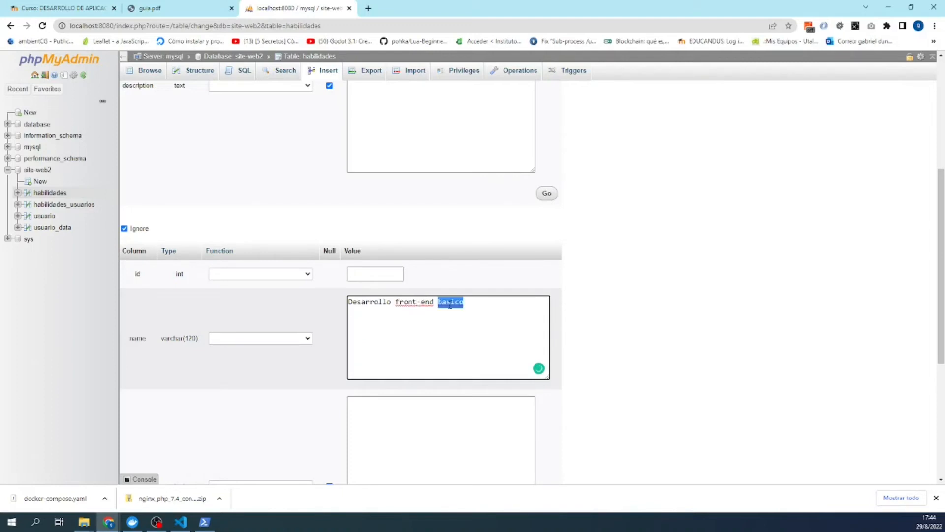
text(anzad)
scroll(621, 250, down, 1)
scroll(620, 249, down, 4)
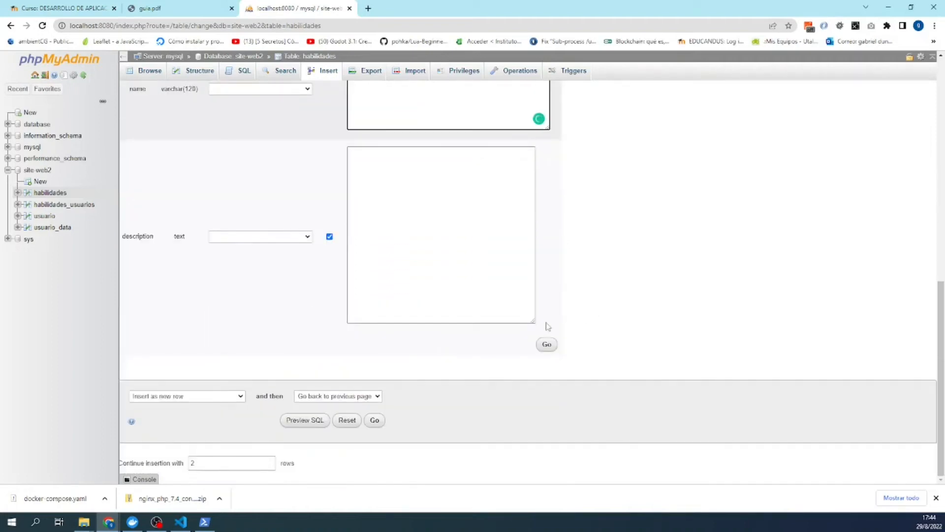
click(379, 422)
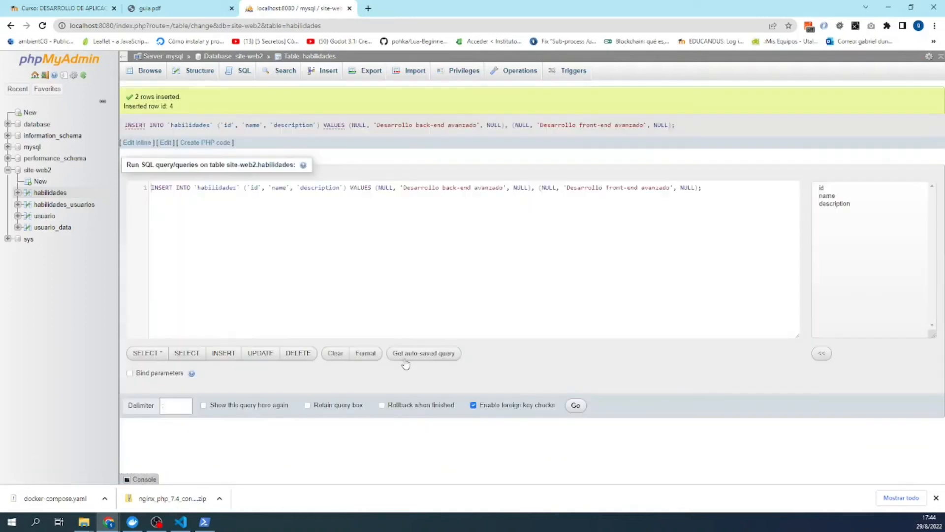
- Insert two habilidades_usuarios rows linking user 1 to skills 3 and 4
click(307, 57)
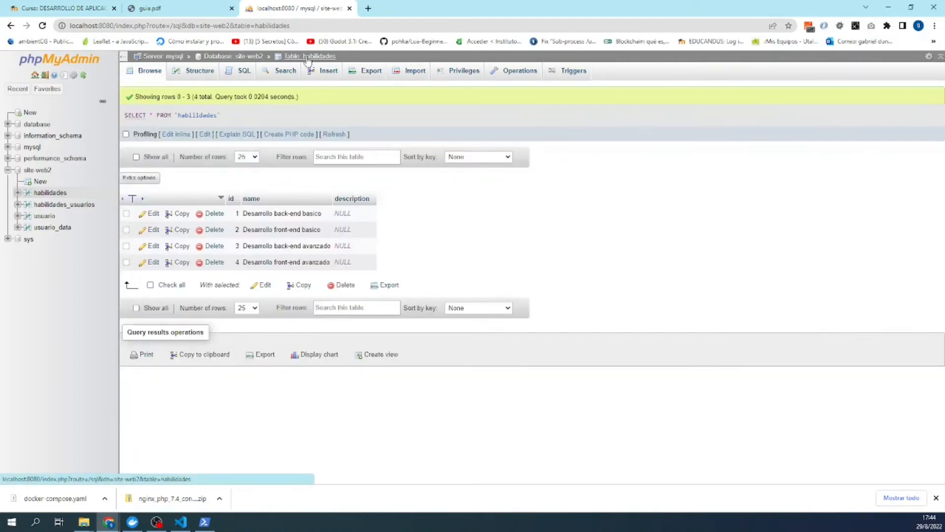
click(63, 205)
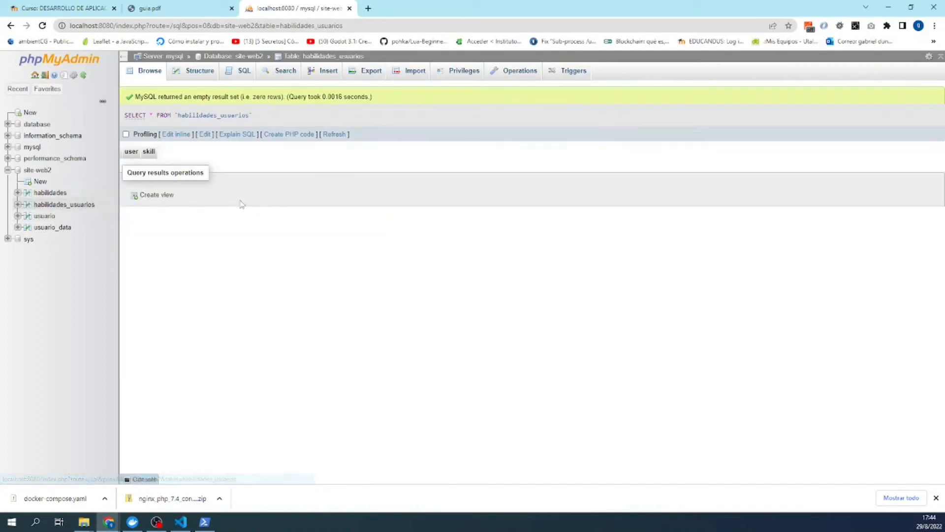
click(334, 71)
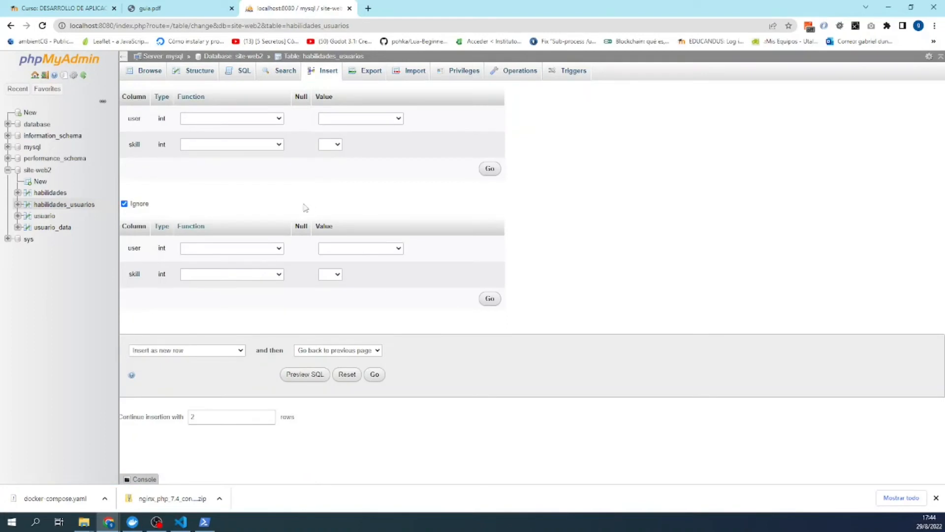
click(387, 119)
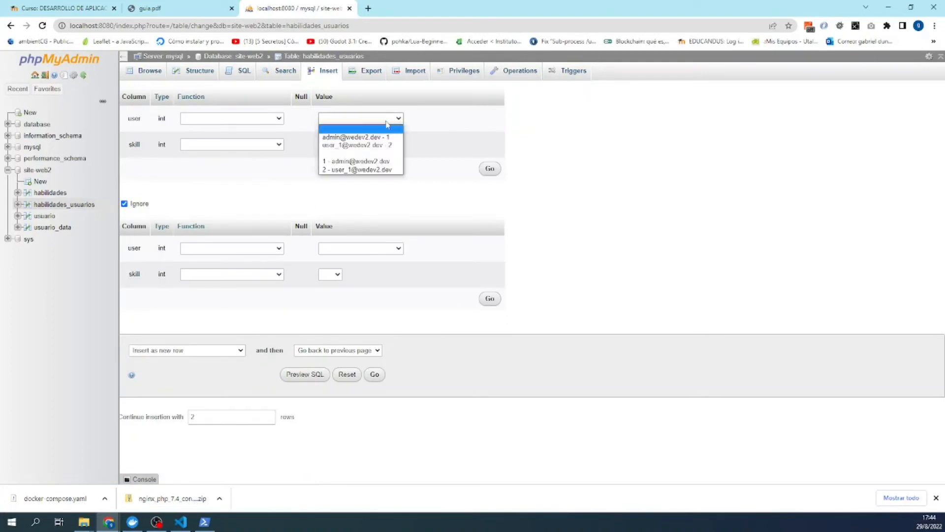
click(359, 137)
click(331, 145)
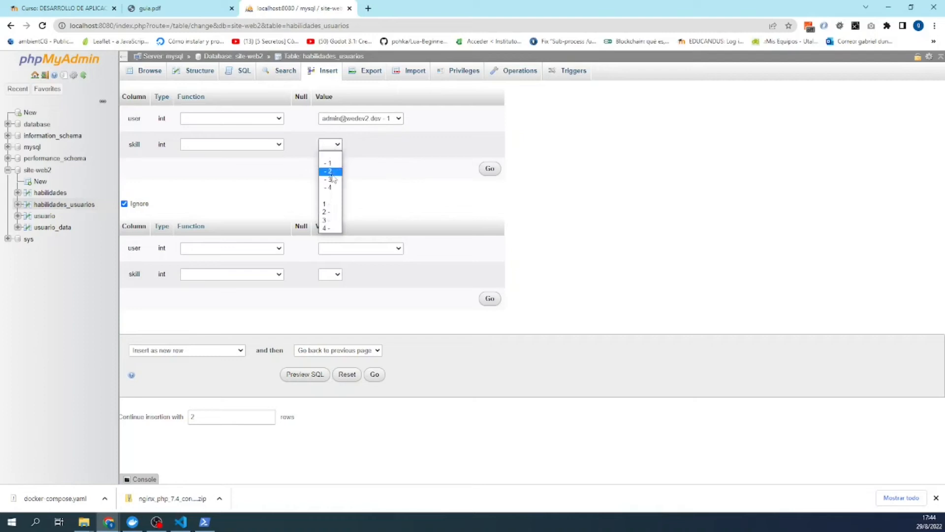
click(333, 180)
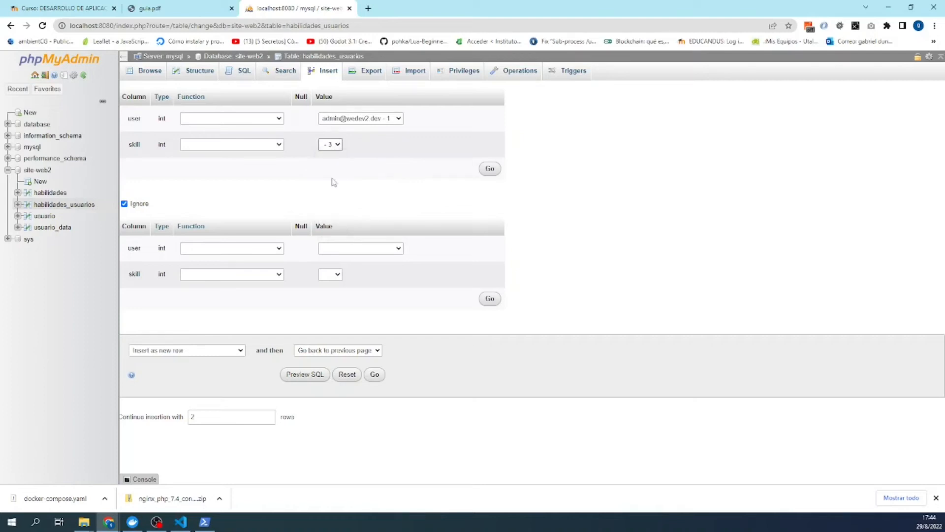
click(384, 248)
click(371, 266)
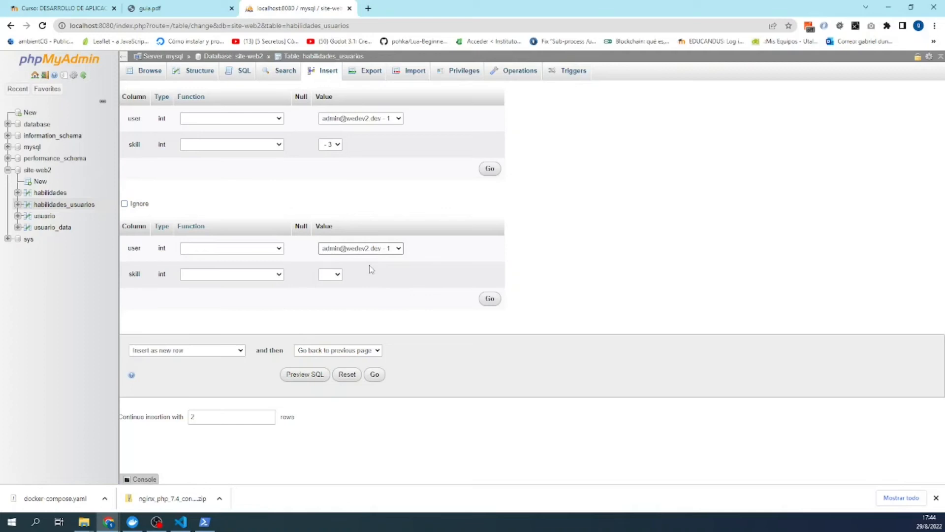
click(337, 274)
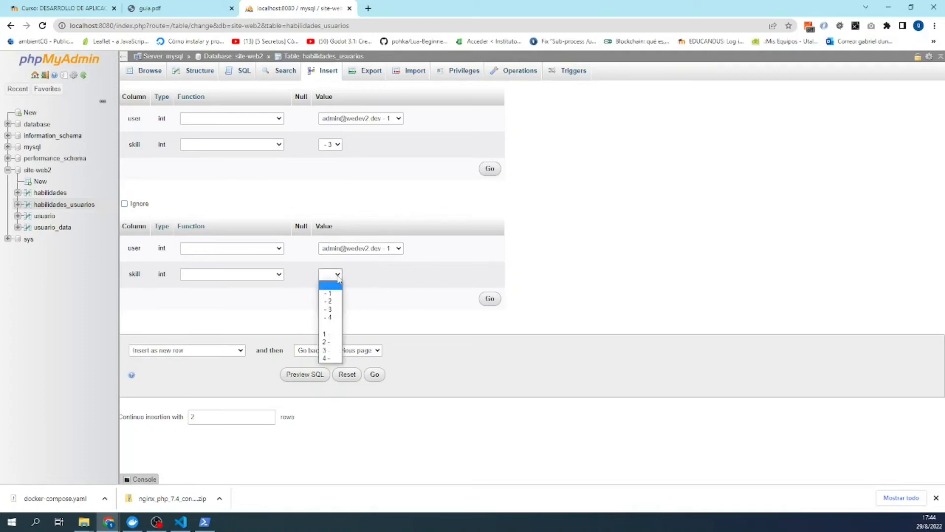
click(331, 317)
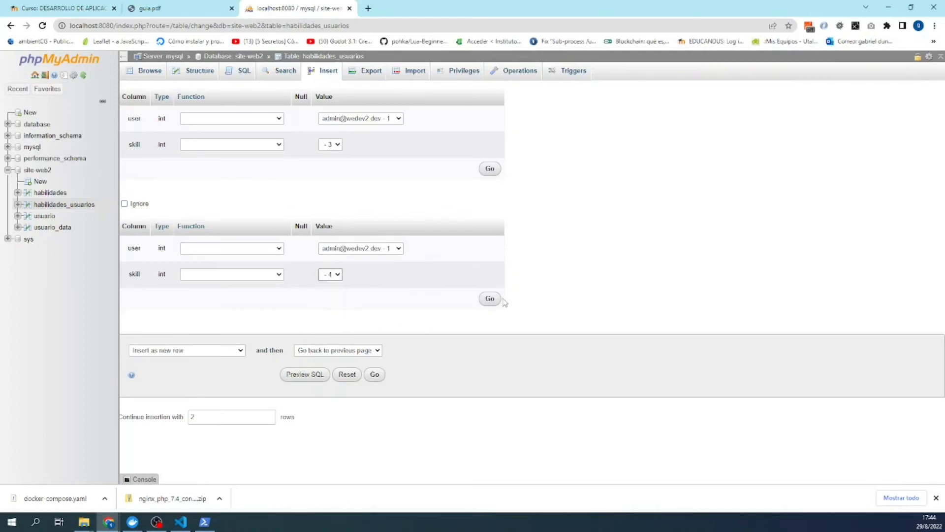
click(377, 375)
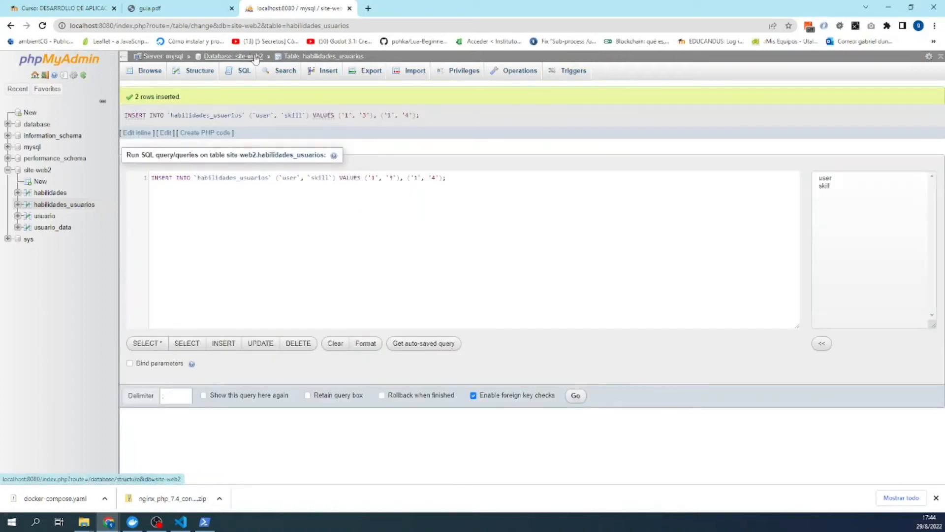
- Insert a row linking user 2 to skill 1 and browse the table
click(327, 70)
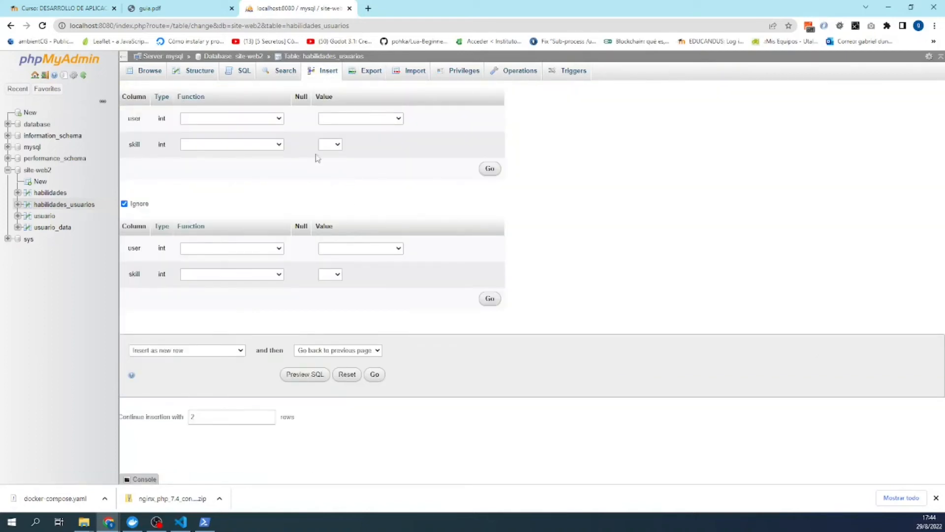
click(363, 120)
click(348, 147)
click(331, 145)
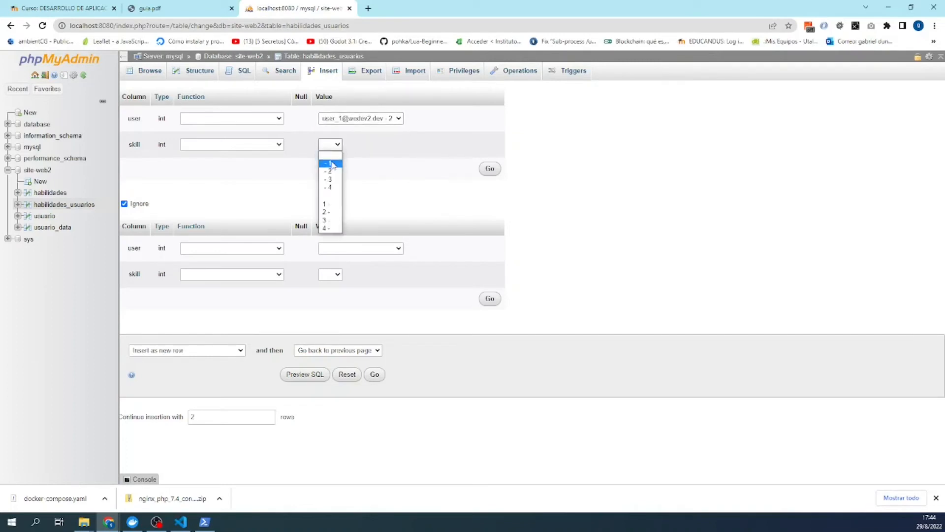
click(332, 164)
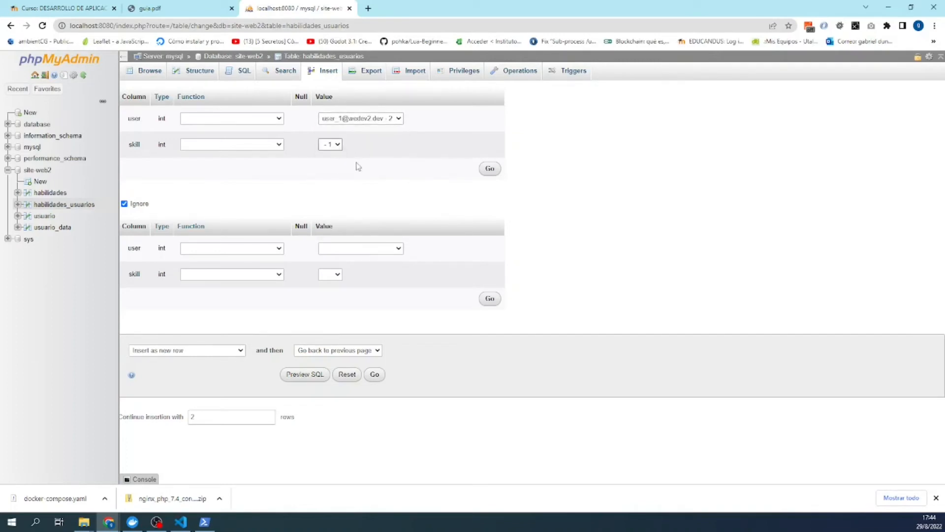
click(375, 375)
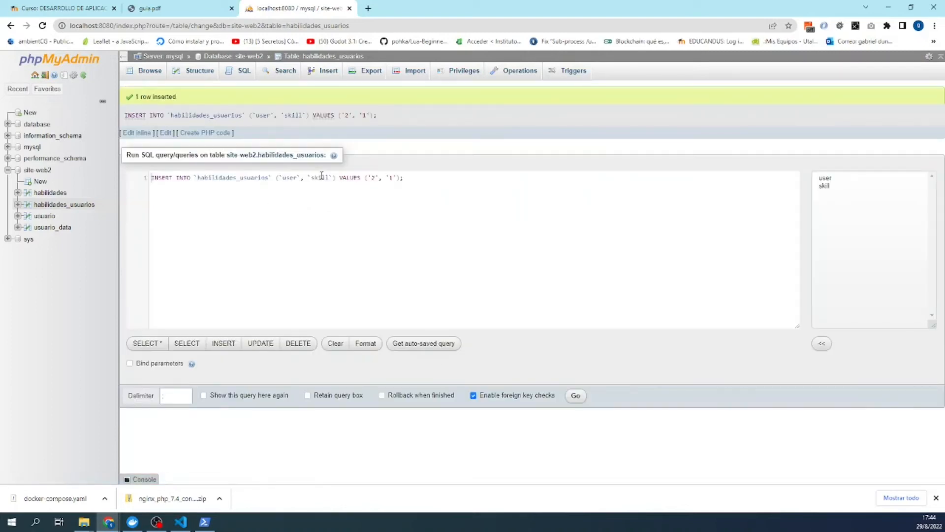
click(318, 57)
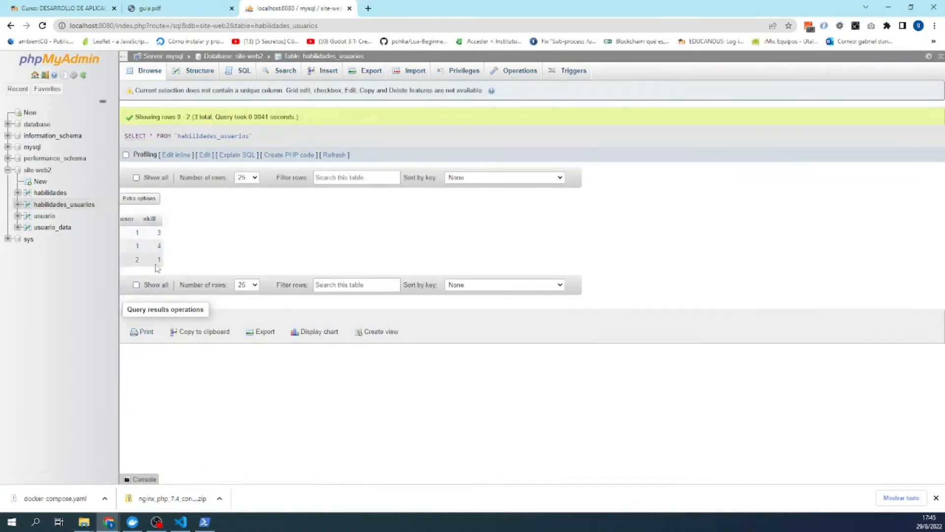
- Check skill 1's record and usuario_data, then show the site-web2 overview totaling 11 rows
click(158, 261)
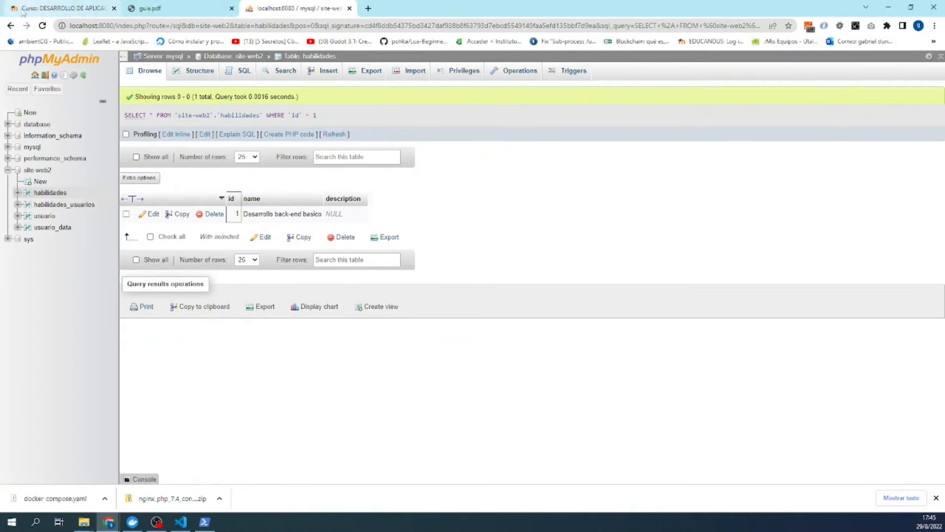
click(11, 26)
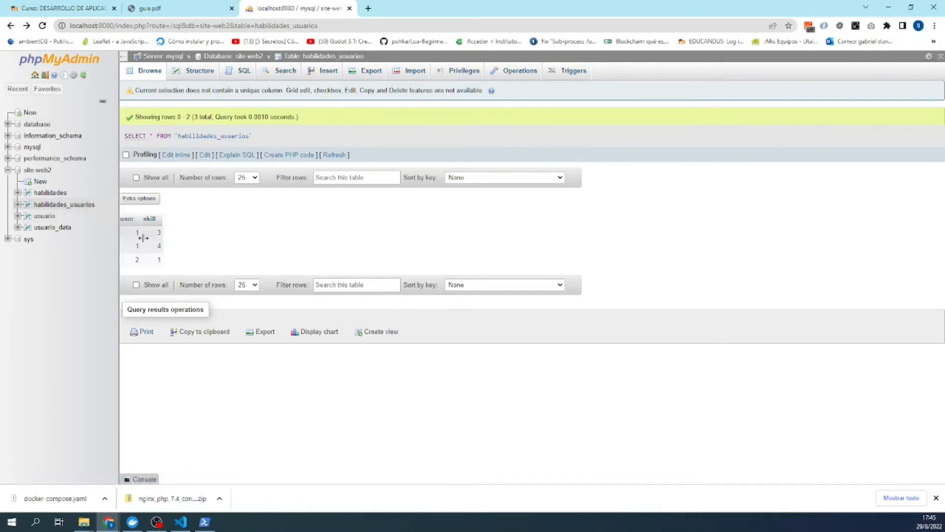
click(62, 228)
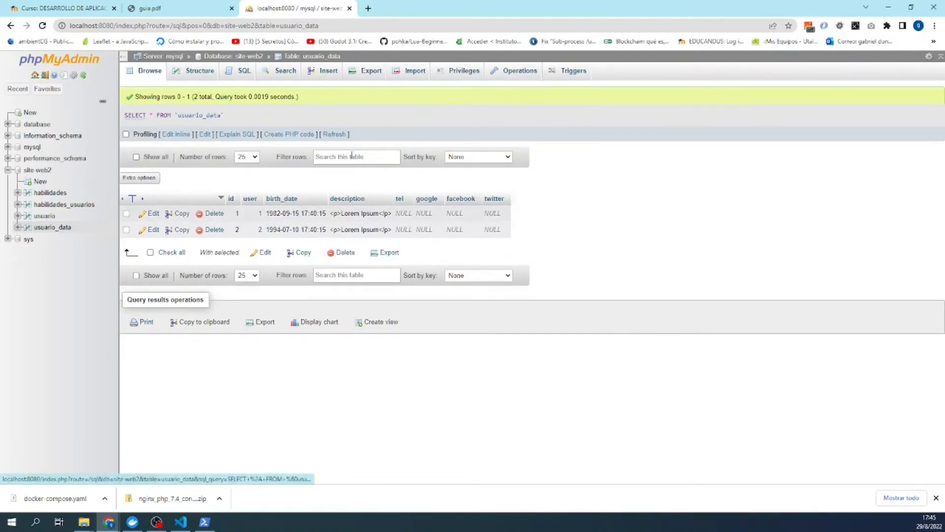
click(255, 56)
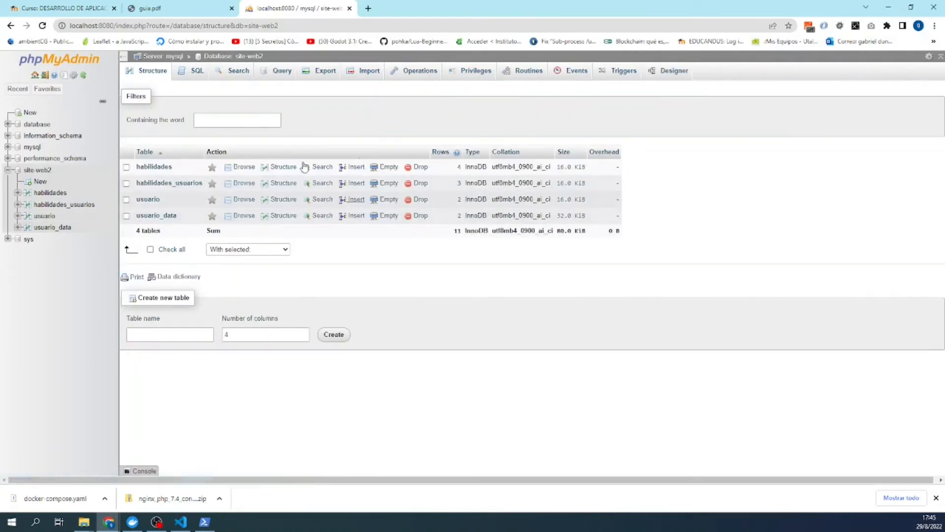
- View the Designer diagram of site-web2 table relationships, then switch to the guia.pdf guide
click(684, 72)
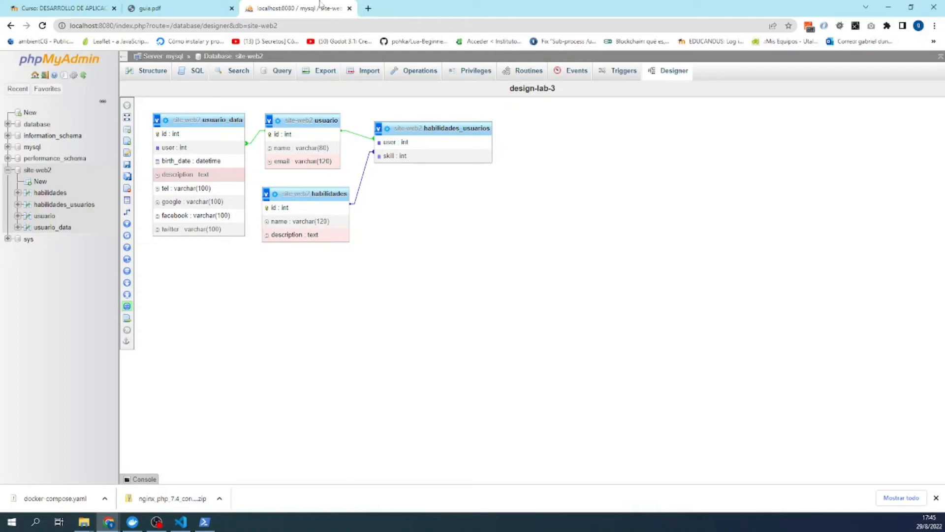
click(203, 6)
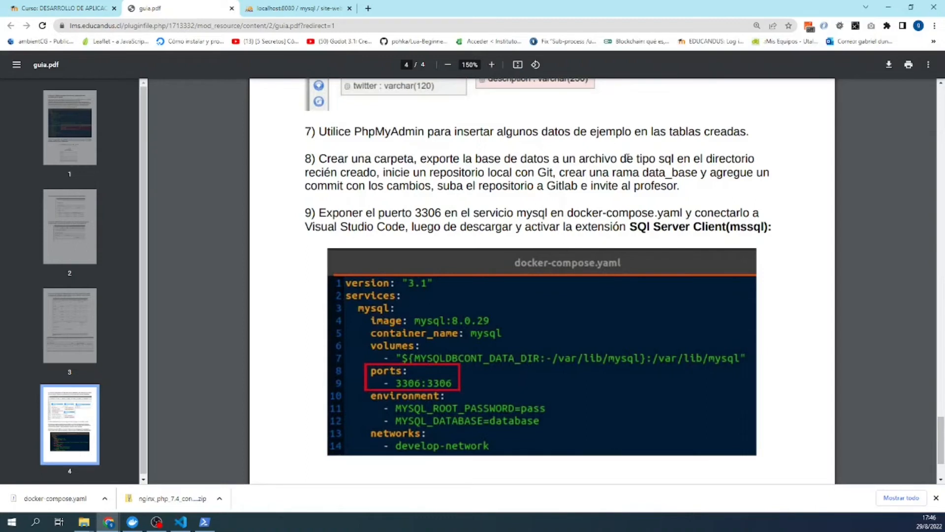
- Return to phpMyAdmin, browse the four habilidades skills, and open the first name for editing
click(276, 10)
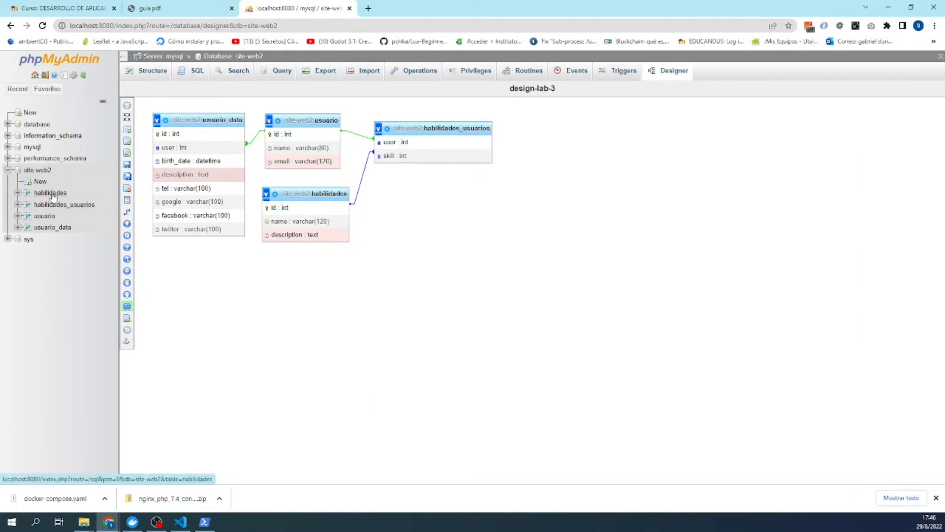
click(51, 193)
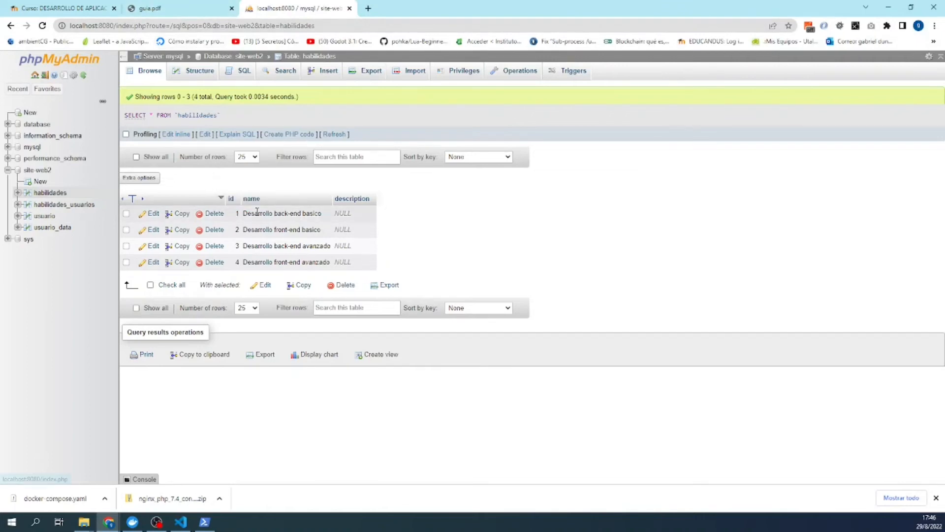
double_click(278, 214)
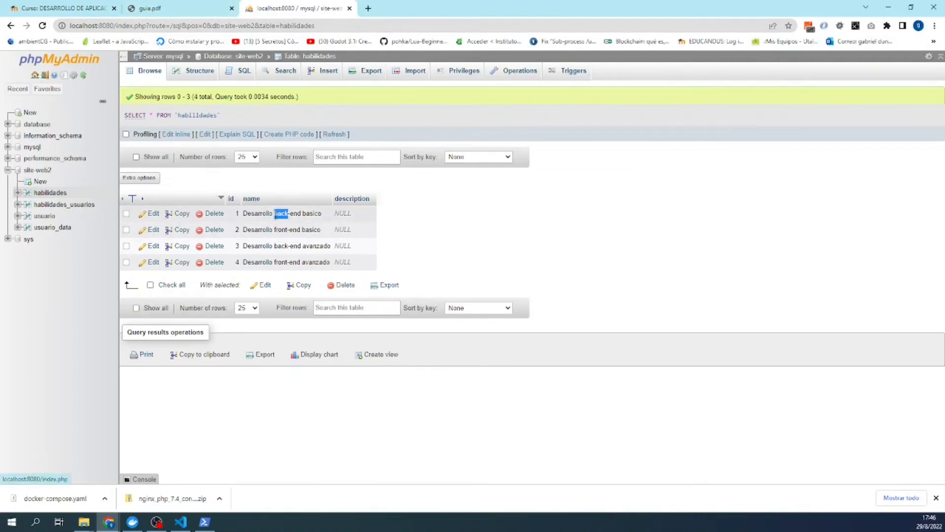
- Cancel the inline edit, leaving the first skill name unchanged
click(320, 181)
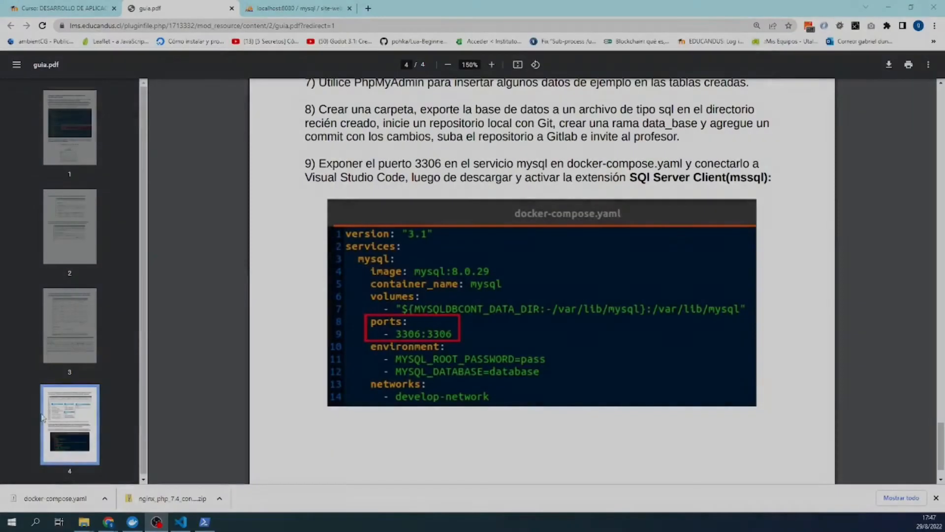
- Drag the laboratorio_3 File Explorer window into view over the PDF guide
mouse_move(84, 522)
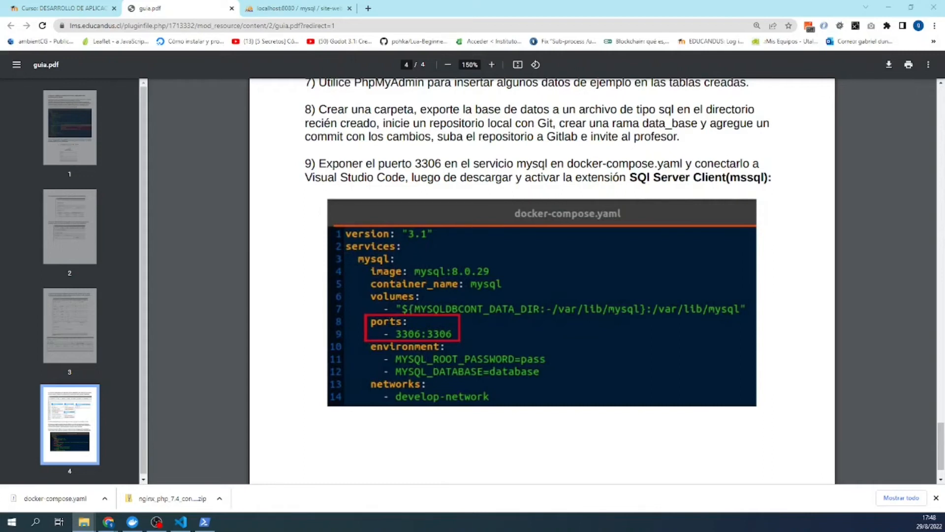
drag(944, 230, 394, 121)
- After abandoned rename attempts, delete the Nueva carpeta folder from laboratorio_3
right_click(374, 181)
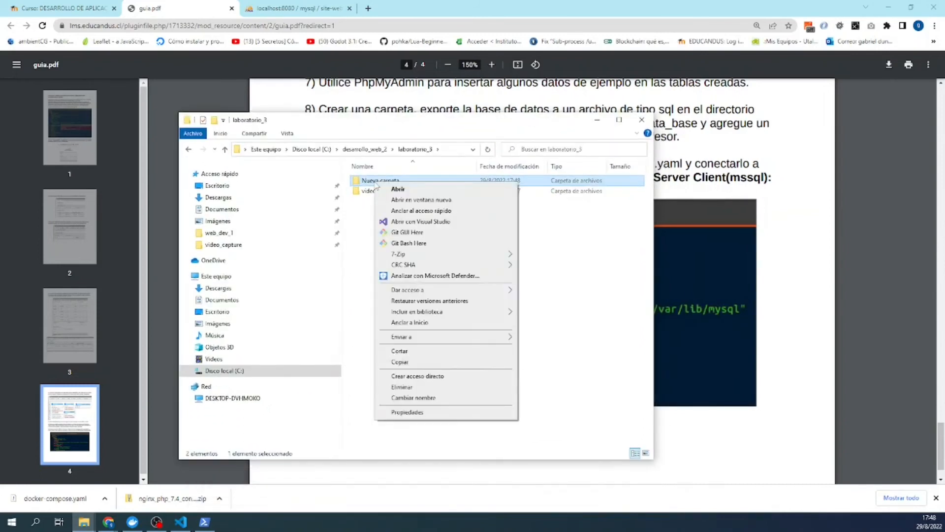
click(403, 398)
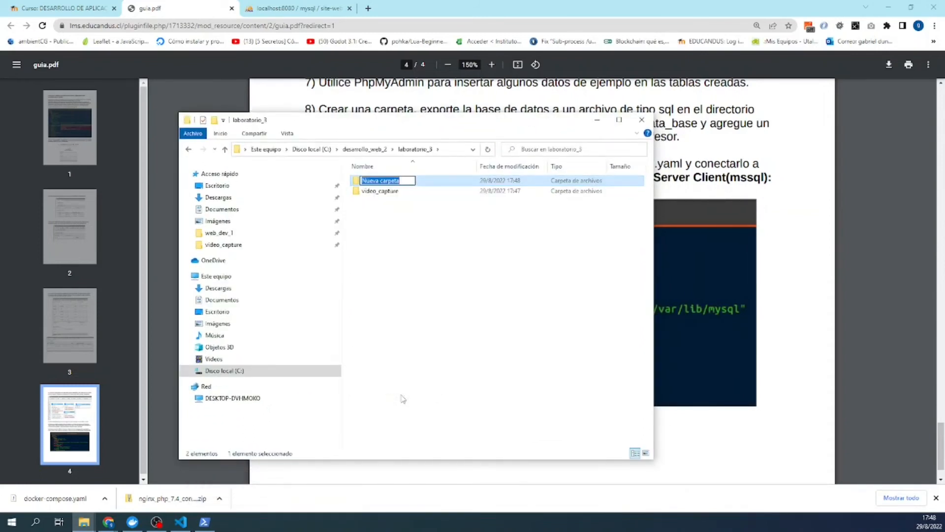
click(403, 398)
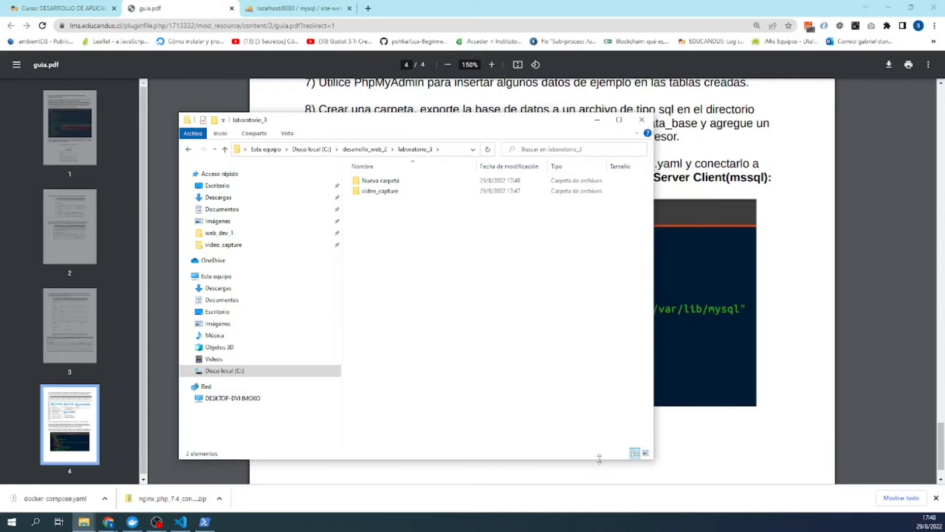
right_click(386, 182)
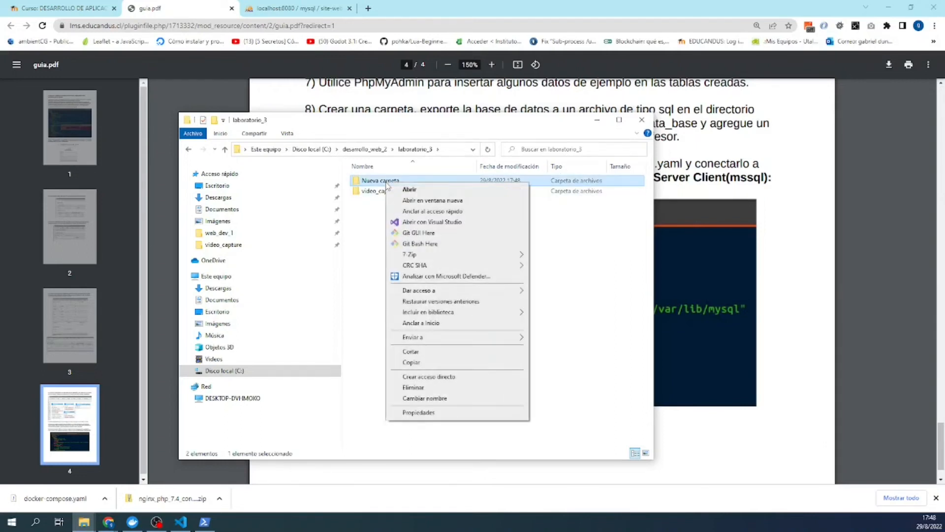
click(424, 398)
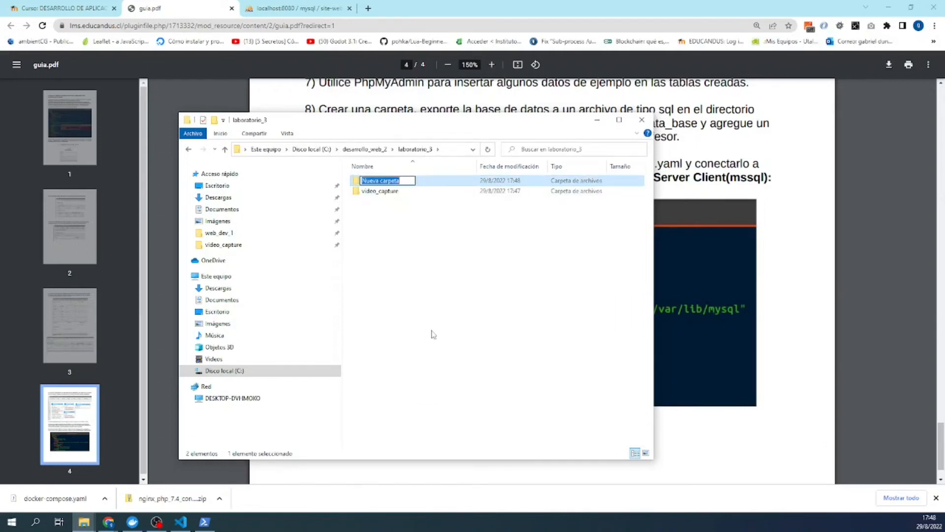
click(438, 328)
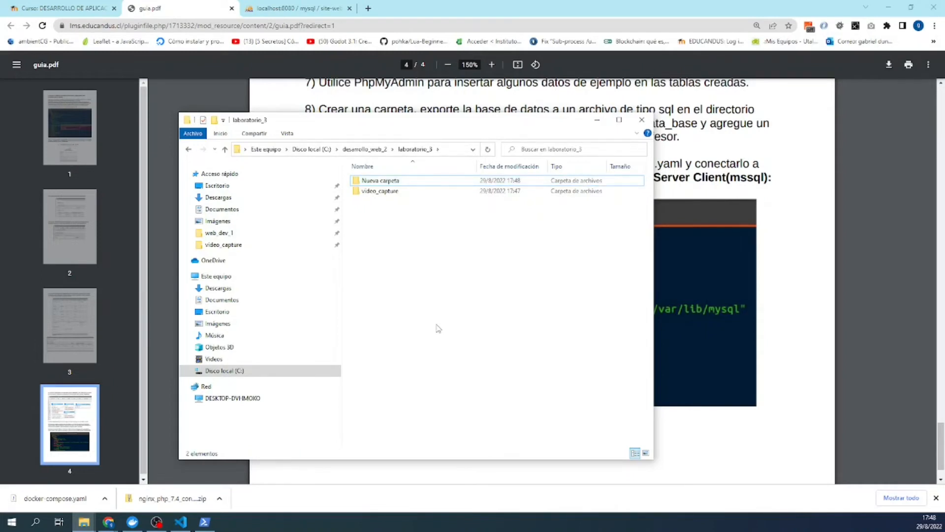
right_click(364, 182)
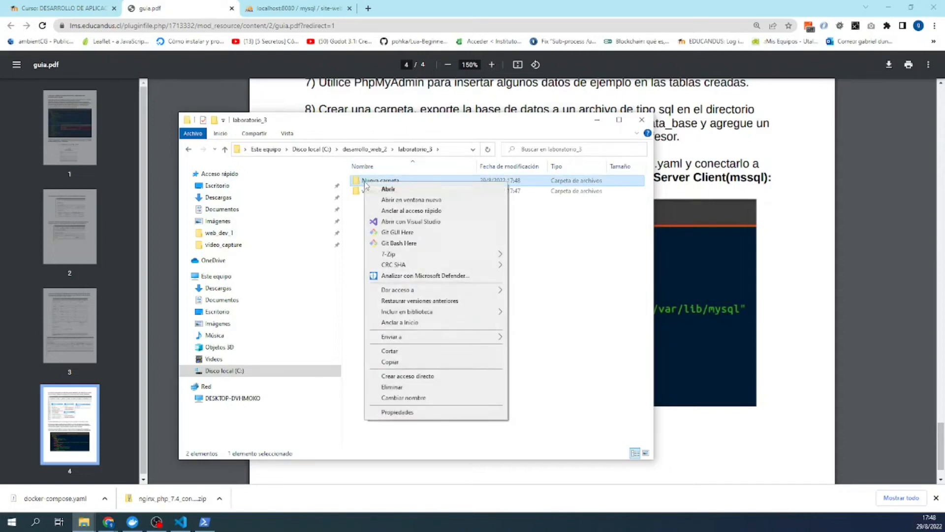
click(398, 389)
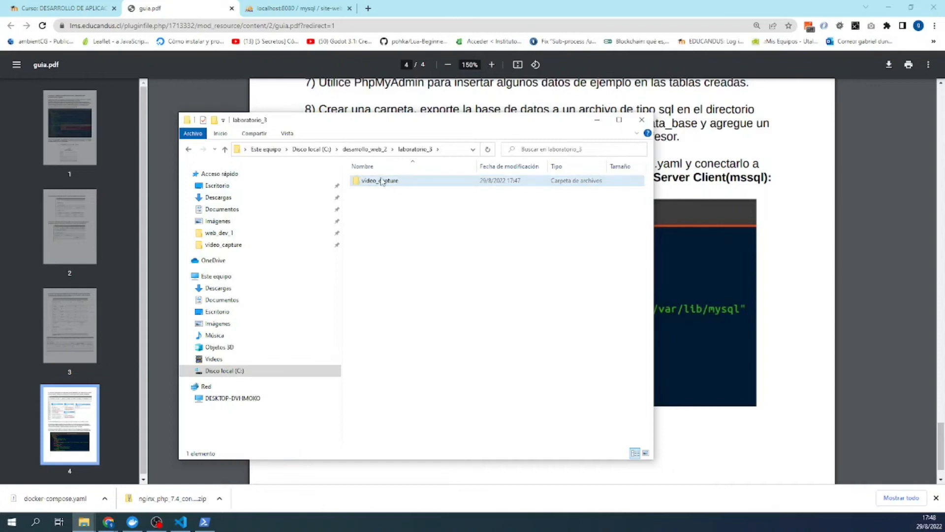
- Create a new folder named trabajo in laboratorio_3 and open it
right_click(391, 232)
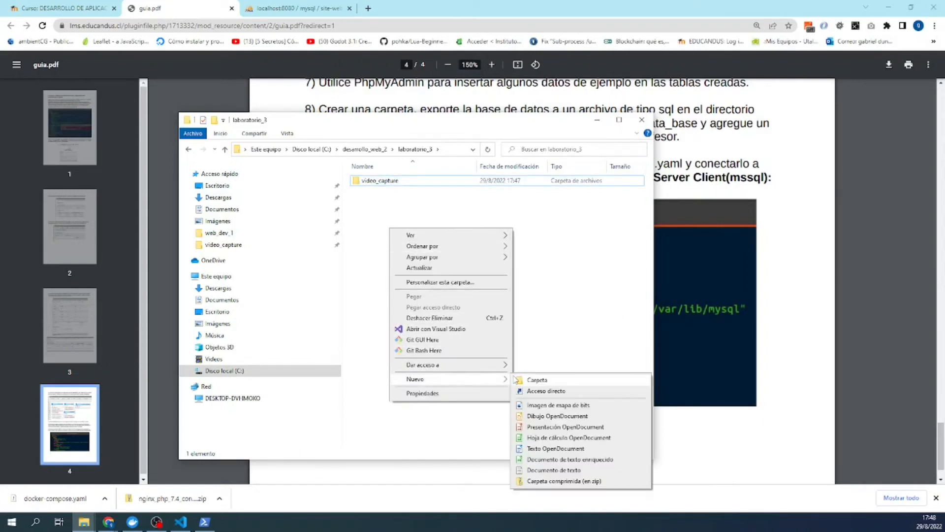
click(531, 380)
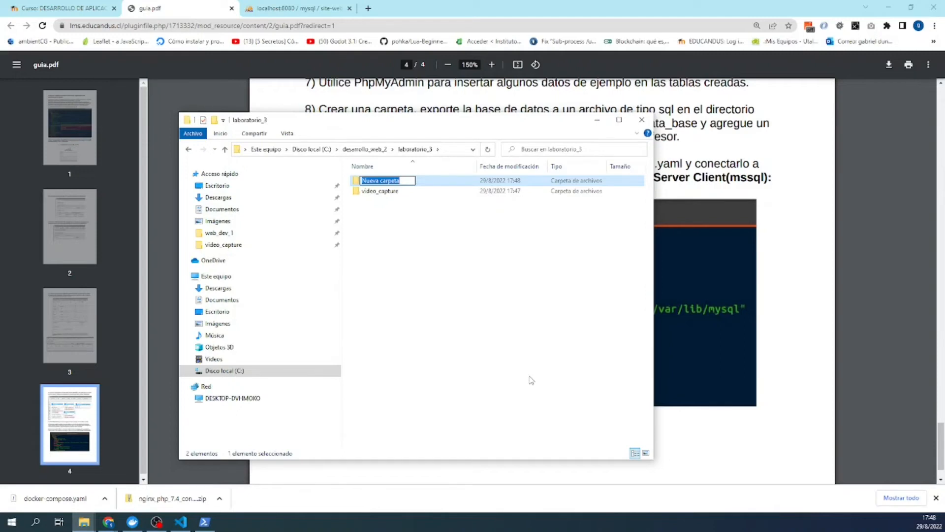
text(tr)
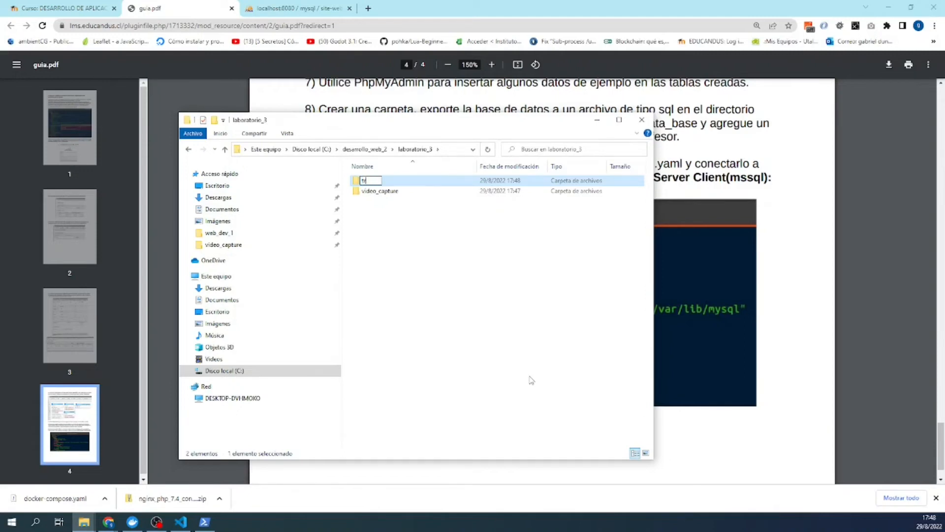
text(abajo)
key(Return)
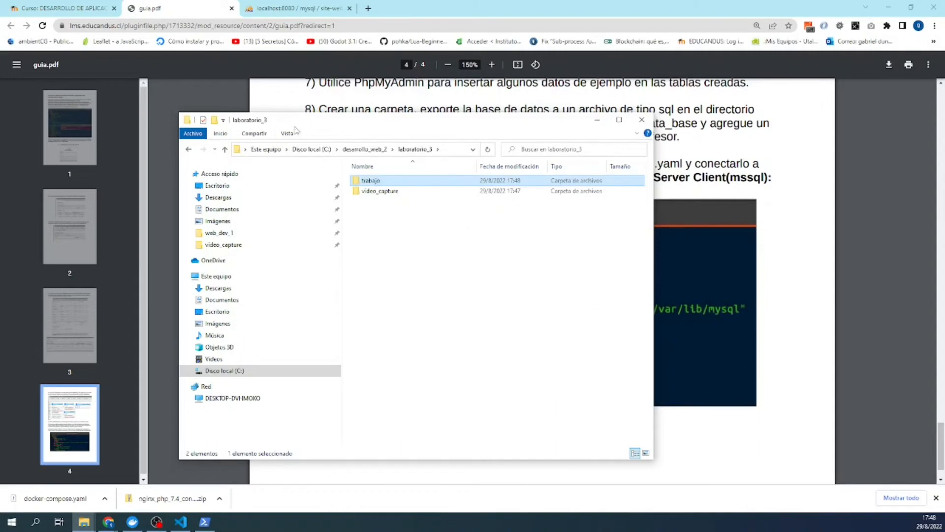
double_click(359, 182)
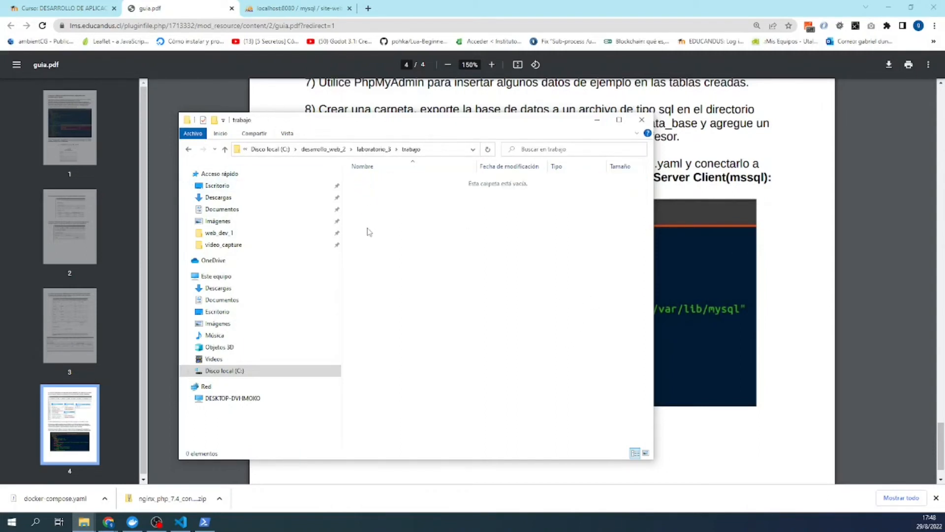
- Leave the empty trabajo folder as is and return to the phpMyAdmin browser tab
right_click(405, 275)
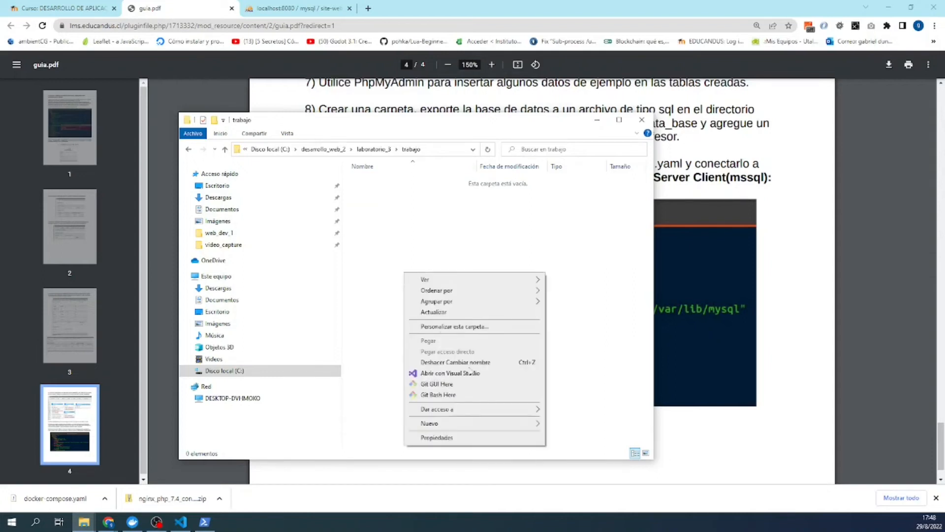
mouse_move(470, 424)
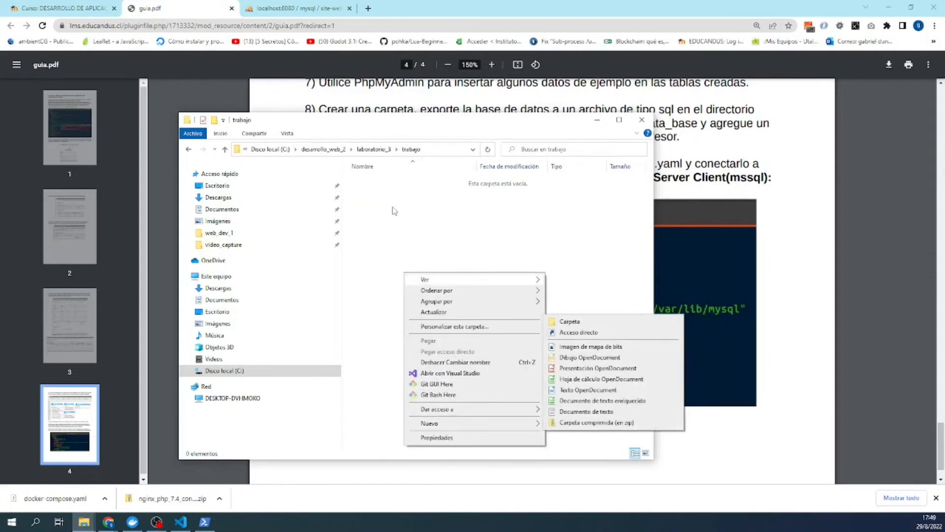
click(394, 211)
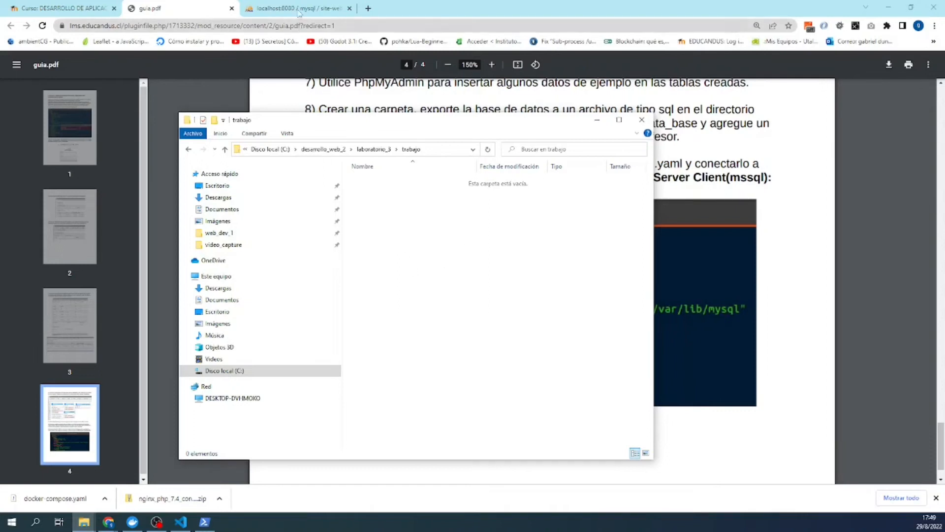
click(297, 8)
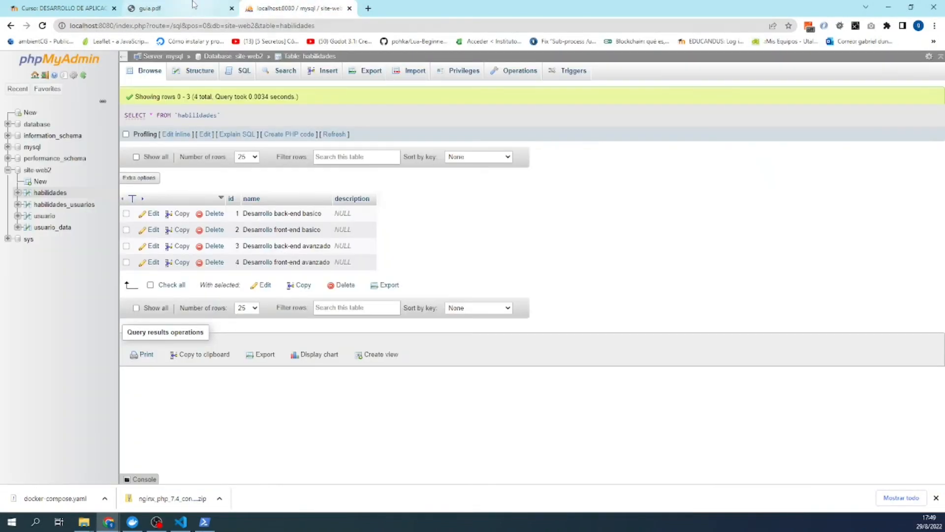
- Check the guia.pdf instructions, then go to the site-web2 database Structure overview
click(193, 6)
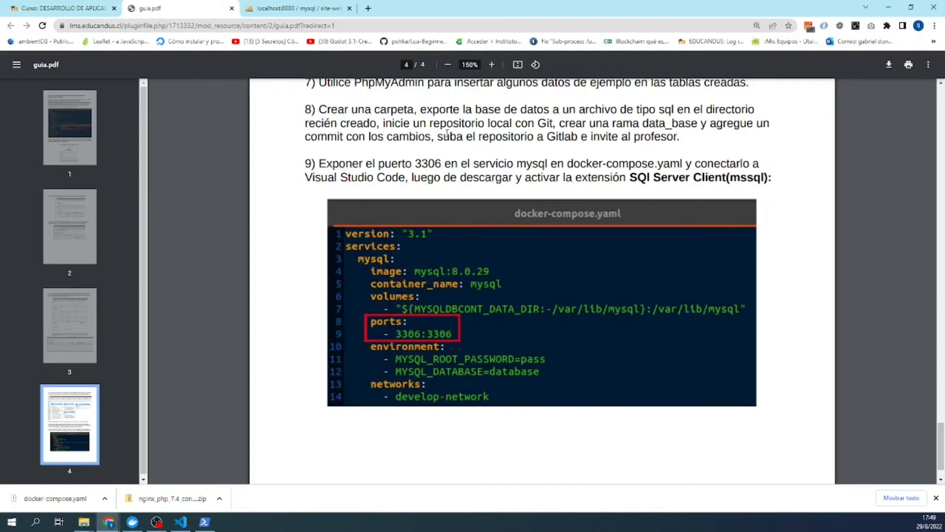
click(293, 5)
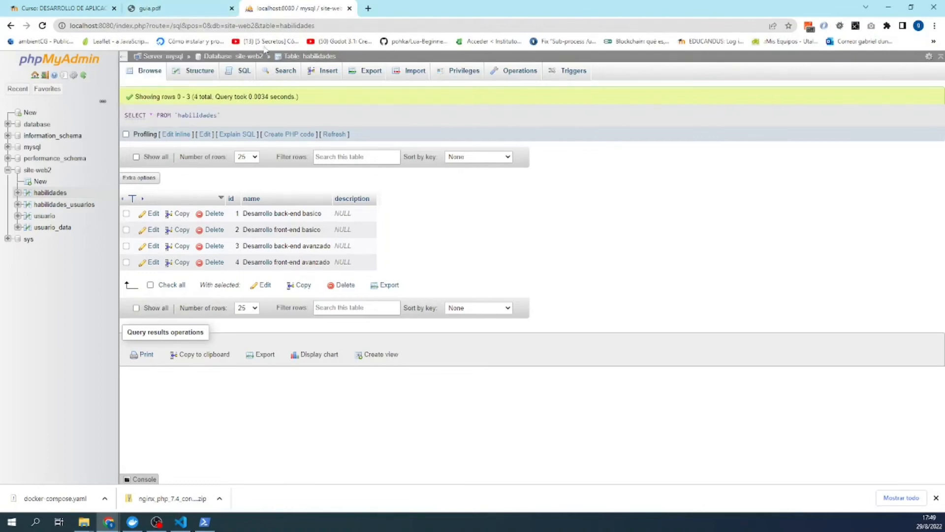
click(242, 56)
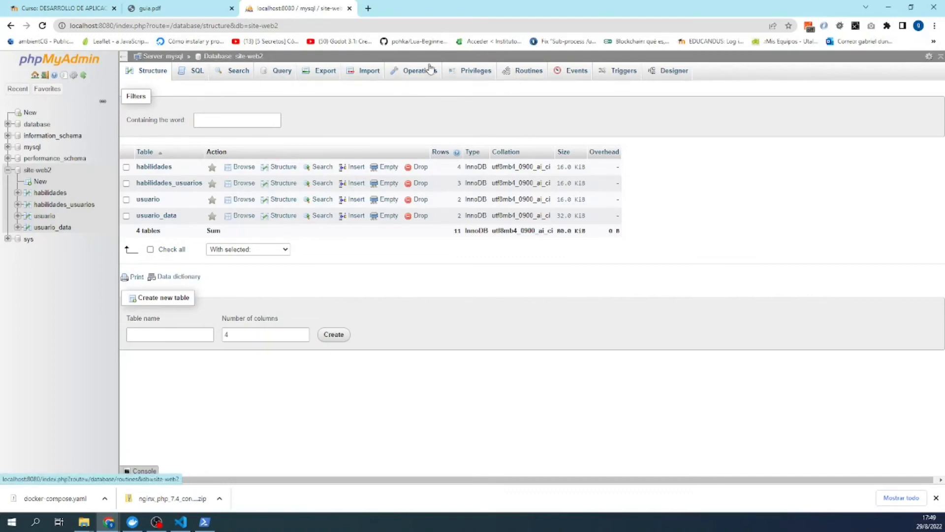
- Open the site-web2 Export page with custom options shown and review them
click(323, 71)
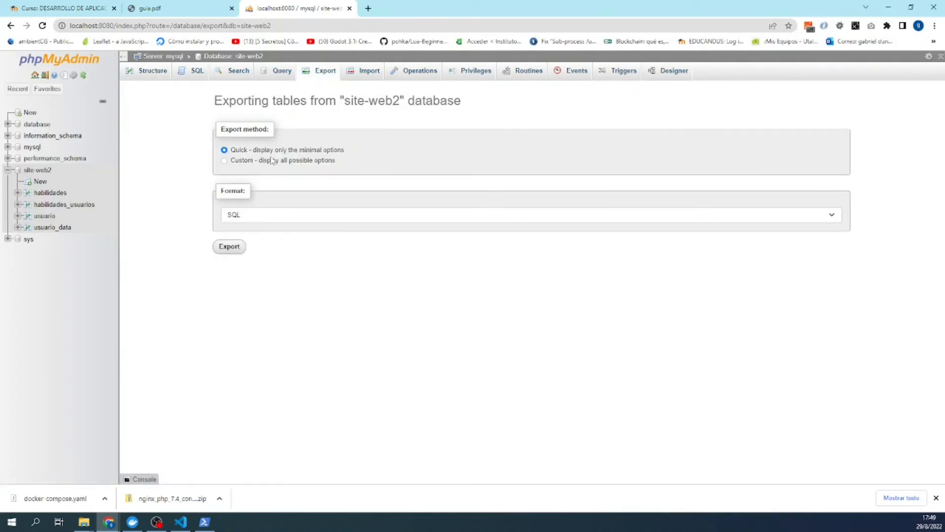
click(251, 162)
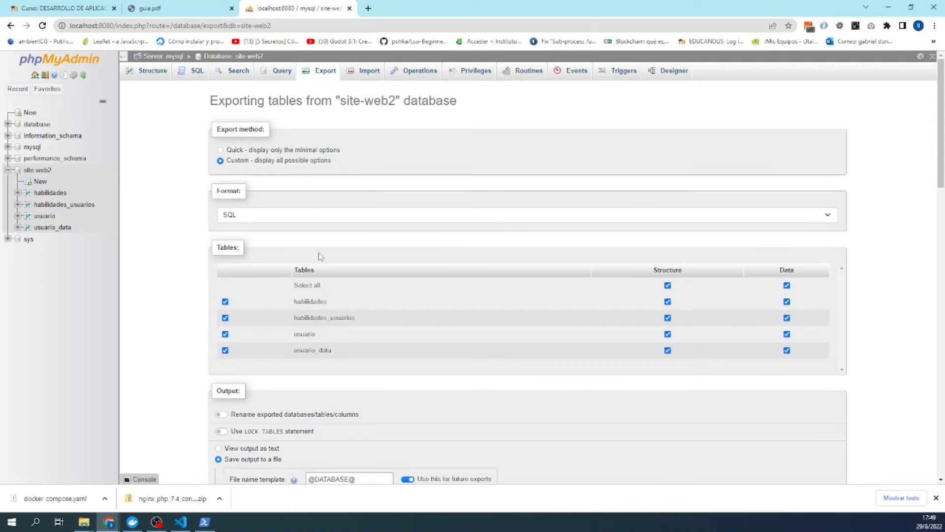
scroll(200, 285, down, 3)
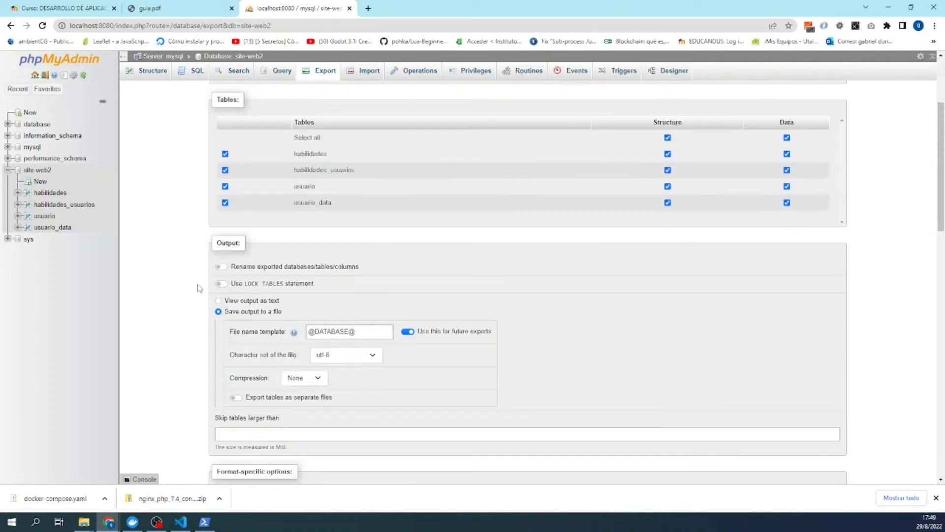
scroll(211, 295, down, 2)
scroll(211, 296, down, 3)
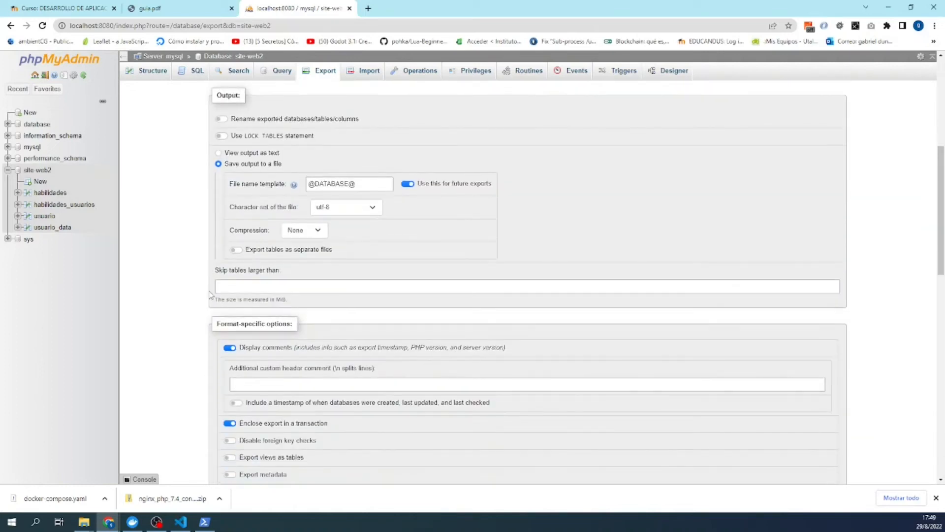
scroll(211, 296, up, 8)
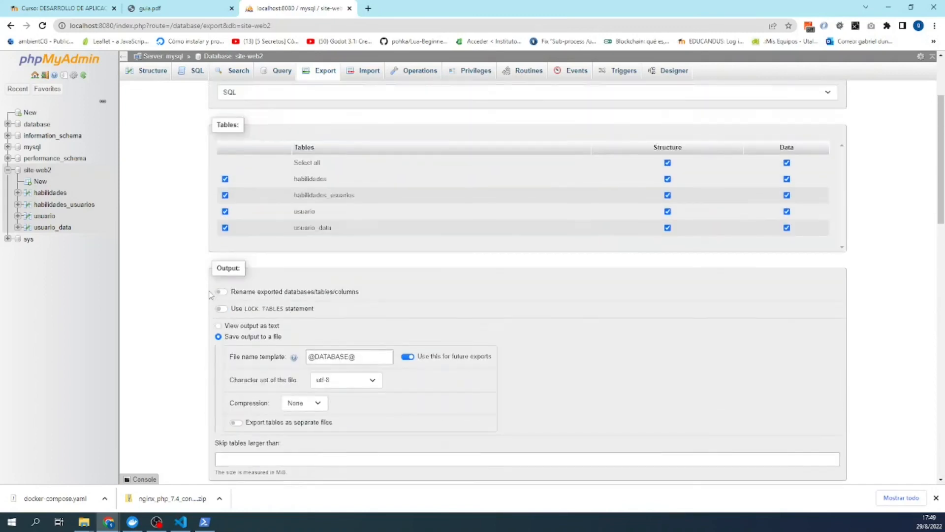
scroll(211, 296, down, 6)
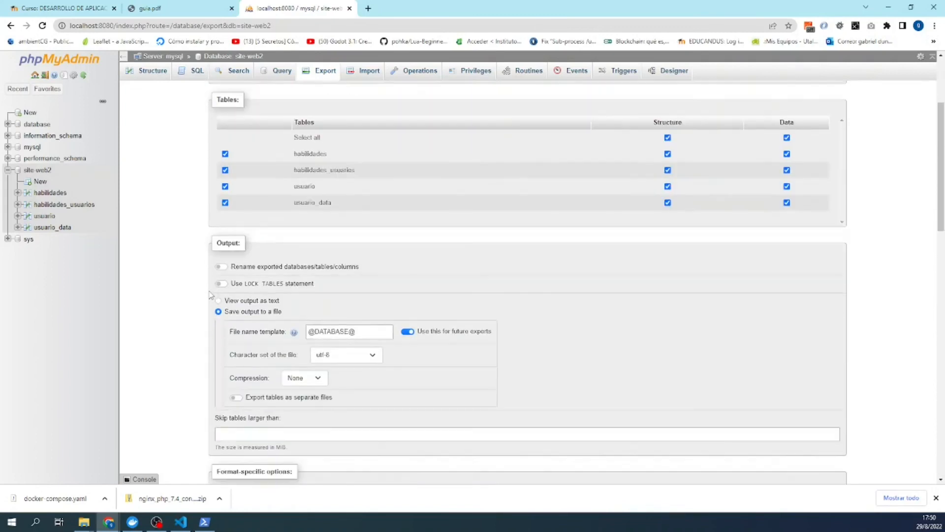
scroll(211, 295, down, 7)
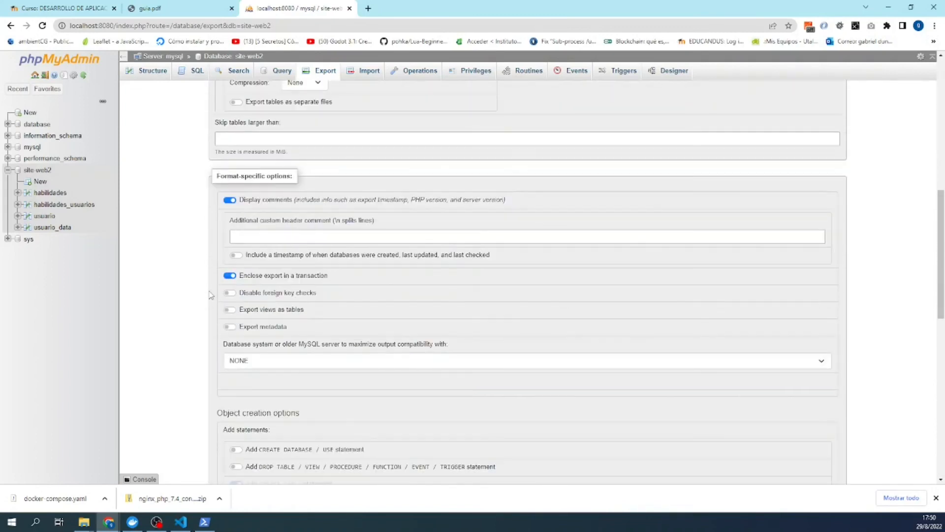
scroll(211, 296, down, 5)
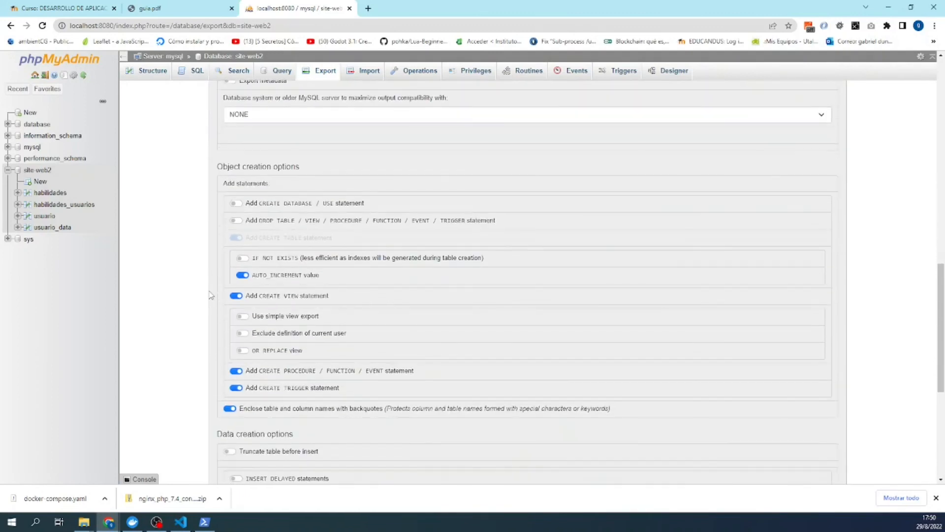
scroll(210, 296, down, 2)
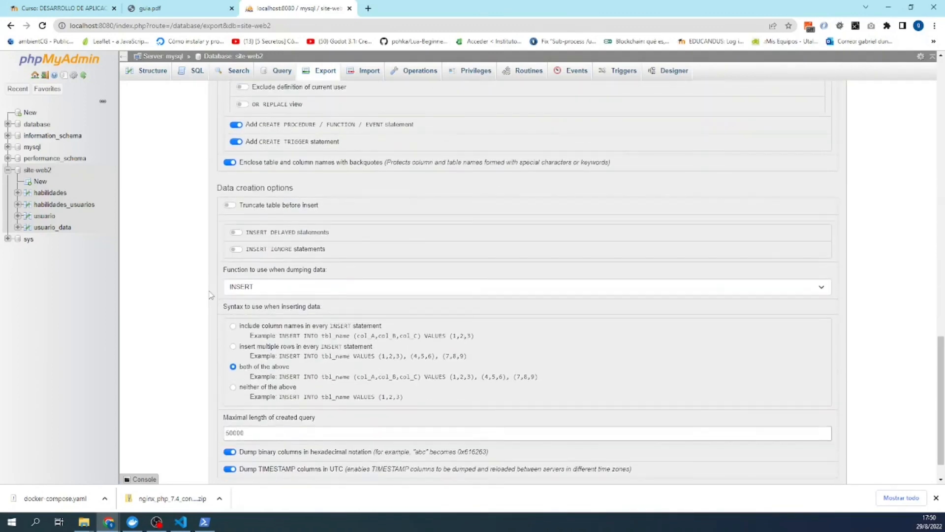
scroll(211, 295, up, 8)
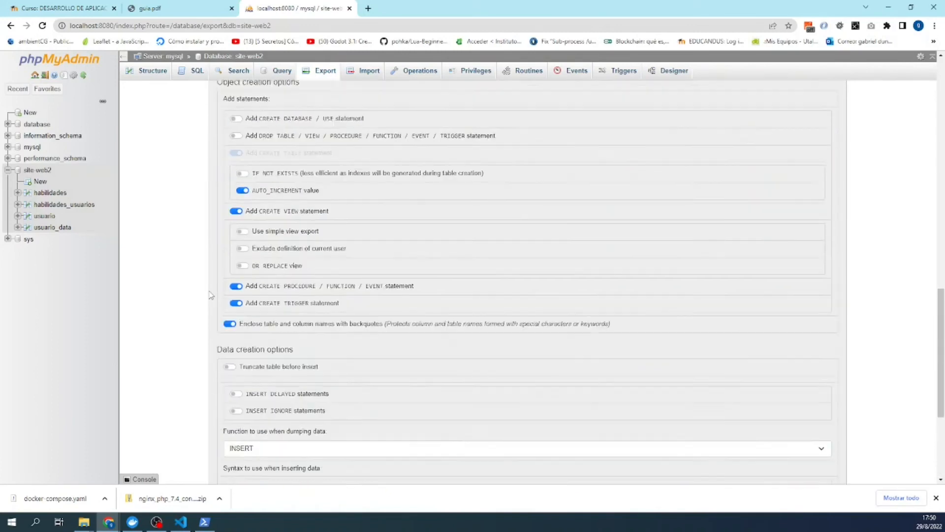
scroll(210, 295, up, 10)
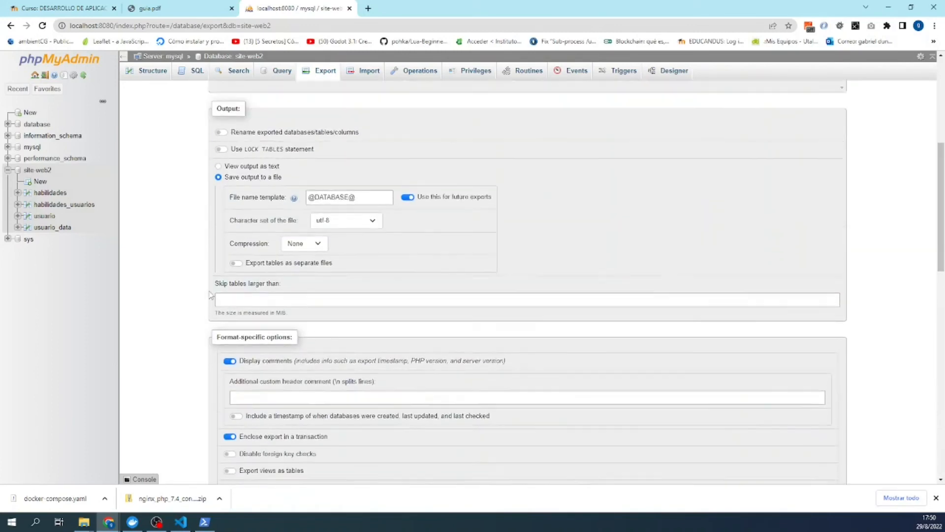
scroll(211, 295, up, 2)
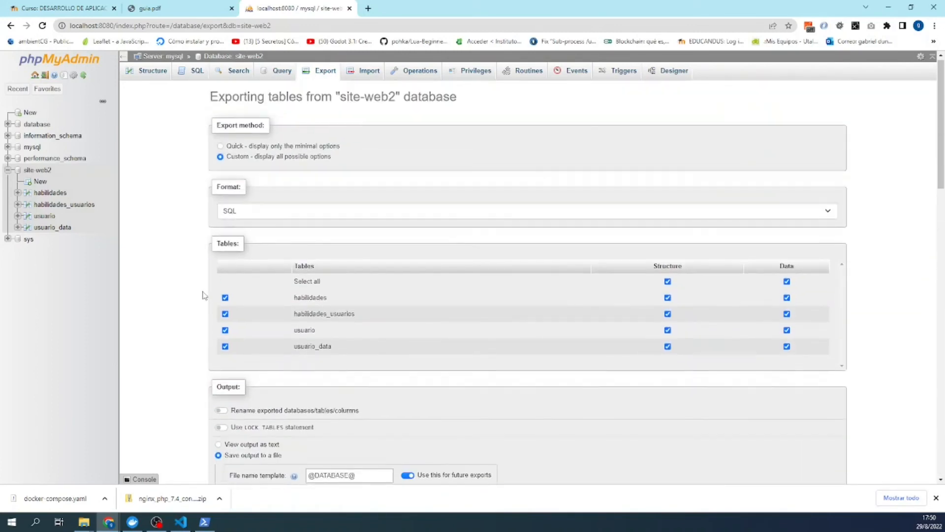
scroll(209, 270, down, 3)
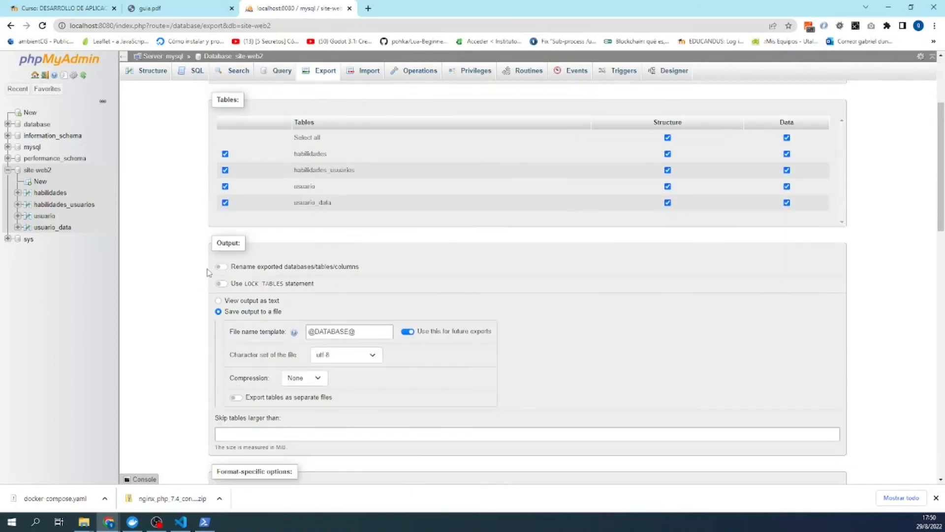
scroll(209, 272, down, 1)
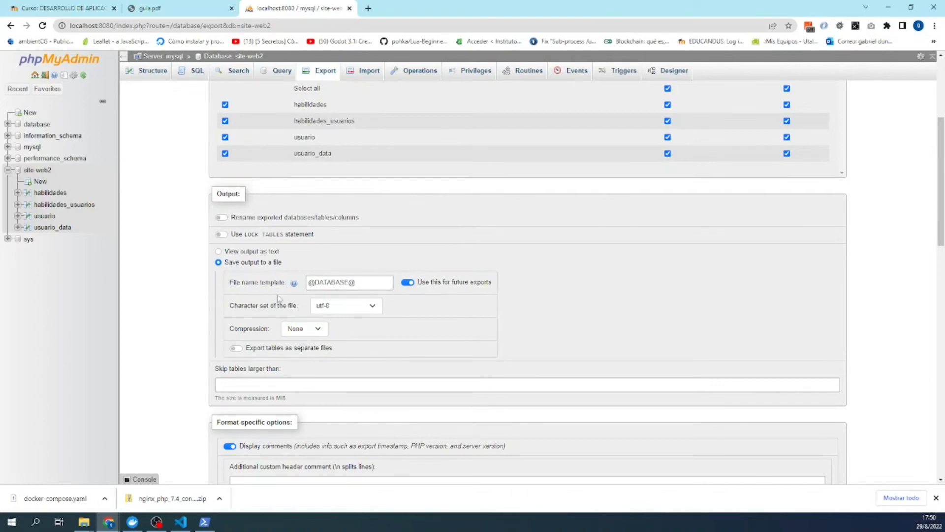
scroll(265, 272, down, 1)
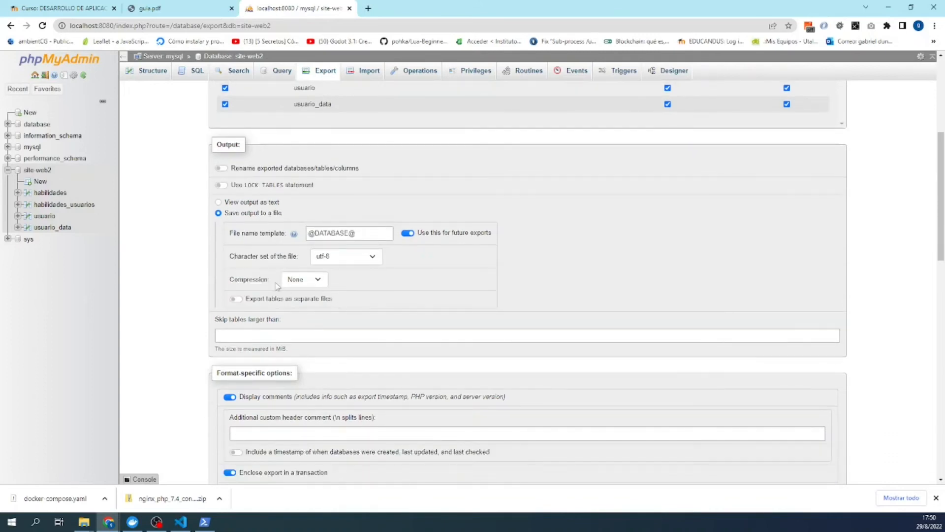
scroll(275, 286, down, 1)
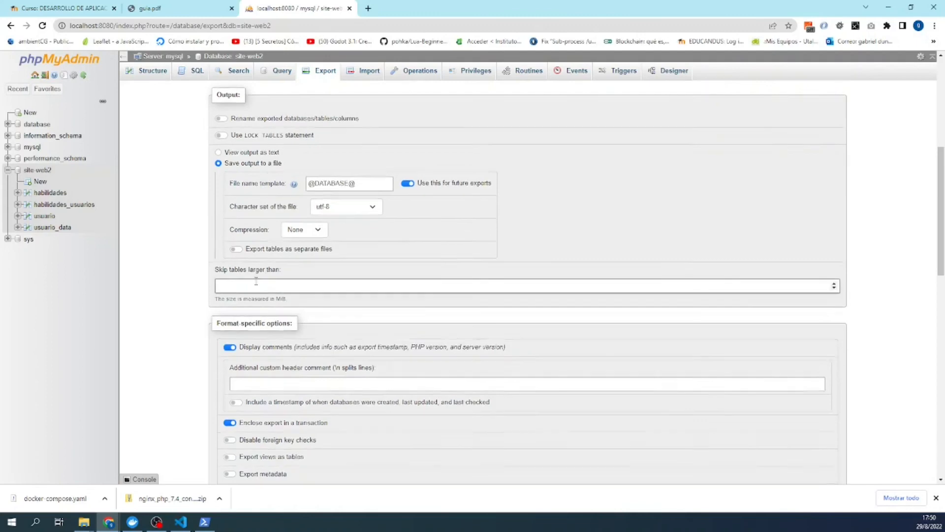
scroll(256, 285, down, 5)
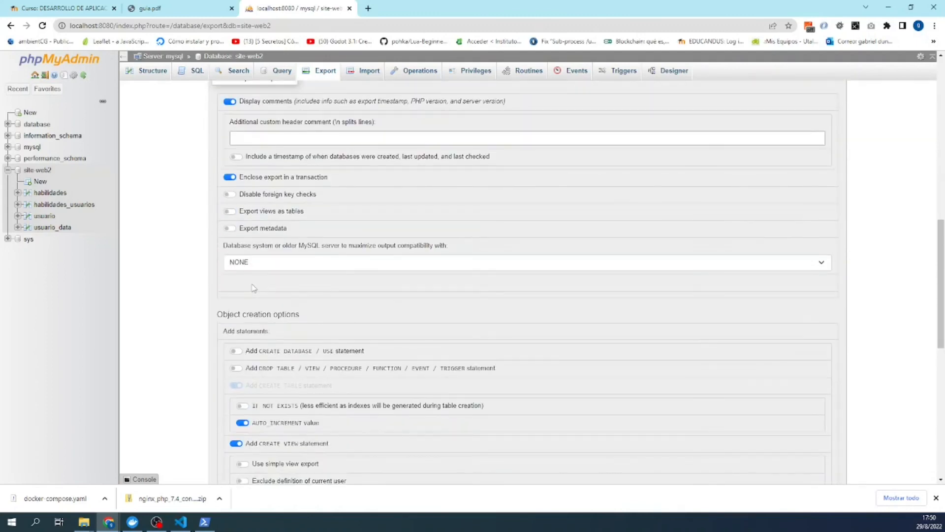
scroll(253, 288, up, 1)
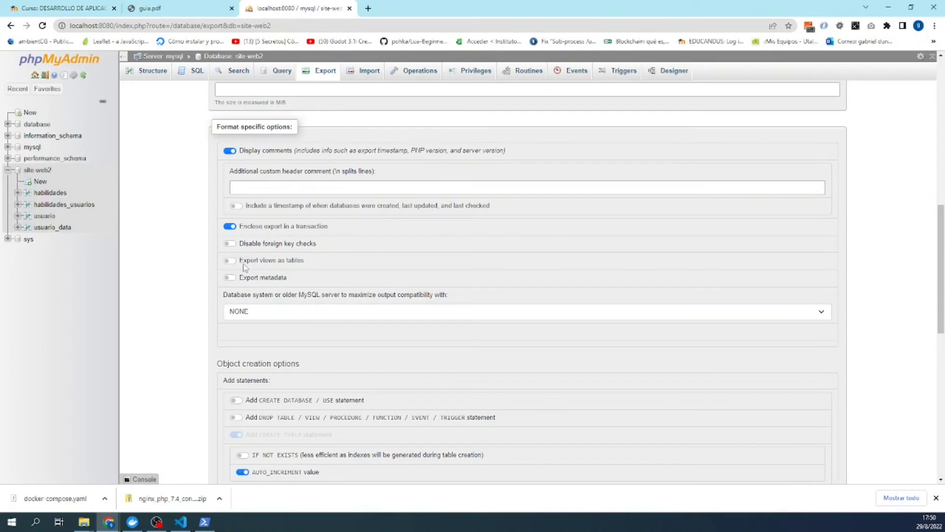
scroll(242, 278, down, 1)
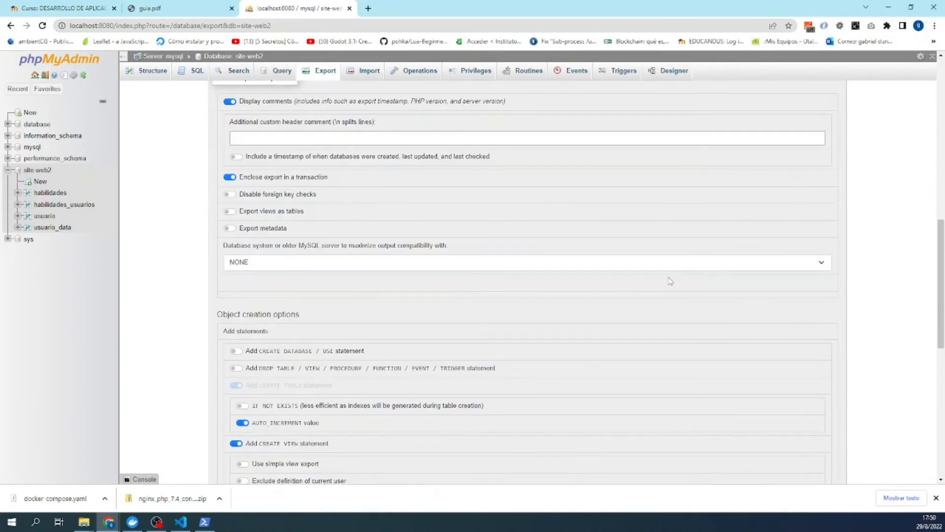
- Keep compatibility mode NONE and INSERT as the data dump function
click(456, 263)
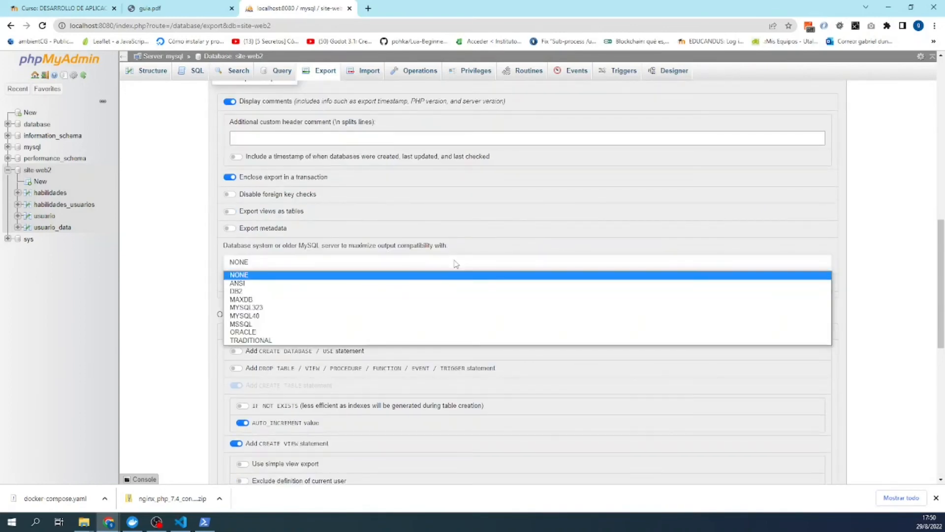
click(227, 227)
scroll(217, 232, down, 3)
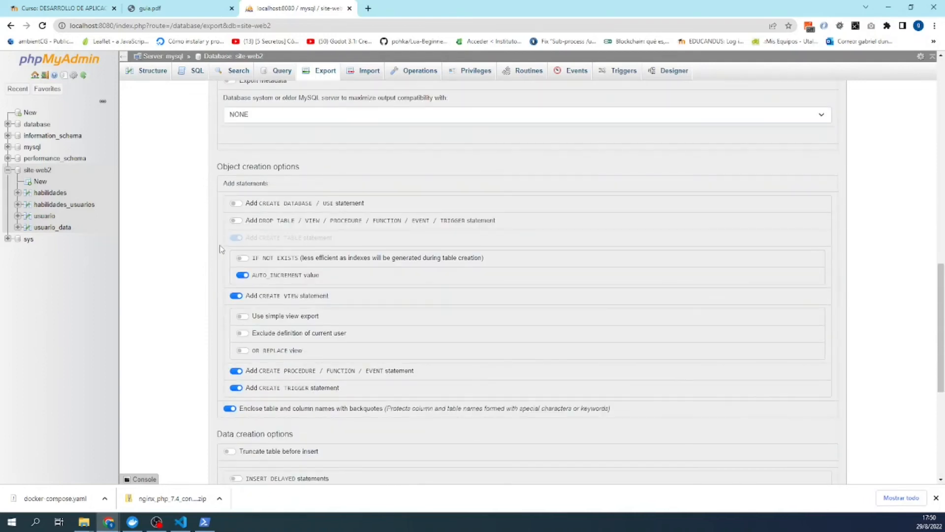
scroll(223, 253, down, 6)
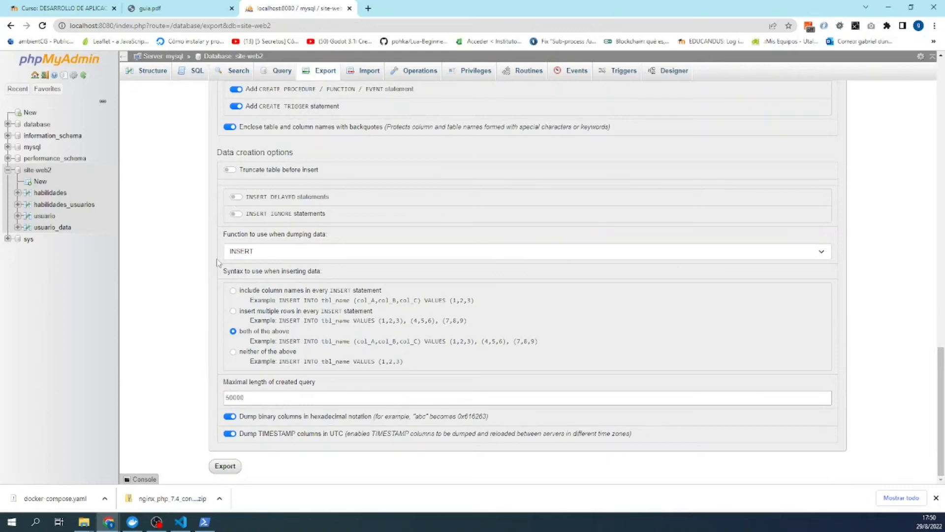
scroll(216, 254, up, 3)
scroll(211, 276, down, 2)
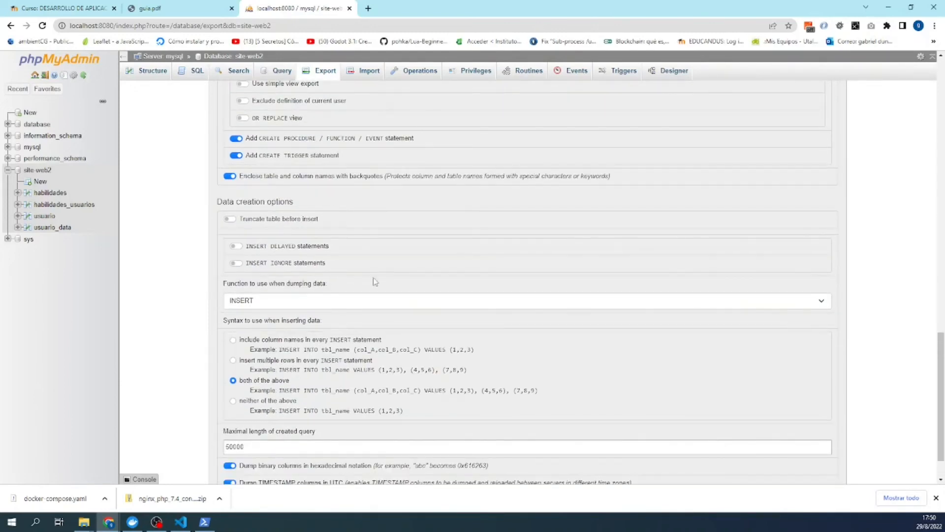
click(827, 304)
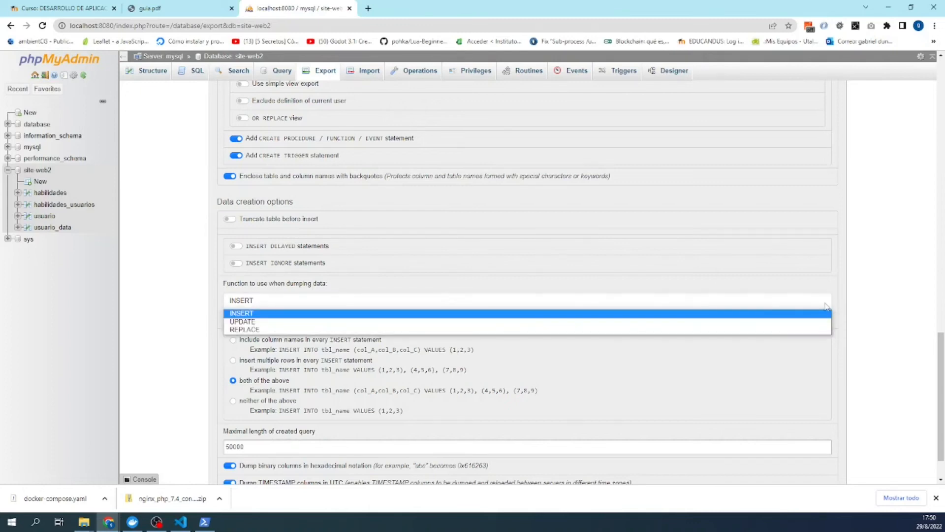
click(826, 306)
scroll(589, 300, down, 1)
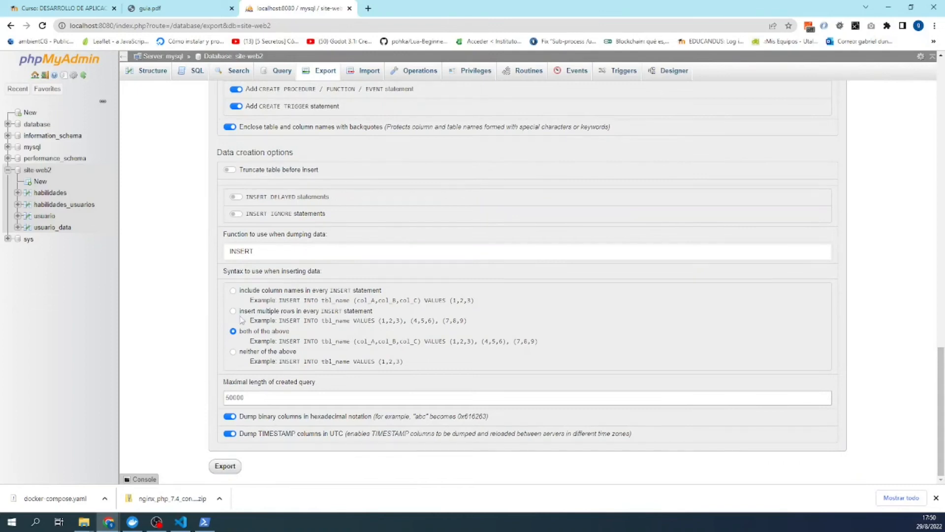
- Export site-web2 and save site-web2.sql in C:\desarrollo_web_2\laboratorio_3\trabajo
click(216, 470)
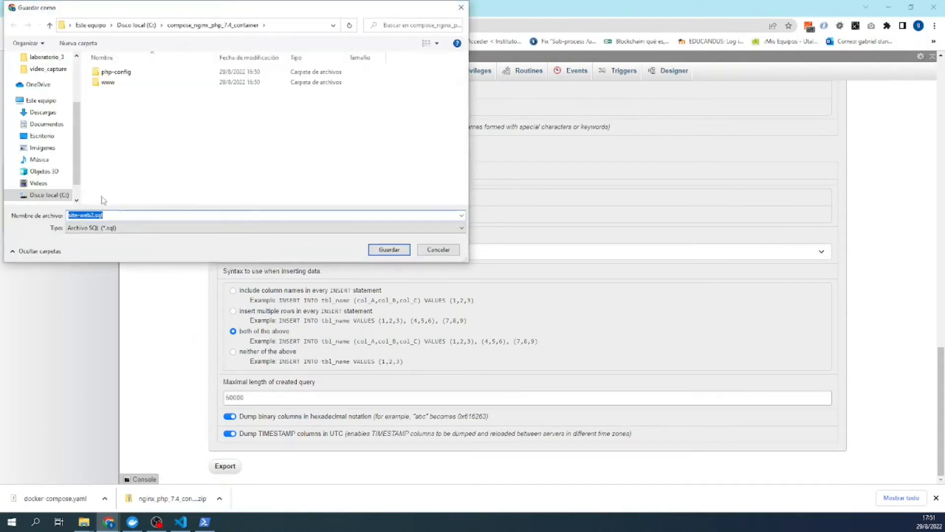
click(132, 25)
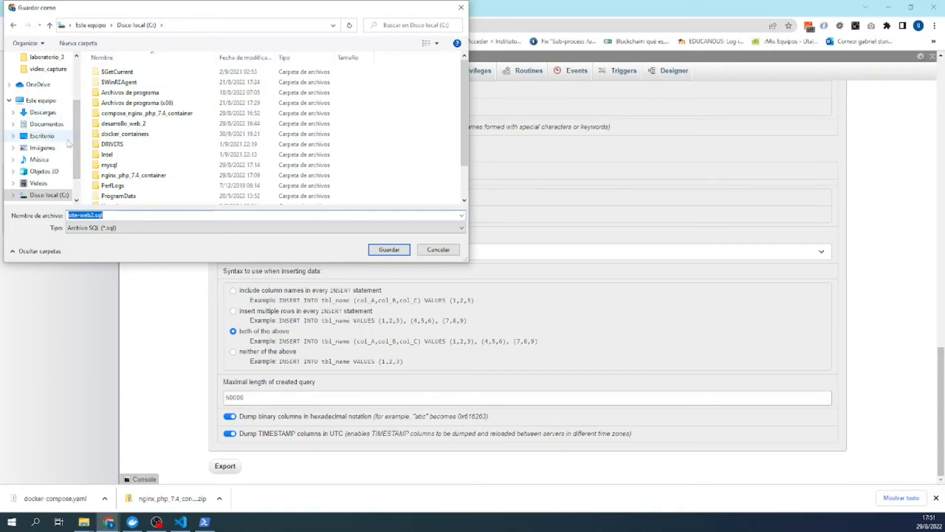
scroll(123, 143, down, 2)
scroll(121, 157, up, 2)
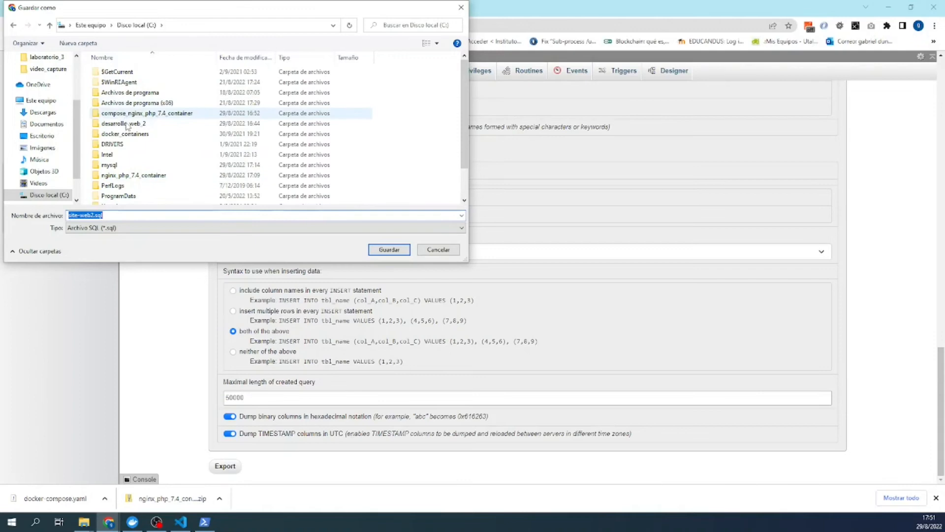
click(126, 124)
double_click(126, 124)
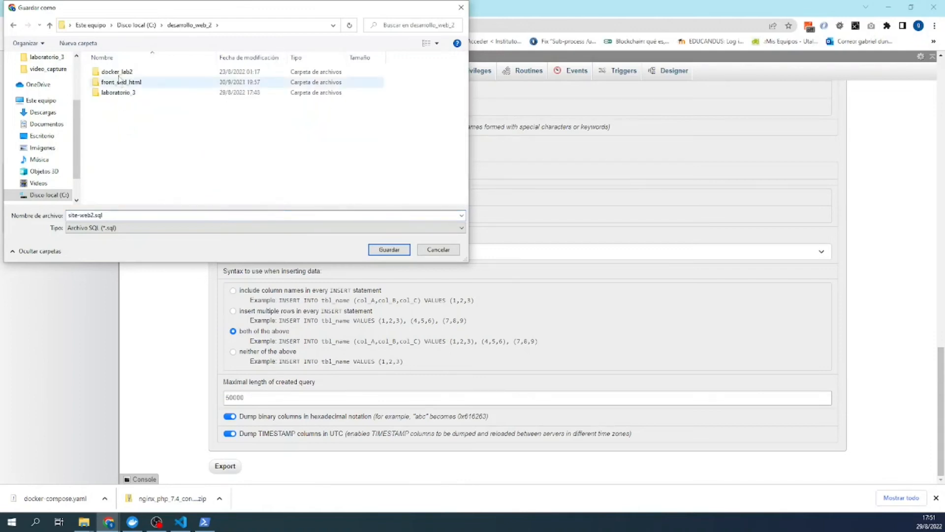
click(120, 91)
double_click(119, 92)
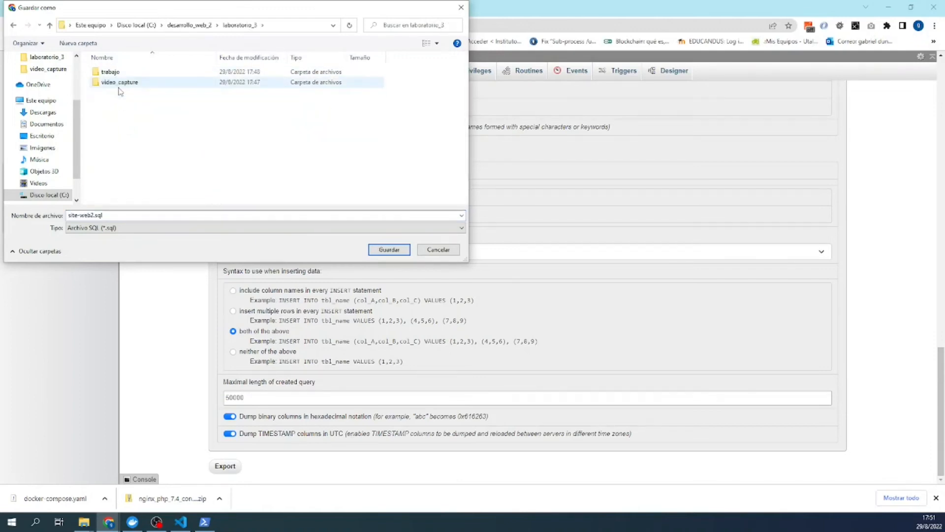
click(110, 72)
double_click(109, 72)
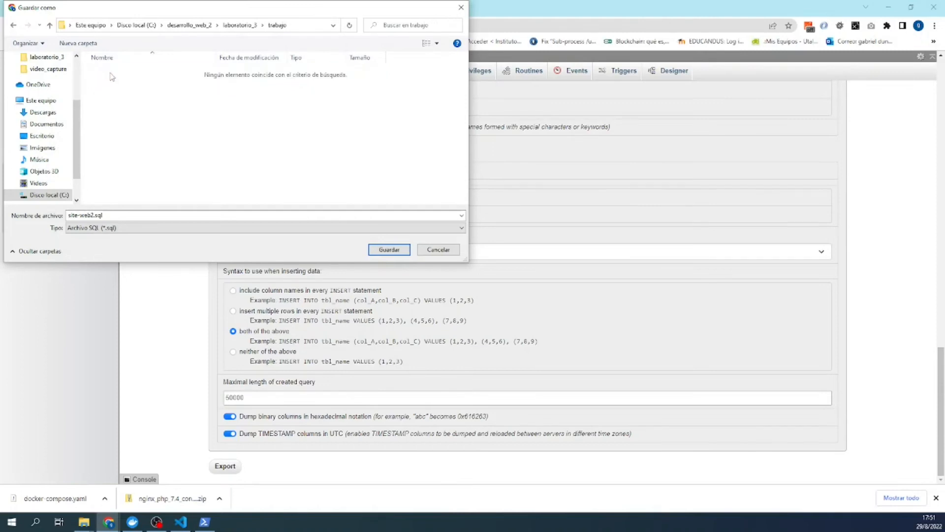
click(389, 250)
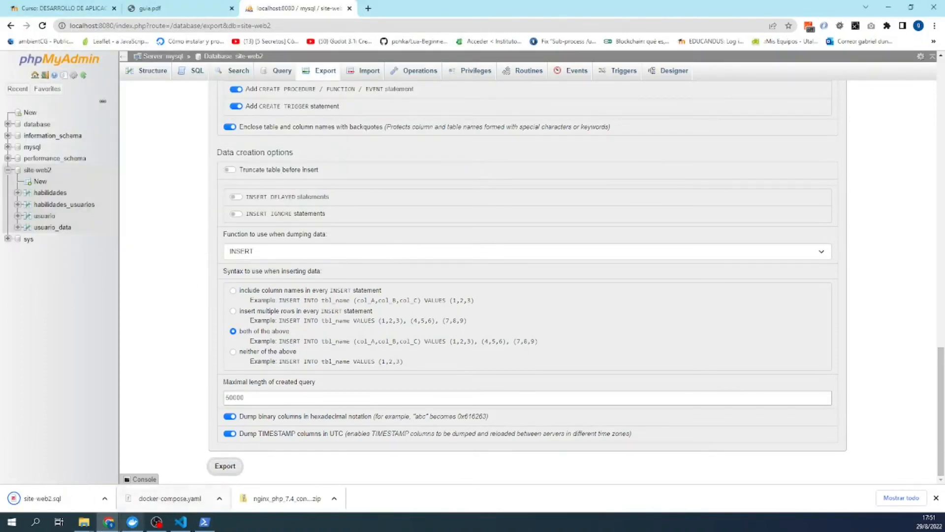
mouse_move(85, 525)
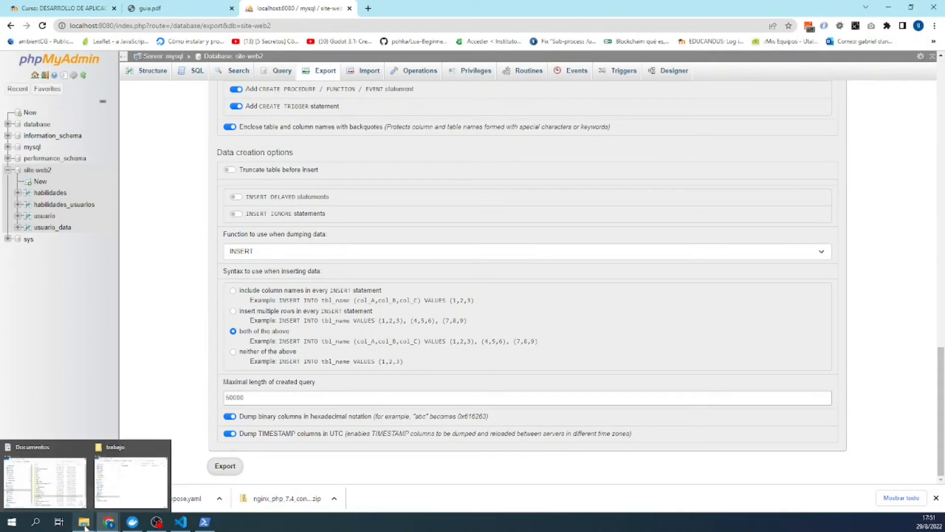
click(200, 527)
- In PowerShell, change directory into ../desarrollo_web_2 using Tab completion
click(263, 407)
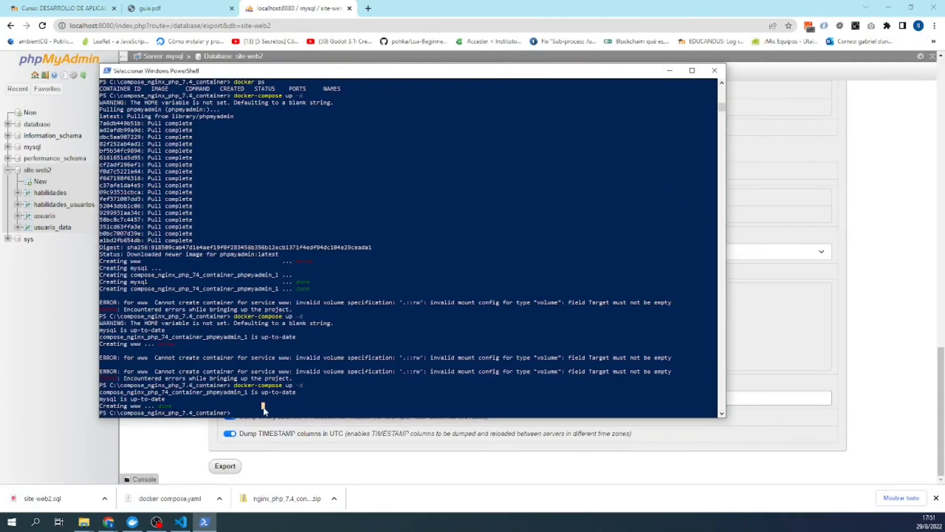
text(c)
text(d ../de)
key(Tab)
key(Return)
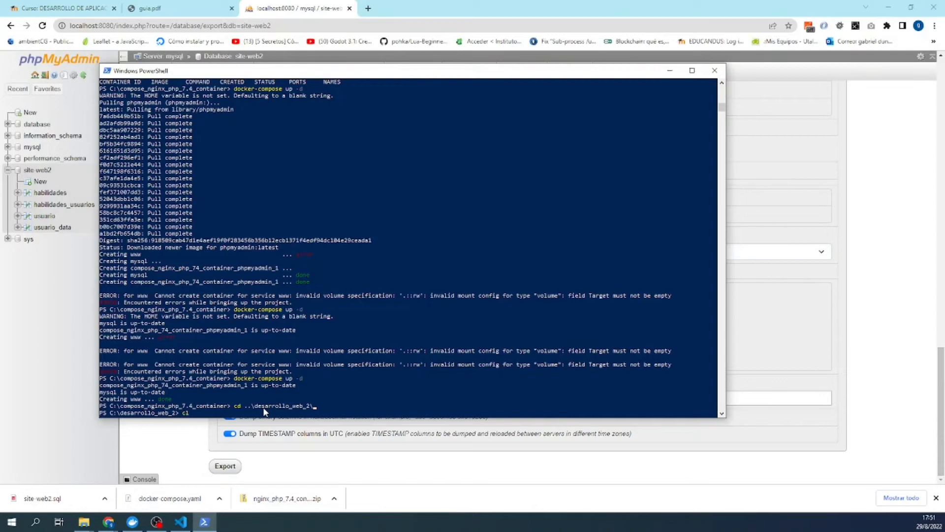
scroll(264, 410, up, 15)
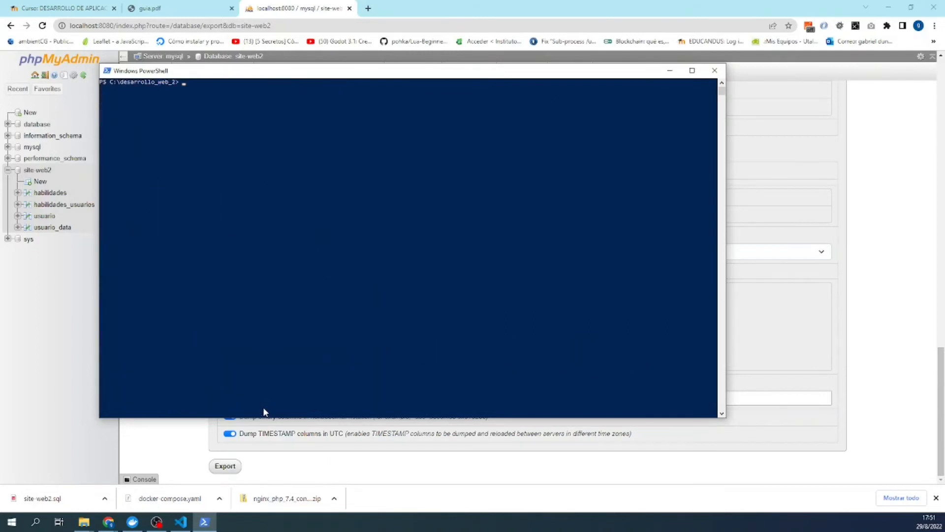
- Change directory into laboratorio_3\trabajo, correcting the mistyped attempts
text(cd)
text( tra)
key(BackSpace)
key(BackSpace)
text(d)
key(Tab)
key(BackSpace)
key(BackSpace)
key(BackSpace)
key(BackSpace)
key(BackSpace)
key(BackSpace)
key(BackSpace)
key(BackSpace)
key(BackSpace)
key(BackSpace)
key(BackSpace)
key(BackSpace)
text(di)
key(BackSpace)
key(BackSpace)
text(cd .\l)
key(Tab)
text(trab)
key(Tab)
key(Return)
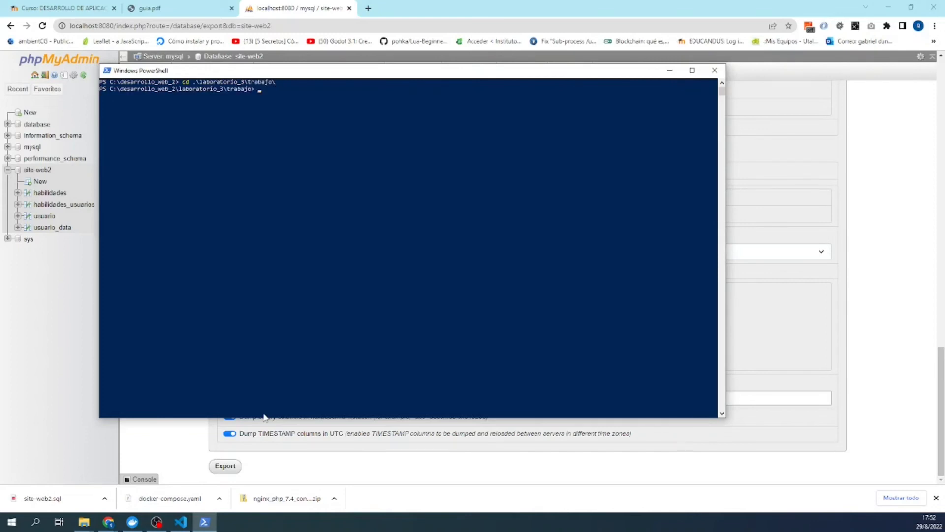
- Clear the console with cls and run dir to list site-web2.sql
text(cls)
key(Return)
text(git ini)
key(BackSpace)
key(BackSpace)
key(BackSpace)
key(BackSpace)
key(BackSpace)
key(BackSpace)
key(BackSpace)
key(BackSpace)
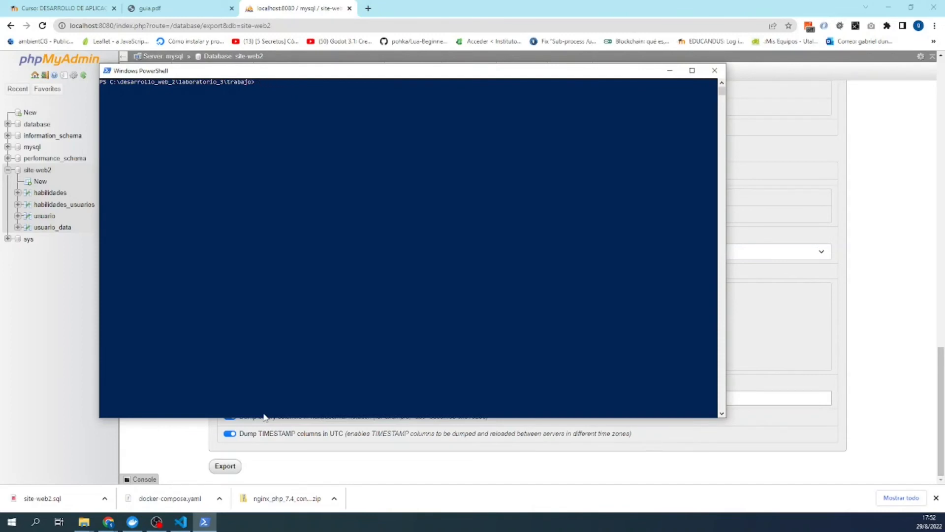
text(dir)
key(Return)
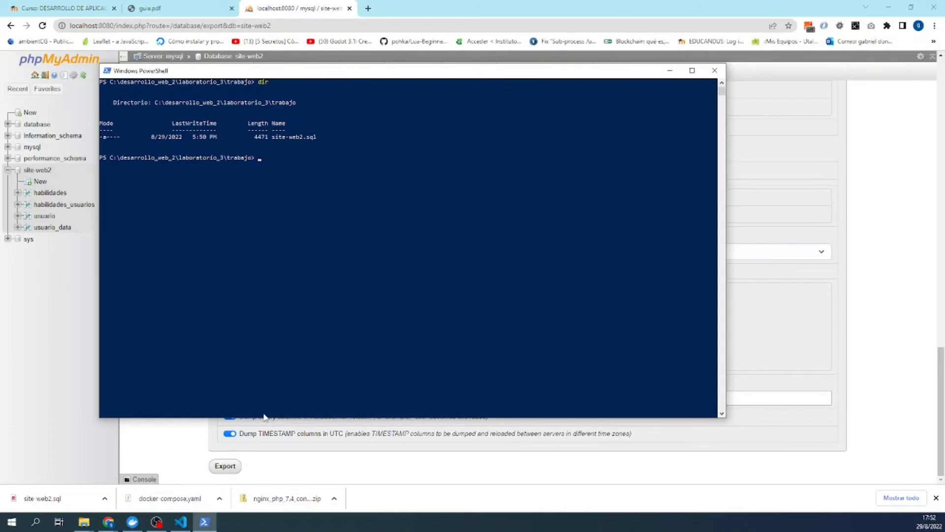
- Open site-web2.sql from the trabajo folder in Notepad (Bloc de notas) and move it into view
click(78, 524)
click(130, 480)
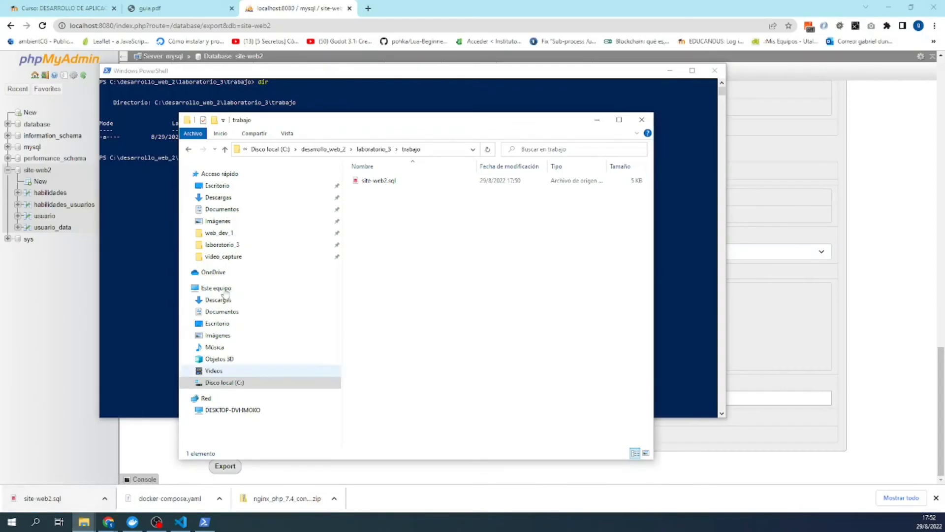
click(363, 182)
double_click(363, 182)
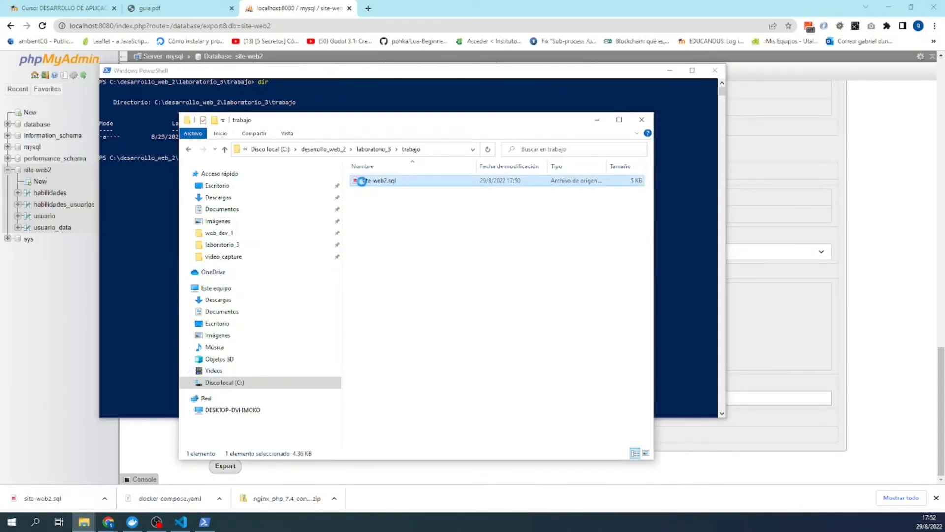
right_click(362, 181)
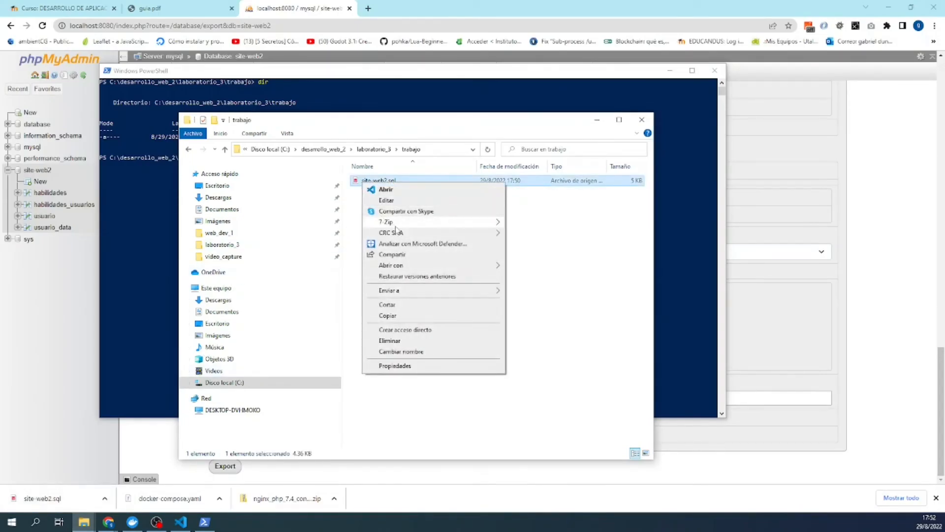
mouse_move(443, 266)
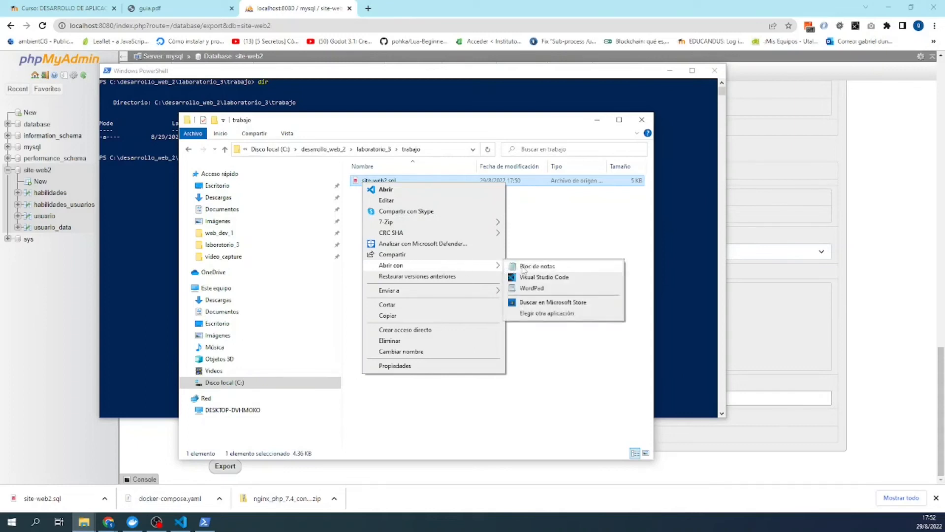
click(523, 267)
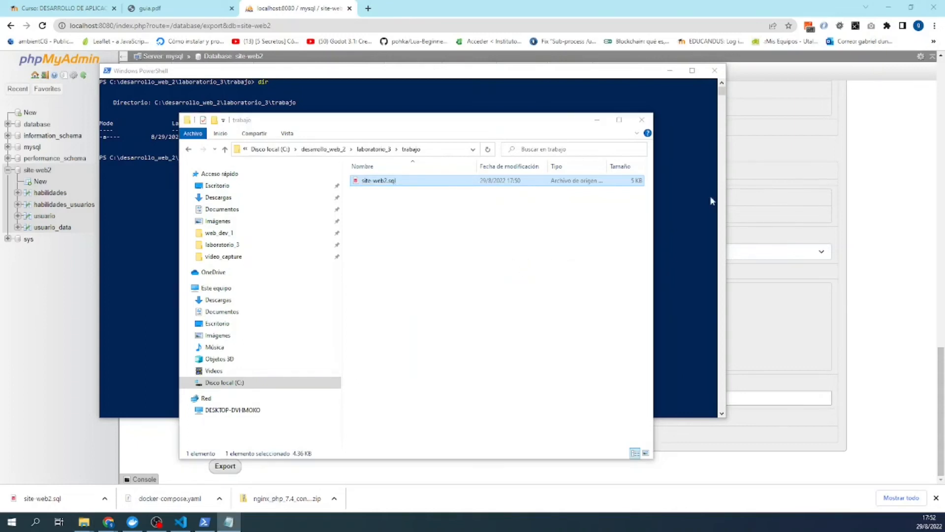
drag(944, 232, 186, 98)
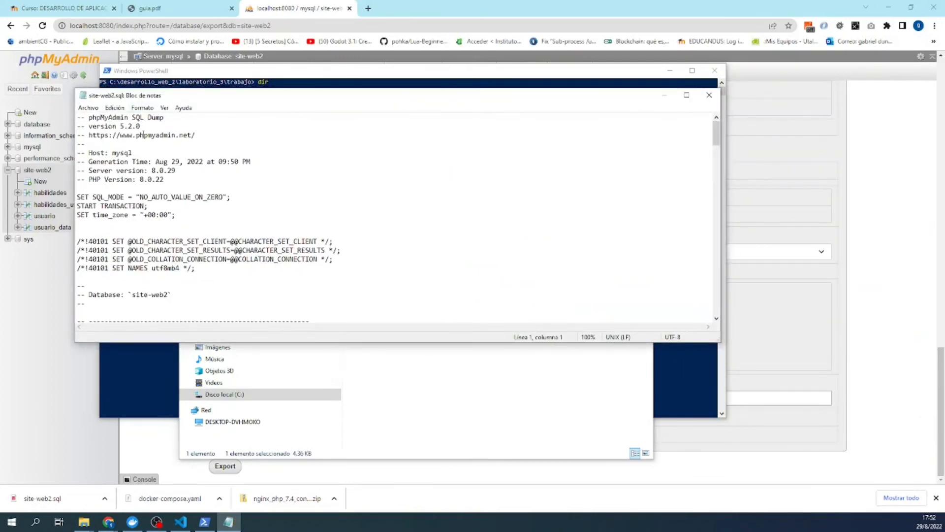
- Scroll through the dump's table definitions and INSERT statements, then close Notepad
scroll(137, 156, down, 2)
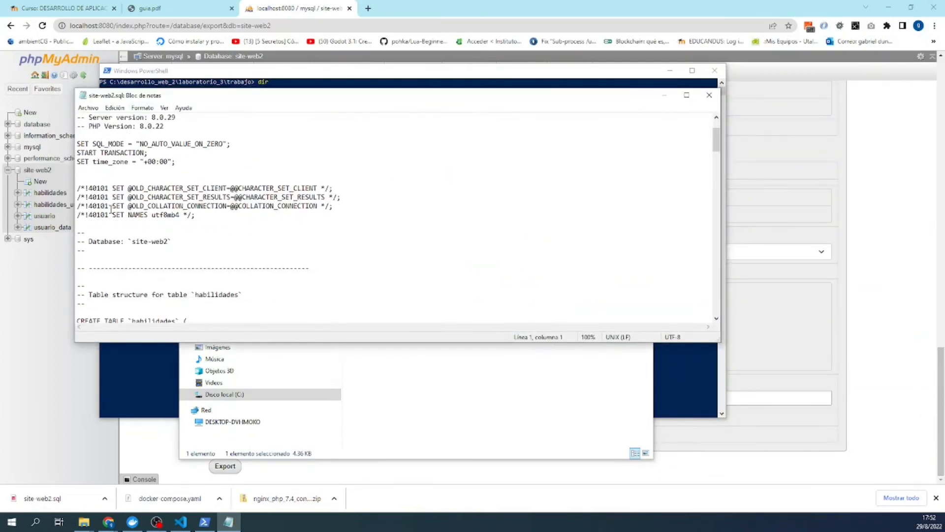
scroll(111, 209, up, 2)
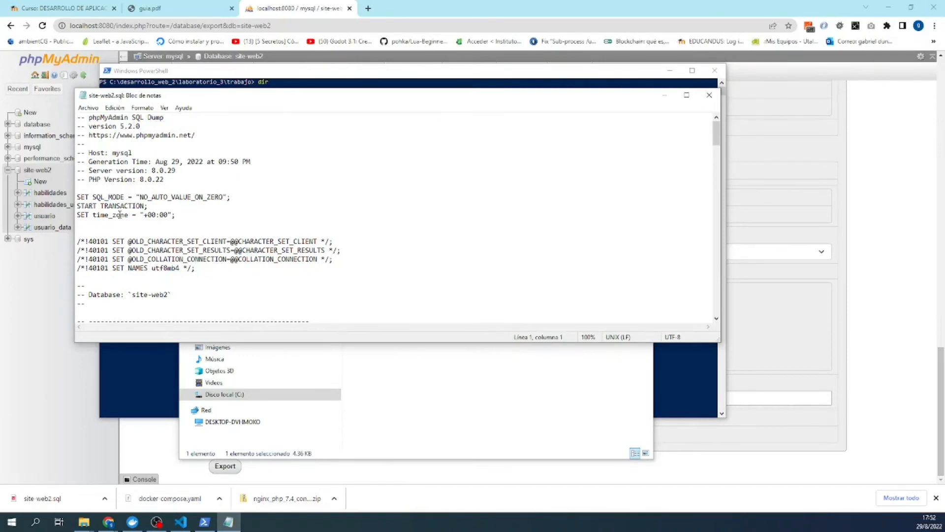
scroll(111, 224, down, 2)
scroll(111, 242, down, 3)
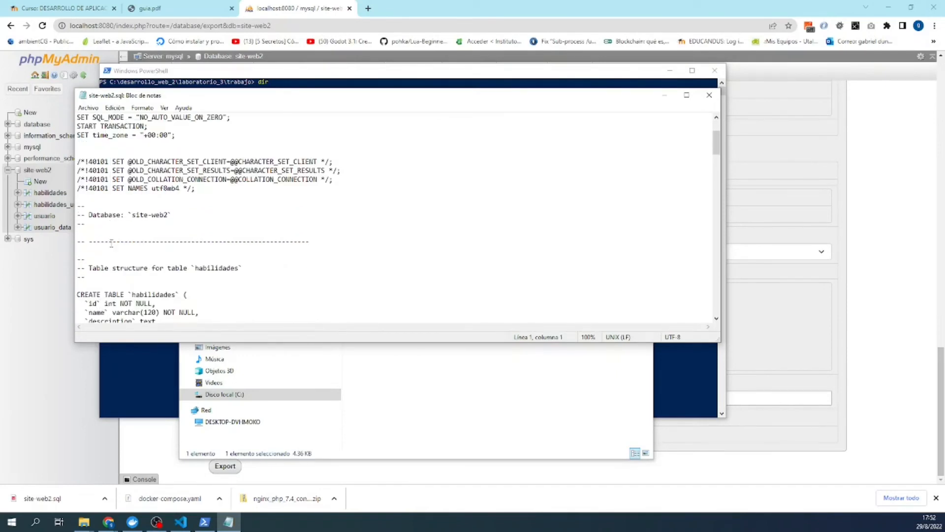
scroll(109, 246, up, 5)
scroll(110, 246, down, 8)
scroll(109, 248, down, 2)
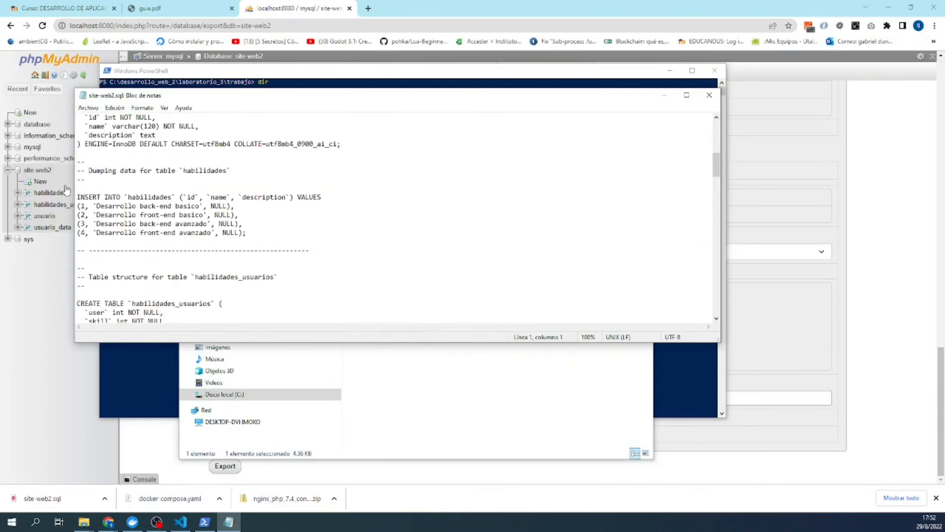
scroll(113, 195, down, 2)
scroll(113, 195, down, 11)
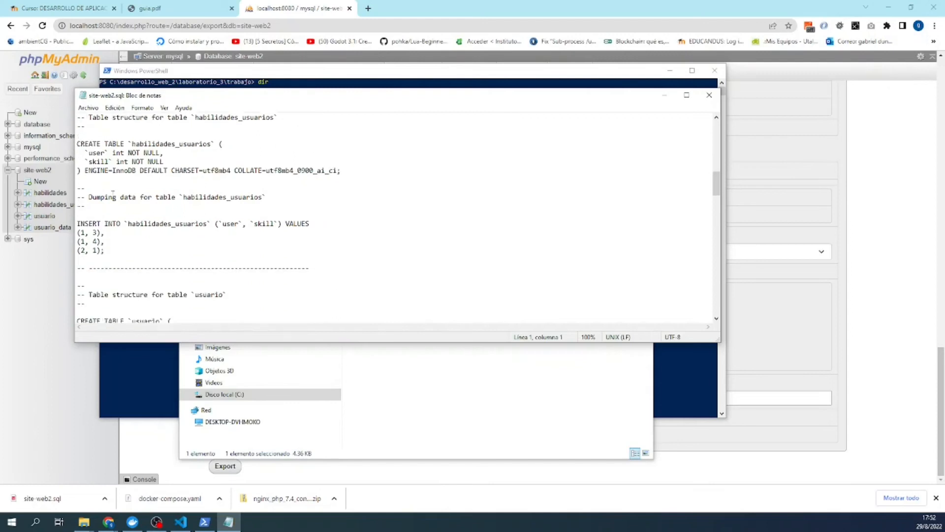
scroll(113, 193, down, 2)
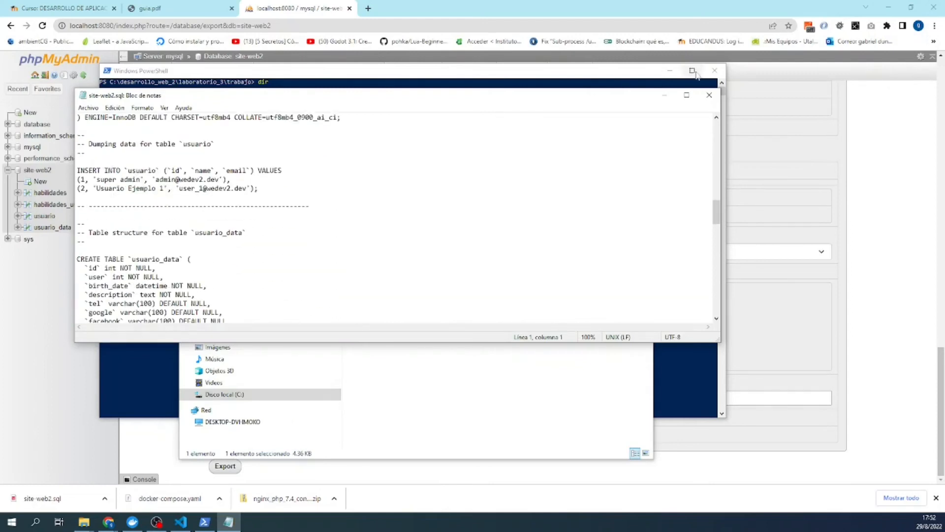
click(710, 95)
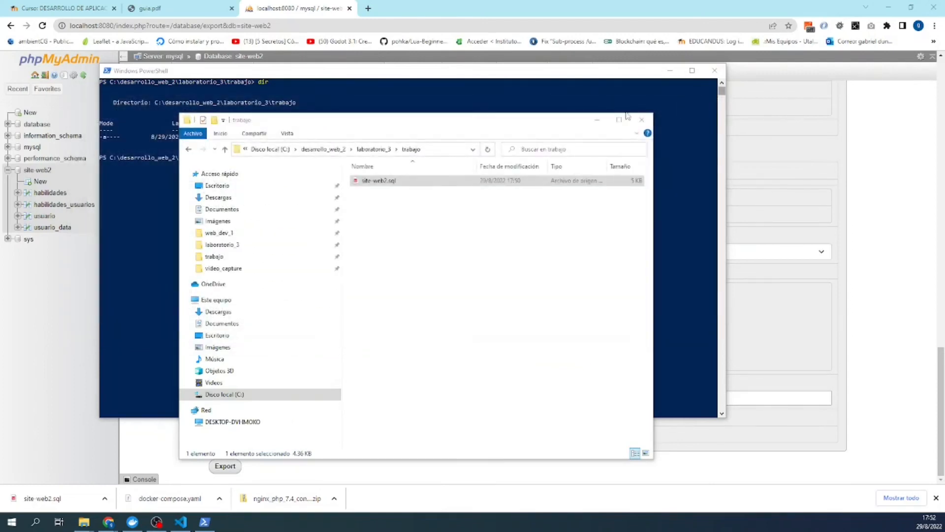
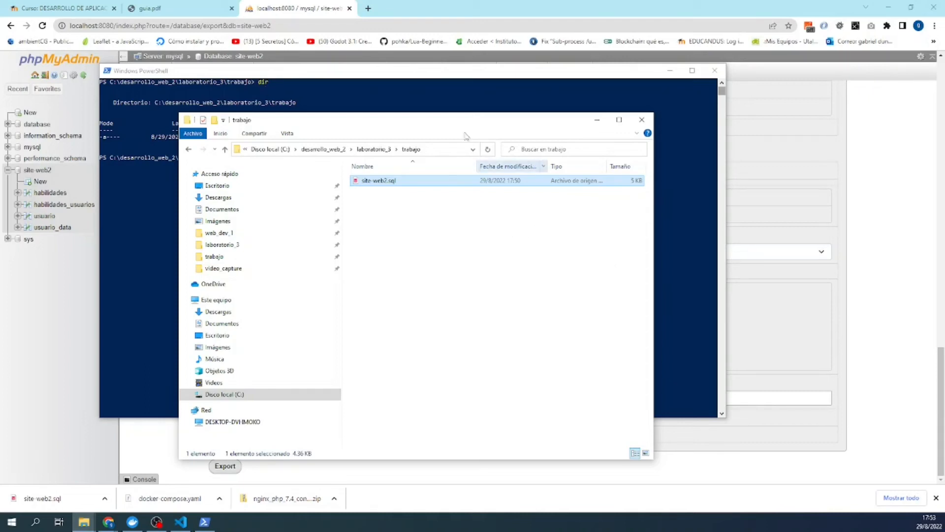
- Initialise a Git repository in trabajo and commit site-web2.sql as 'Base de datos ba ck-up'
click(400, 84)
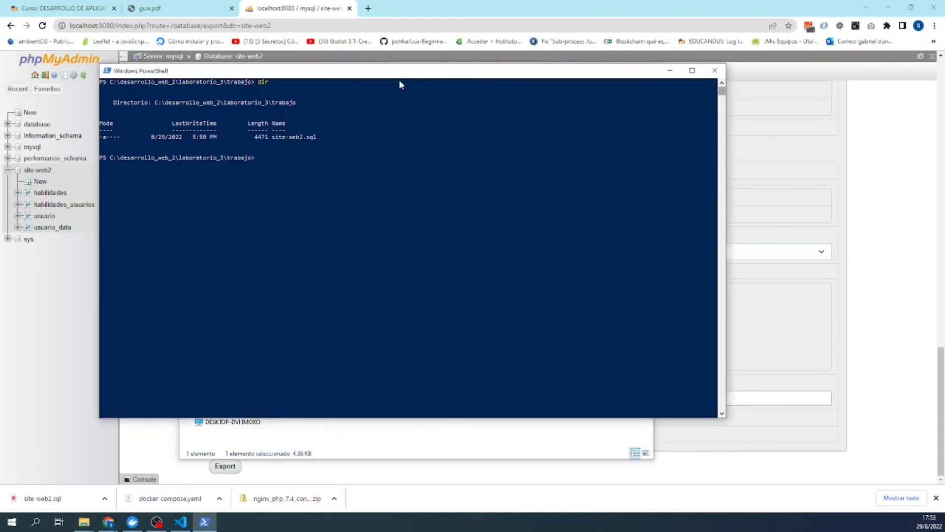
text(git init)
key(Return)
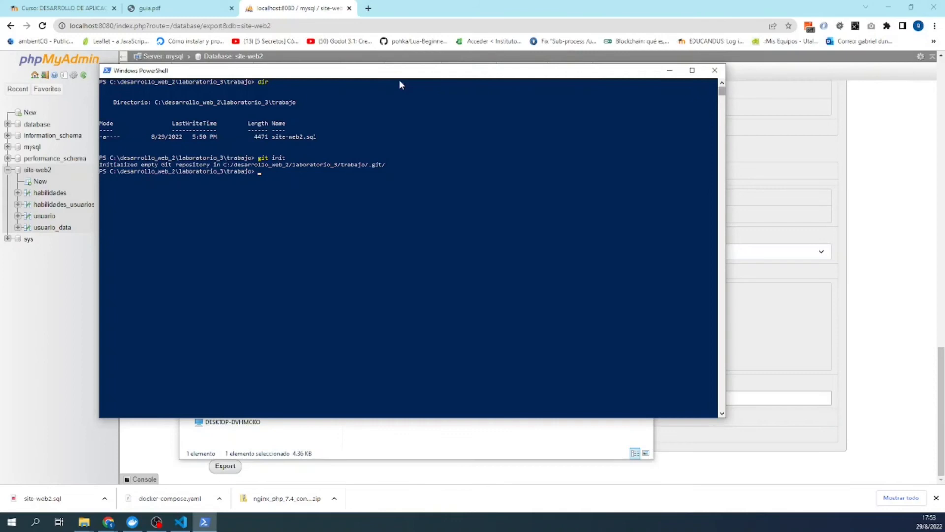
text(git add .)
key(Return)
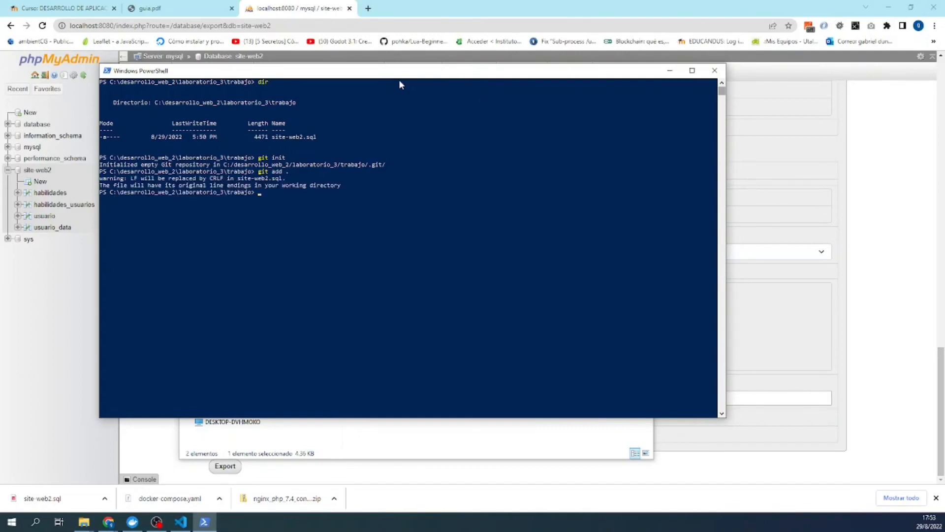
text(git commi)
text(t -m'Base de datos ba ck-up')
key(Return)
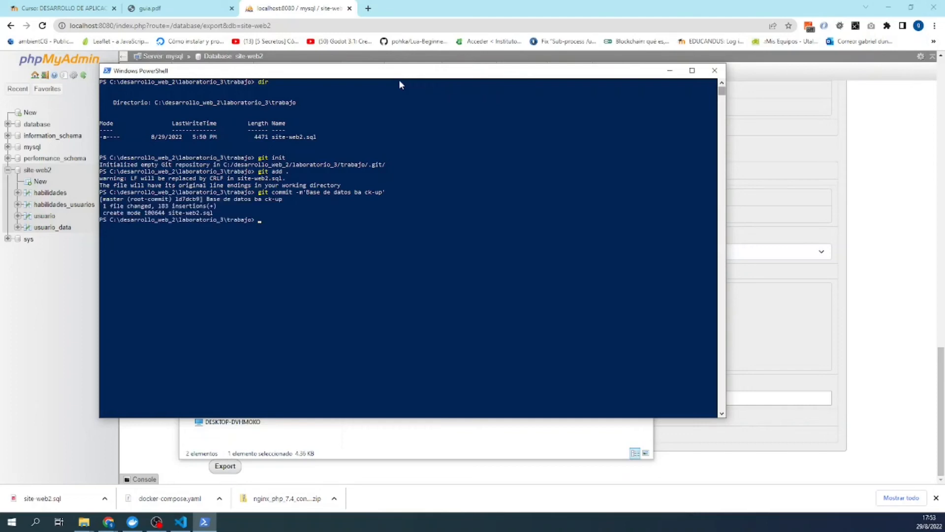
- List the repository's branches to confirm master, then return to Chrome
text(git branch)
key(Return)
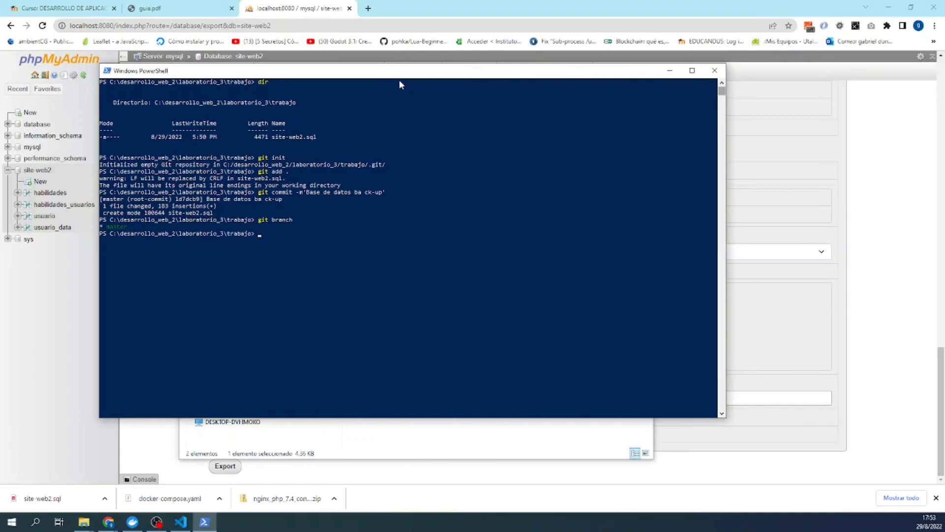
click(362, 17)
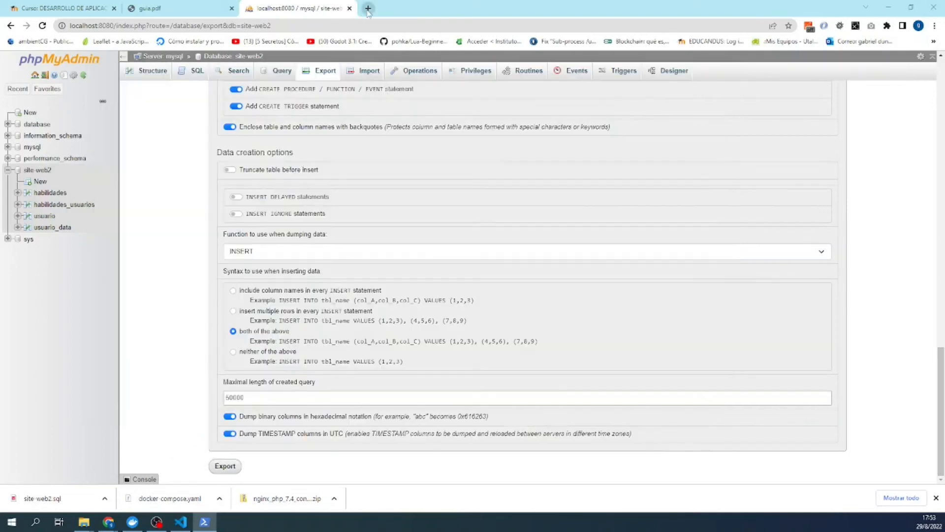
- Go to GitLab in a new tab and start a new blank project
key(ctrl+t)
click(355, 25)
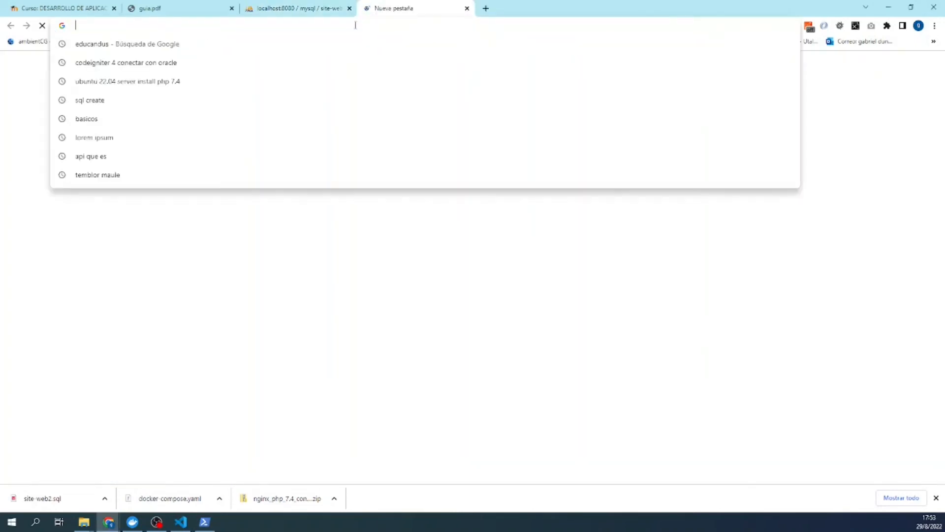
text(git)
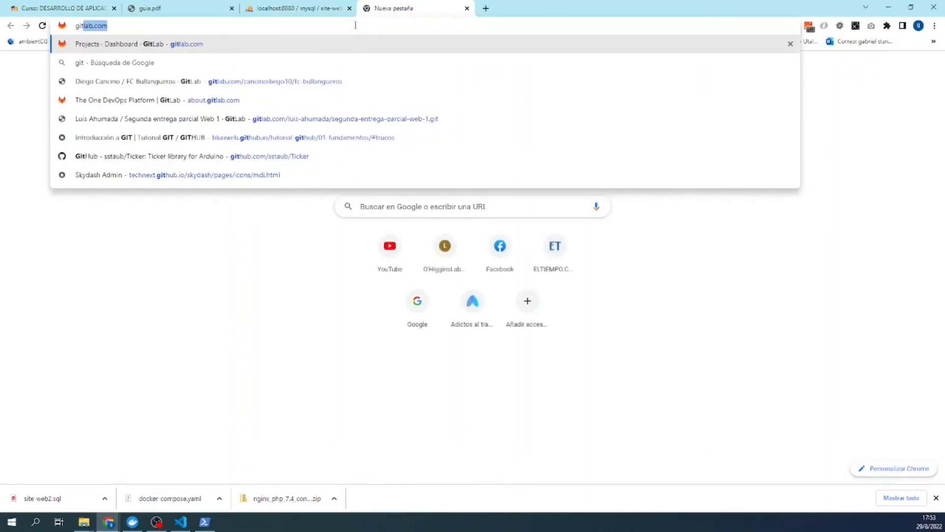
key(Return)
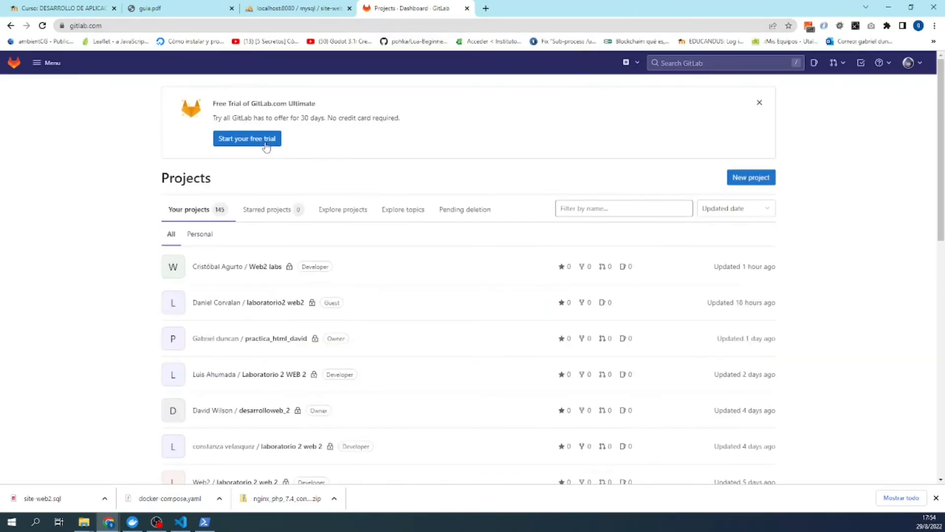
click(744, 181)
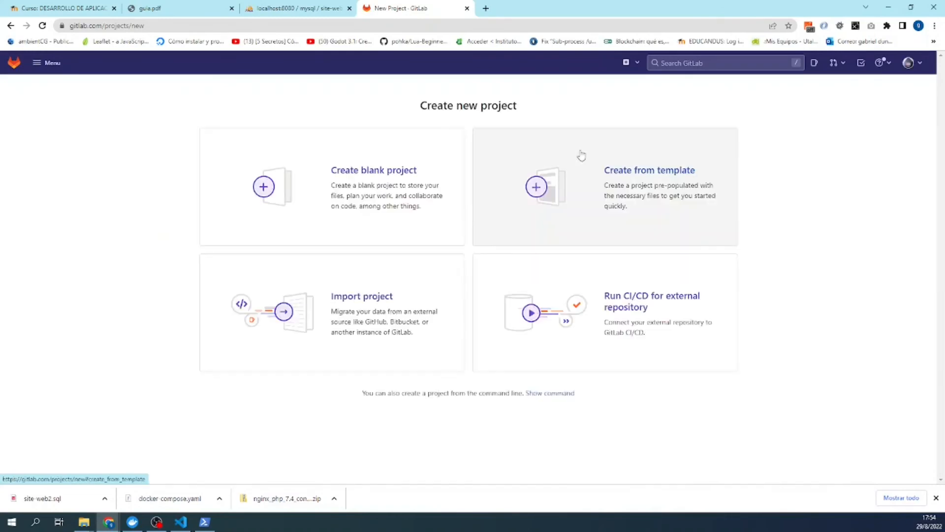
click(354, 181)
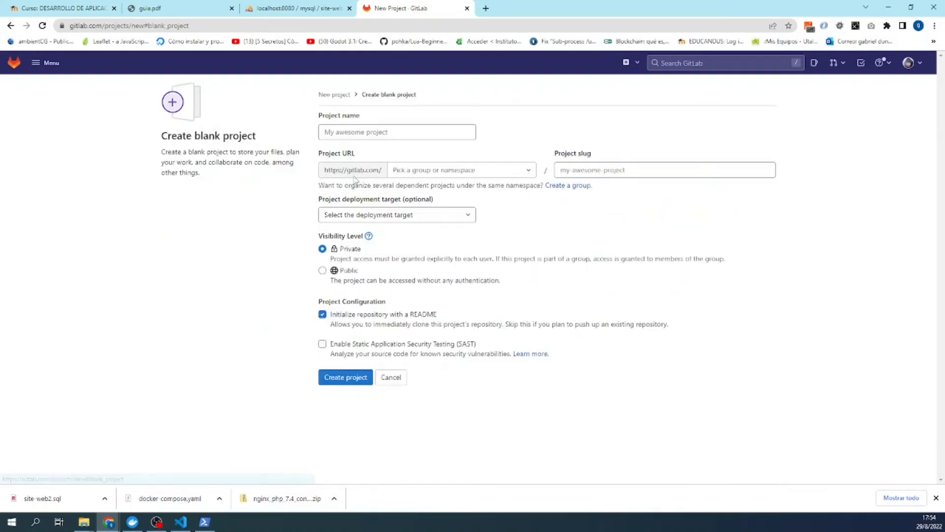
- Create the project 'desarrollo web 2 laboratorio 3' under the personal namespace without a README
click(362, 139)
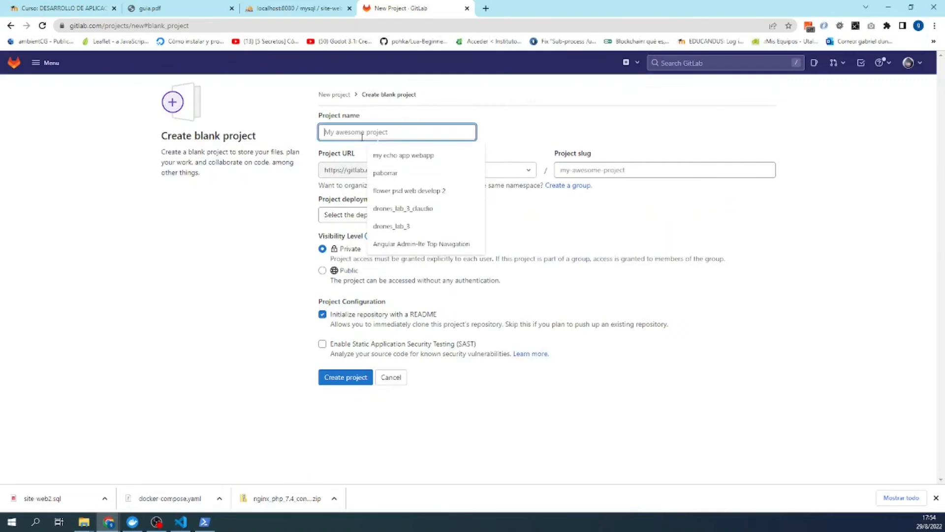
text(Web d)
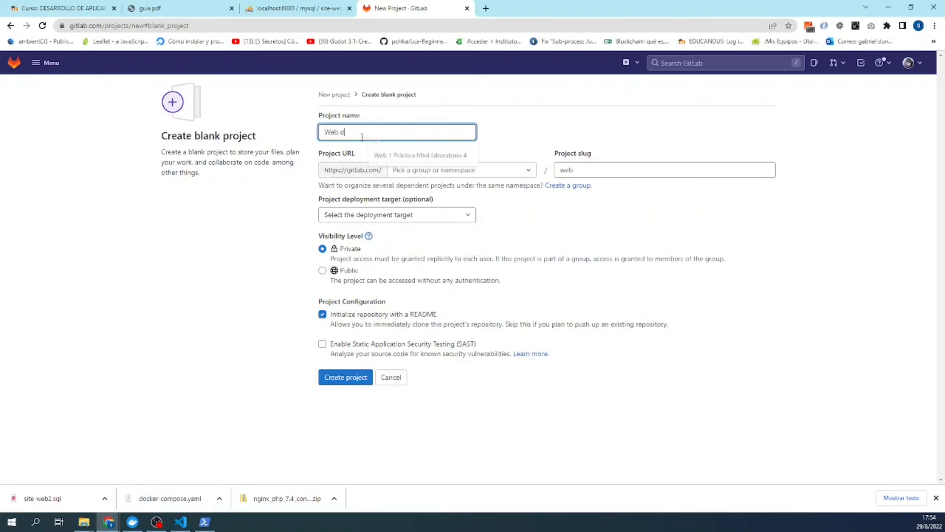
text(ev)
key(BackSpace)
key(BackSpace)
key(BackSpace)
key(BackSpace)
key(BackSpace)
key(BackSpace)
text(desarrollo web 2)
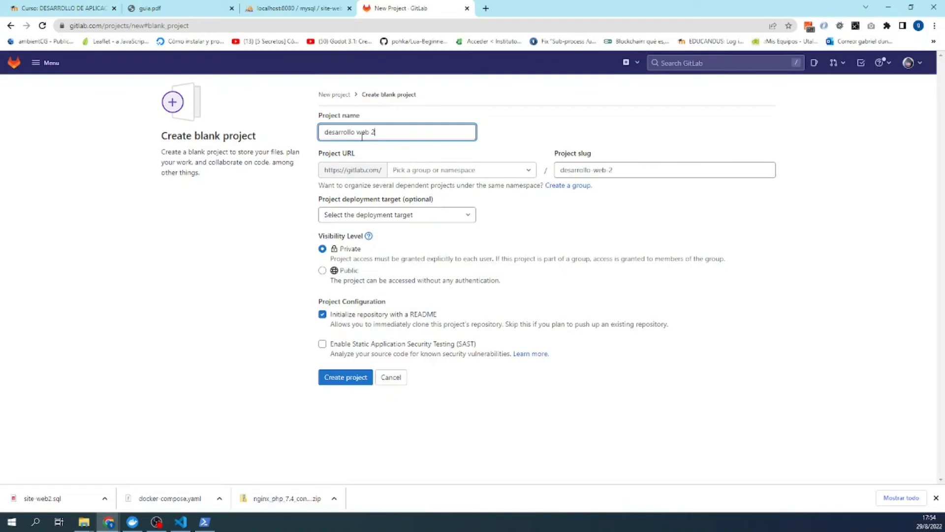
text( labora)
text(torio 3)
click(524, 170)
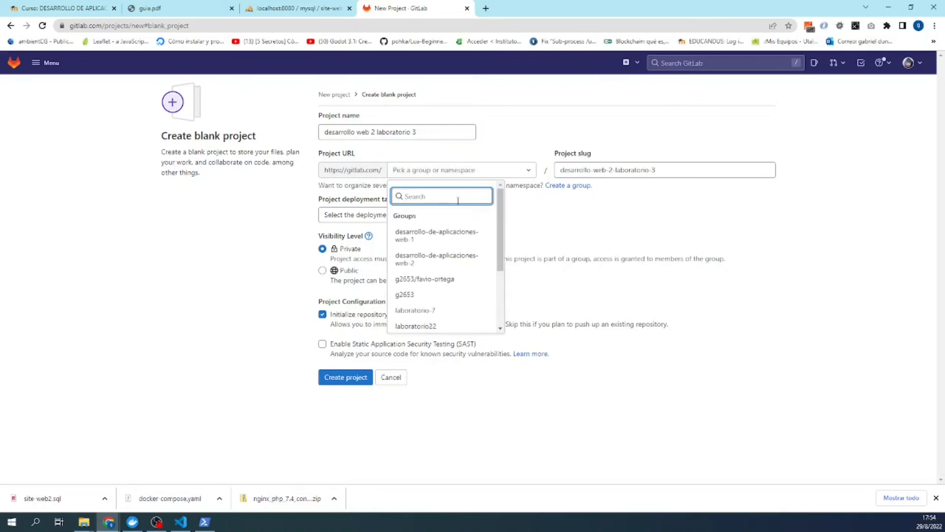
scroll(450, 227, down, 4)
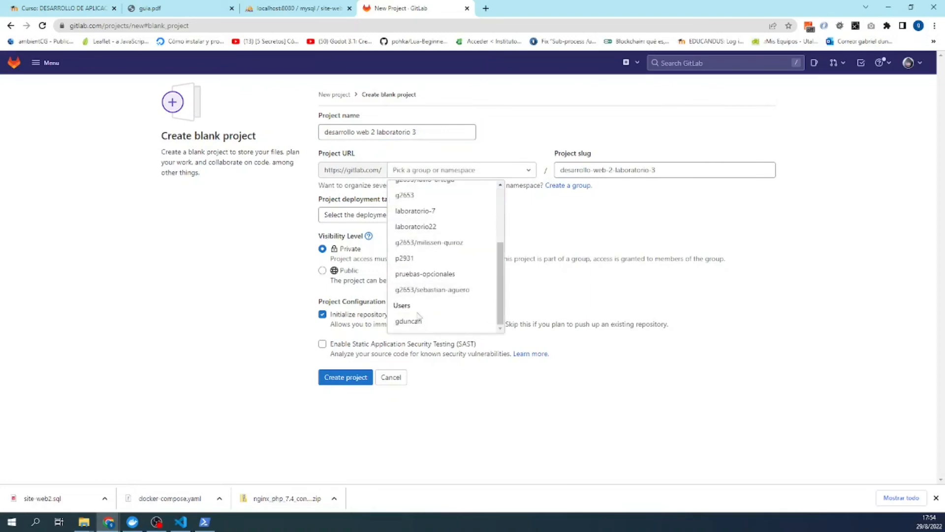
click(418, 319)
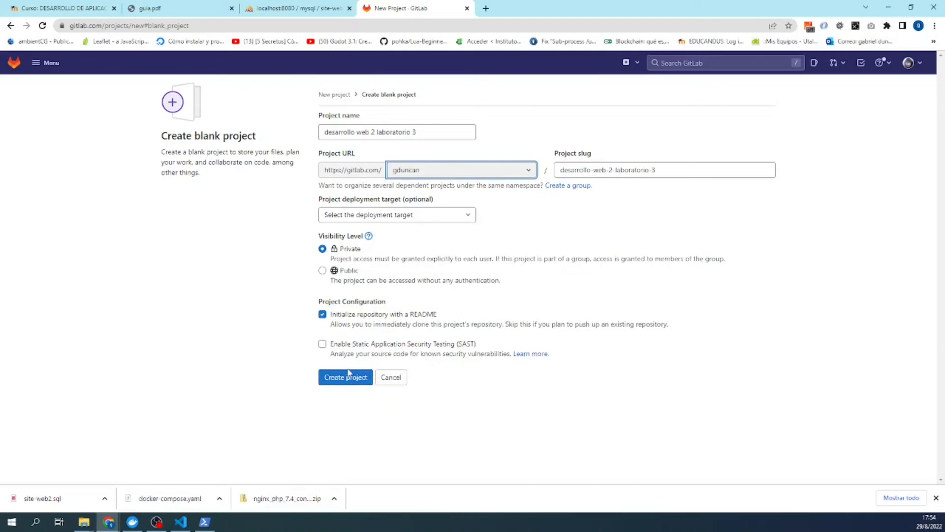
click(323, 316)
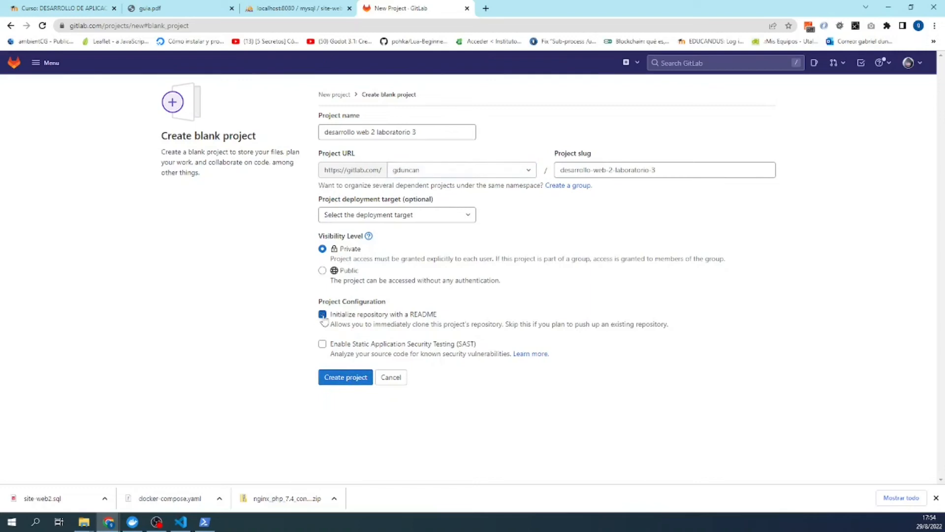
click(350, 375)
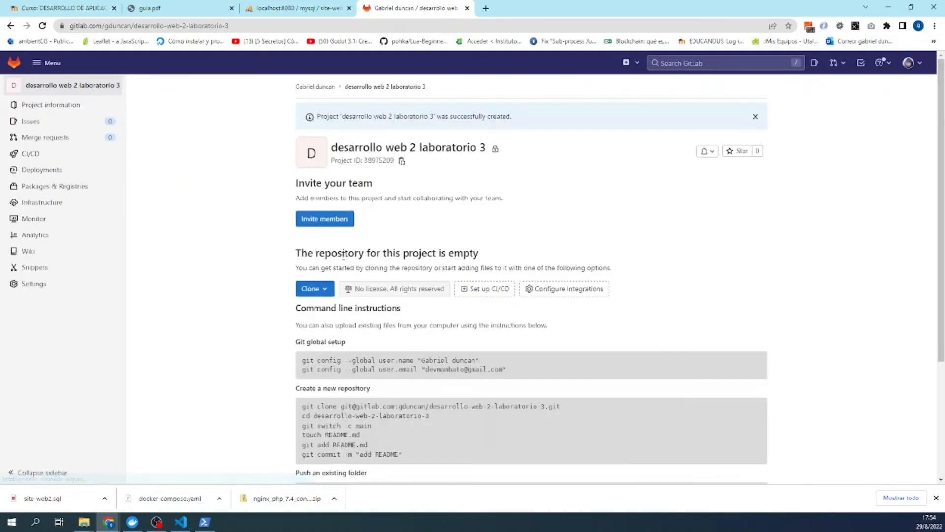
- Copy the project's HTTPS clone address from the Clone dropdown
click(329, 289)
click(403, 359)
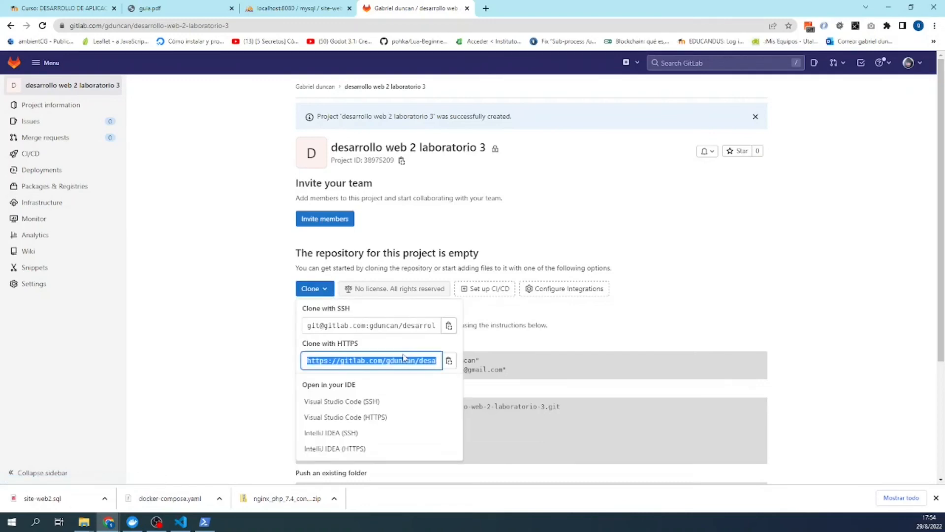
right_click(439, 365)
click(446, 366)
- Glance over the course page, guia.pdf and phpMyAdmin tabs, then start a git command in PowerShell
click(205, 522)
click(259, 253)
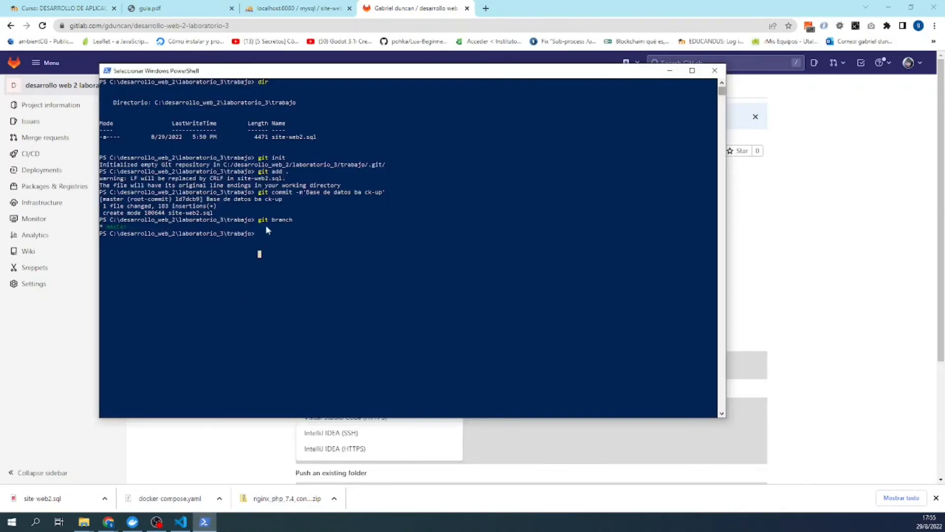
click(71, 6)
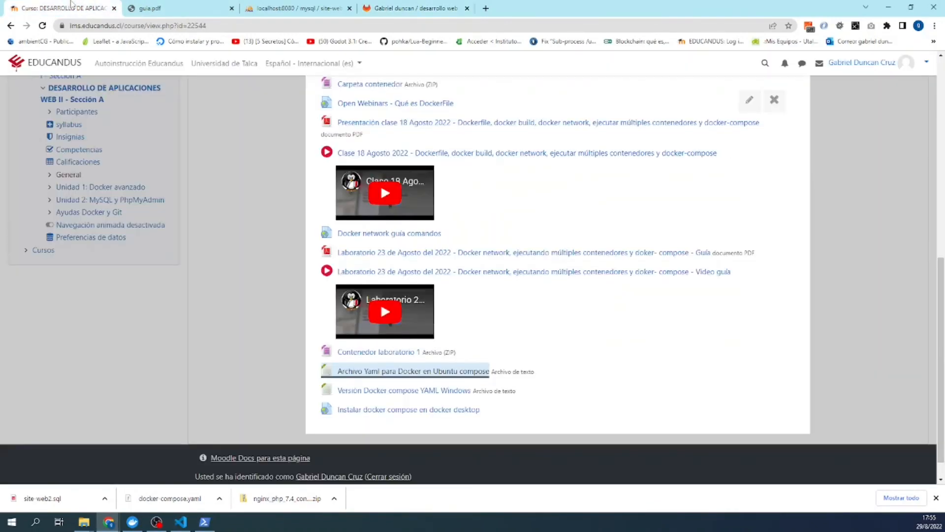
scroll(274, 238, up, 15)
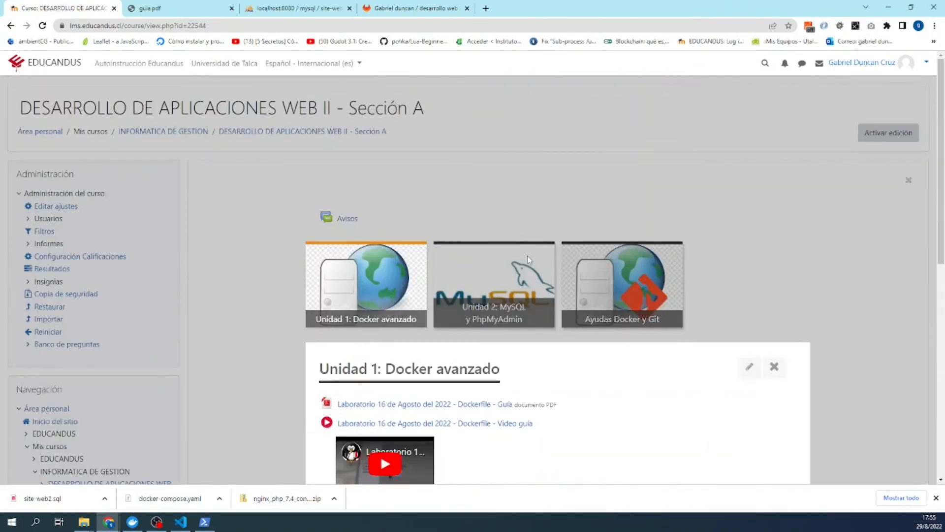
click(193, 6)
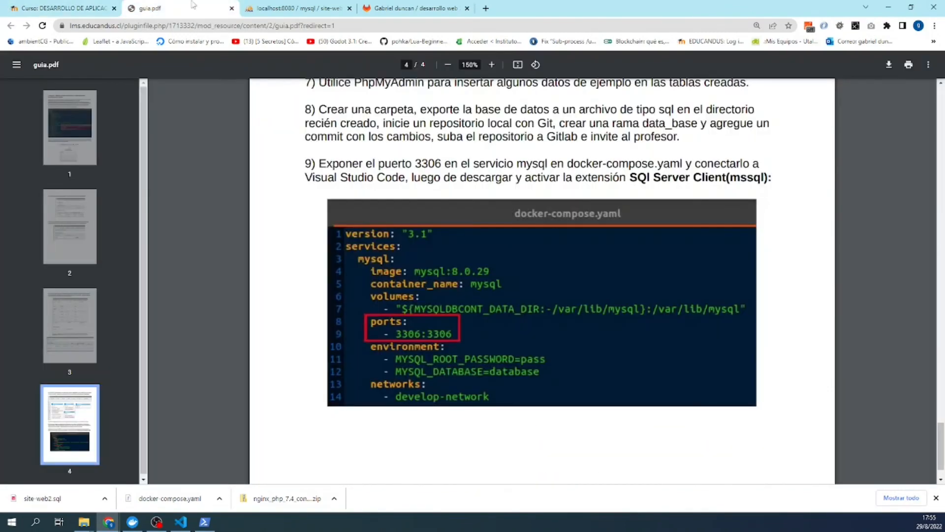
click(296, 8)
click(177, 8)
click(205, 521)
click(273, 261)
text(git)
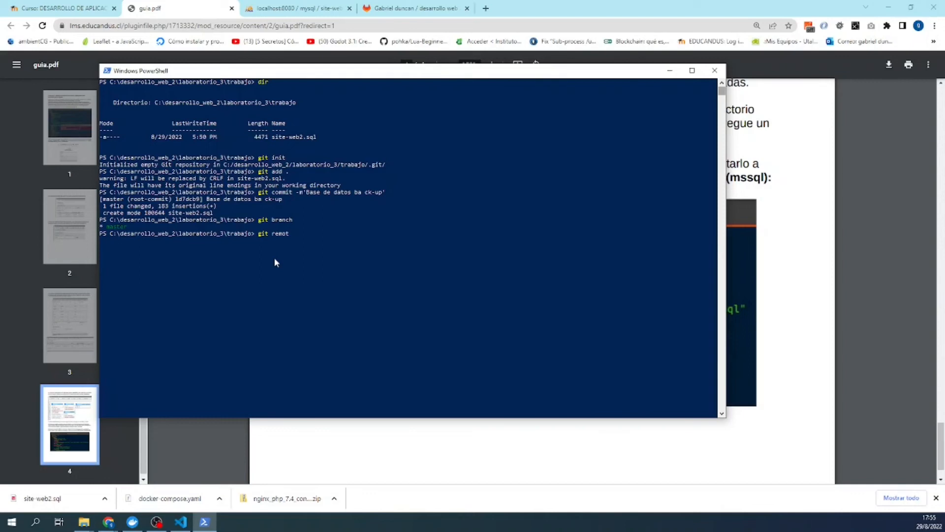
- Add the GitLab project's HTTPS URL as the origin remote
text(remote add origin)
drag(274, 258, 269, 254)
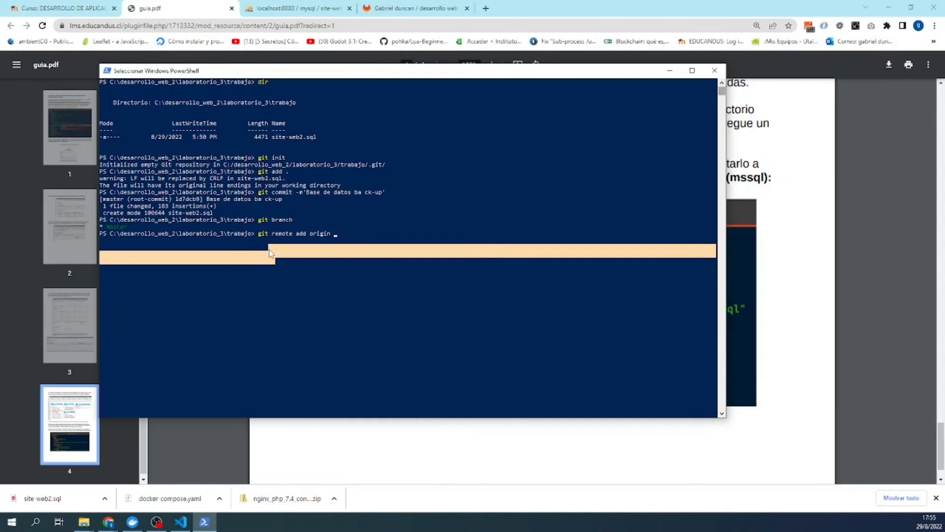
click(338, 234)
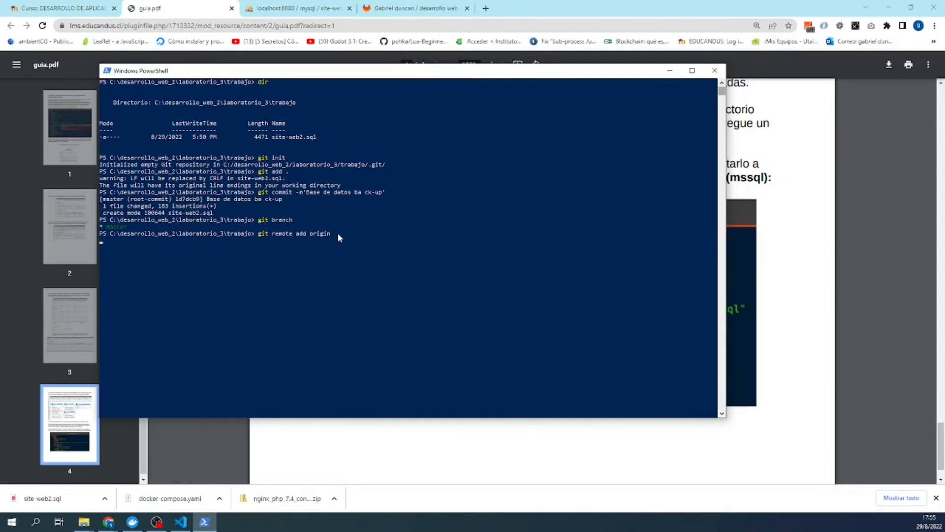
text(git remote add origin)
click(352, 4)
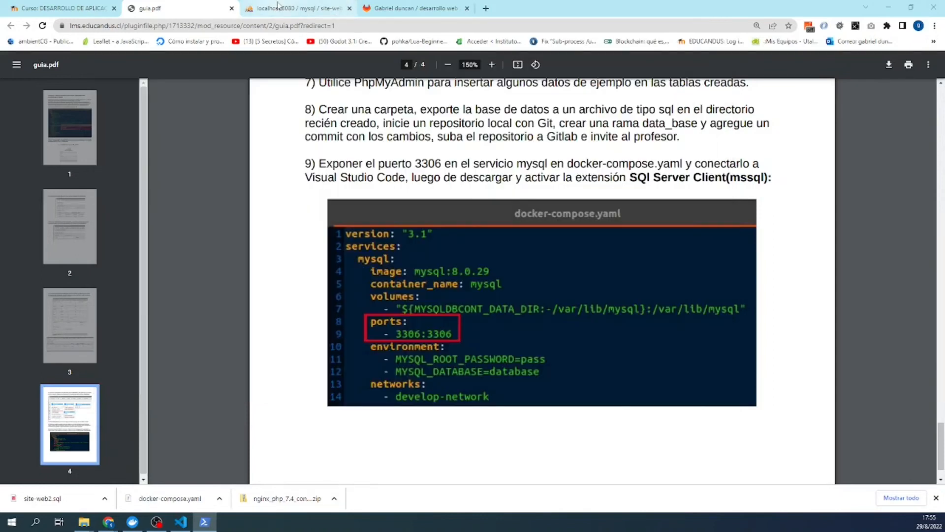
click(414, 8)
click(449, 361)
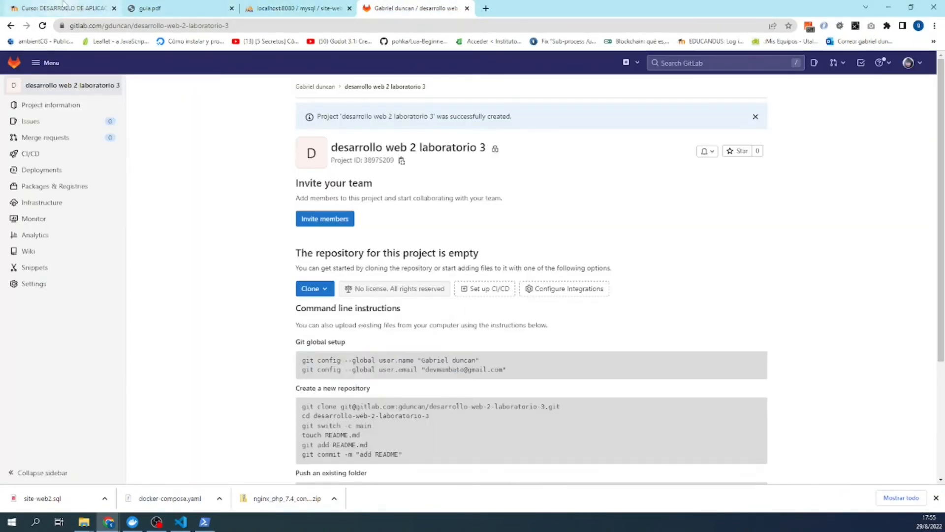
click(77, 4)
click(206, 523)
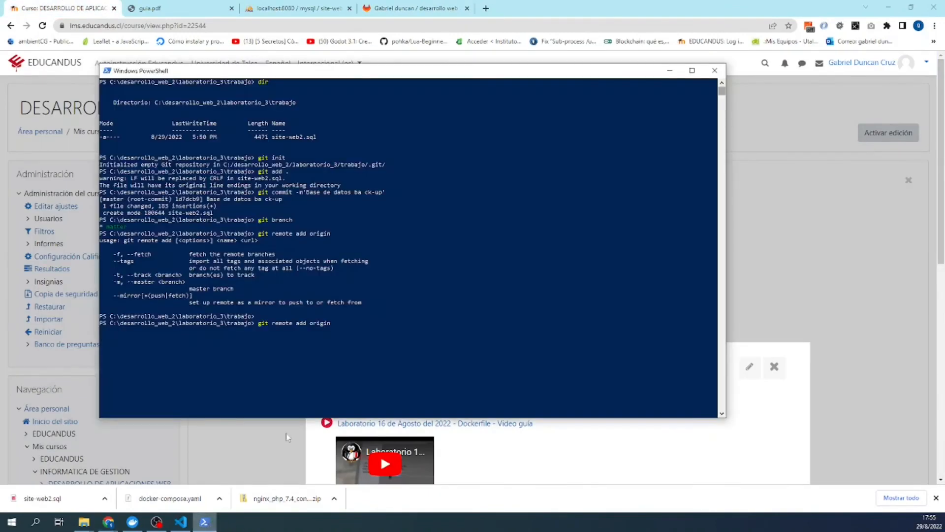
right_click(339, 324)
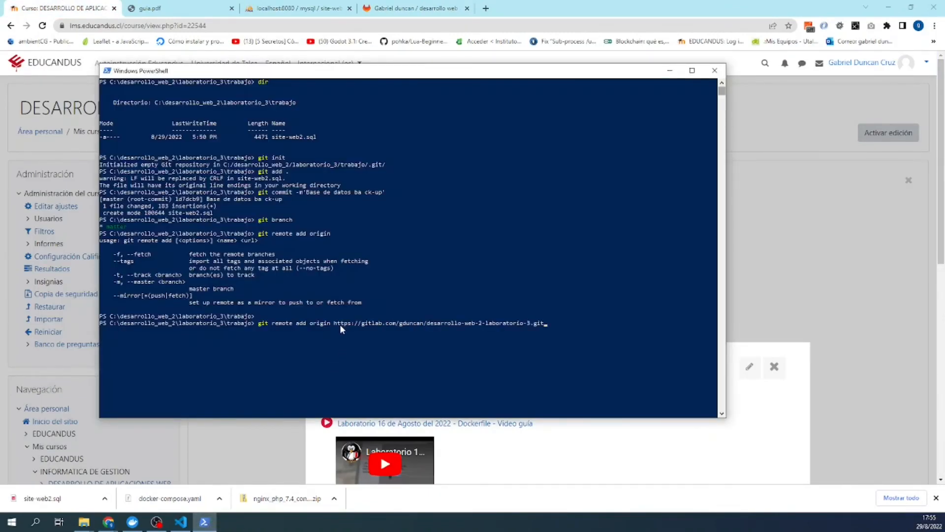
key(Return)
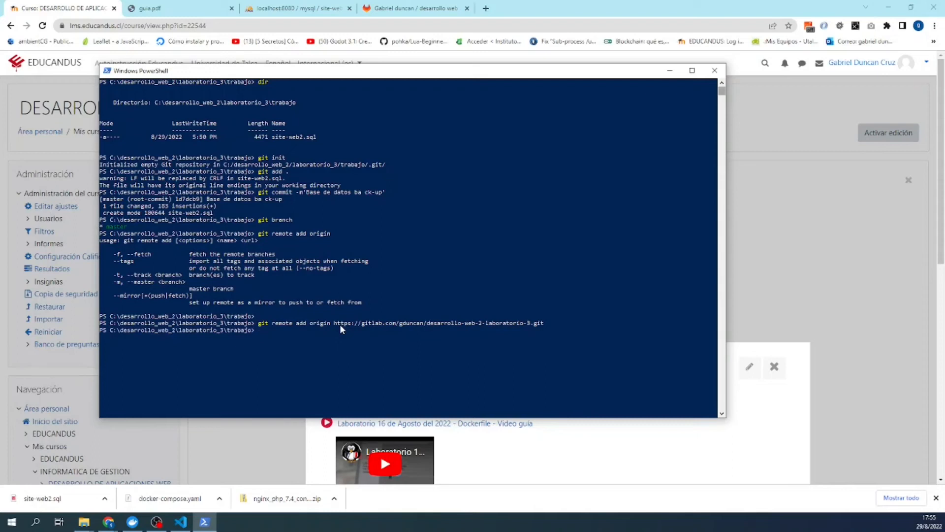
- Push the master branch to the origin remote on GitLab
text(gi)
text(t add)
key(BackSpace)
key(BackSpace)
text(push origin)
key(Return)
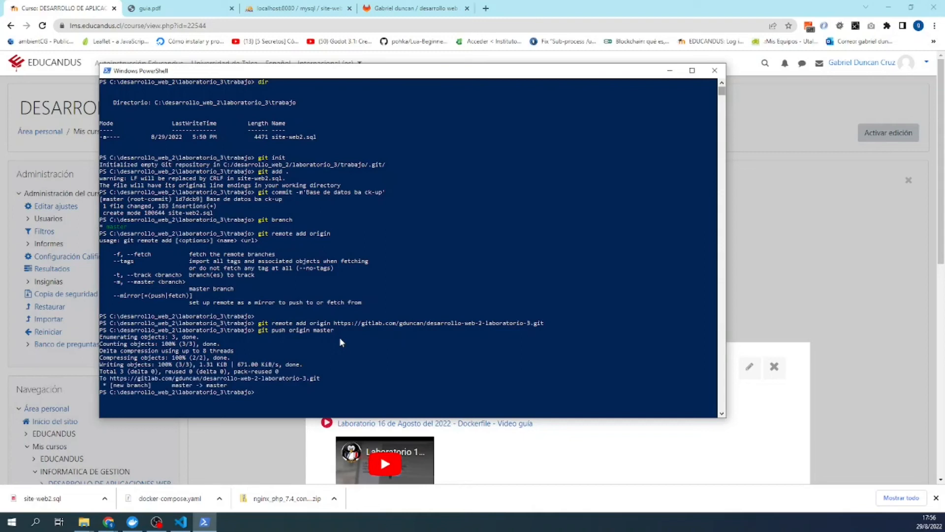
- Reload the GitLab project page to see the pushed site-web2.sql
click(297, 15)
click(297, 14)
click(368, 11)
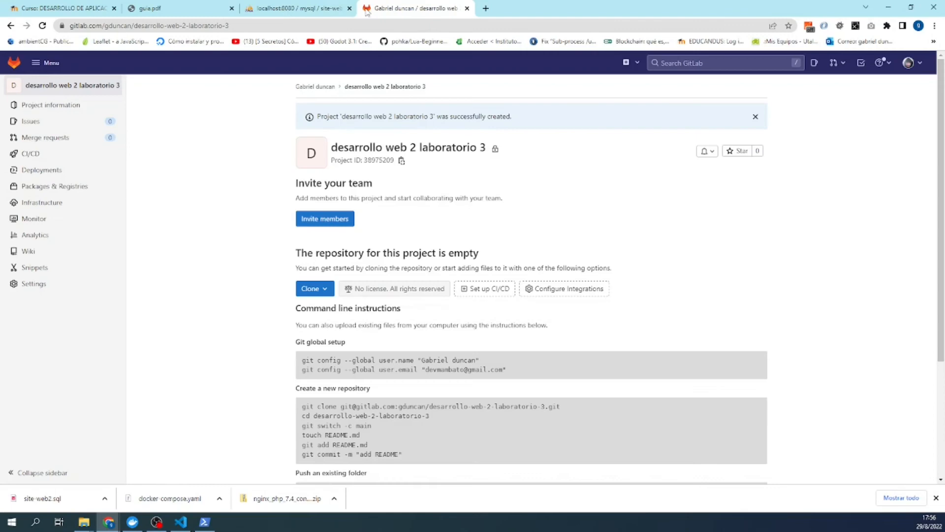
click(270, 24)
key(Return)
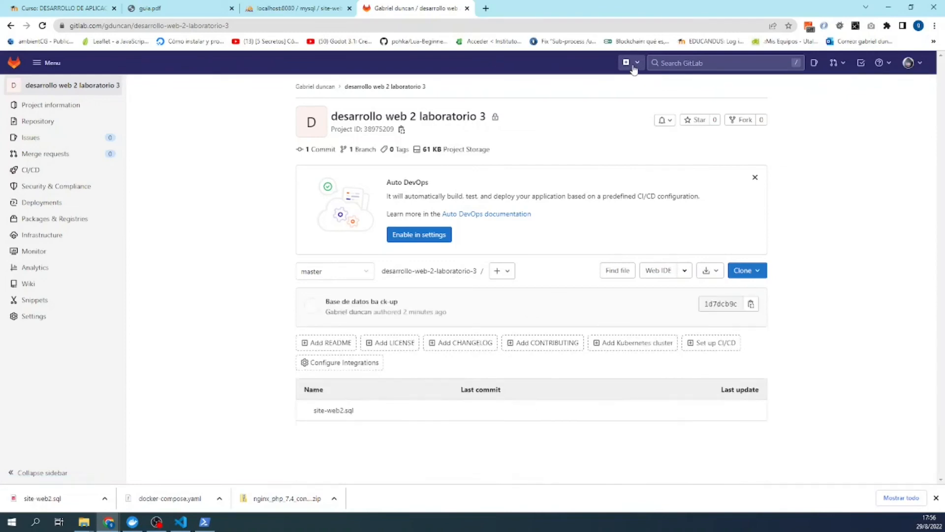
- Invite a user to the project with the Developer role
click(632, 66)
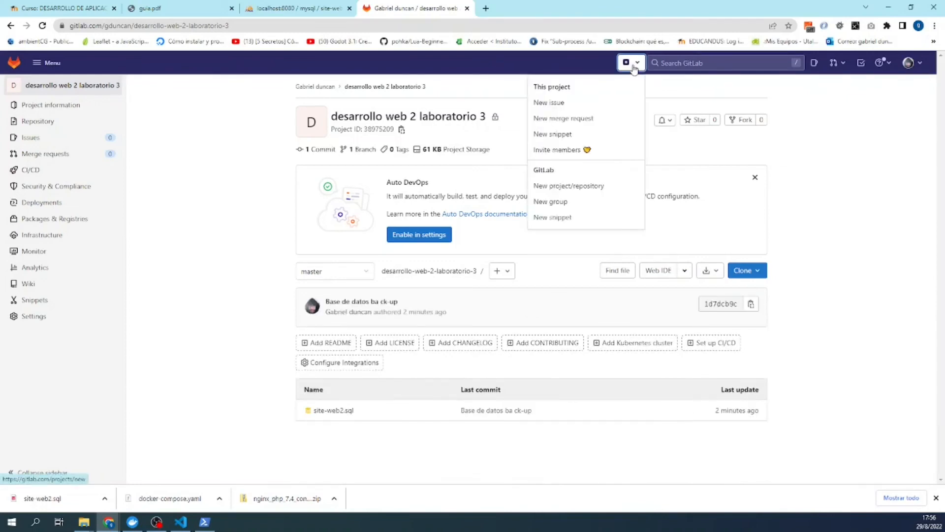
click(572, 158)
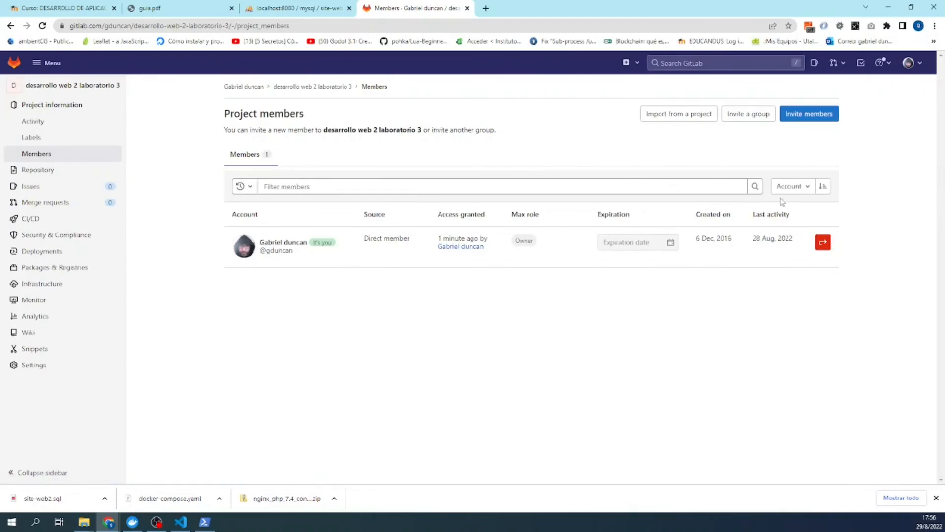
click(792, 119)
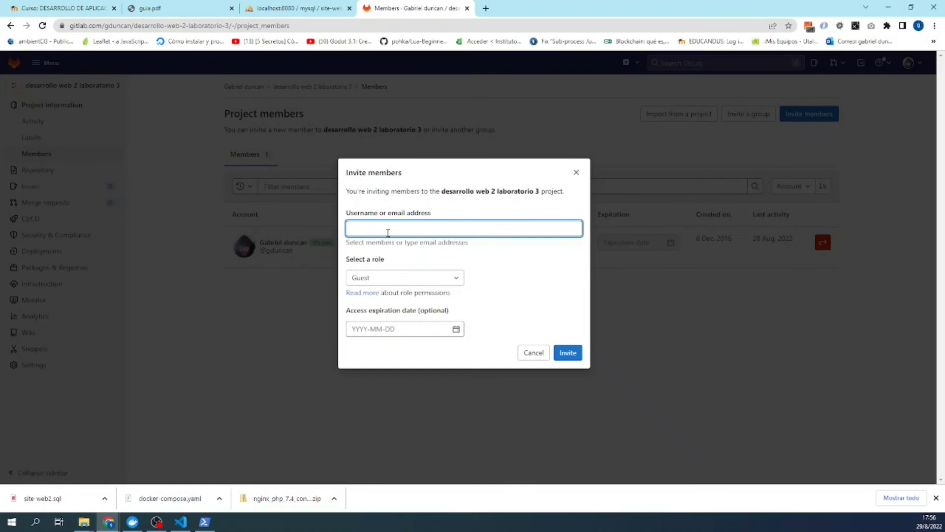
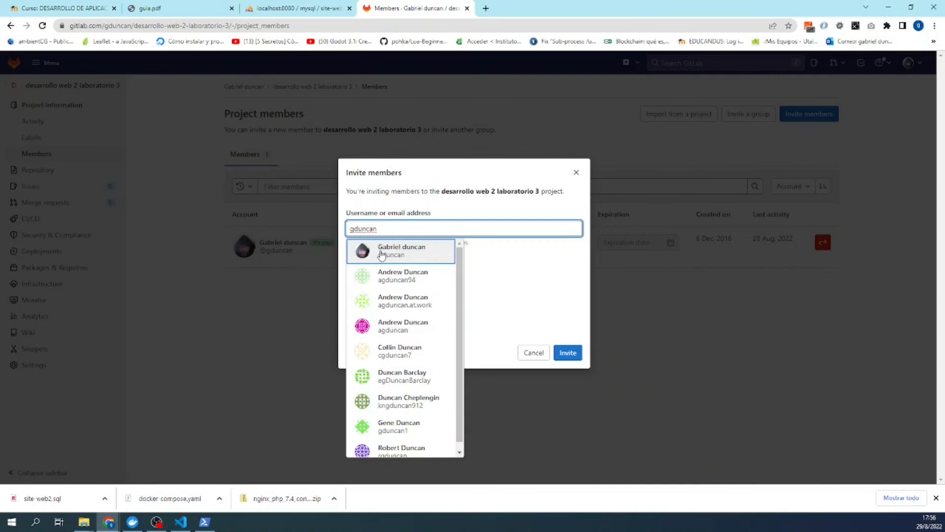
click(380, 252)
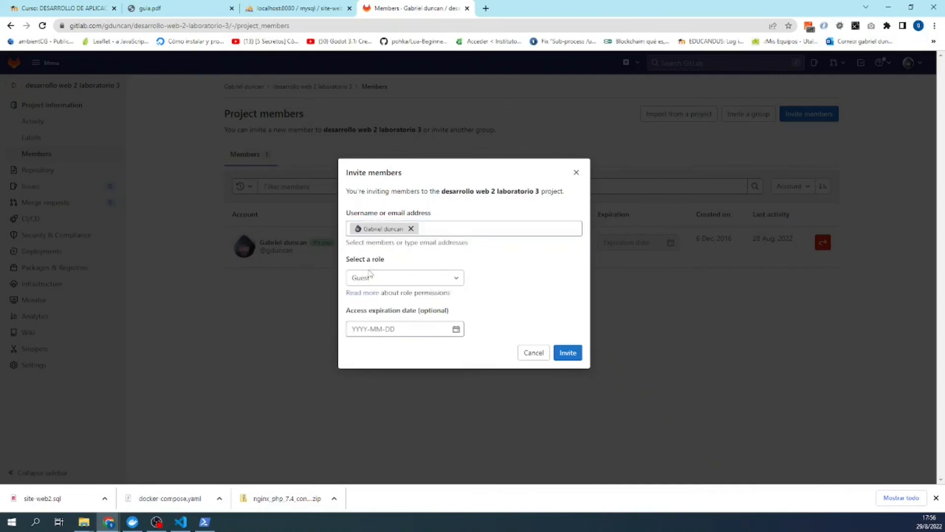
click(371, 277)
click(382, 331)
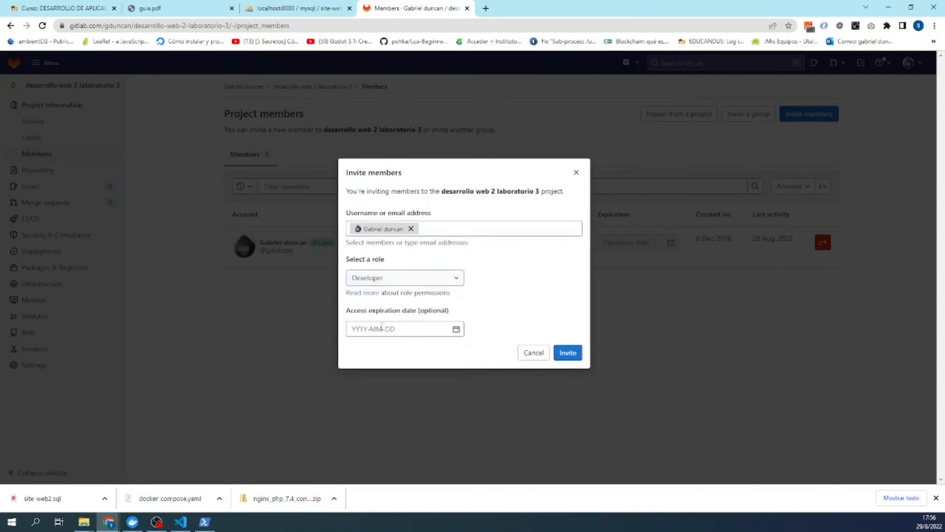
click(567, 354)
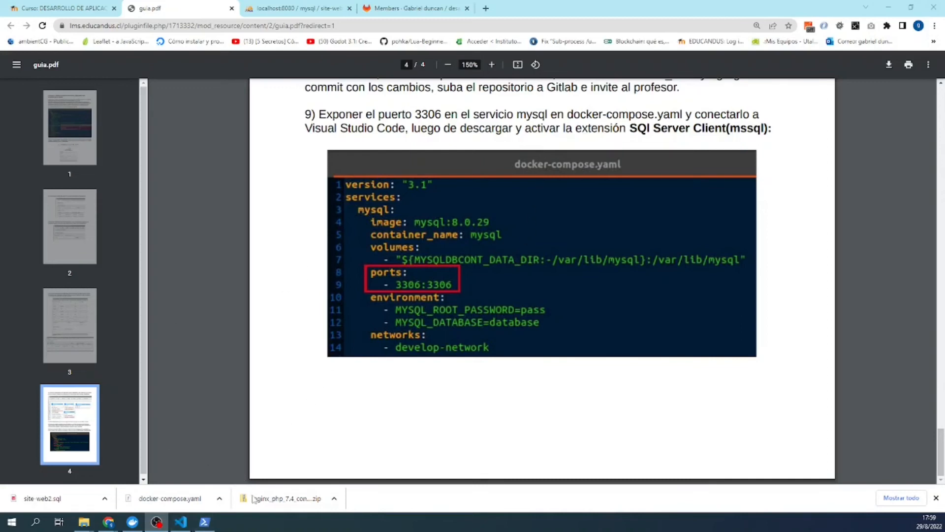
- Compare docker-compose.yaml's mysql service with guia.pdf step 9 on exposing port 3306
mouse_move(179, 526)
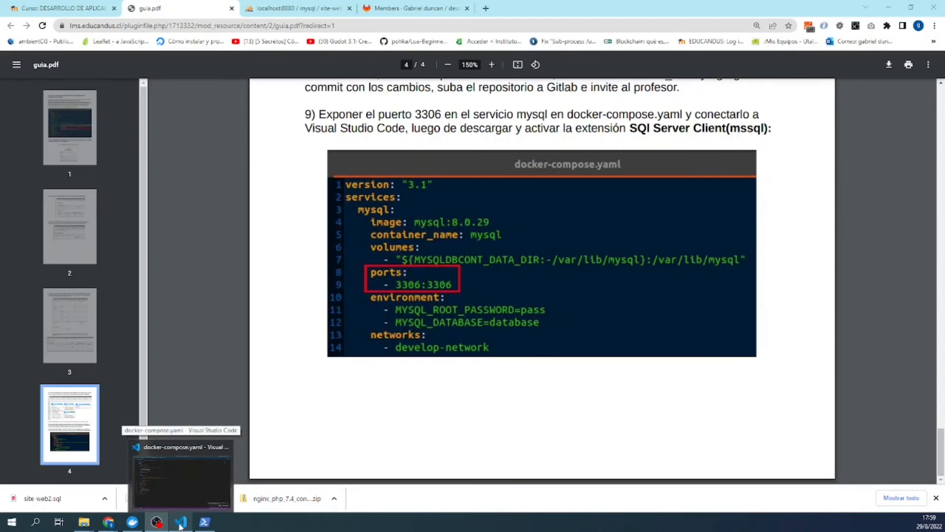
click(179, 522)
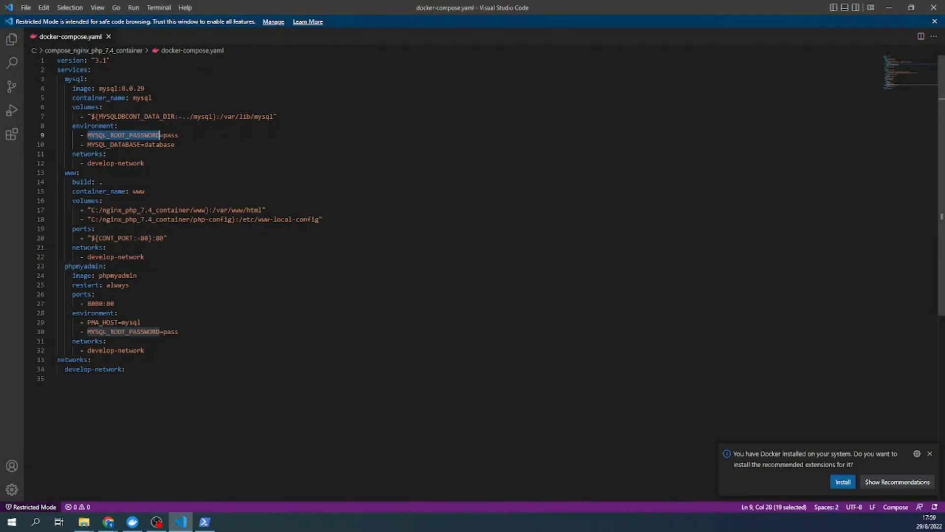
click(114, 126)
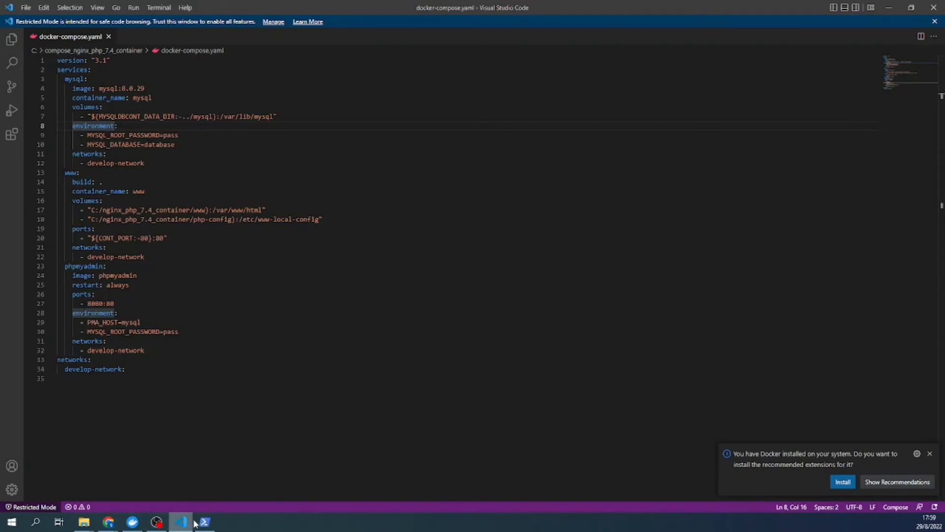
mouse_move(114, 522)
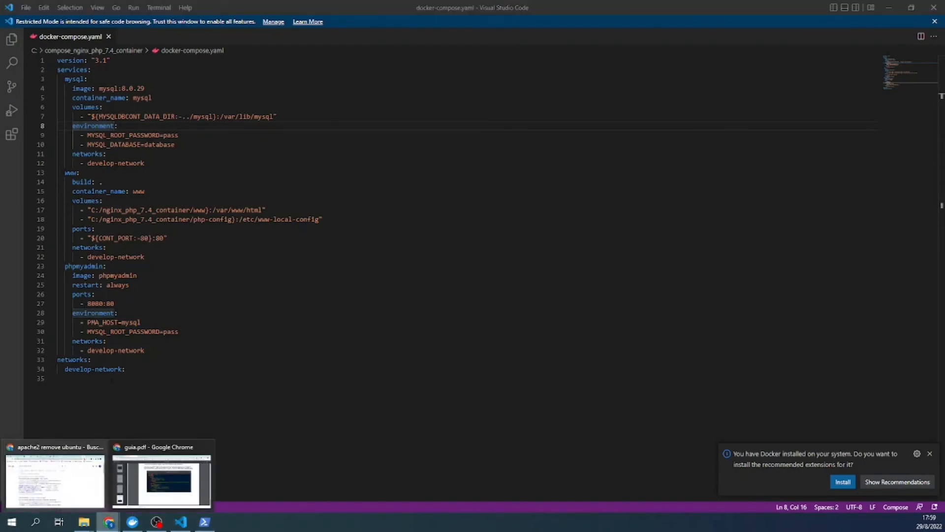
click(141, 485)
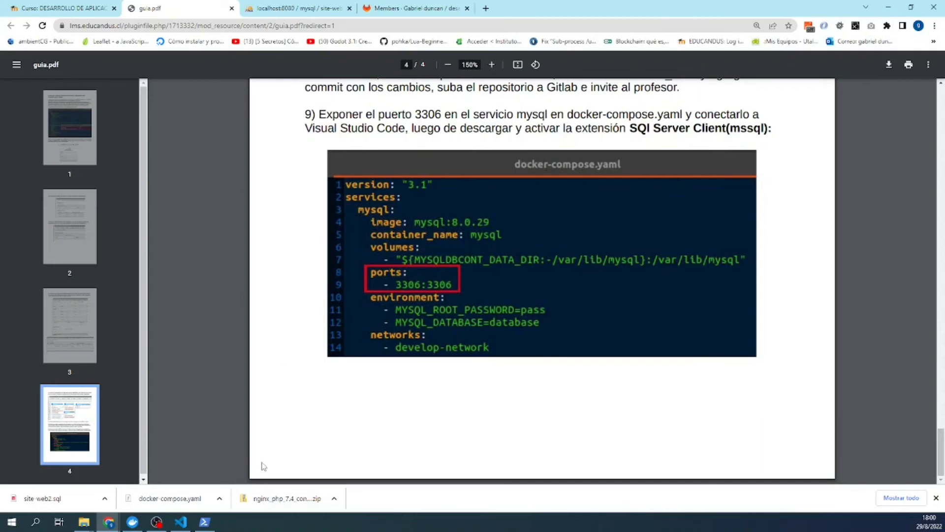
click(180, 522)
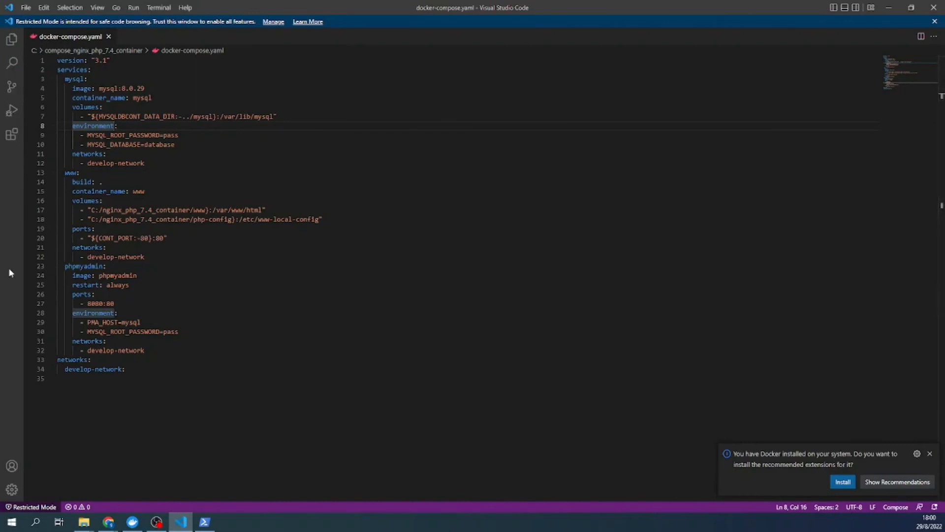
- Copy the ports block from the phpmyadmin service in docker-compose.yaml
click(204, 522)
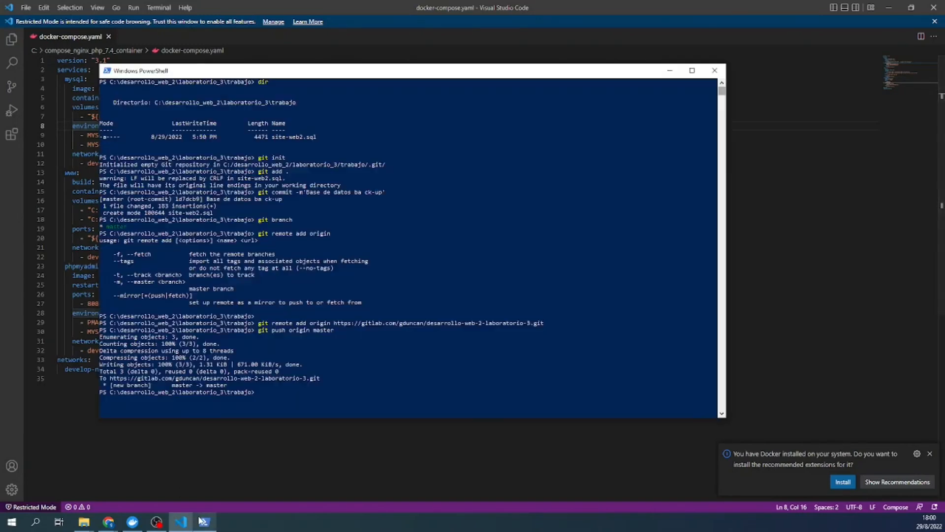
click(202, 522)
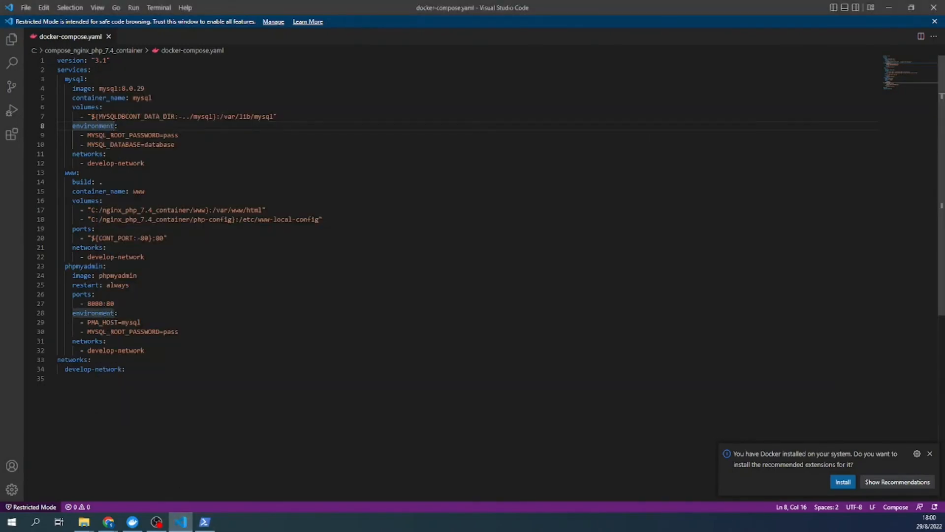
click(118, 313)
drag(115, 304, 73, 295)
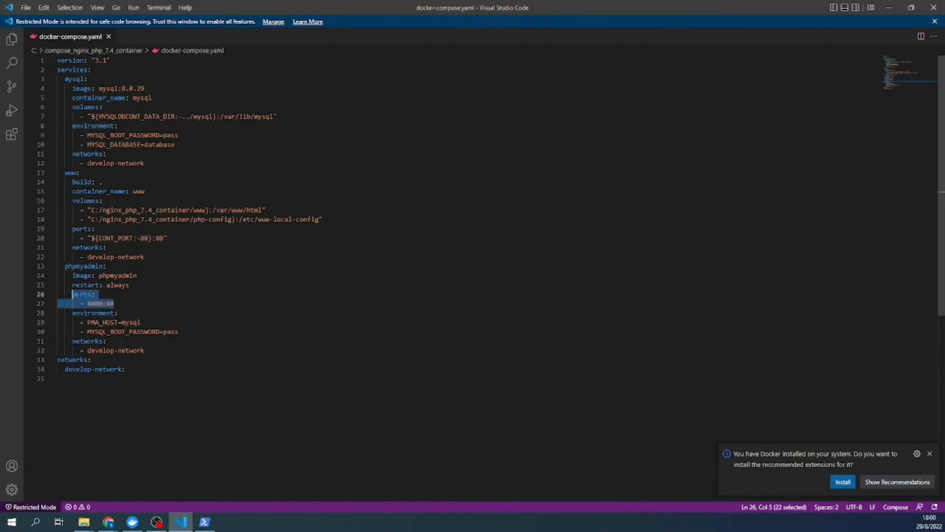
right_click(77, 294)
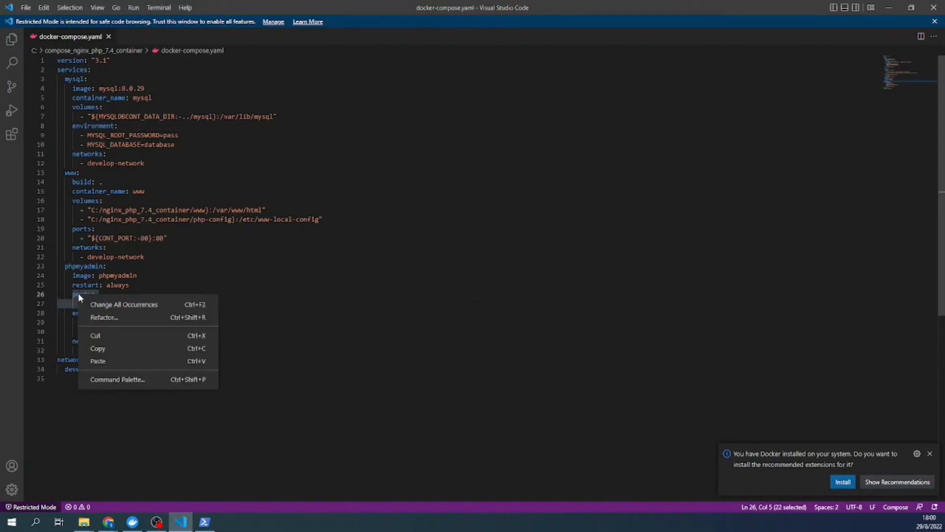
click(104, 349)
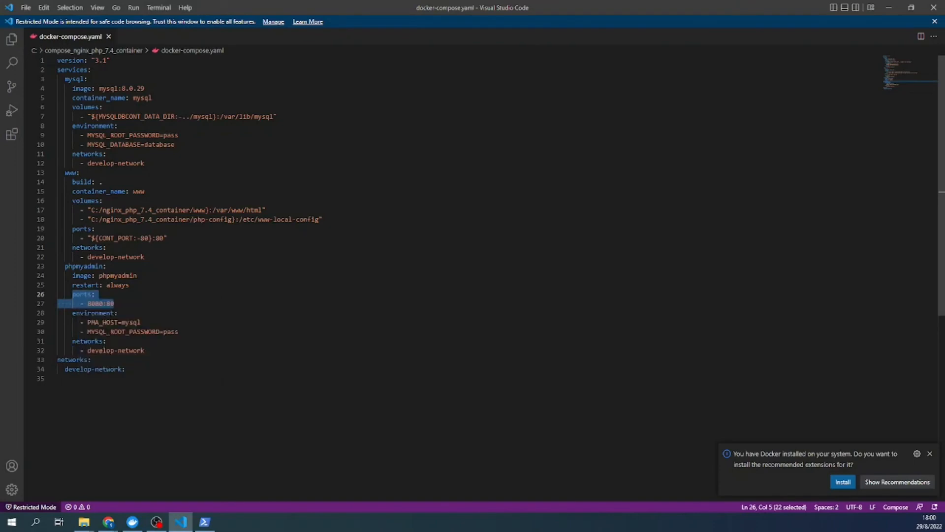
click(192, 143)
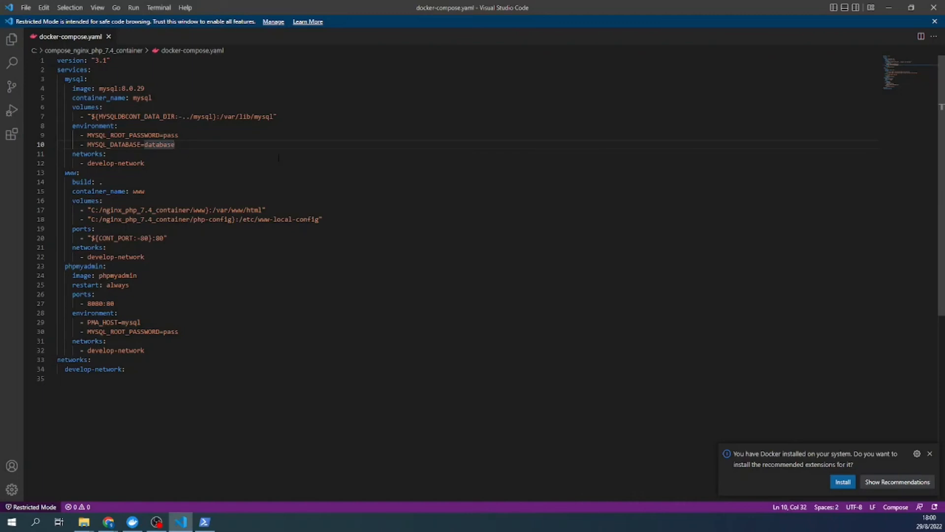
- Paste the ports block under the mysql service and change its mapping to 3306:3306
click(288, 114)
key(Return)
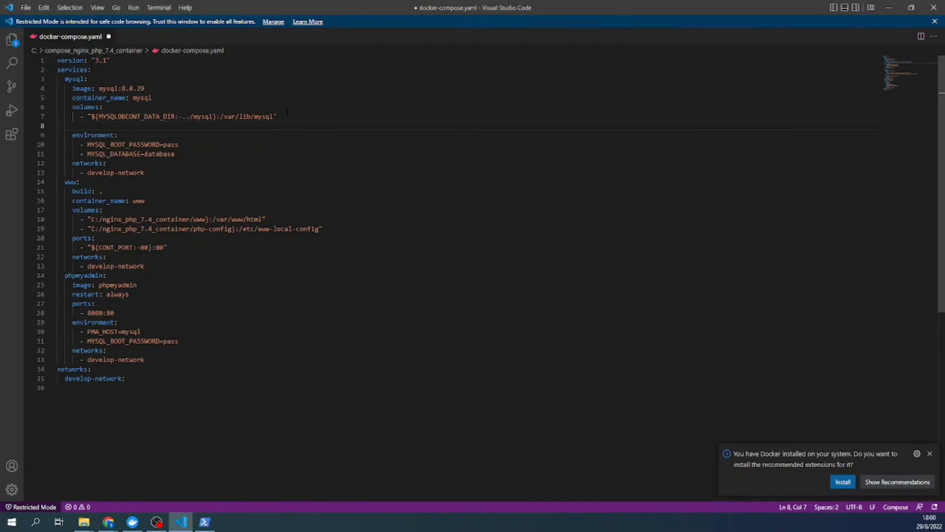
key(ctrl+v)
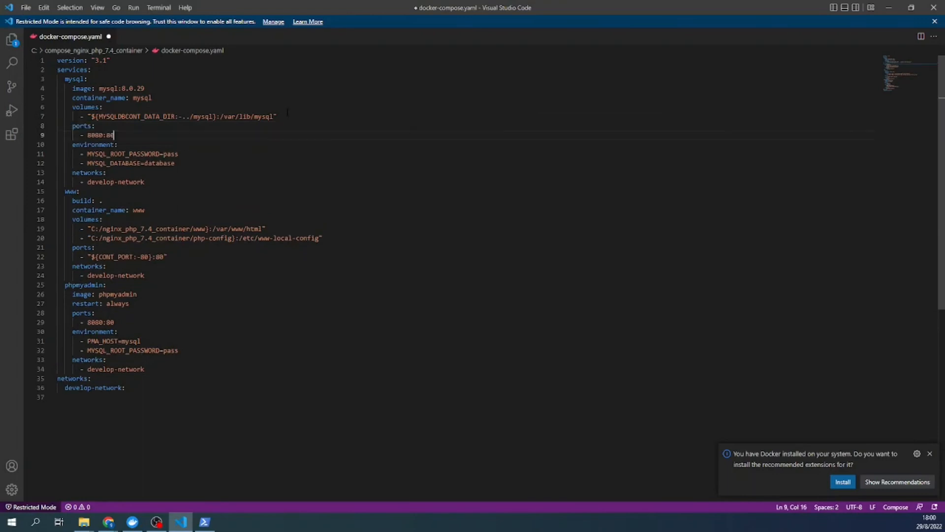
double_click(95, 135)
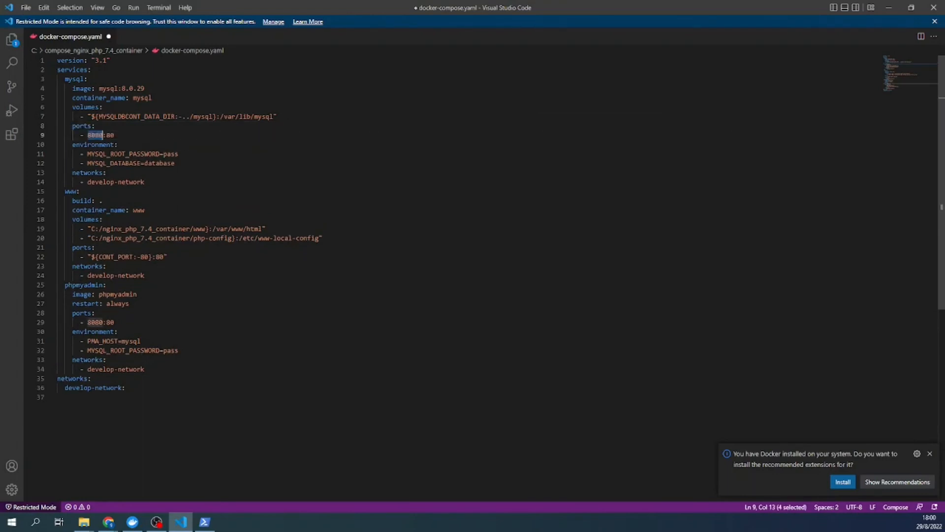
key(Right)
key(Right)
key(Right)
key(Right)
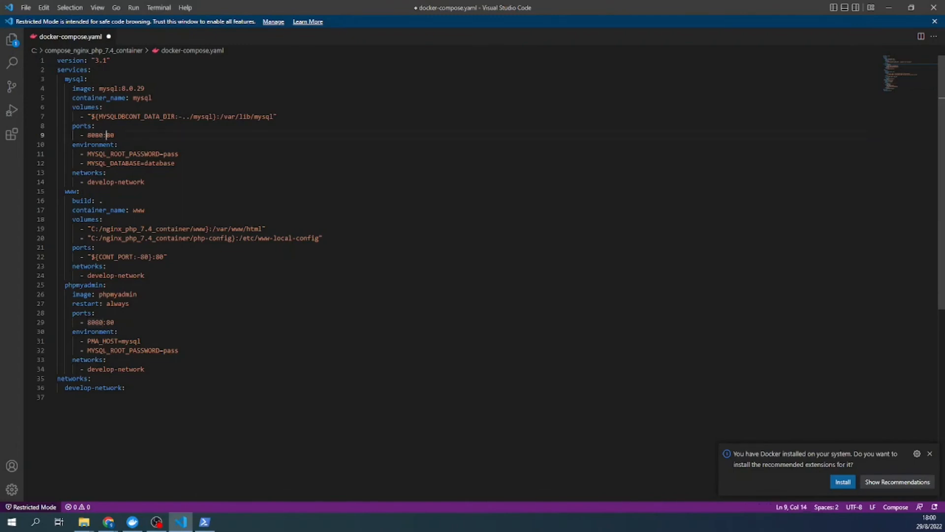
key(BackSpace)
key(BackSpace)
text(3306)
key(Left)
key(Left)
key(Left)
key(Left)
key(BackSpace)
key(BackSpace)
key(BackSpace)
key(BackSpace)
text(33)
click(23, 525)
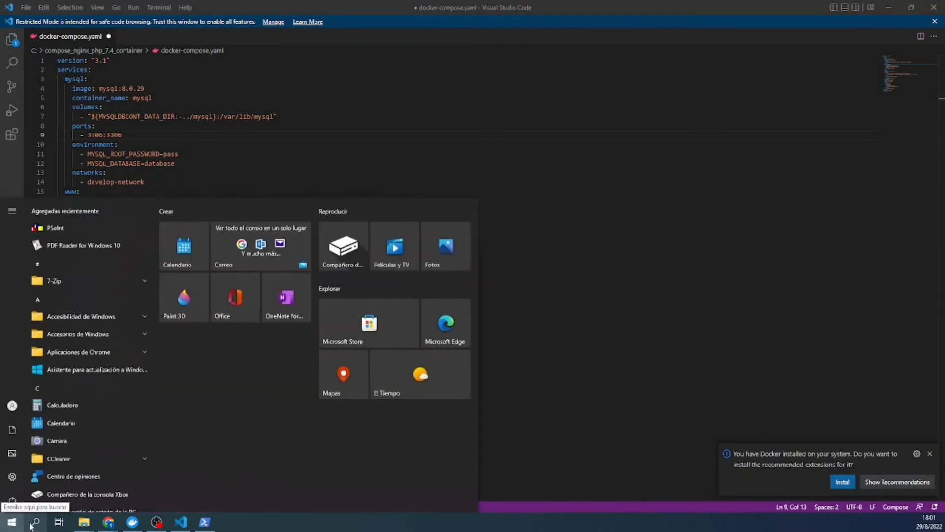
click(35, 522)
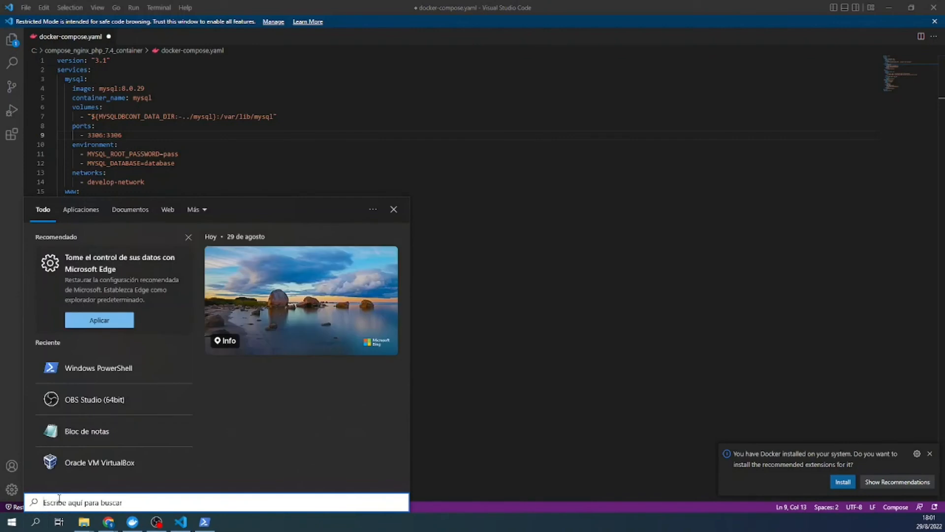
text(xampp)
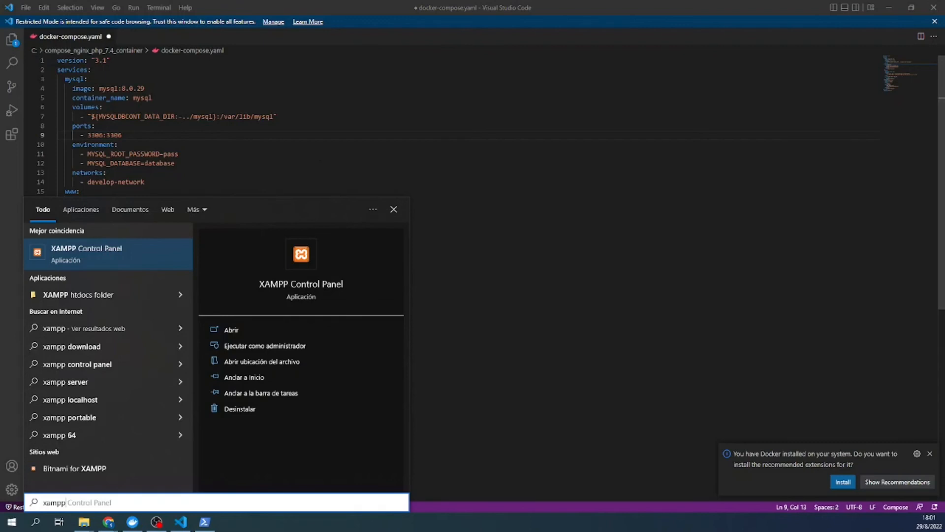
click(197, 154)
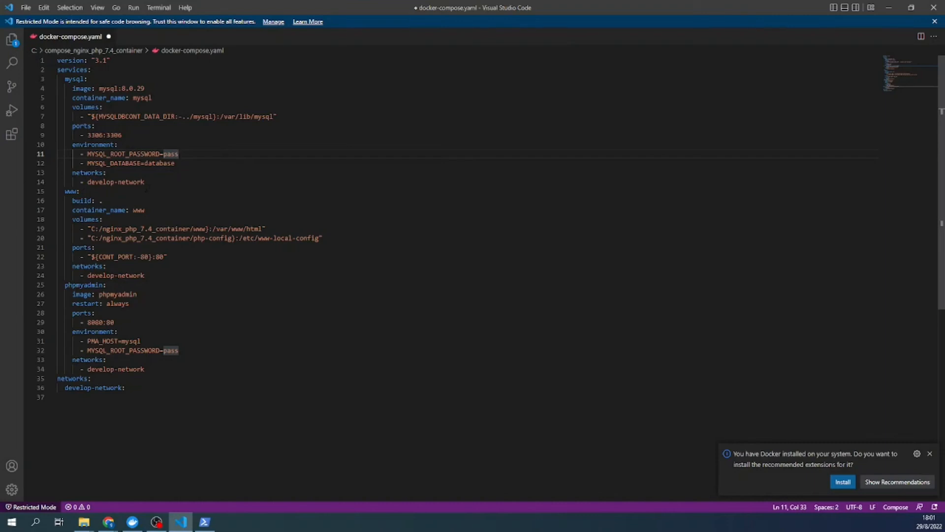
key(ctrl+s)
- Move PowerShell up to C:\ and into compose_nginx_php_7.4_container, then clear the console
mouse_move(170, 524)
click(205, 522)
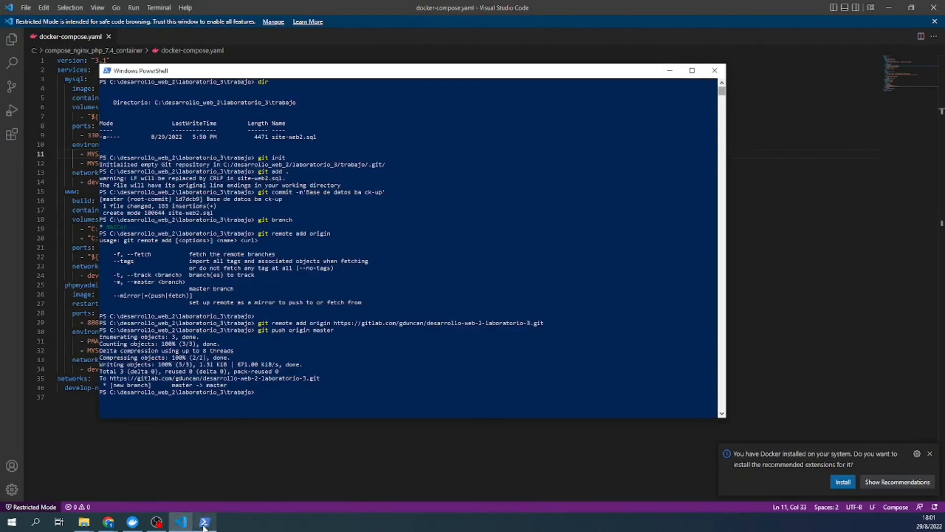
click(279, 397)
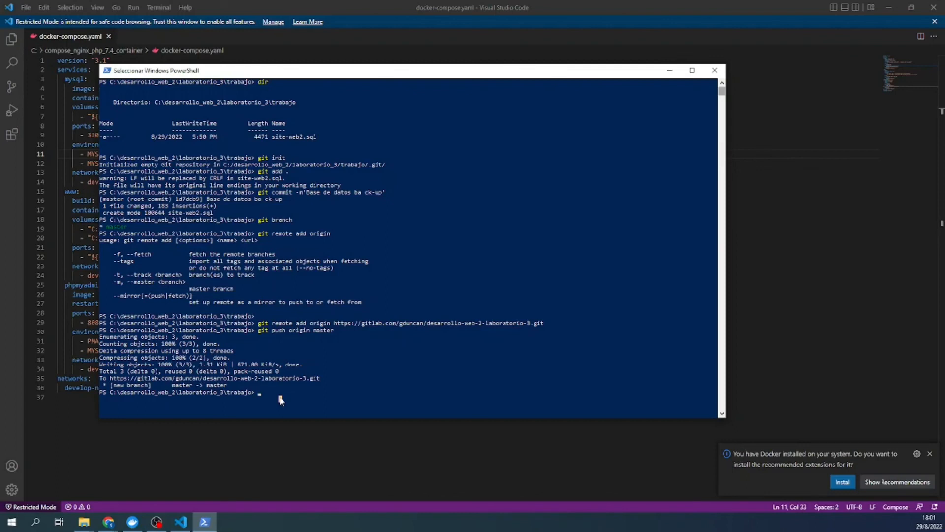
key(Escape)
text(cd ../../)
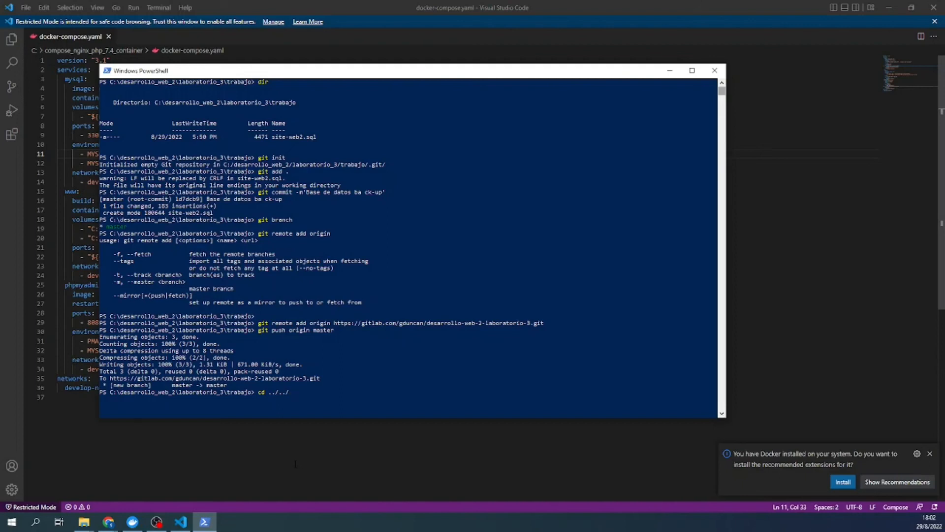
text(../)
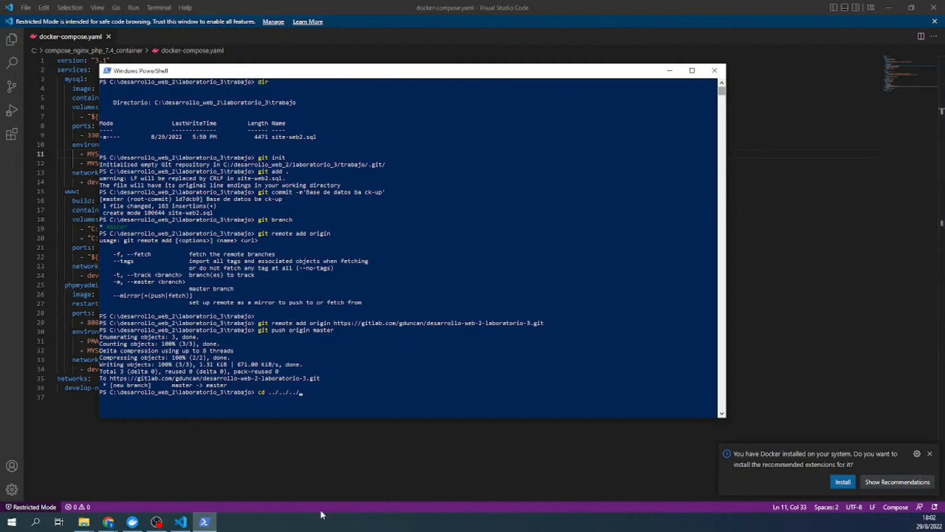
key(Return)
text(cd .\)
text(cd c)
key(Tab)
key(Return)
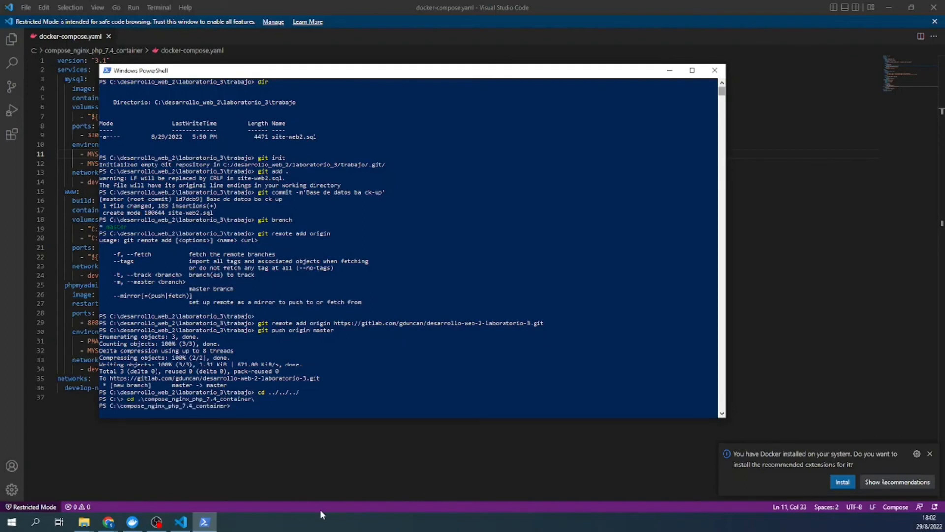
text(clear)
key(Return)
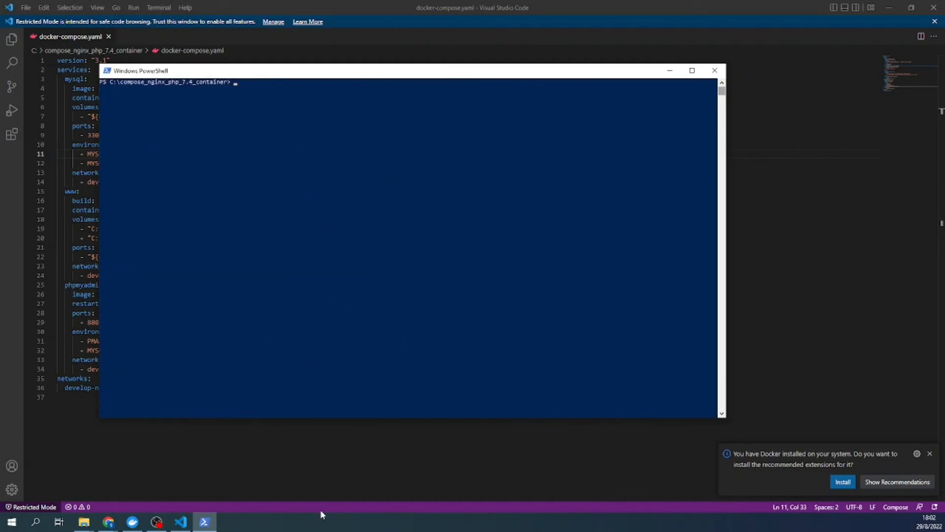
- List the compose folder and run docker-compose up -d, recreating the mysql container
text(dir)
key(Return)
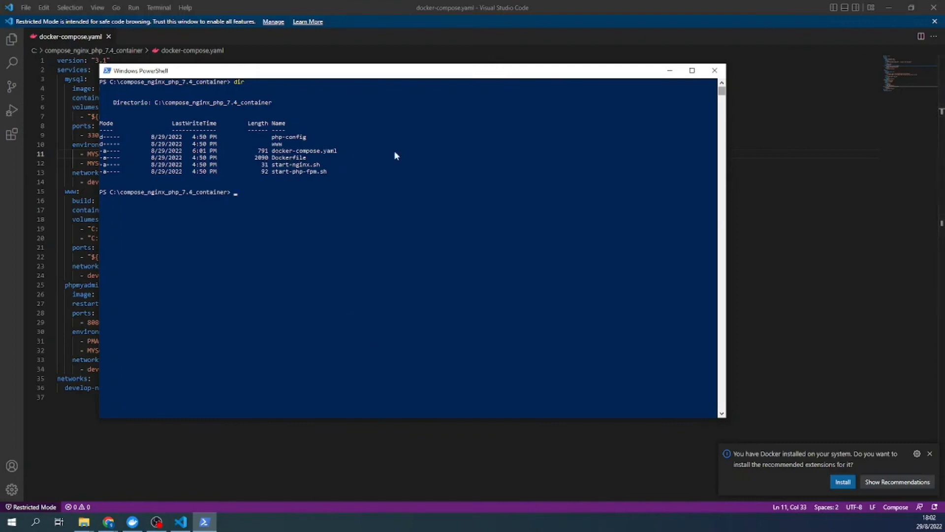
click(282, 196)
text(docke)
text(r-compose)
text( -d)
text( up)
key(BackSpace)
text(d)
key(BackSpace)
text(u)
key(Return)
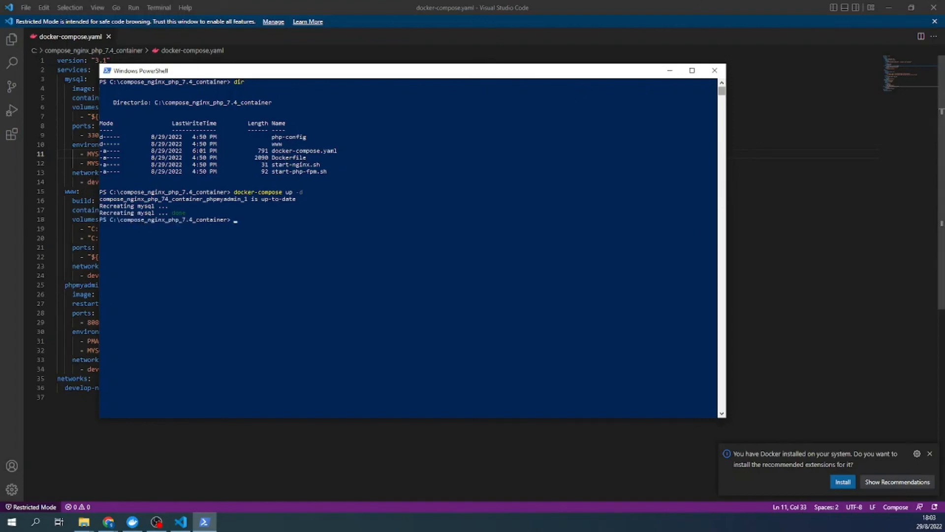
key(alt+Tab)
click(84, 181)
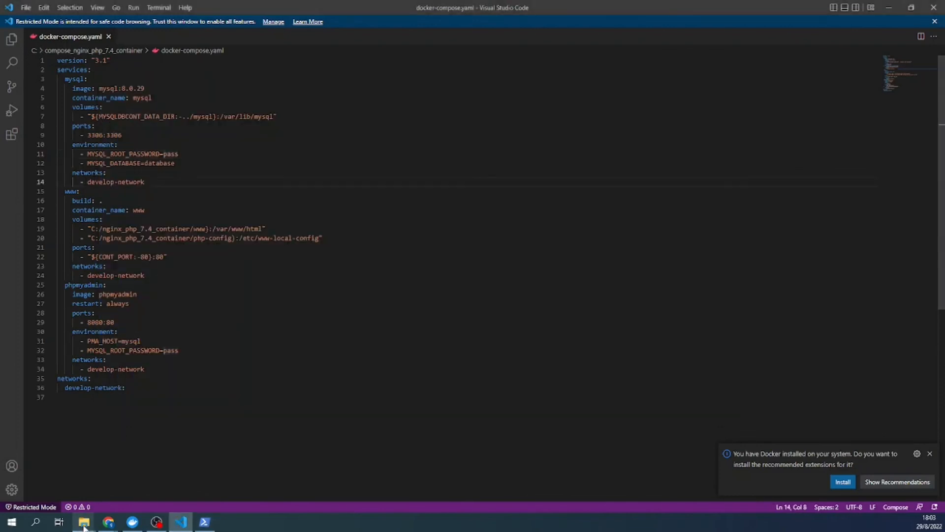
- Bring VS Code forward, show its Extensions view, then go back to Chrome
click(85, 522)
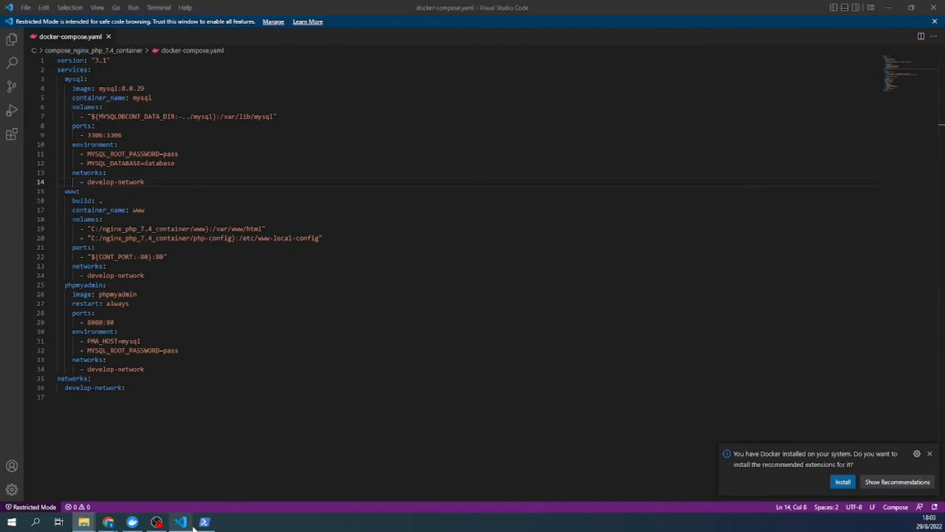
mouse_move(201, 527)
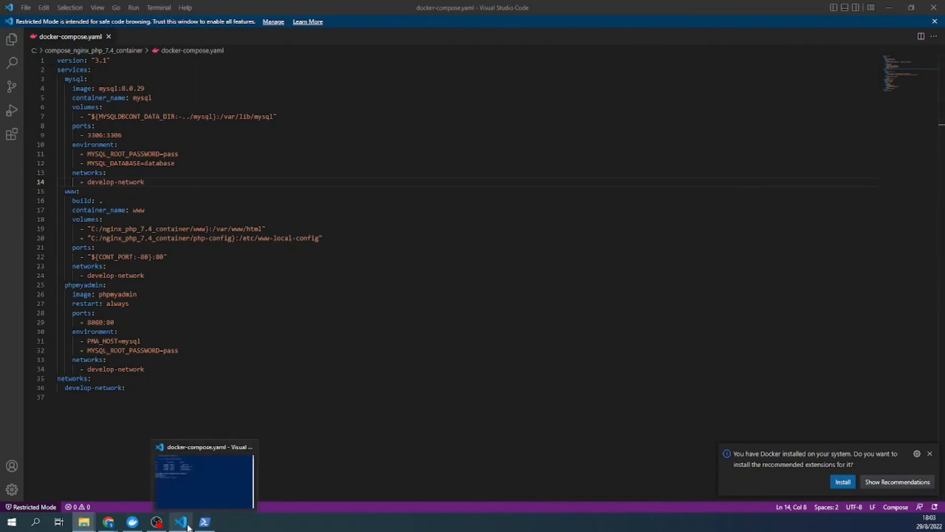
click(180, 523)
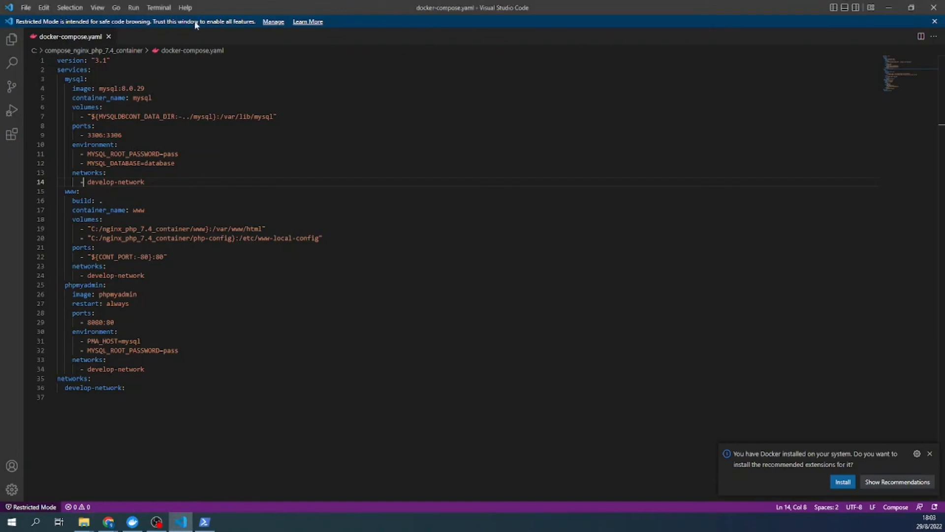
click(13, 136)
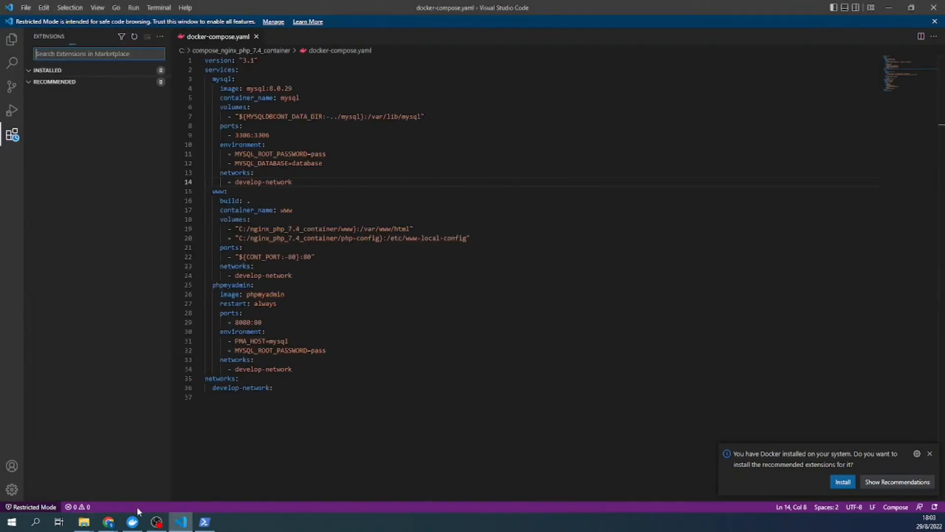
click(112, 522)
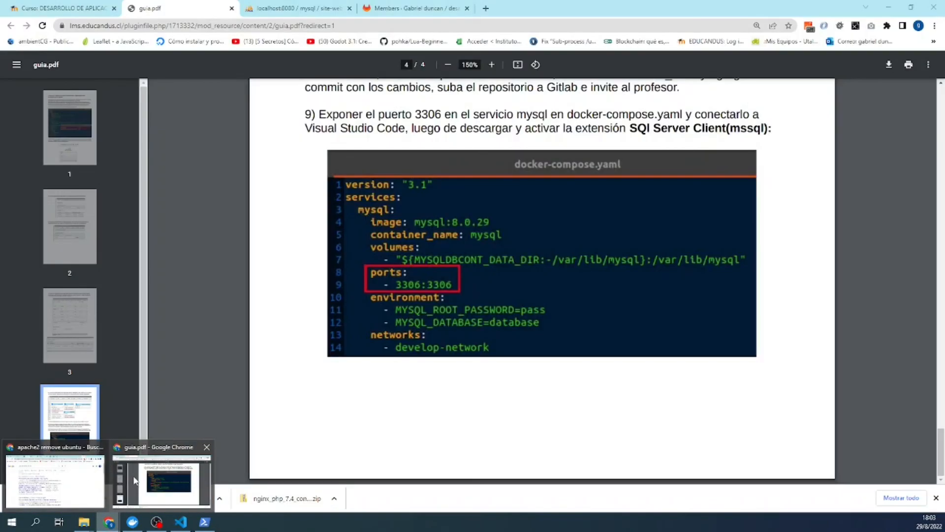
- Copy the word 'mssql' from the extension name in guia.pdf and return to VS Code
click(136, 480)
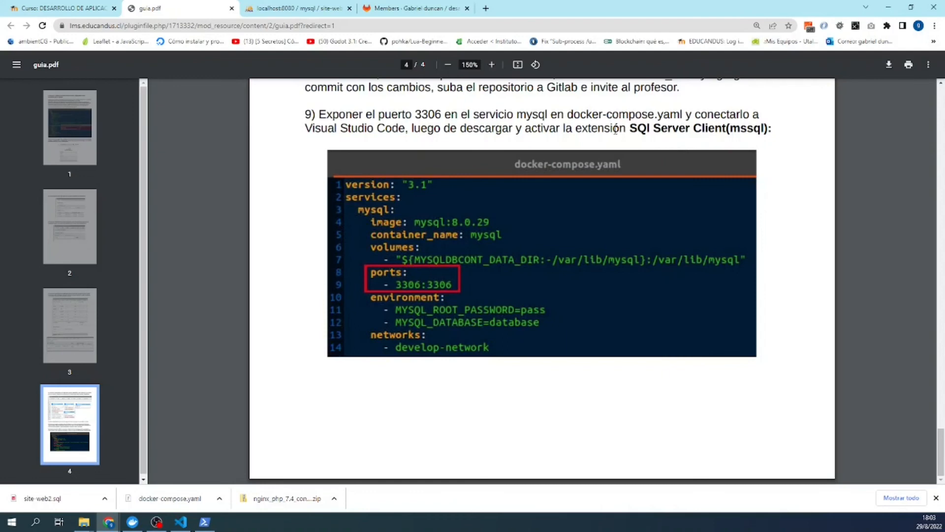
drag(631, 126, 727, 124)
double_click(747, 128)
right_click(734, 127)
click(751, 134)
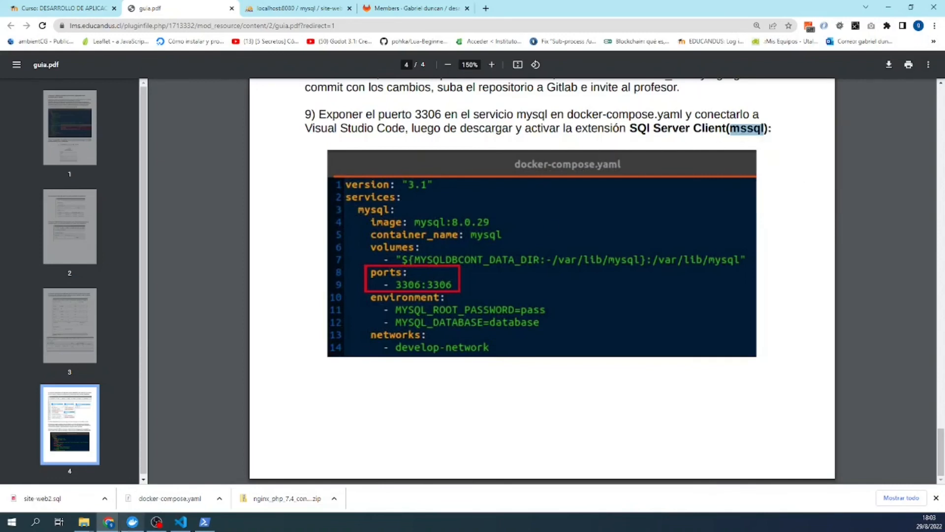
click(189, 526)
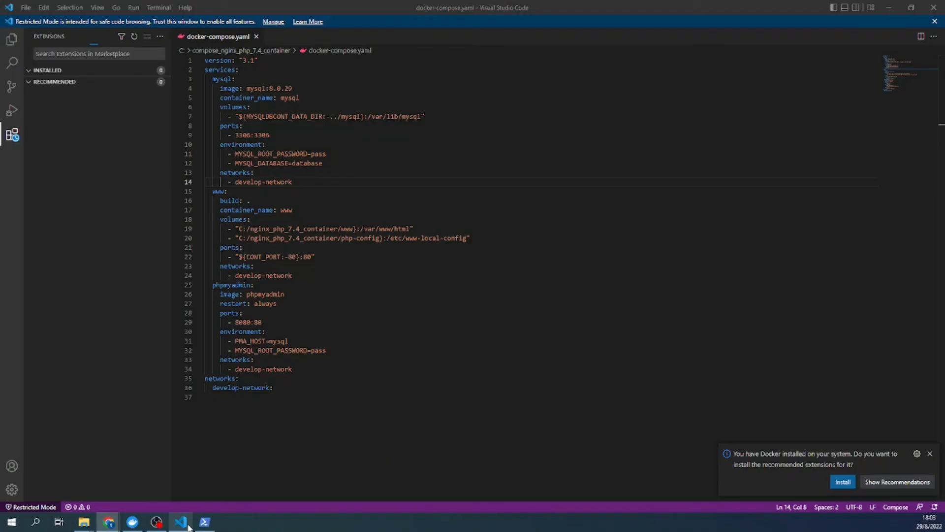
- Paste mssql into the Extensions search and install the SQL Server (mssql) extension
click(60, 55)
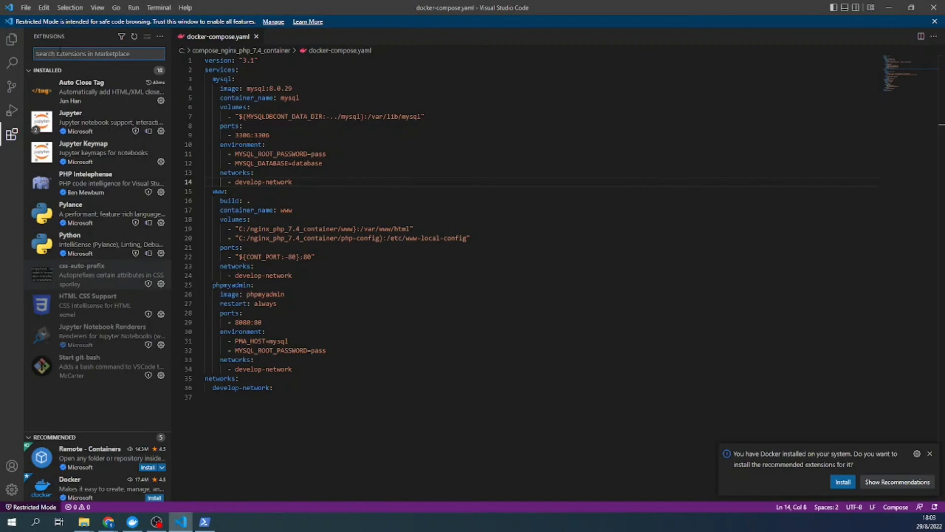
key(ctrl+v)
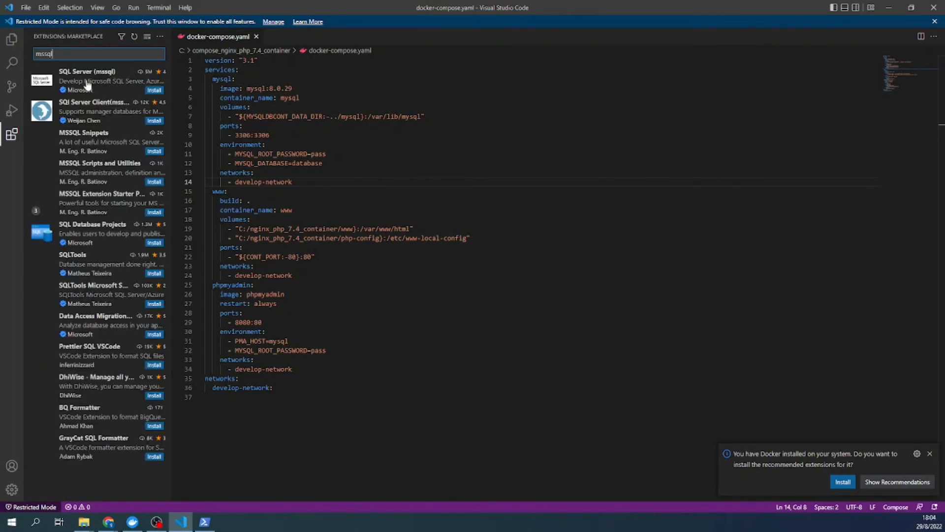
click(87, 84)
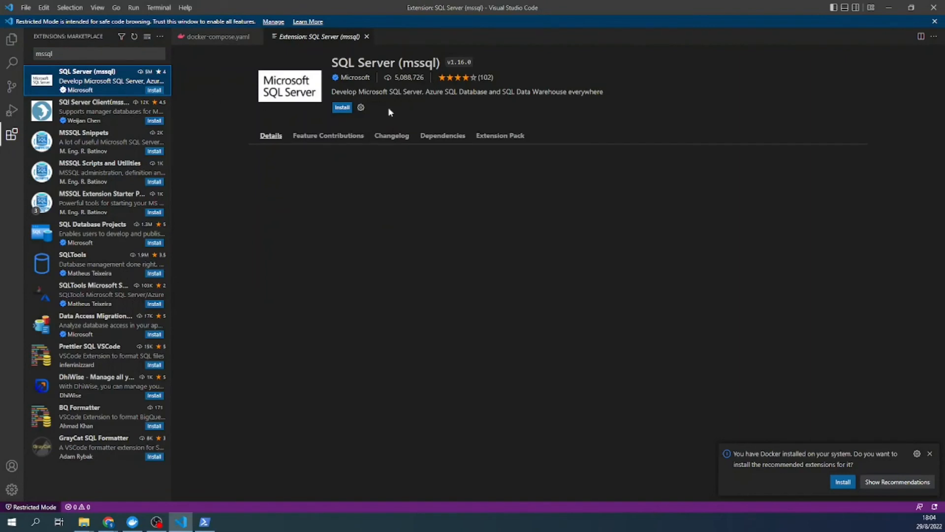
click(337, 109)
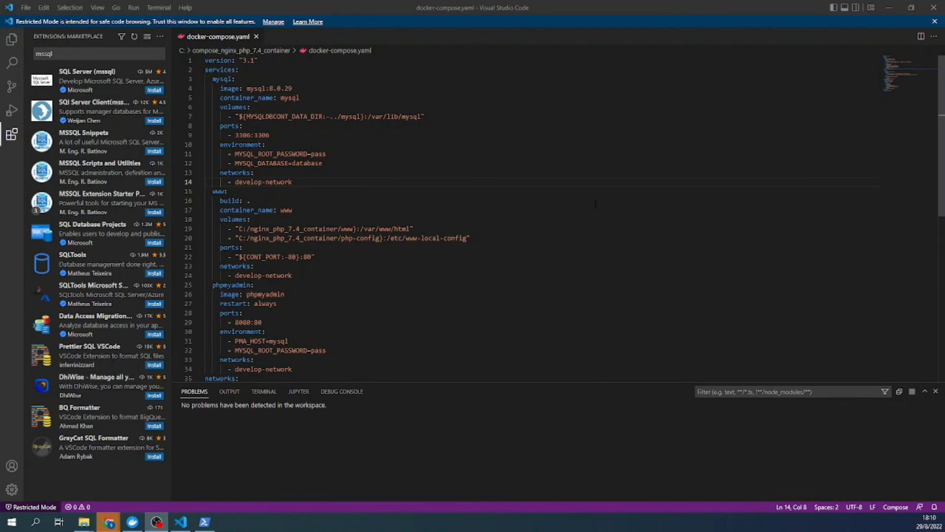
mouse_move(94, 81)
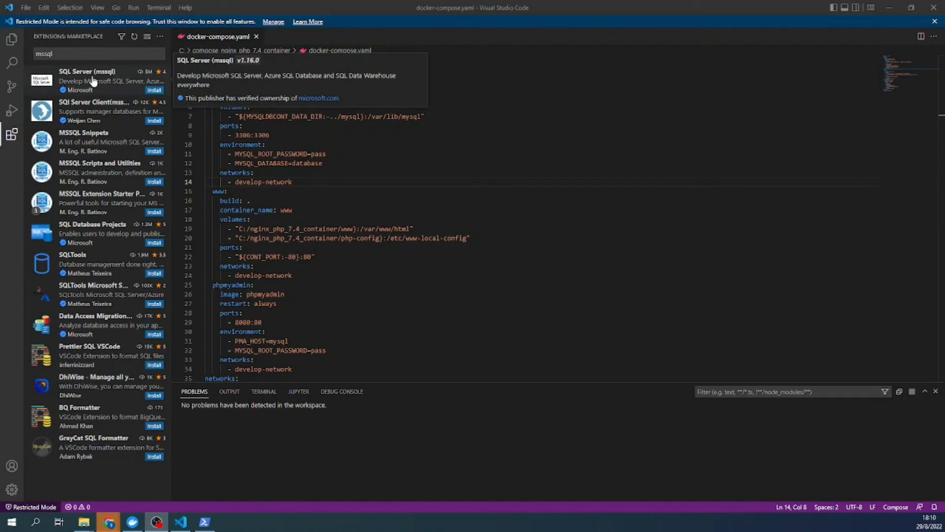
- Install SQL Server Client (mssql), trusting the workspace, then open the new Database panel
click(95, 112)
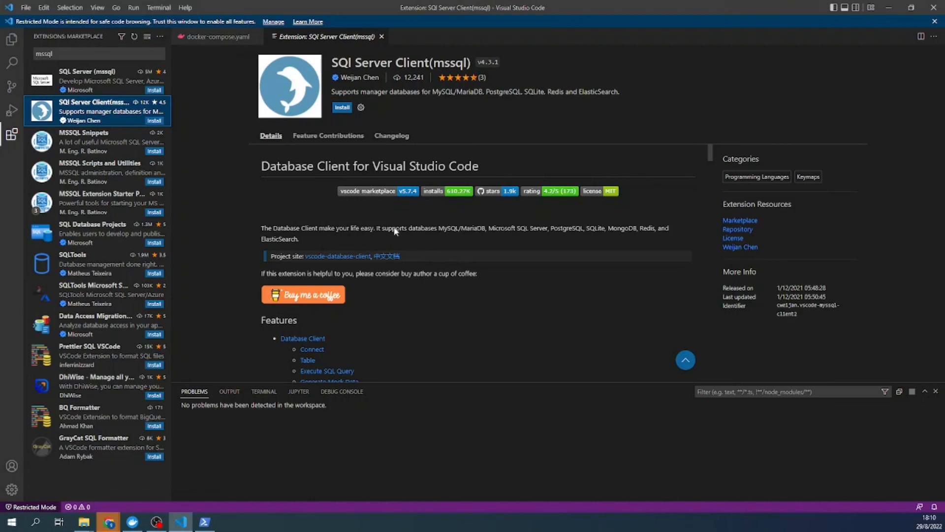
click(343, 107)
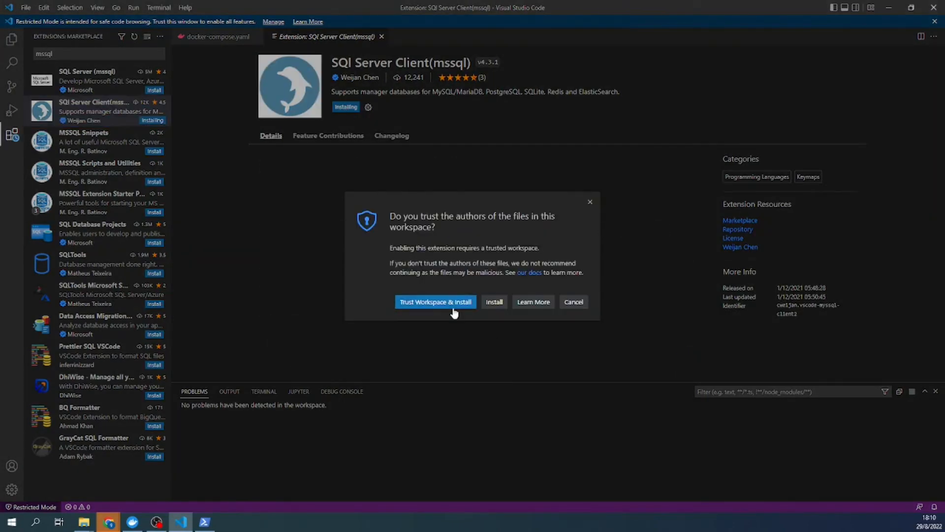
click(438, 302)
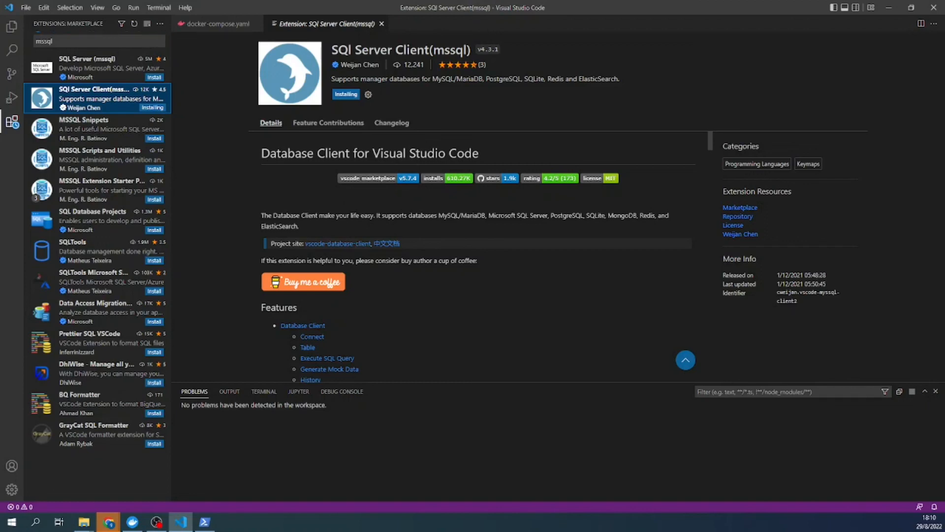
scroll(406, 253, down, 3)
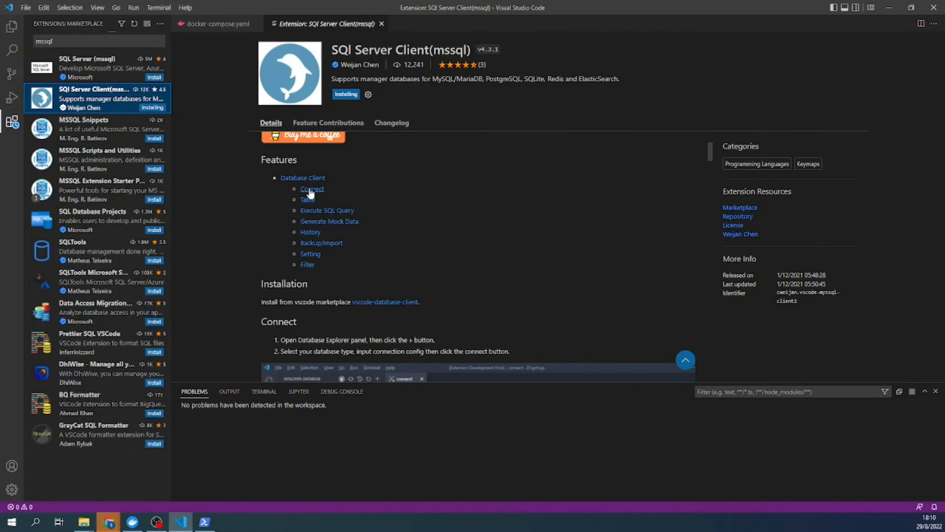
scroll(310, 194, up, 3)
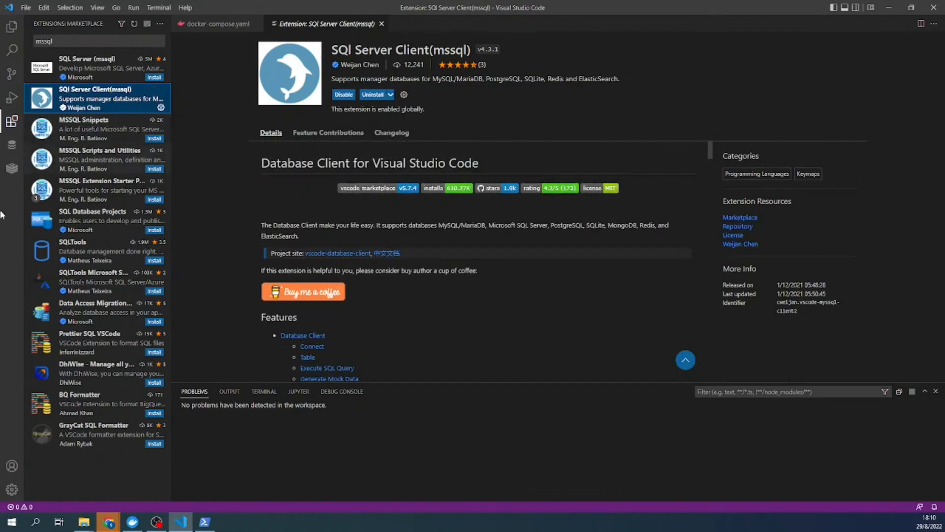
click(10, 147)
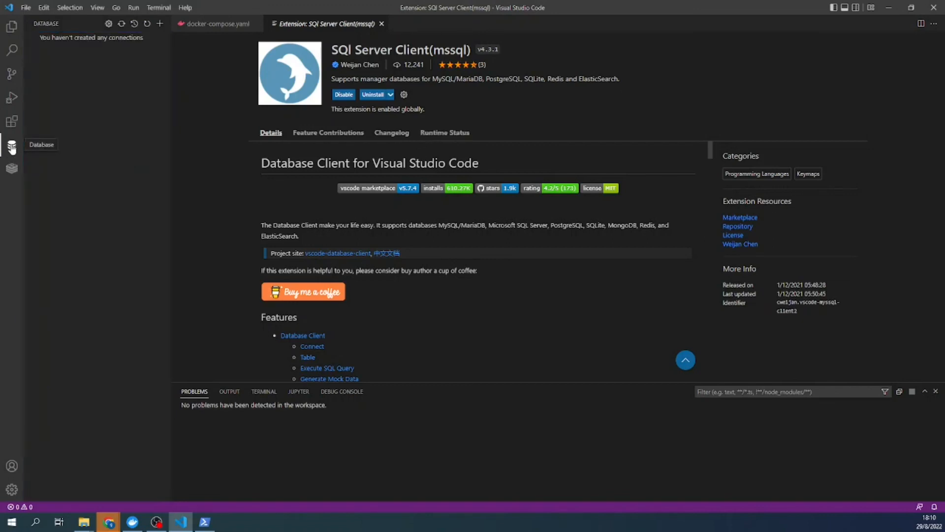
- Reopen the Database panel and bring the new connection form back into view
click(11, 147)
click(12, 147)
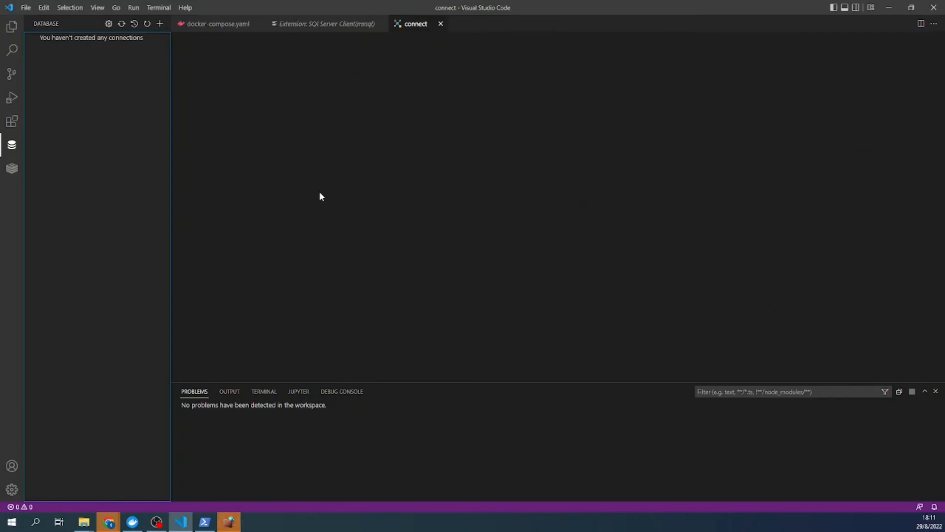
click(340, 26)
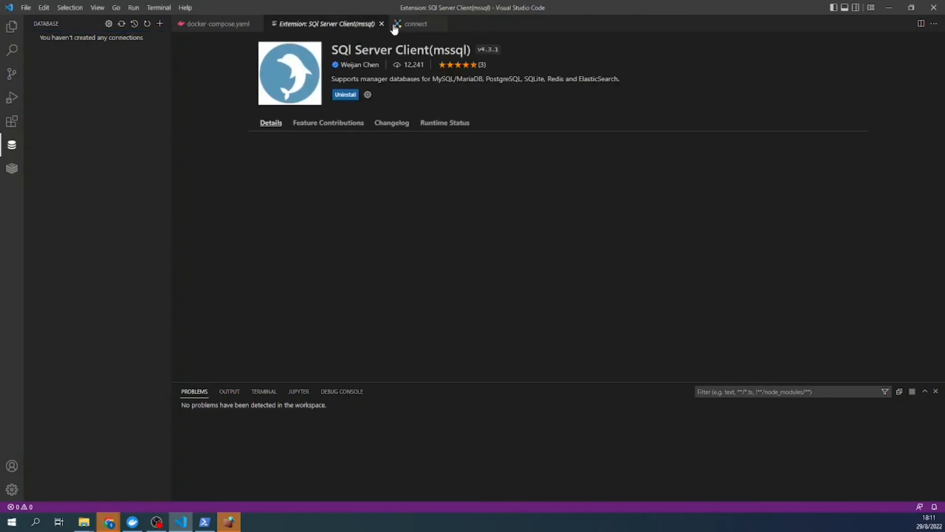
click(396, 26)
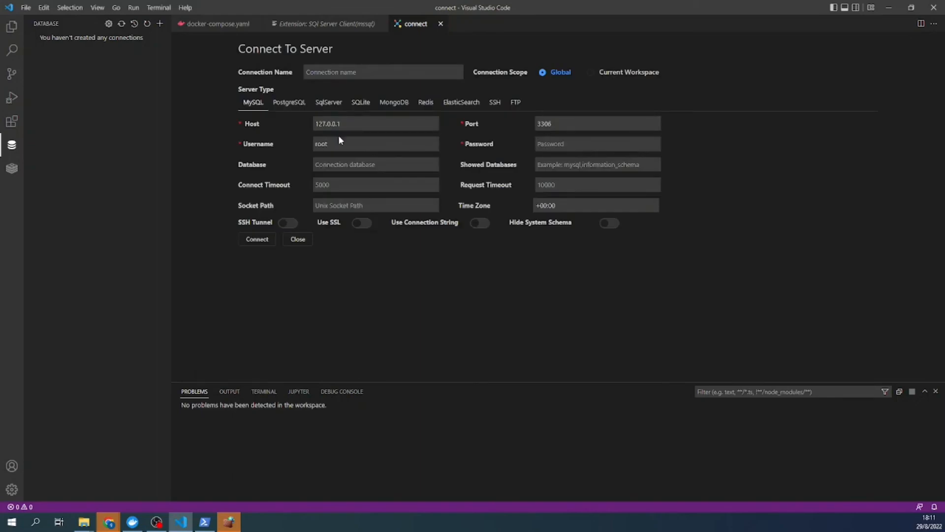
- Set the host to localhost, enter the root user's password, and connect
double_click(339, 123)
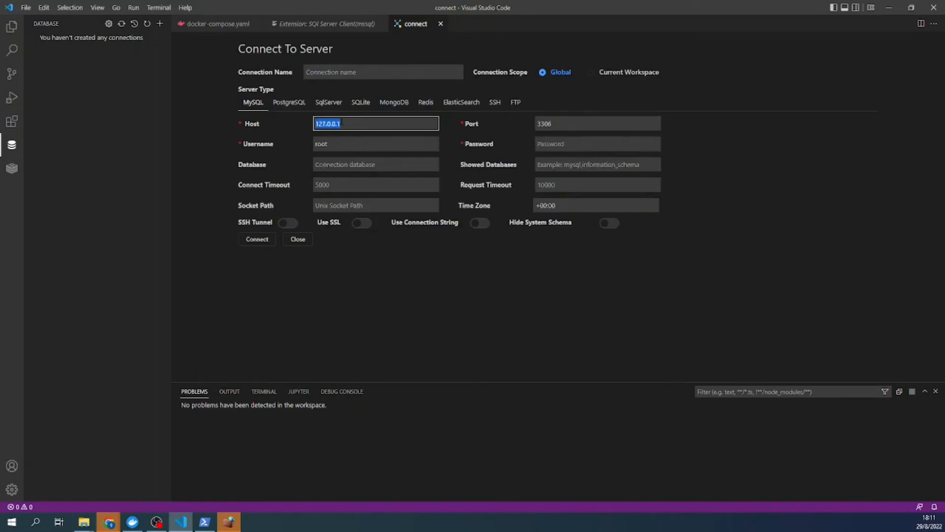
text(localhost)
click(548, 147)
text(root)
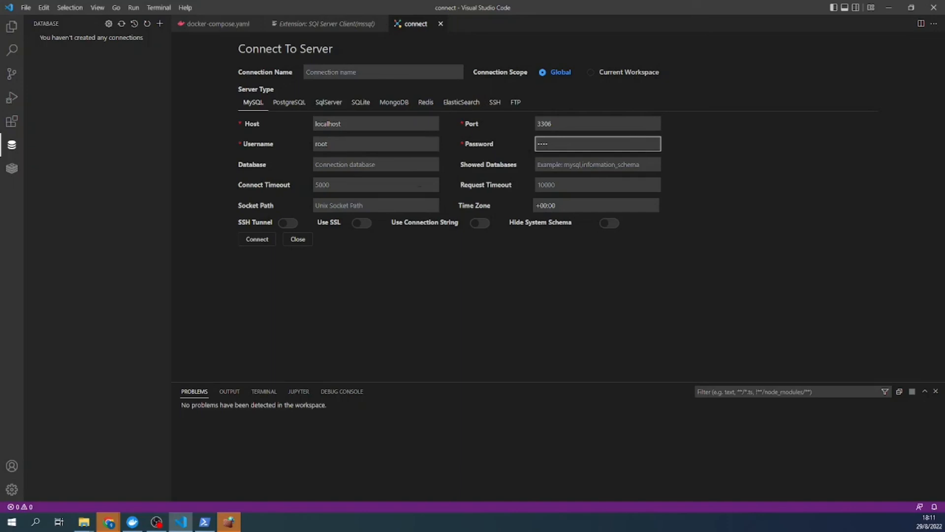
click(256, 245)
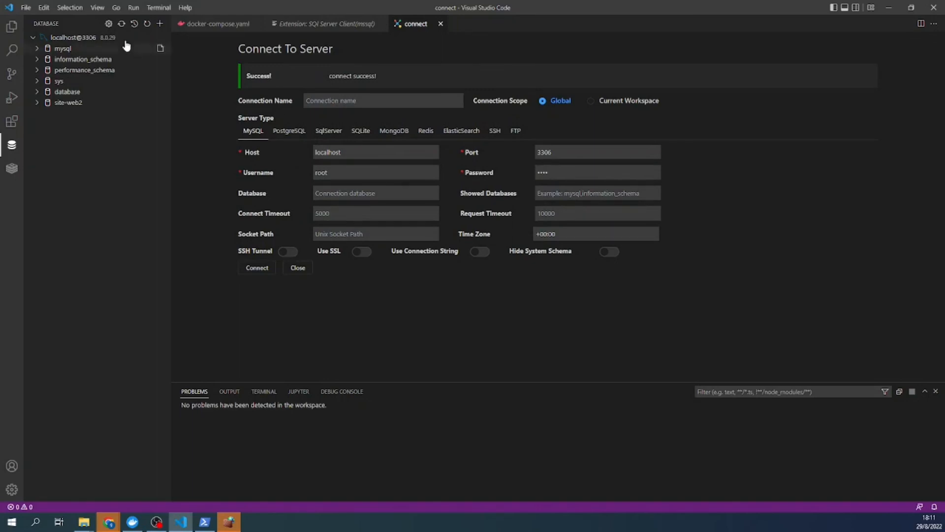
- Expand localhost@3306 and the site-web2 database, and close the extension details page
click(70, 43)
click(69, 42)
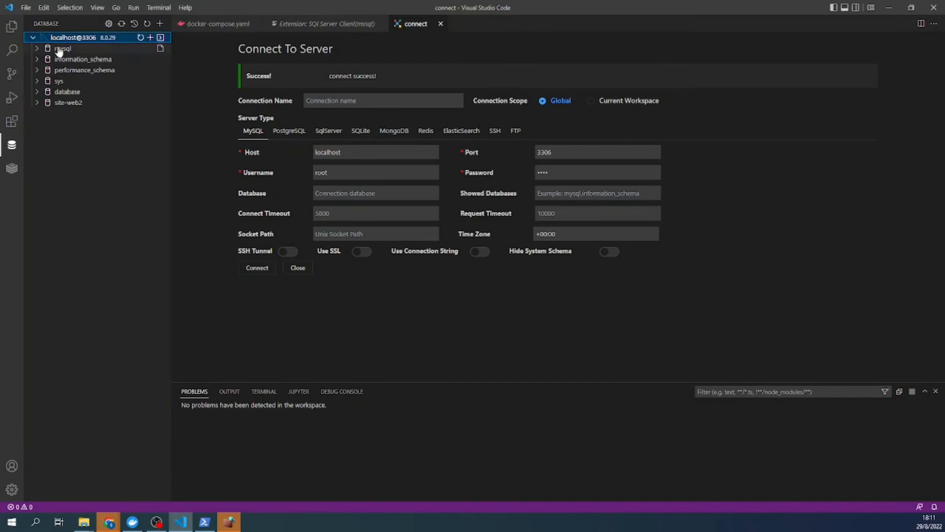
click(60, 104)
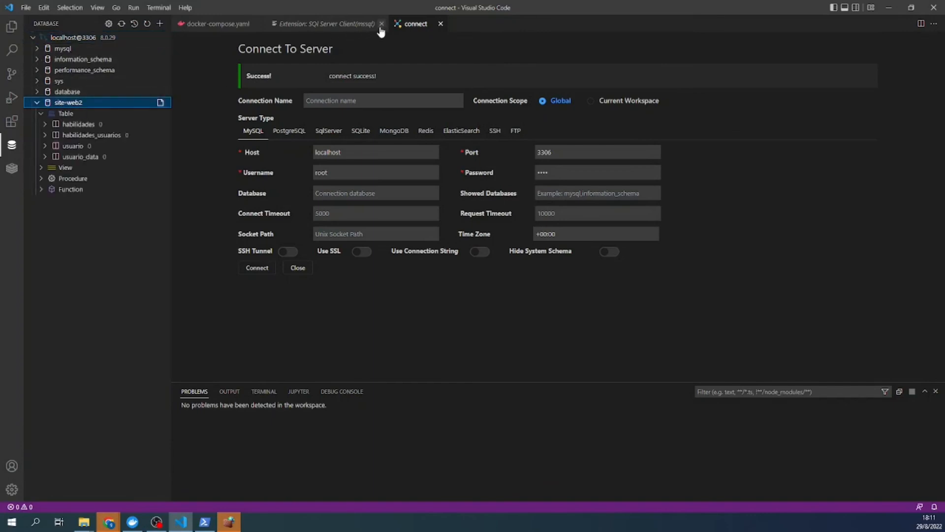
click(383, 24)
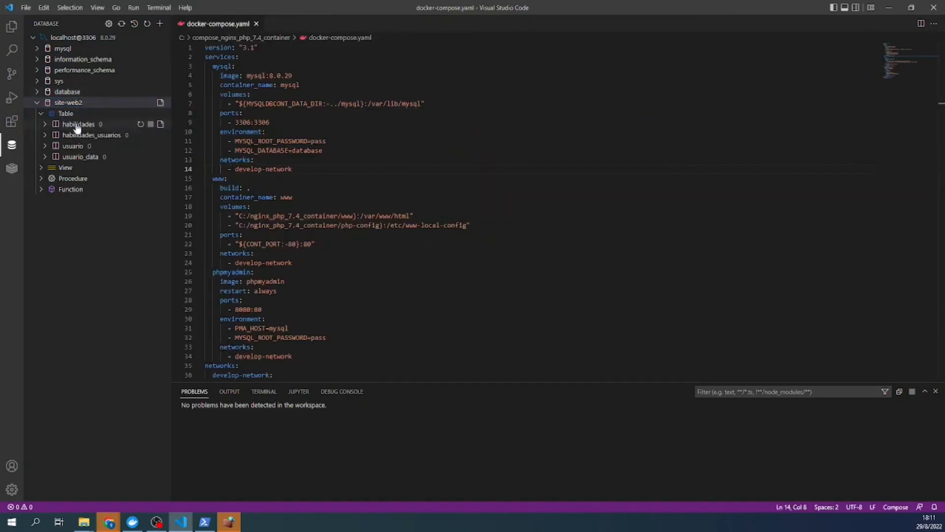
- Open the habilidades table data, close the duplicate tab, and widen the name column
click(81, 125)
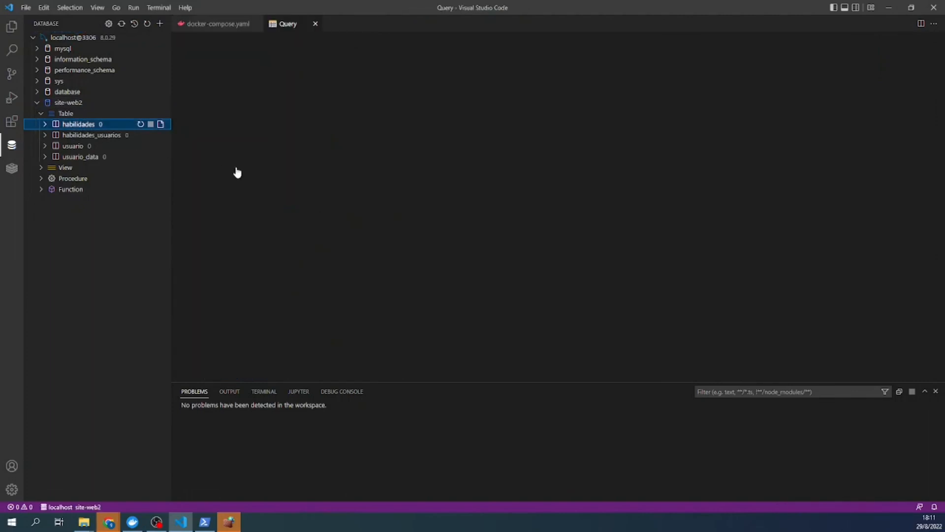
click(150, 124)
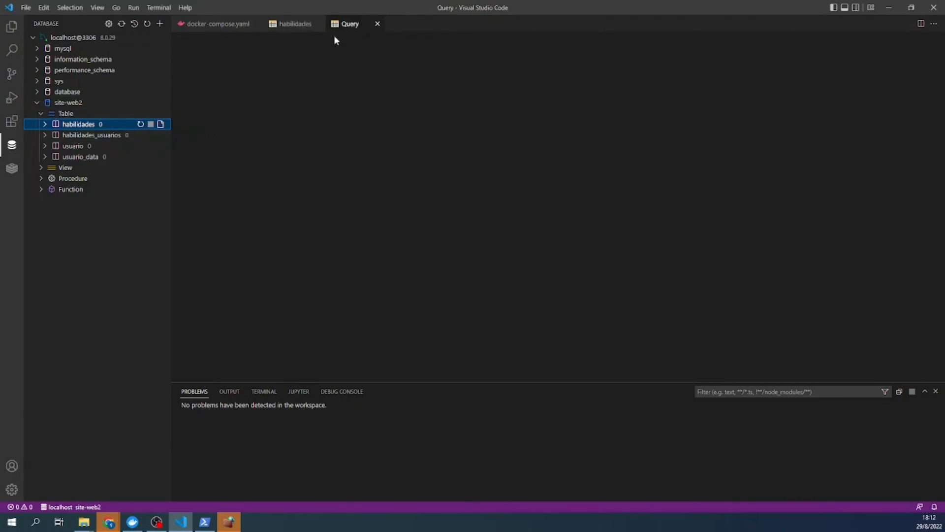
click(289, 26)
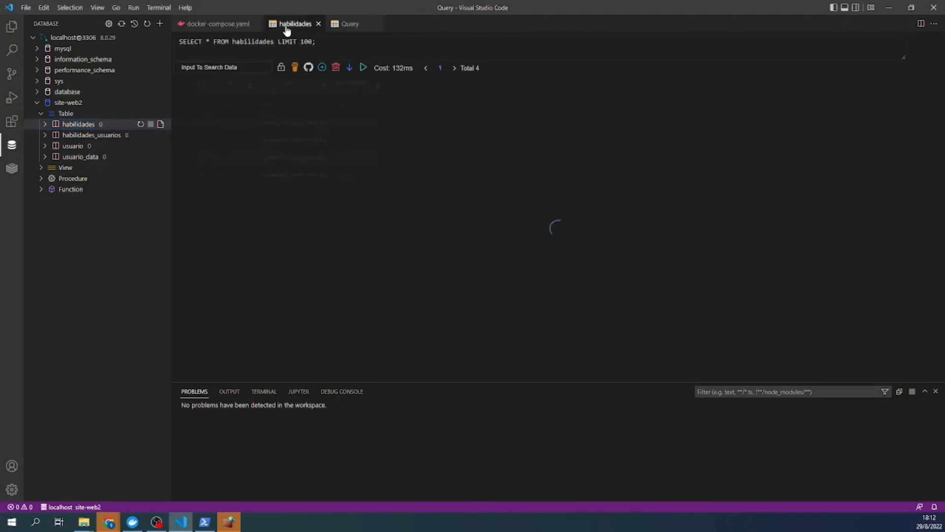
click(351, 24)
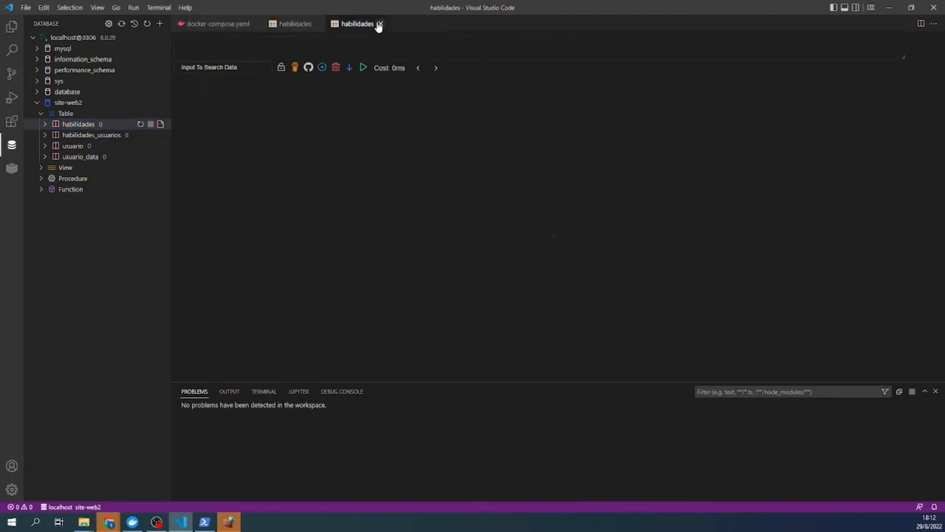
click(380, 24)
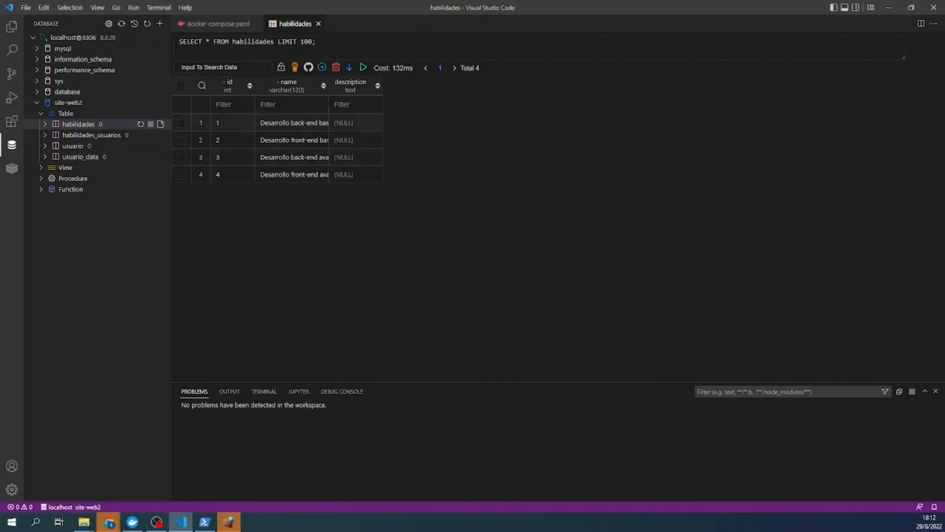
drag(329, 86, 365, 86)
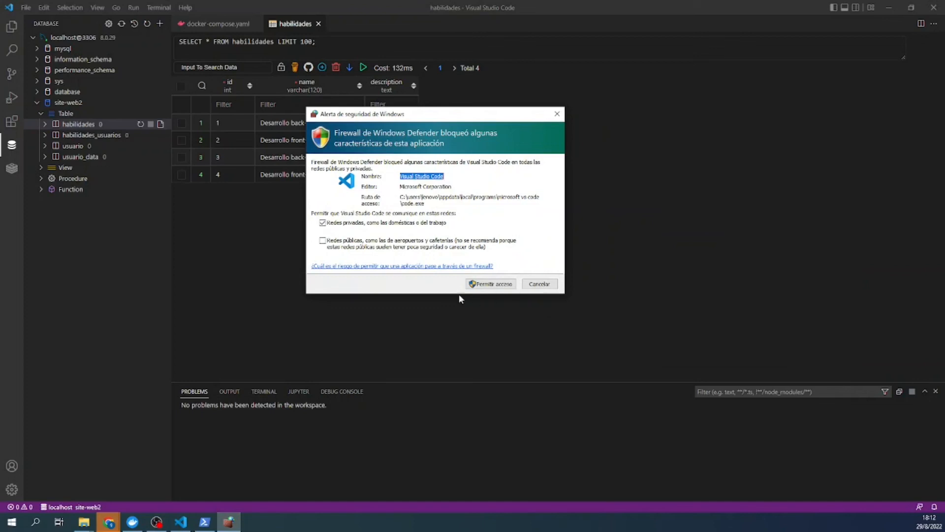
- Allow VS Code through the firewall and open the habilidades_usuarios and usuario tables
click(484, 285)
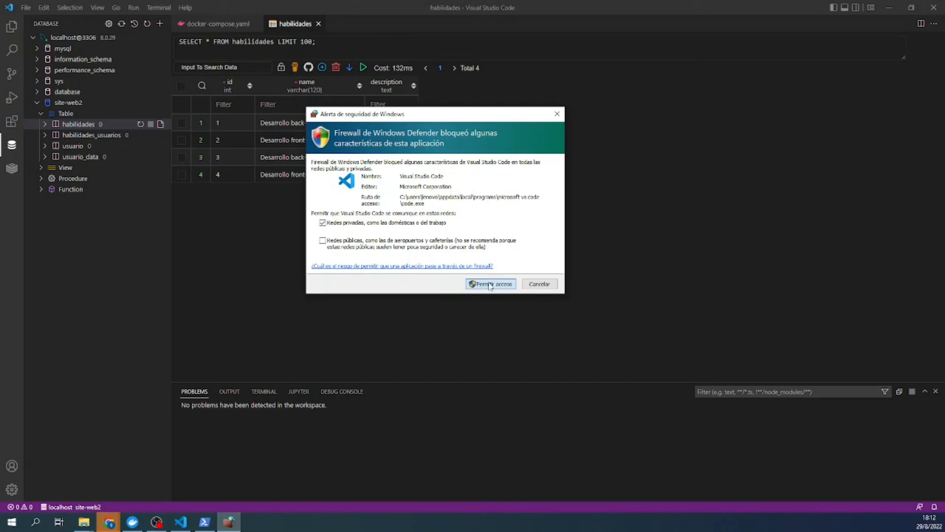
click(490, 285)
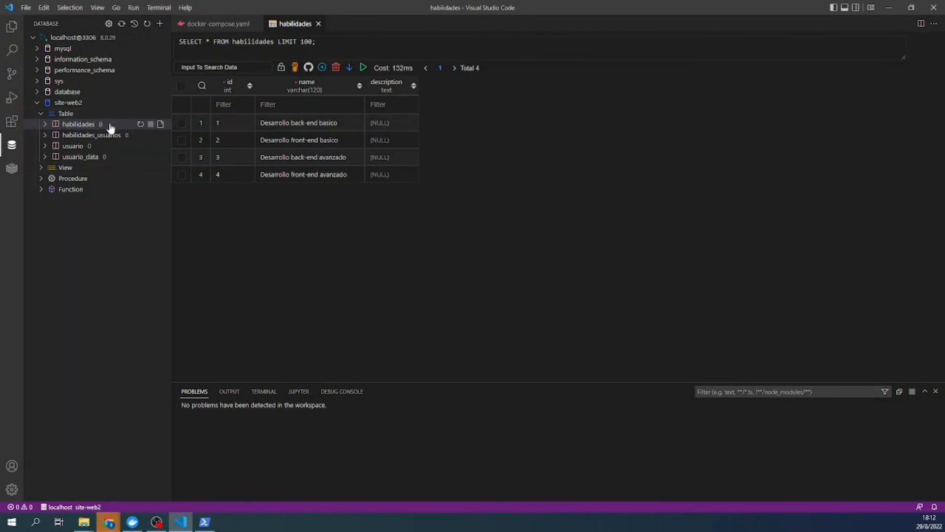
click(101, 136)
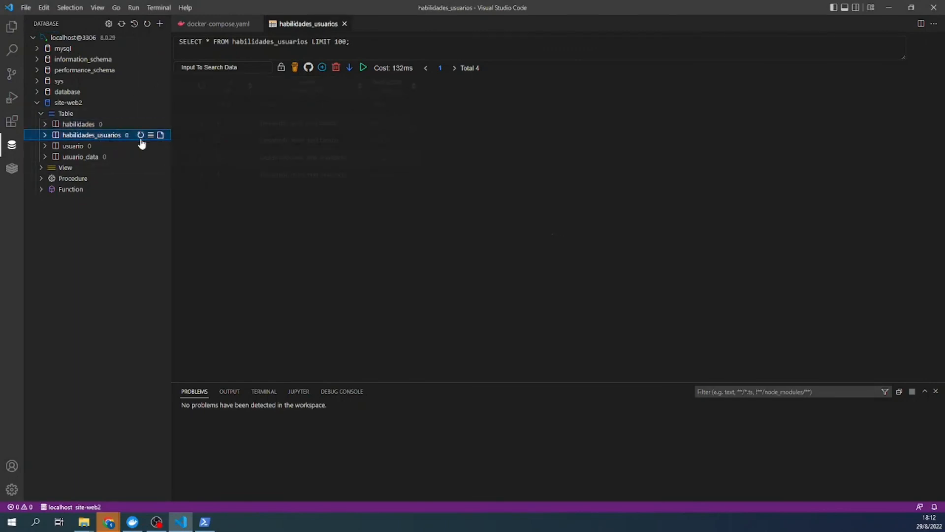
click(63, 145)
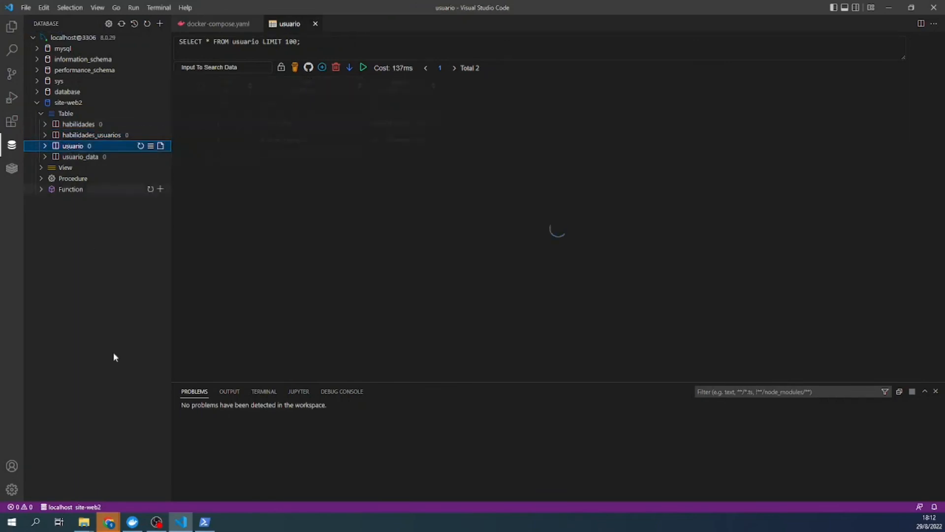
- Return to the extensions results and bring docker-compose.yaml back into the editor
click(11, 121)
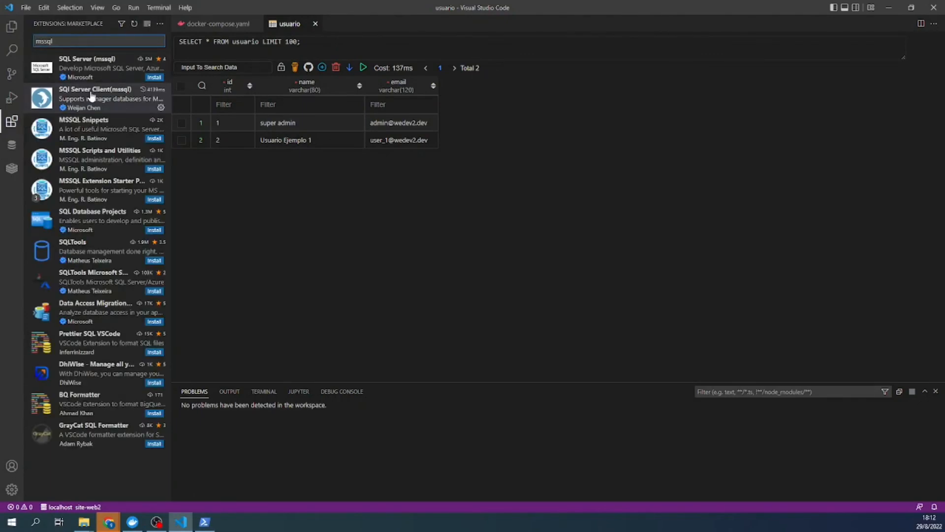
mouse_move(91, 98)
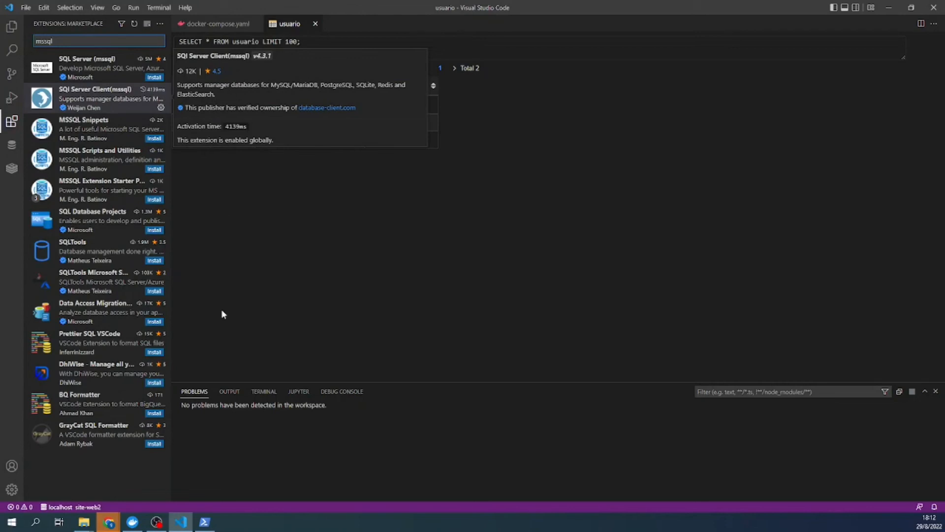
click(199, 524)
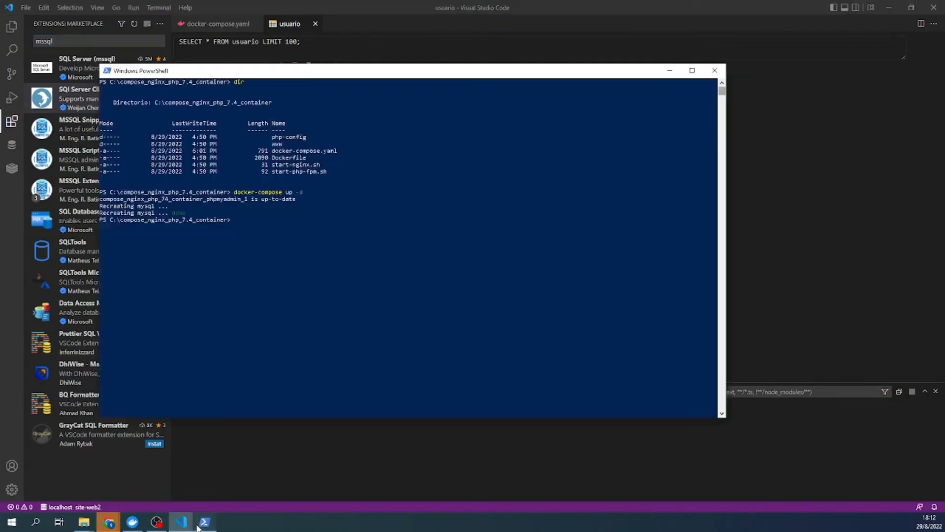
mouse_move(182, 523)
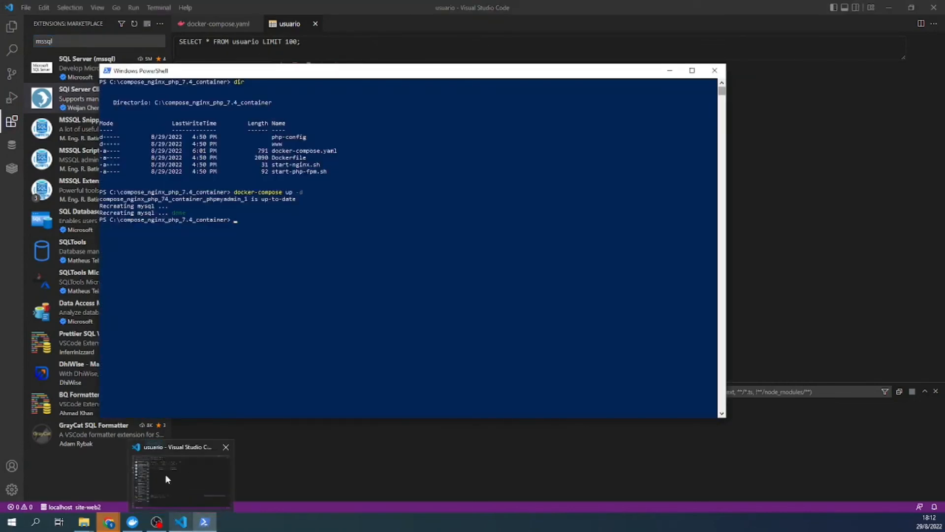
click(165, 475)
click(201, 23)
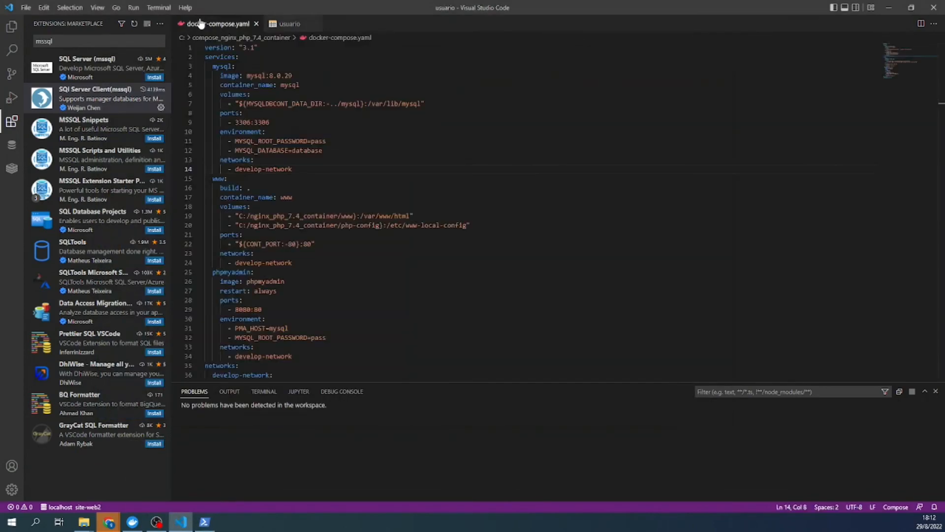